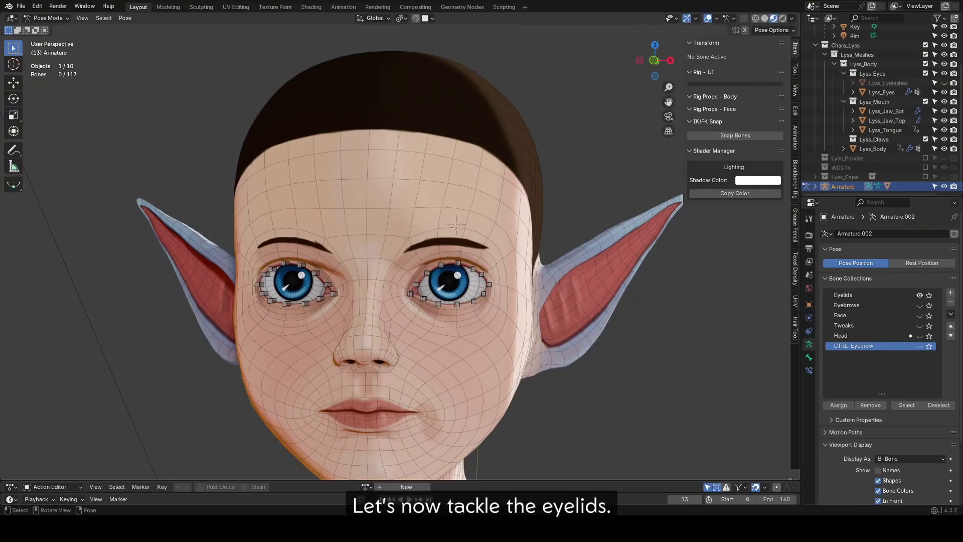
Lower the DEF-Eyelid-Top.L.001 bone near the left eye's inner corner onto the lower eyelid line.
middle_drag(563, 295, 508, 311)
scroll(507, 311, up, 4)
click(391, 304)
key(g)
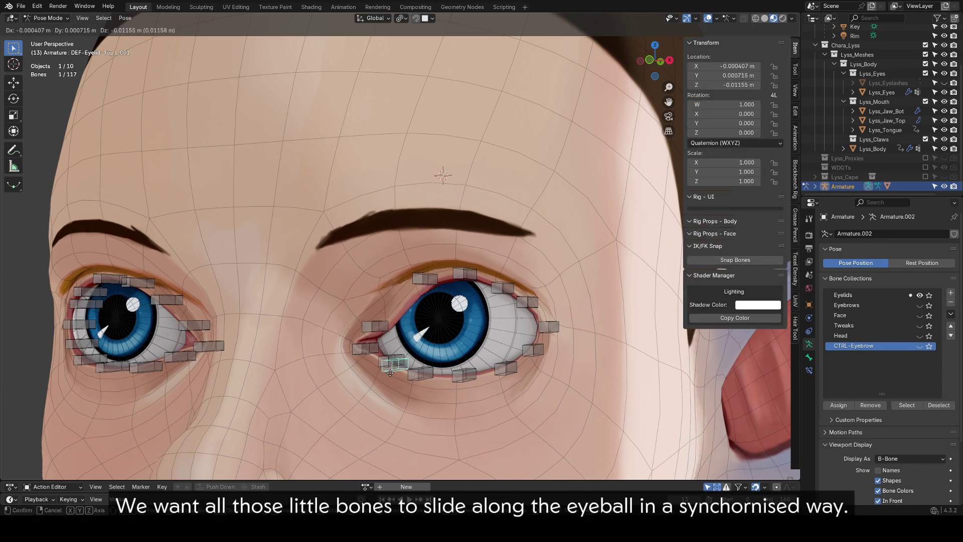
click(390, 373)
key(ctrl+z)
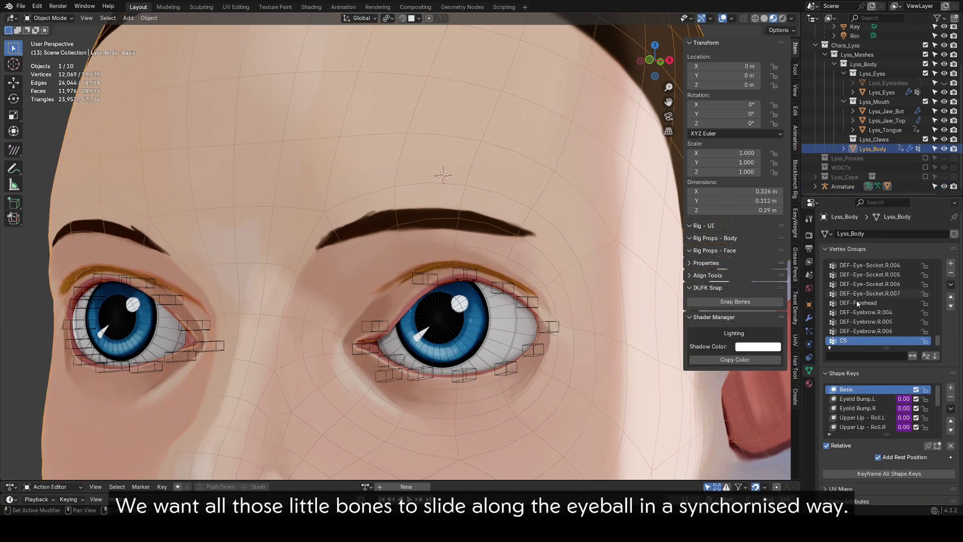
Turn off the viewport display of the Corrective Smooth and Multires modifiers on Lyss_Body.
click(808, 318)
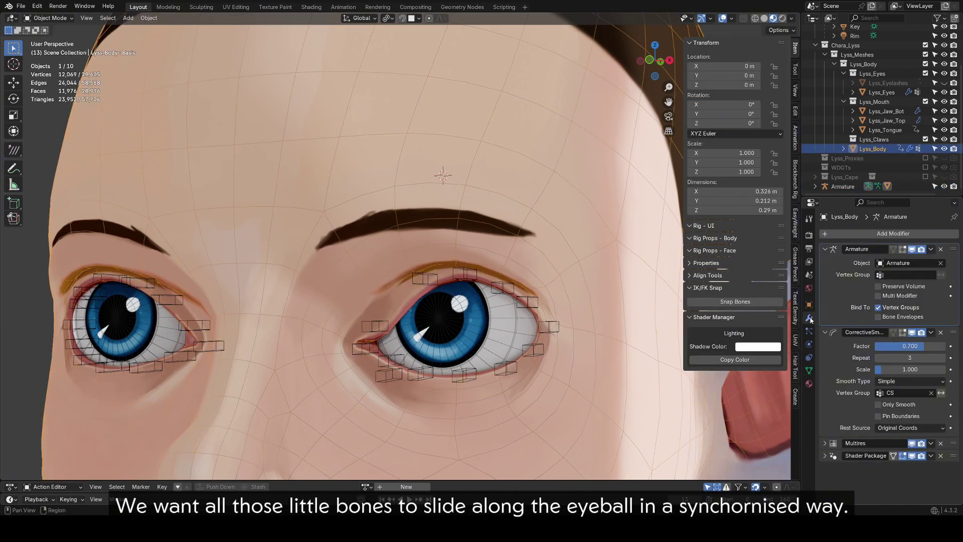
click(912, 332)
click(912, 443)
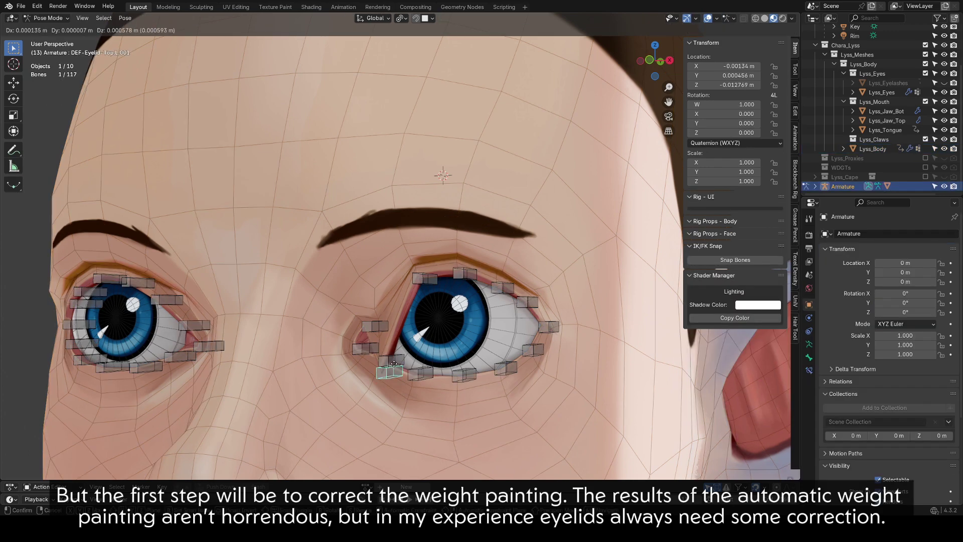
Refine the position of DEF-Eyelid-Top.L.001 and lower the innermost upper-eyelid bone of the left eye onto the lower lid.
key(g)
click(381, 336)
middle_drag(381, 336, 456, 317)
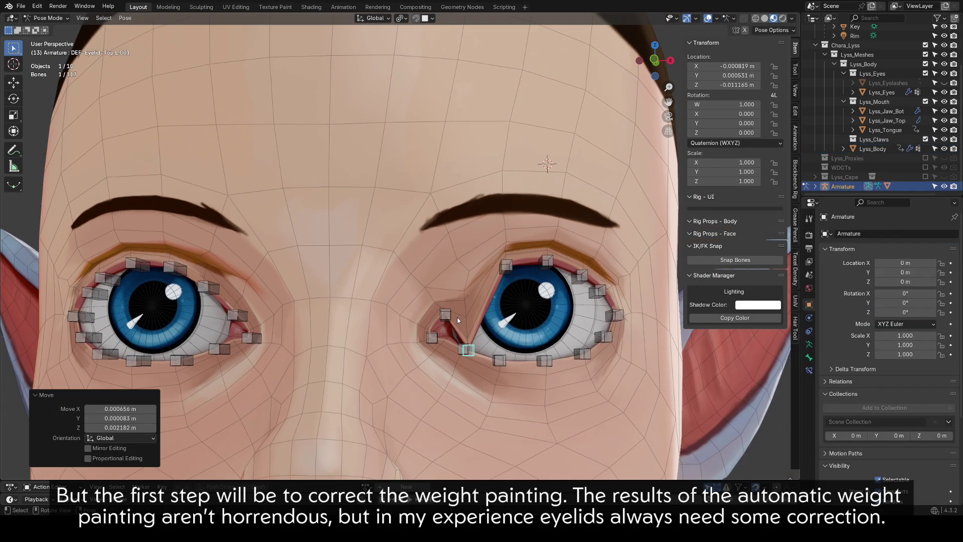
click(445, 317)
key(g)
right_click(445, 317)
Move the upper-eyelid bones DEF-Eyelid-Top.L.002 and DEF-Eyelid-Top.L.003 down onto their matching lower-eyelid bones.
click(504, 267)
key(g)
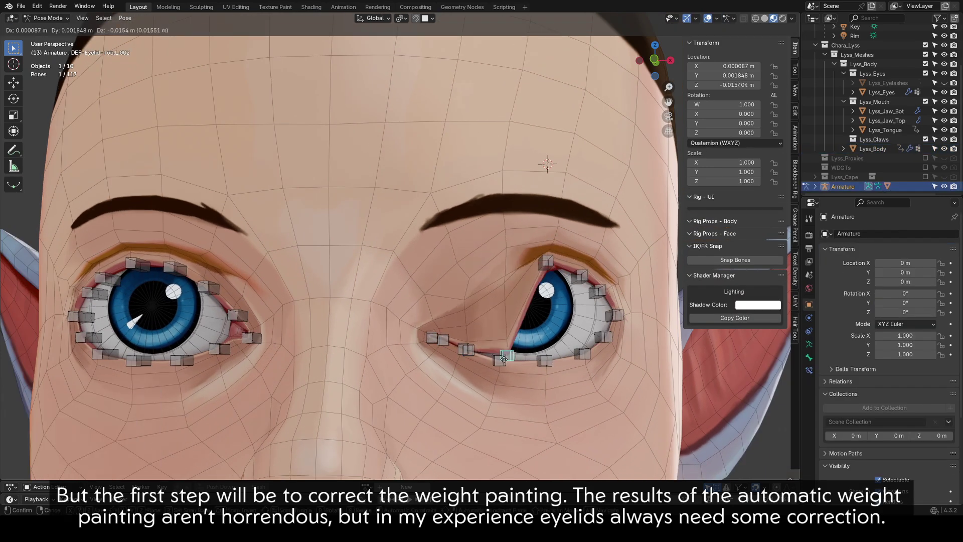
click(501, 368)
click(548, 262)
key(g)
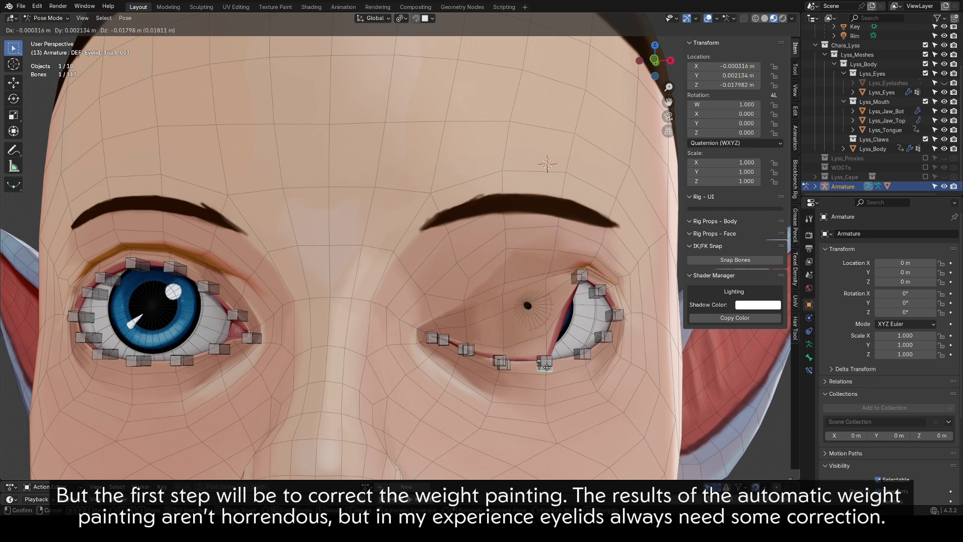
click(557, 342)
Close the outer part of the left eyelid by moving DEF-Eyelid-Top.L.004 and DEF-Eyelid-Top.L.005 down to the lower lid.
click(580, 275)
key(g)
click(562, 357)
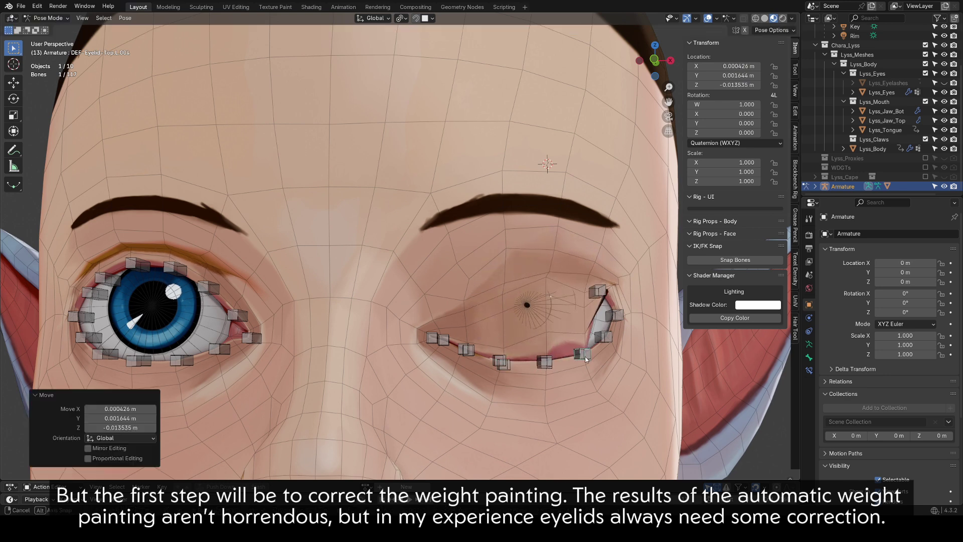
middle_drag(562, 357, 517, 332)
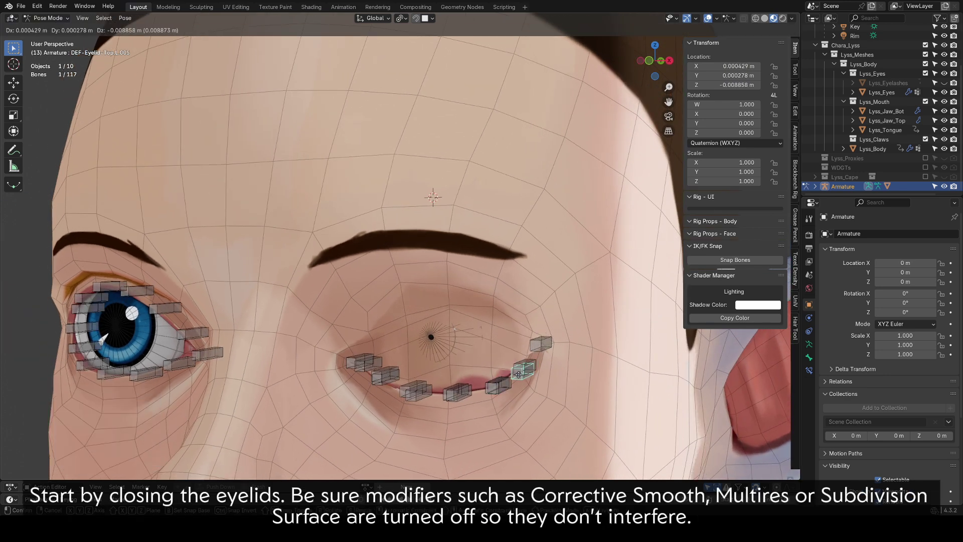
click(504, 364)
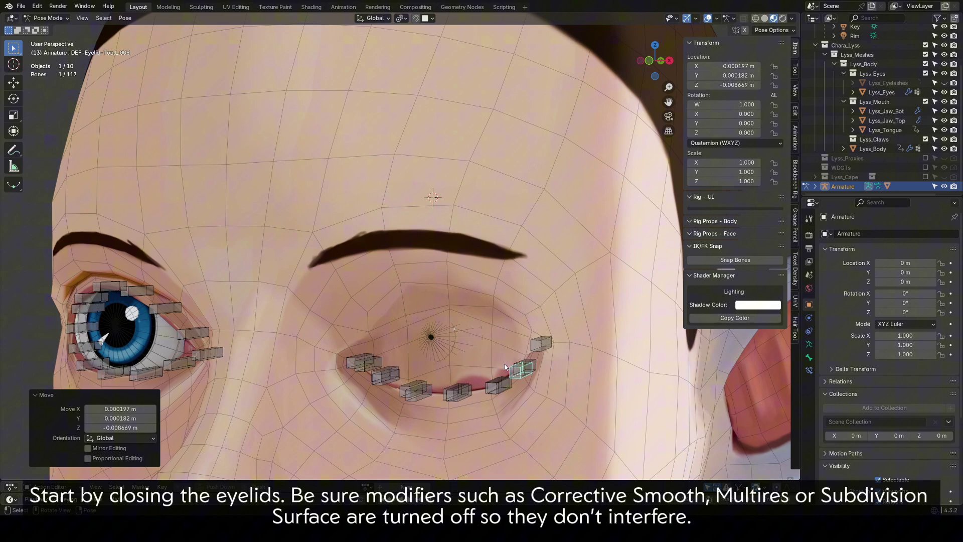
Try moving the outer-corner bone DEF-Eyelid-Corner-Out.L of the left eye.
middle_drag(504, 365, 444, 345)
scroll(443, 345, up, 3)
click(474, 307)
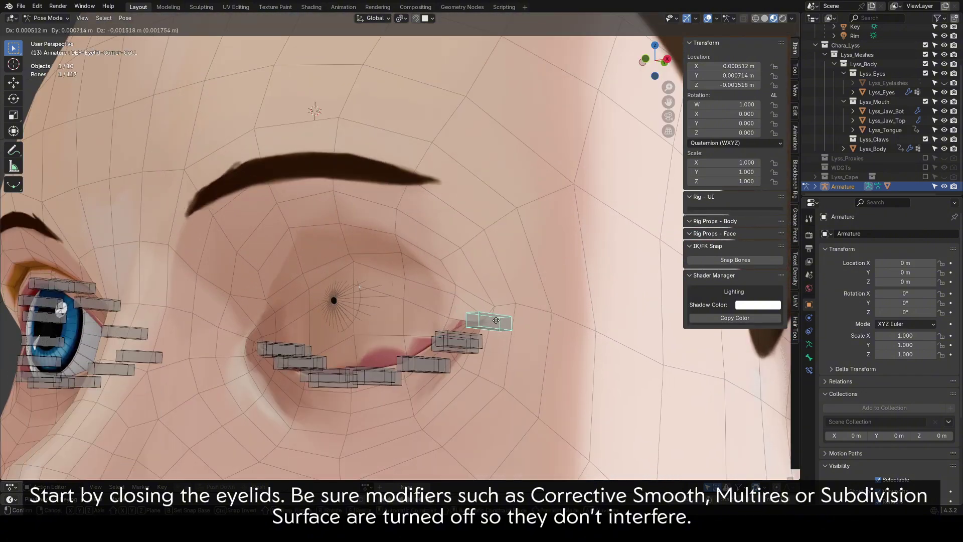
scroll(487, 318, down, 4)
middle_drag(432, 305, 464, 301)
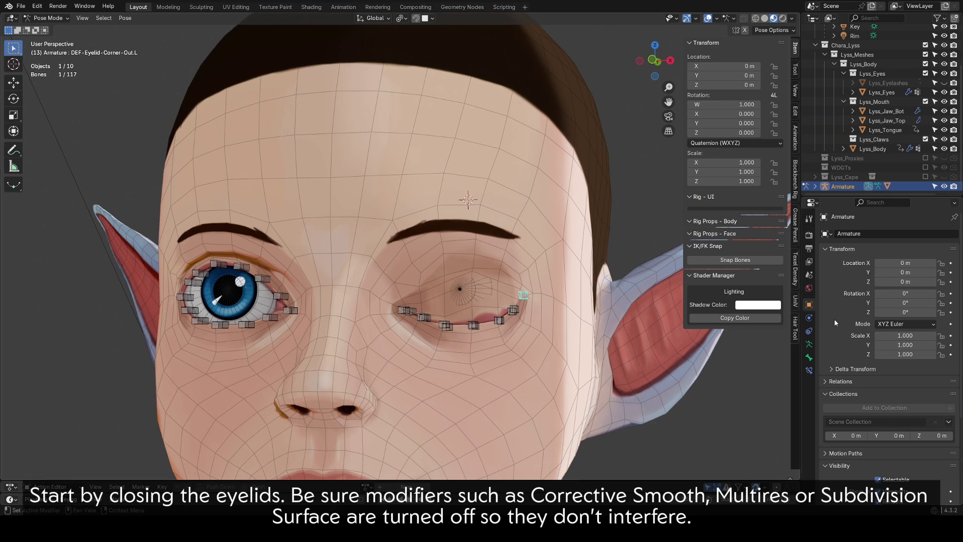
Show the Face bone collection and put the Lyss_Body mesh into Weight Paint mode.
click(810, 345)
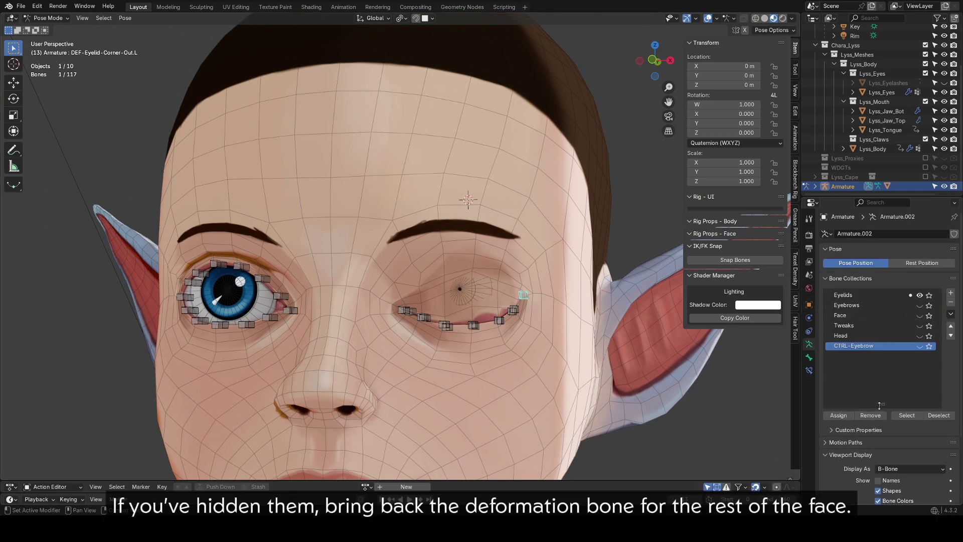
click(920, 316)
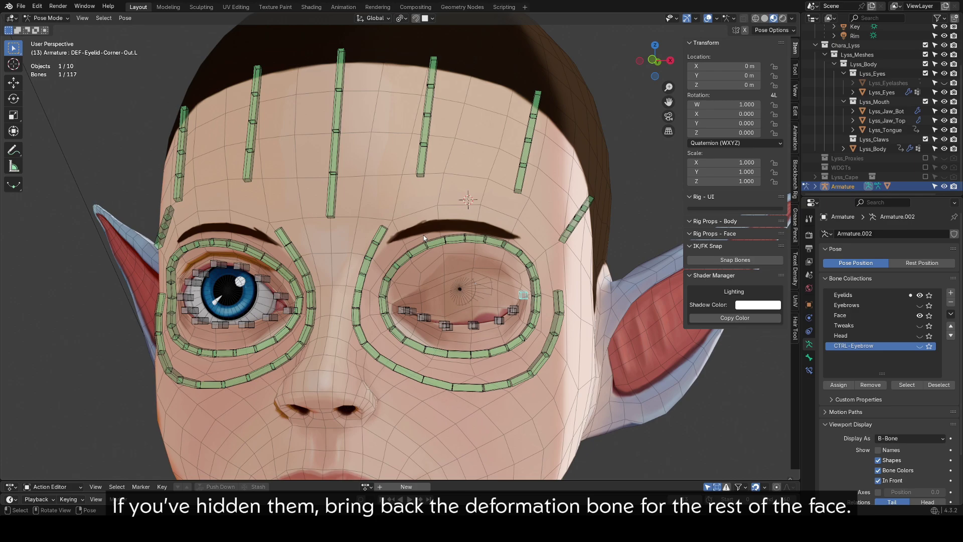
middle_drag(423, 235, 436, 230)
scroll(436, 230, up, 1)
click(459, 181)
click(48, 18)
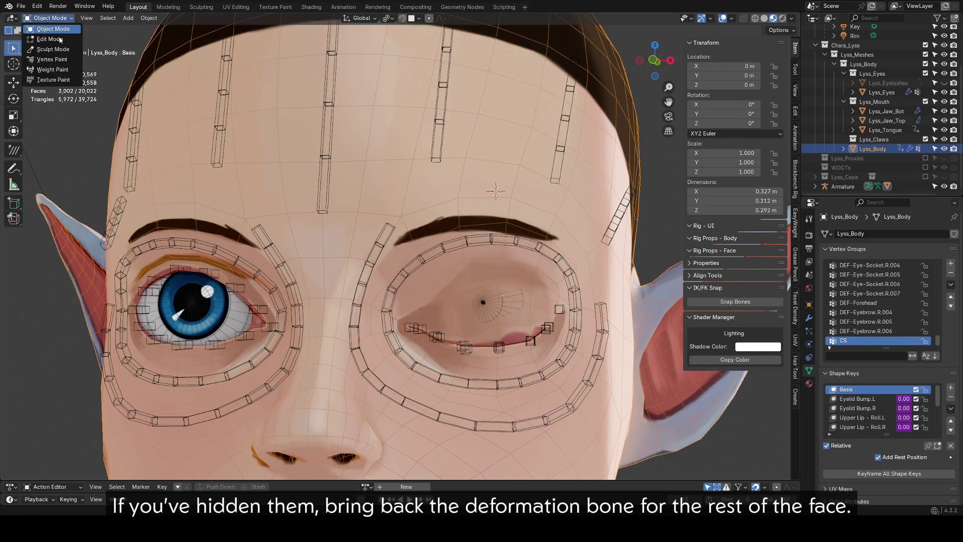
click(45, 70)
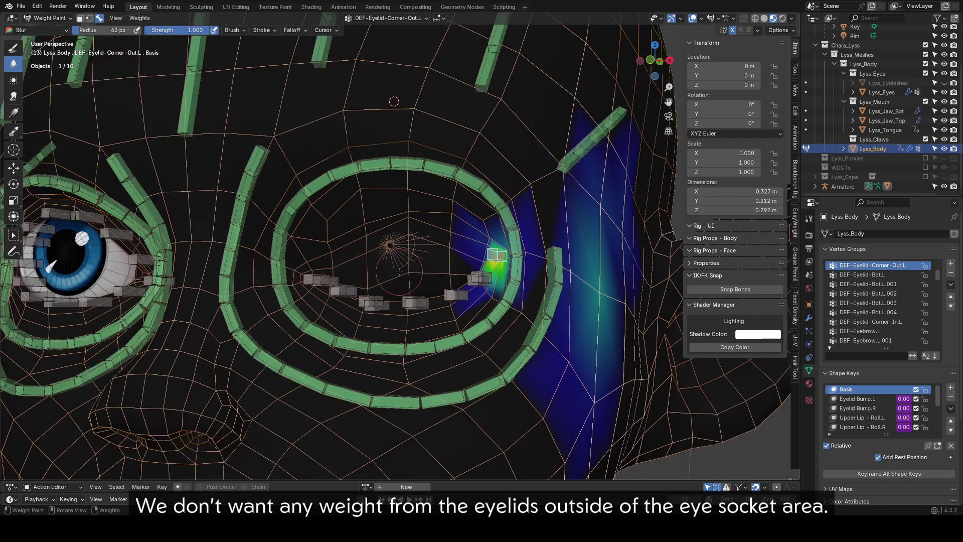
Remove the DEF-Eyelid-Corner-Out.L weight from the temple and cheek outside the eye socket with the Paint brush.
scroll(557, 296, down, 3)
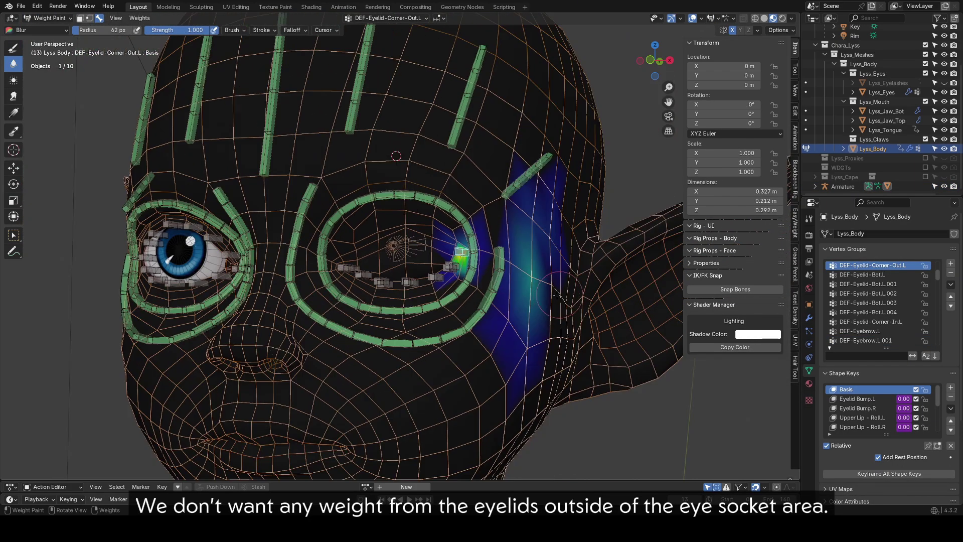
click(13, 48)
scroll(421, 225, down, 3)
middle_drag(494, 231, 474, 231)
mouse_move(484, 234)
ctrl+mouse_down()
mouse_move(484, 286)
mouse_move(451, 240)
ctrl+mouse_up()
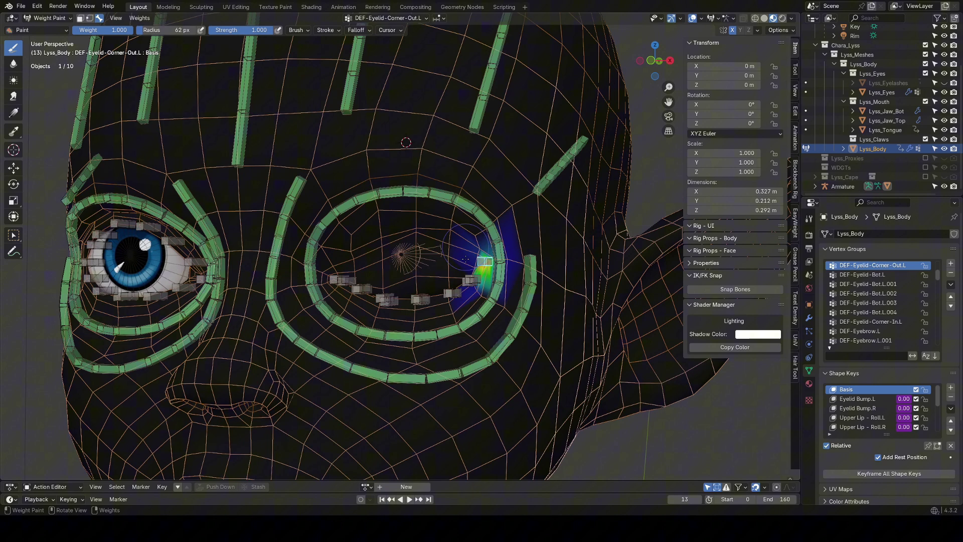
Examine the weights of the left eye's eyelid bones, from DEF-Eyelid-Bot.L.001 along to DEF-Eyelid-Top.L.002.
ctrl+click(451, 292)
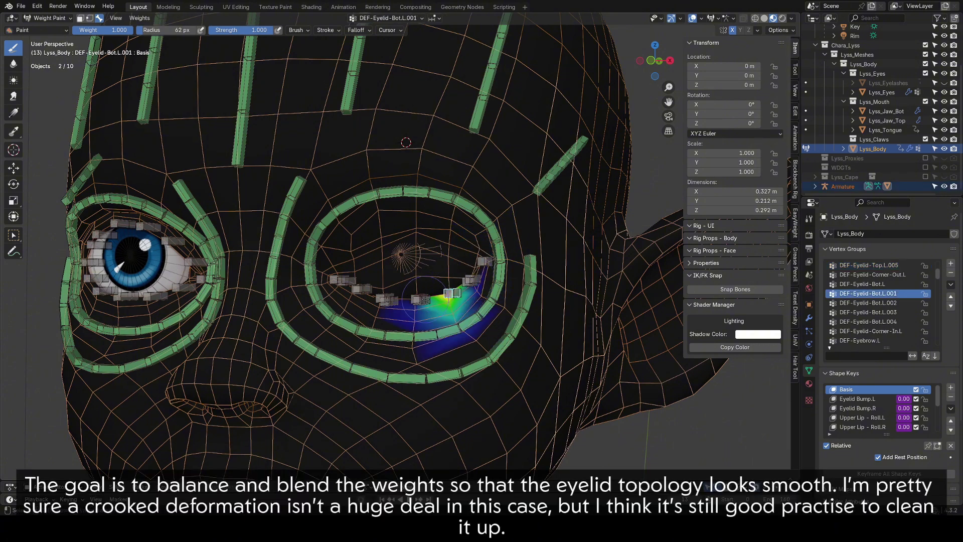
ctrl+click(425, 299)
ctrl+click(418, 299)
ctrl+click(383, 298)
ctrl+click(394, 300)
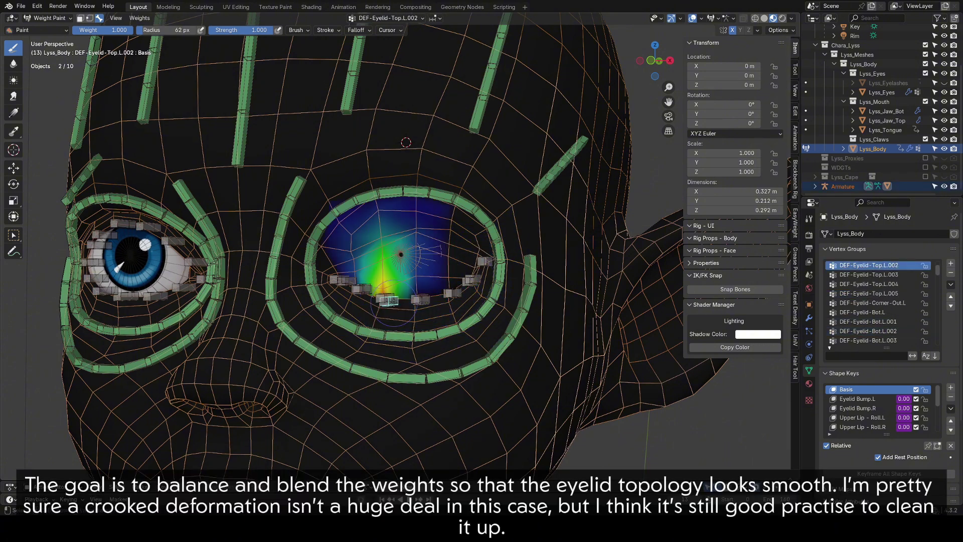
Smooth the DEF-Eyelid-Top.L.003 weights across the closed upper eyelid with the Blur brush.
middle_drag(394, 302, 407, 303)
click(6, 64)
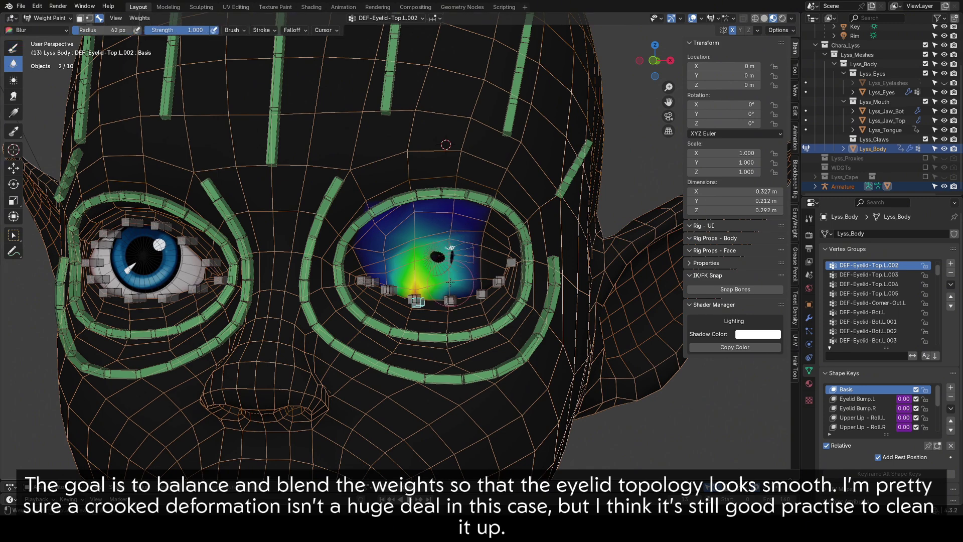
scroll(449, 287, up, 2)
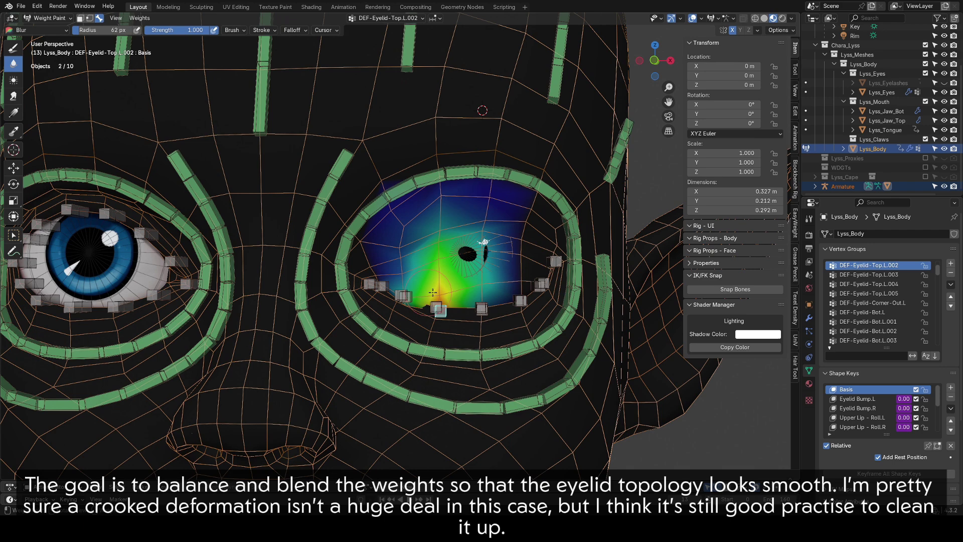
middle_drag(433, 292, 469, 312)
ctrl+click(446, 312)
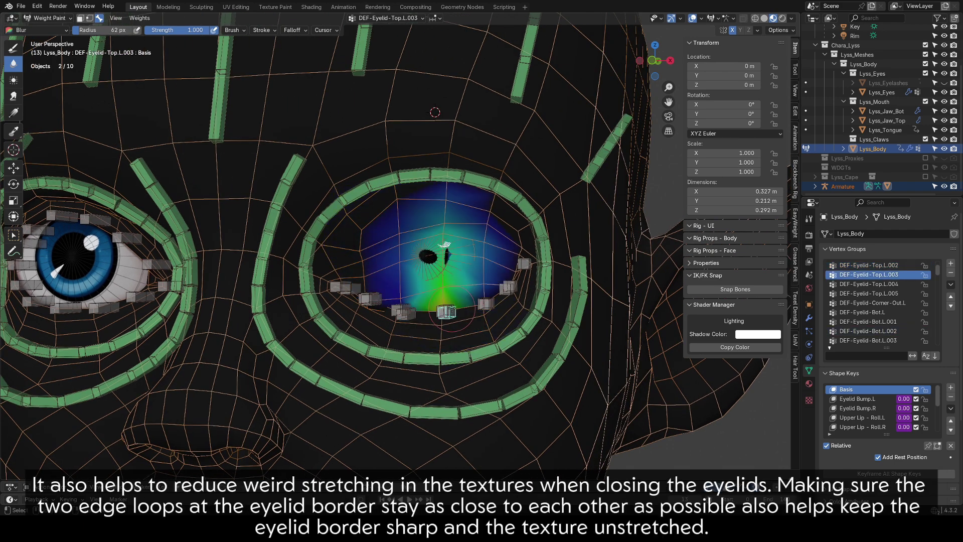
mouse_move(406, 291)
mouse_down()
mouse_move(398, 294)
mouse_move(479, 296)
mouse_move(471, 304)
mouse_move(444, 254)
mouse_move(484, 275)
mouse_up()
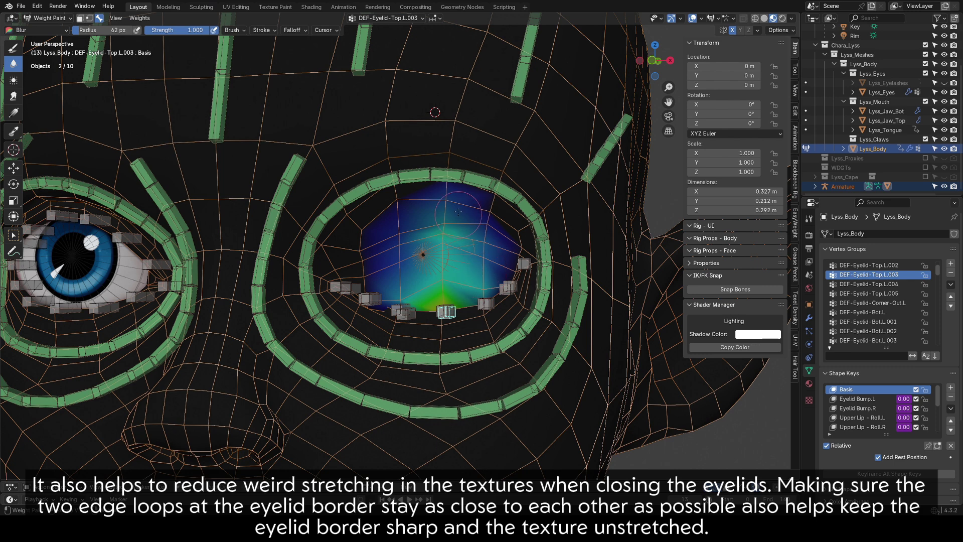
Blur the DEF-Eye-Socket.L.001 weights over the upper eyelid and check the DEF-Eye-Socket.L.002 and DEF-Eye-Socket.L weights.
ctrl+click(454, 174)
mouse_move(424, 238)
mouse_down()
mouse_move(395, 238)
mouse_move(463, 206)
mouse_move(397, 206)
mouse_up()
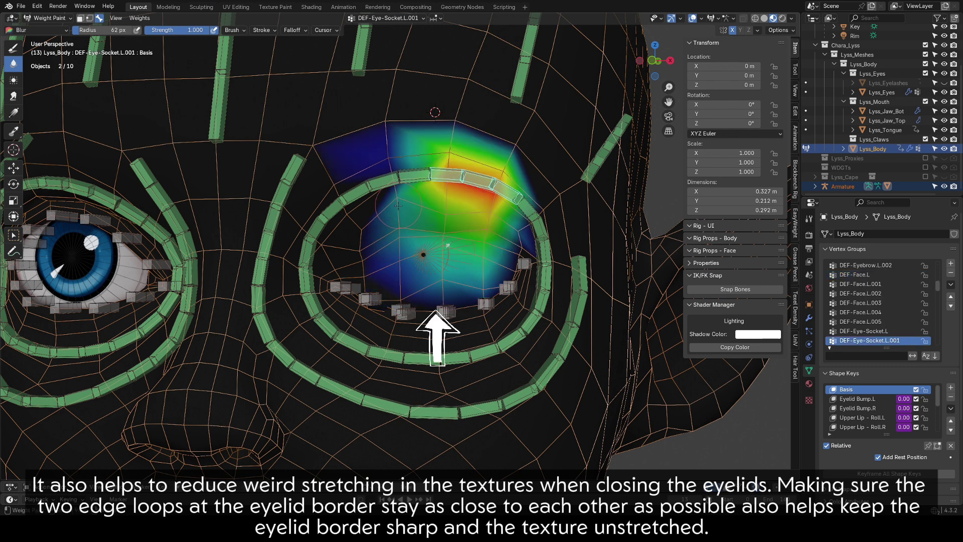
ctrl+click(521, 213)
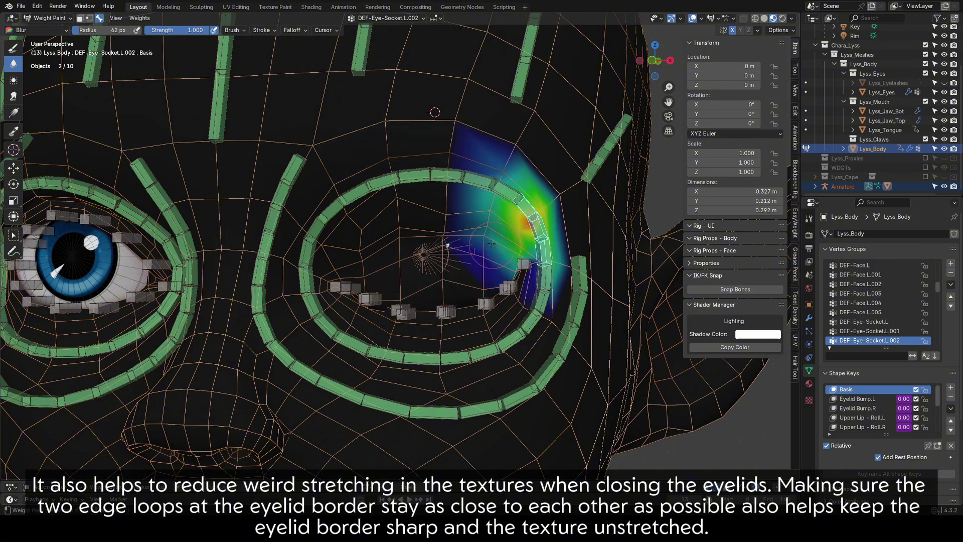
ctrl+click(368, 220)
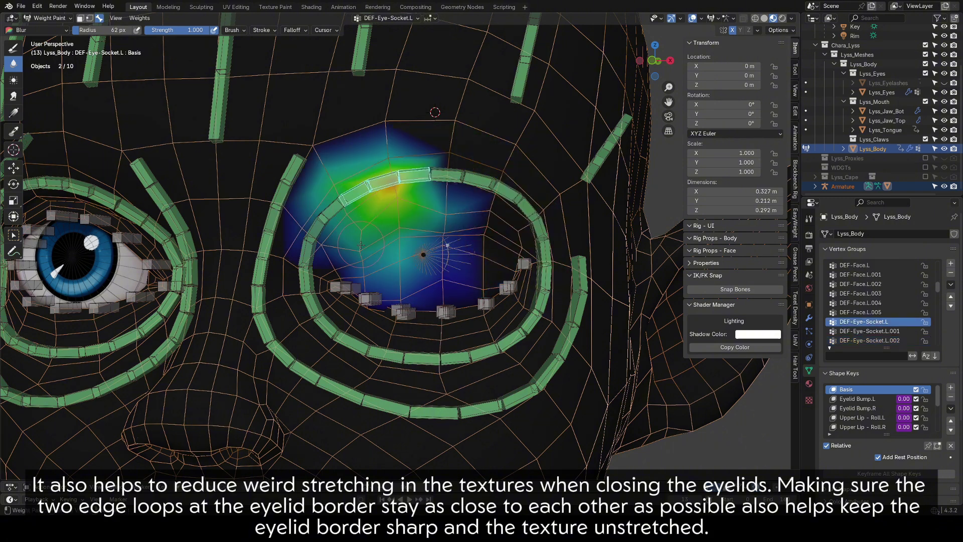
Paint extra DEF-Eye-Socket.L.007 weight onto the inner part of the upper eyelid at a brush strength of 0.144.
ctrl+click(343, 259)
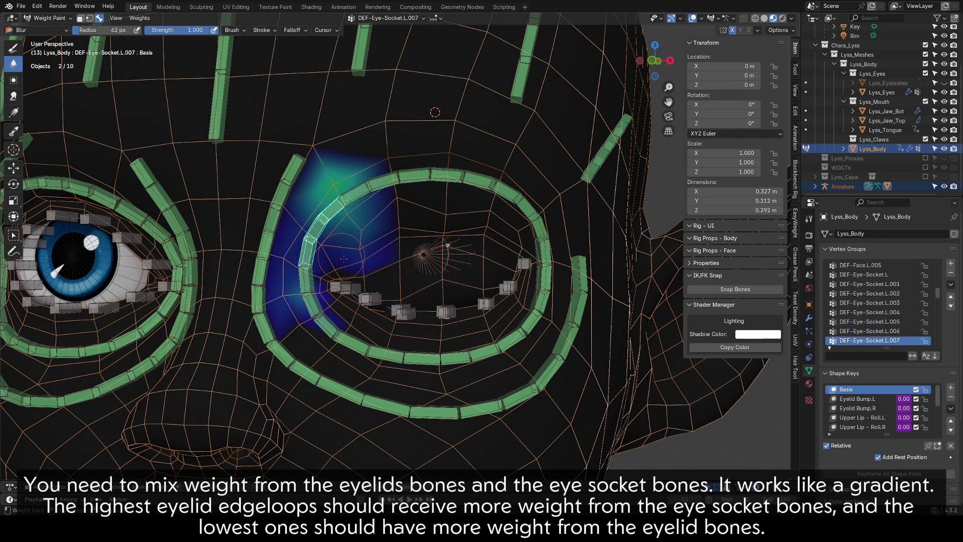
click(10, 48)
drag(221, 30, 218, 30)
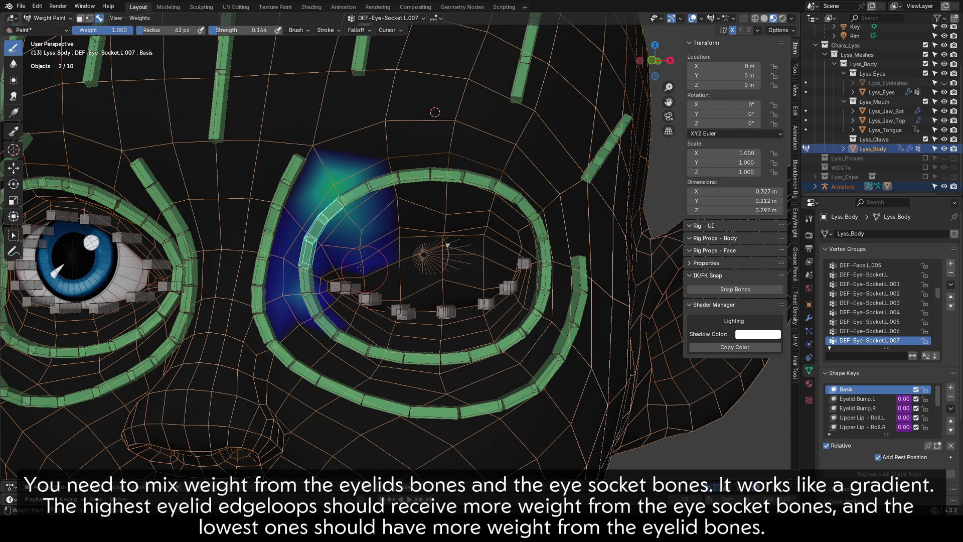
mouse_move(336, 260)
mouse_down()
mouse_move(354, 247)
mouse_move(323, 244)
mouse_up()
drag(347, 214, 357, 224)
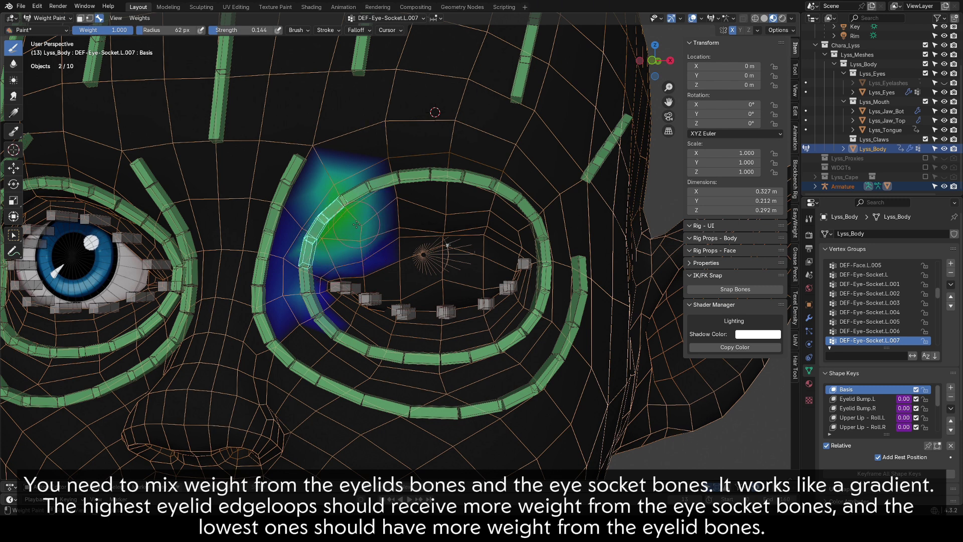
drag(365, 259, 298, 271)
Add DEF-Eye-Socket.L and DEF-Eye-Socket.L.001 weight to the highest edge loops of the upper eyelid.
ctrl+click(414, 176)
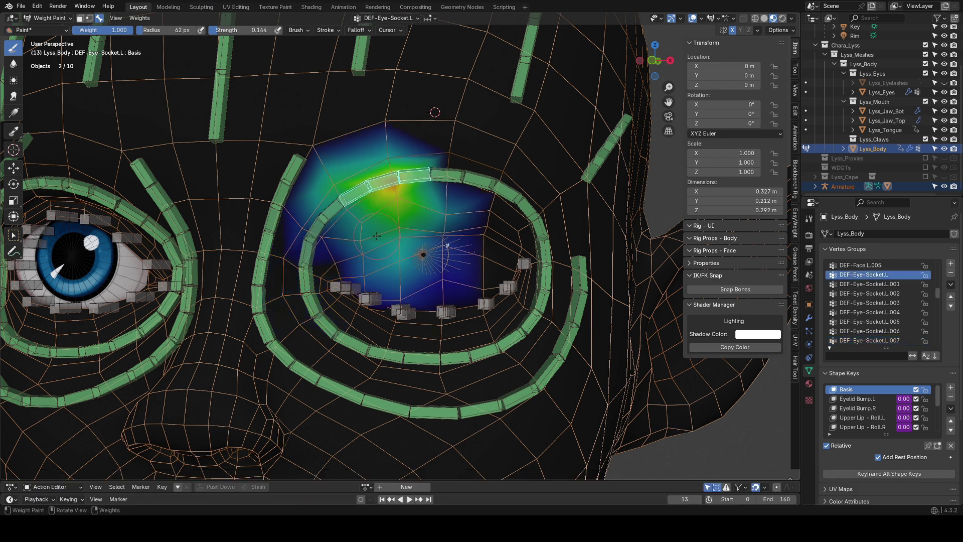
ctrl+shift+click(455, 177)
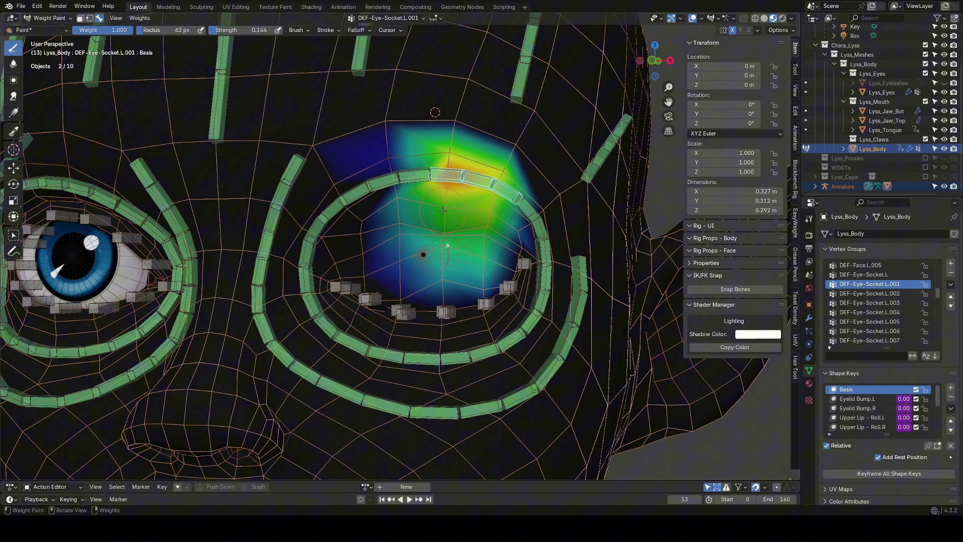
middle_drag(444, 208, 428, 207)
ctrl+shift+click(489, 219)
middle_drag(477, 228, 437, 190)
ctrl+click(438, 190)
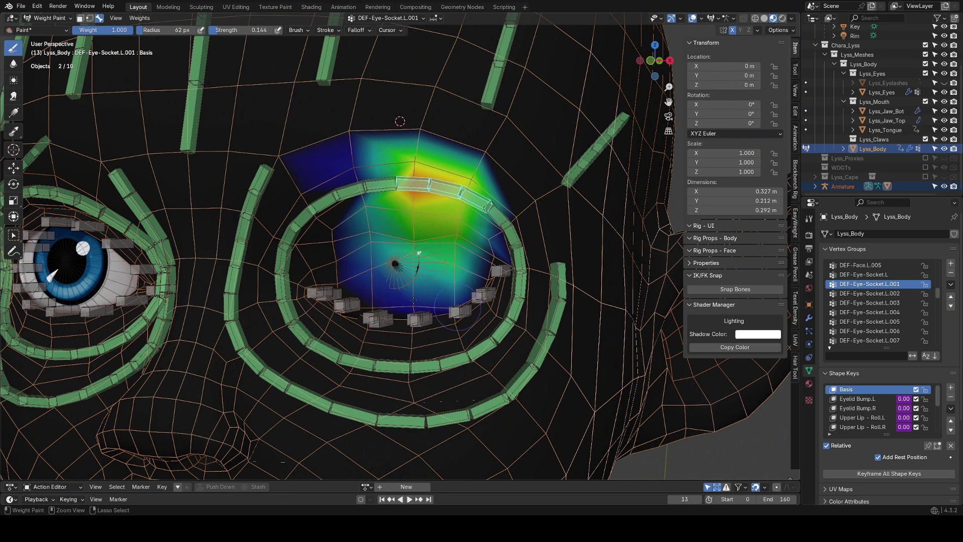
Compare the DEF-Eye-Socket.L and DEF-Eye-Socket.L.001 weights and try blurring the DEF-Eyelid-Top.L.003 weights on the closed eyelid.
ctrl+shift+click(384, 188)
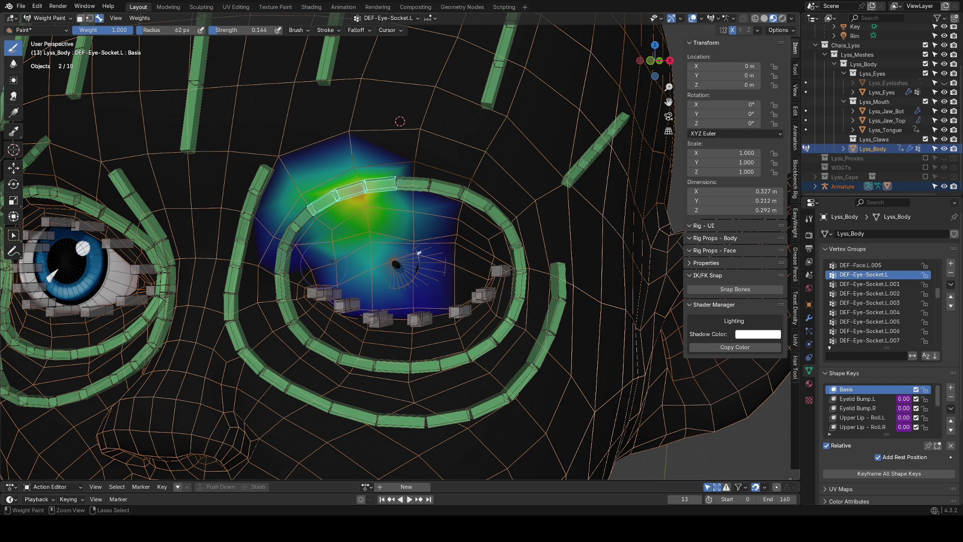
click(13, 62)
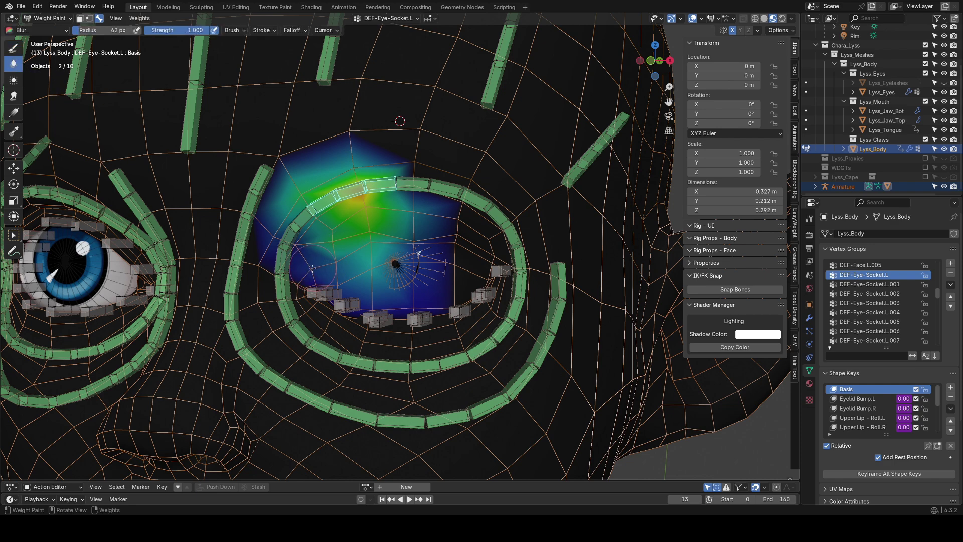
ctrl+click(434, 184)
scroll(364, 239, up, 2)
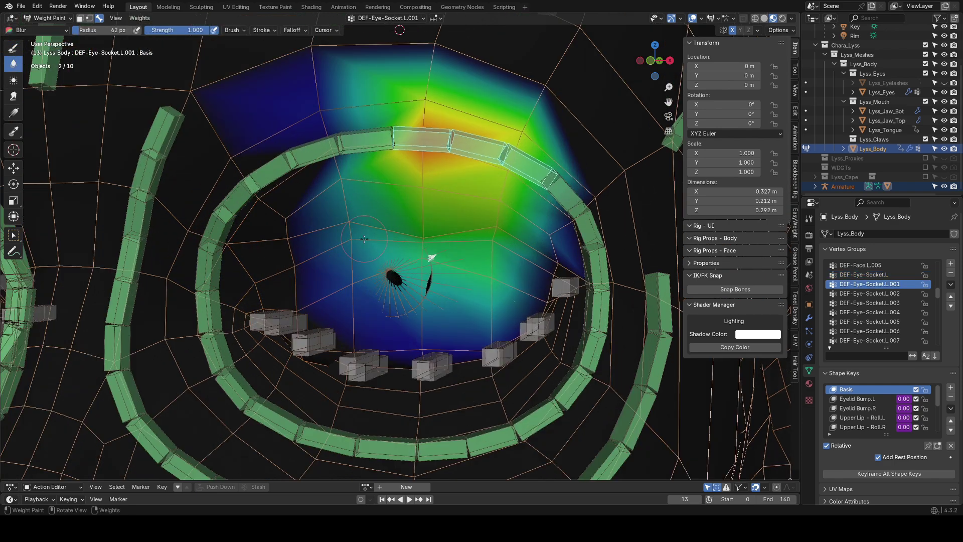
ctrl+click(444, 376)
click(418, 230)
key(ctrl+z)
Go through the DEF-Eyelid-Top.L.002 to DEF-Eyelid-Top.L.005 weights with the Draw brush, touching up the eyelid's curvature.
click(13, 48)
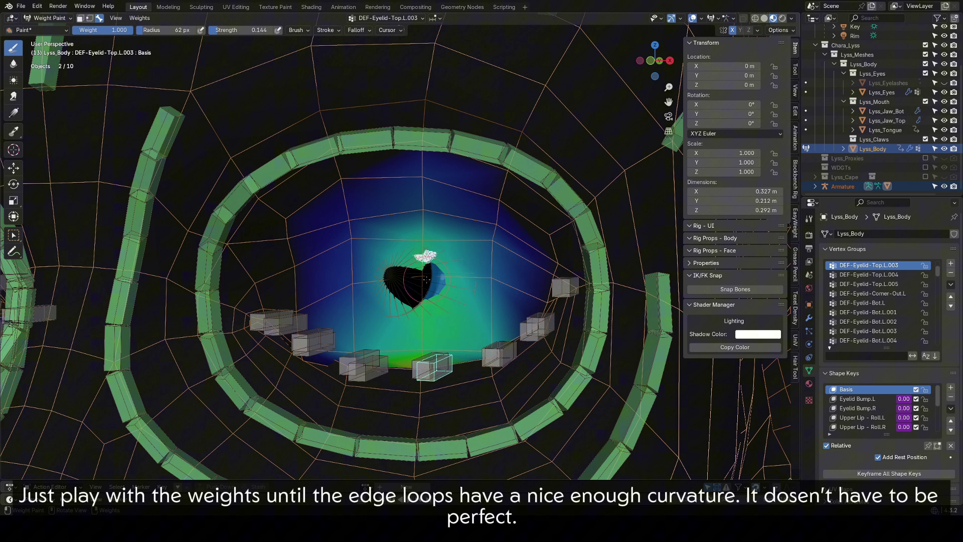
ctrl+click(375, 373)
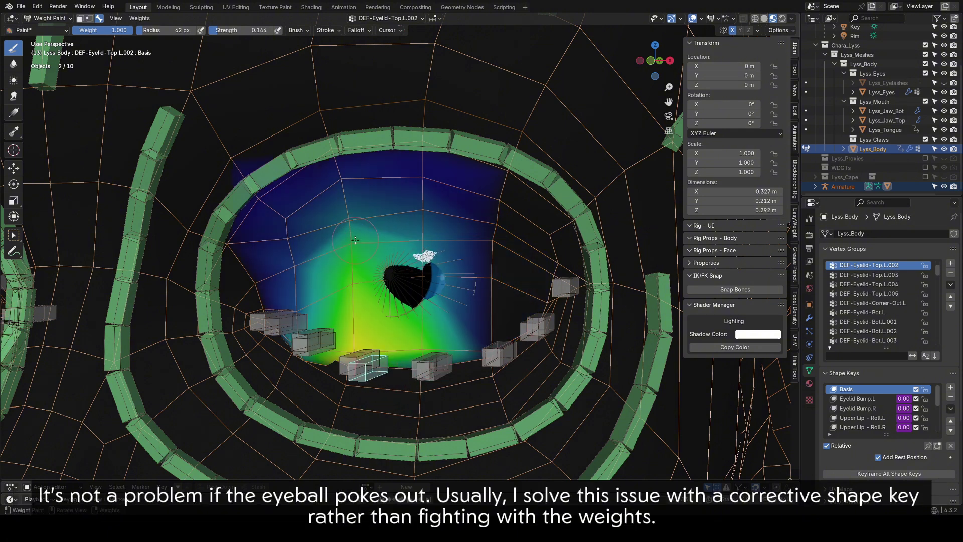
ctrl+click(508, 354)
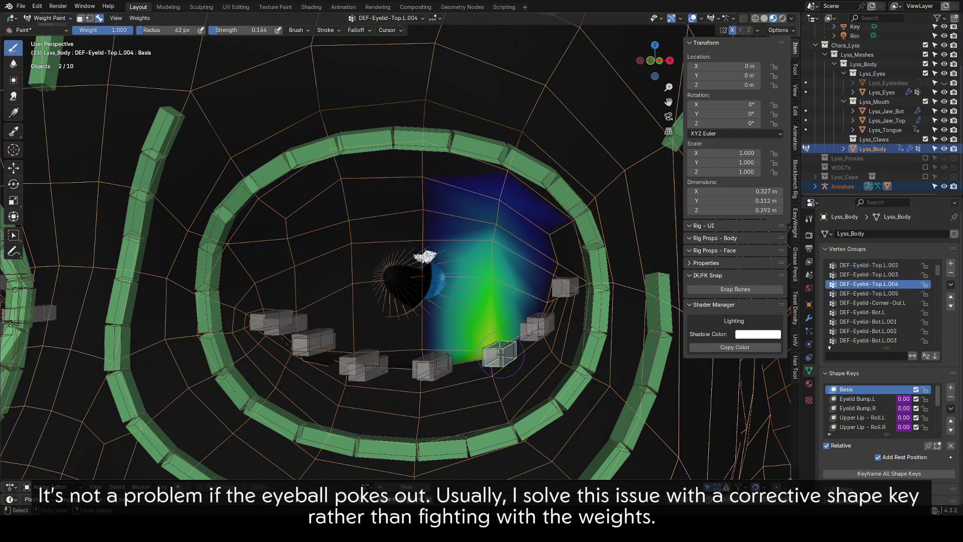
ctrl+click(425, 366)
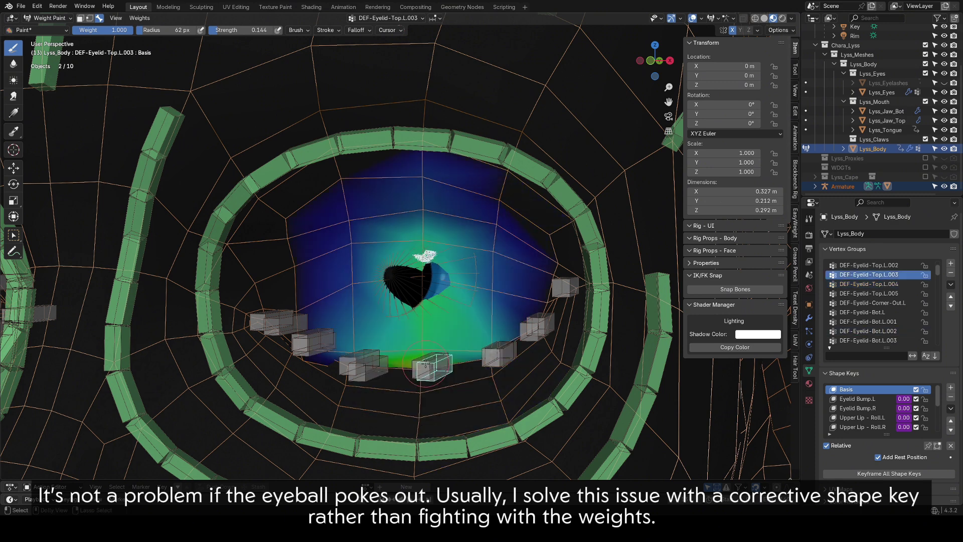
ctrl+click(363, 366)
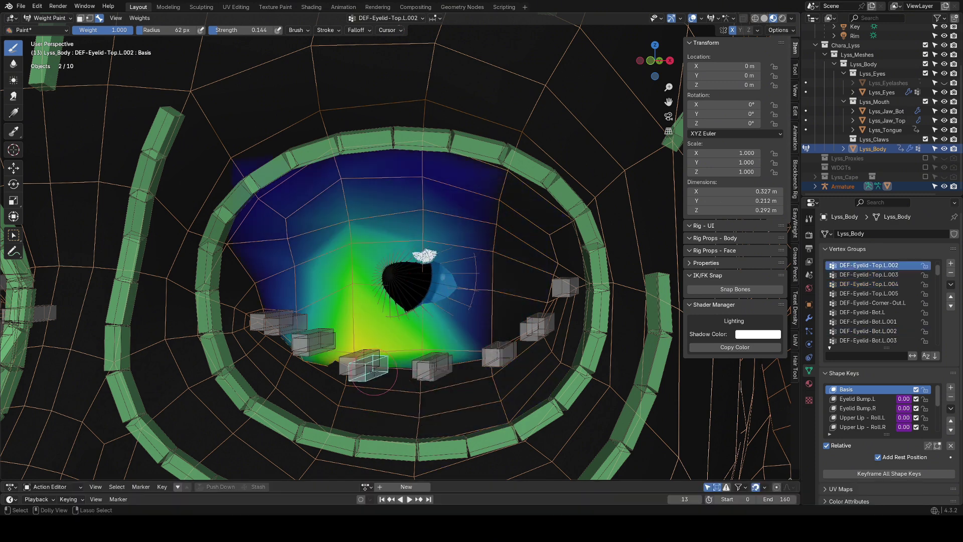
ctrl+click(538, 329)
ctrl+click(538, 322)
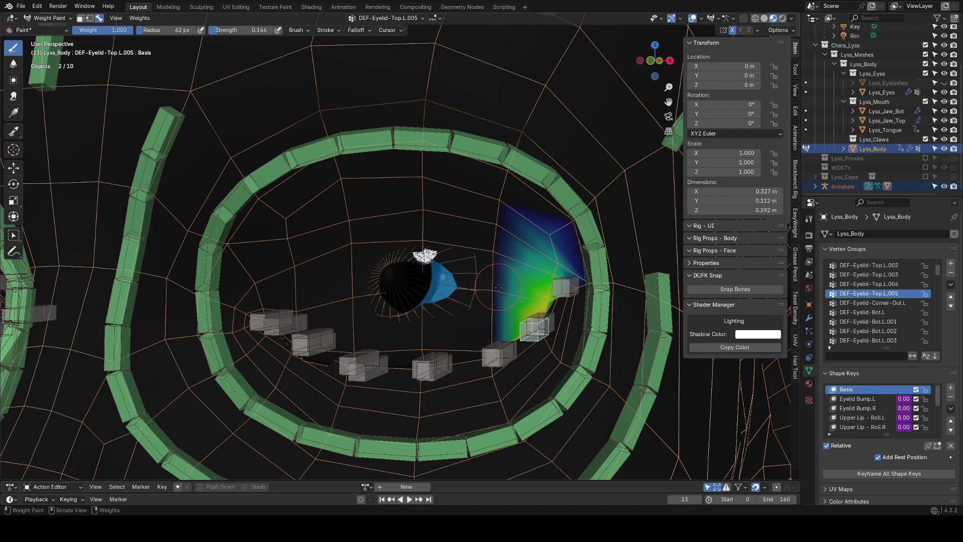
click(494, 292)
key(ctrl+z)
Switch from weight painting to posing the armature with the Face bone collection hidden, and select the left upper eyelid bones.
scroll(436, 296, down, 4)
mouse_move(436, 295)
middle_down()
mouse_move(492, 298)
mouse_move(431, 286)
mouse_move(443, 293)
middle_up()
click(49, 18)
click(48, 29)
click(429, 288)
key(ctrl+Tab)
click(914, 315)
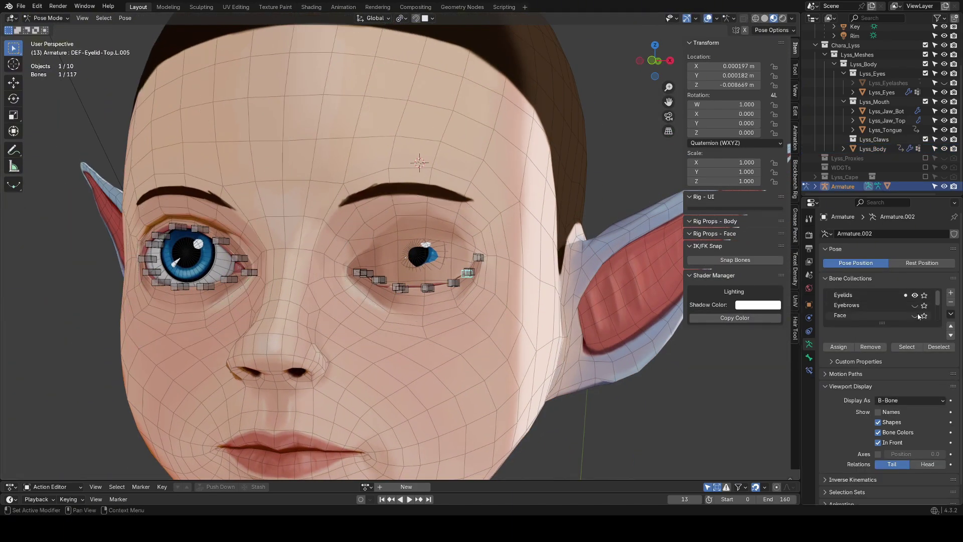
middle_drag(522, 250, 508, 246)
drag(501, 236, 331, 307)
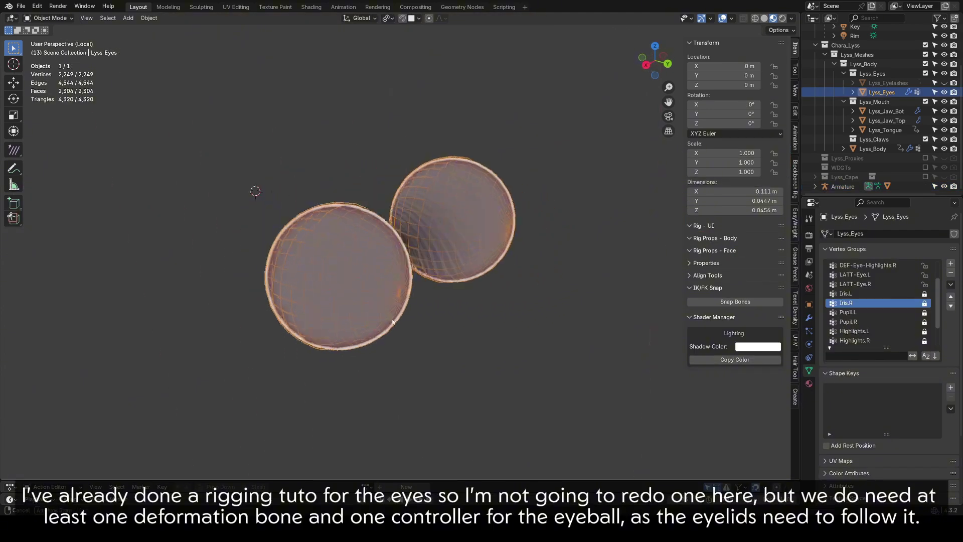
Select the linked outer faces of the left eyeball in Edit Mode, snap the 3D cursor to them and hide them.
key(Tab)
key(ctrl+l)
key(shift+s)
middle_drag(454, 318, 474, 314)
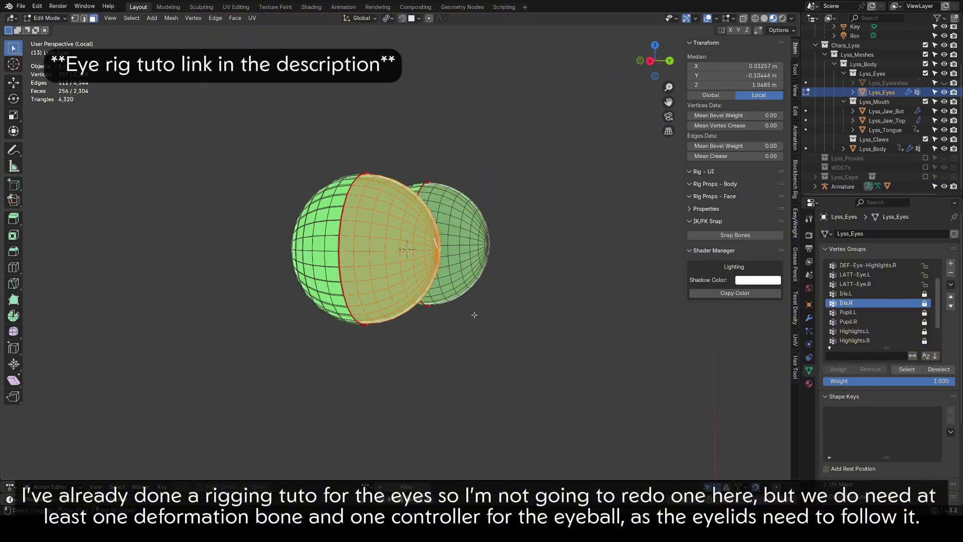
click(393, 245)
key(ctrl+l)
click(123, 432)
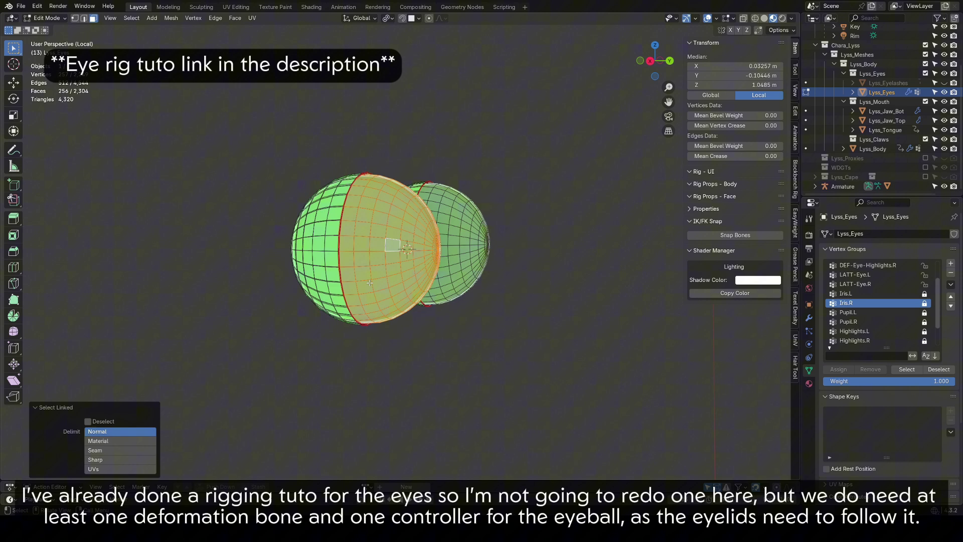
key(shift+s)
key(alt+a)
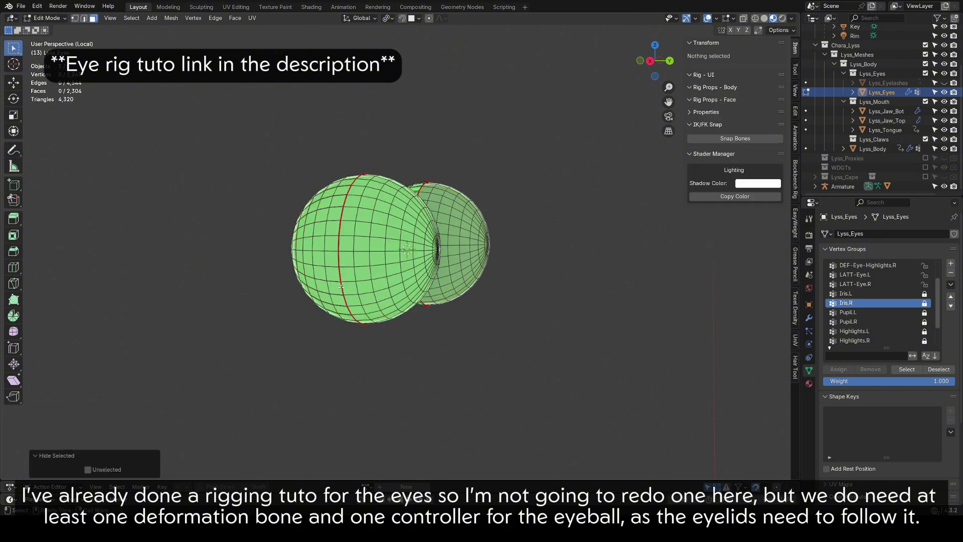
Select the left eyeball's remaining linked faces and snap the 3D cursor to their center.
middle_drag(425, 321, 422, 273)
key(l)
key(alt+a)
click(452, 264)
key(l)
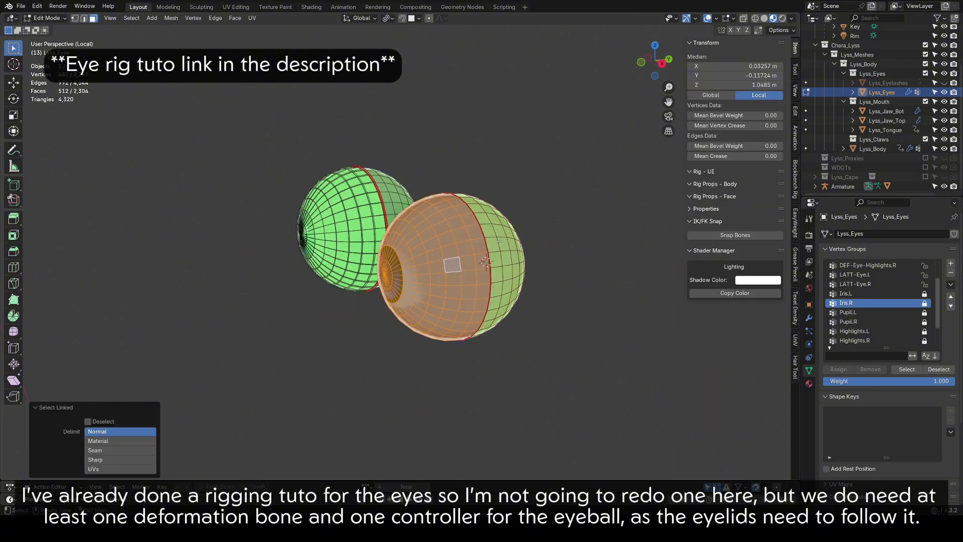
key(l)
key(shift+s)
key(Tab)
Examine the 3D cursor's position inside the left eyeball from several angles, reselecting the eyeball's linked faces.
middle_drag(498, 310, 440, 360)
key(Tab)
middle_drag(399, 262, 390, 240)
key(alt+a)
middle_drag(491, 351, 561, 336)
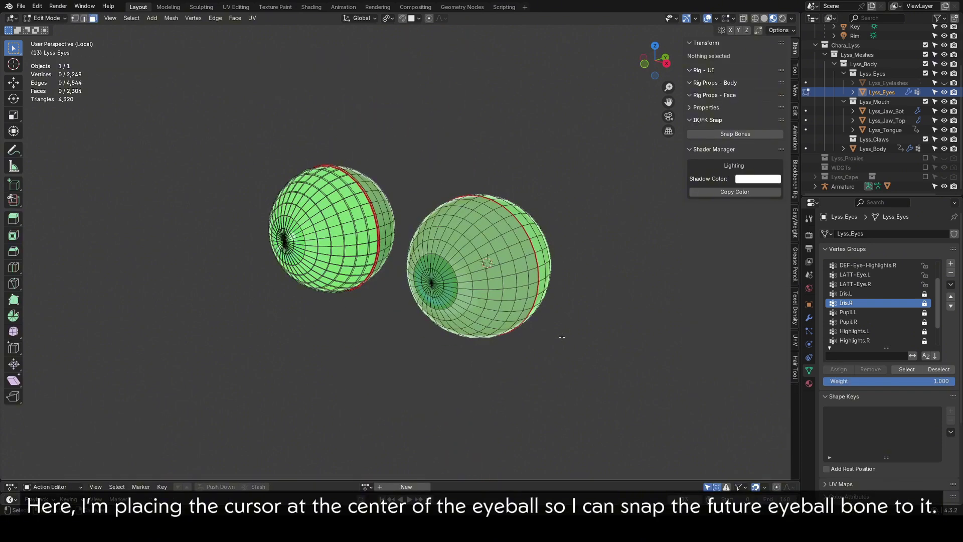
scroll(562, 335, up, 2)
click(458, 302)
key(g)
key(Escape)
key(l)
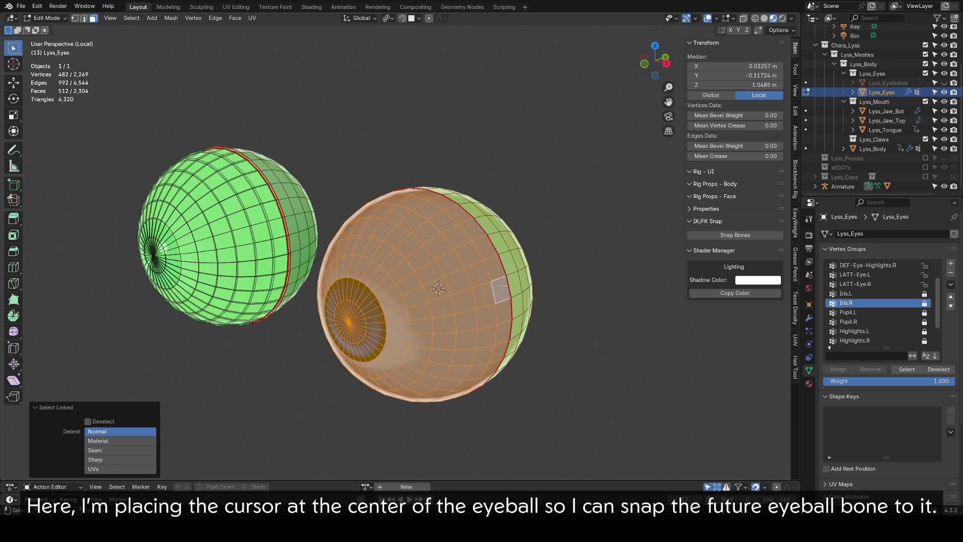
middle_drag(461, 339, 497, 336)
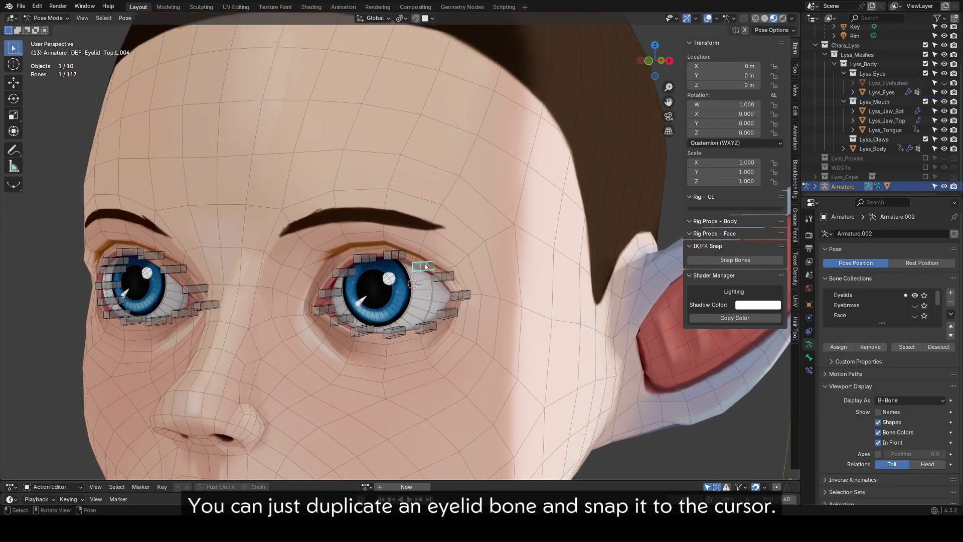
Duplicate an upper left eyelid bone onto the 3D cursor and snap its head joint to the center of the pupil.
key(shift+d)
key(shift+s)
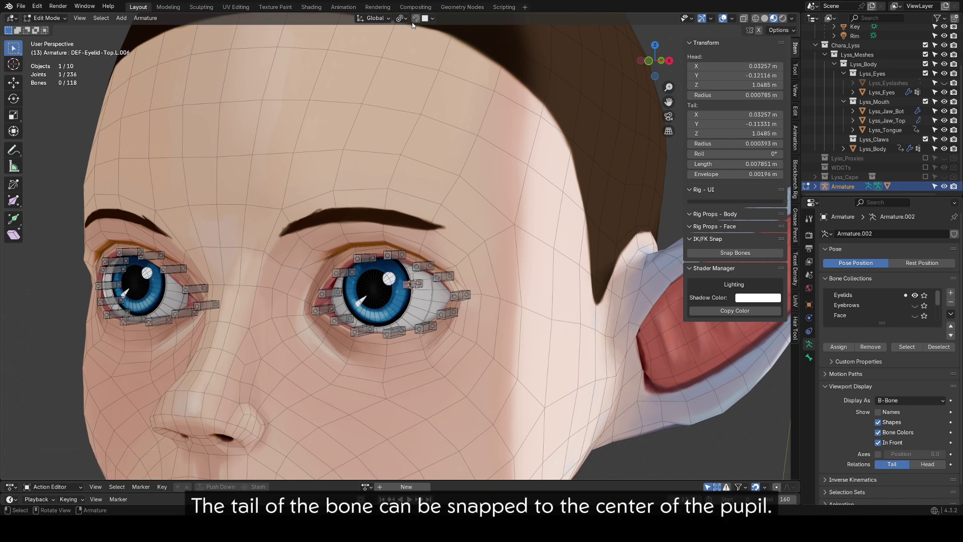
click(416, 18)
click(424, 19)
click(416, 85)
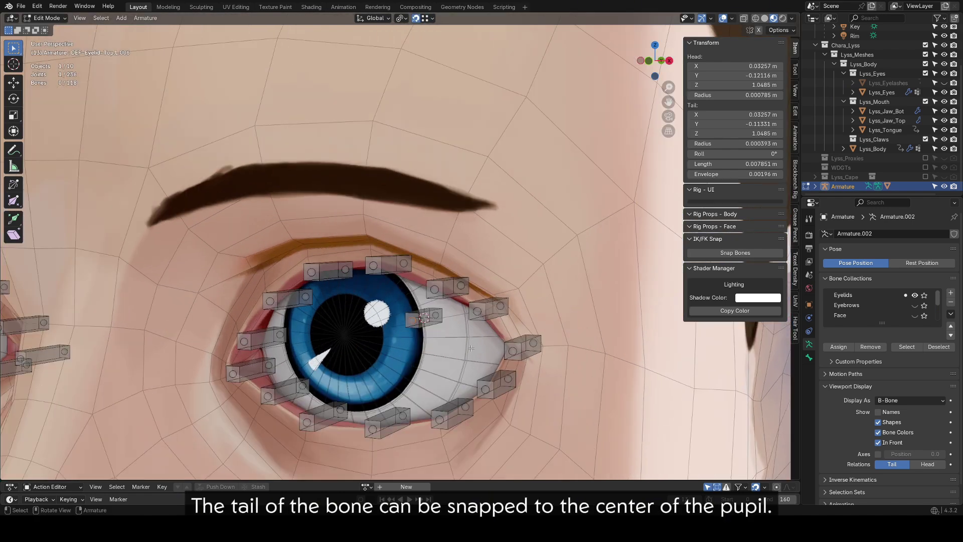
key(g)
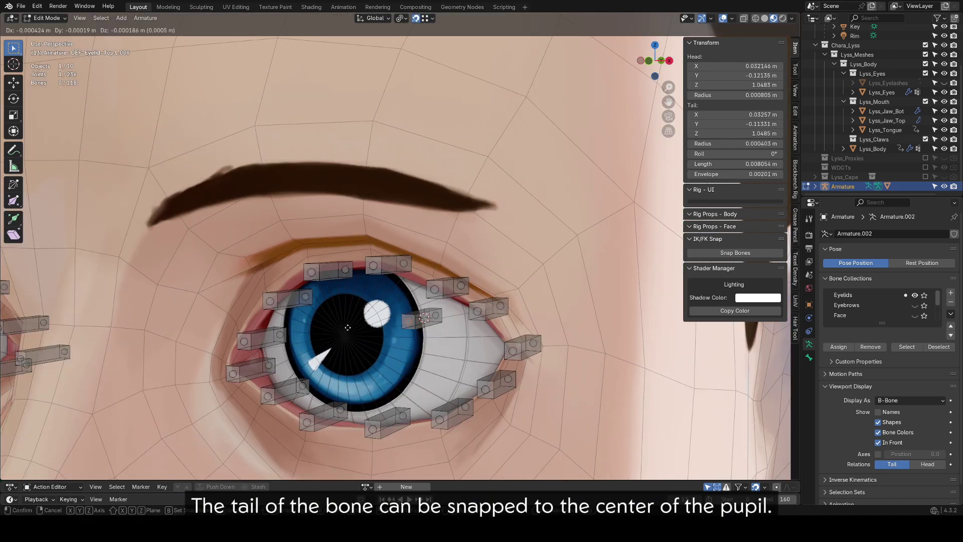
click(340, 336)
key(g)
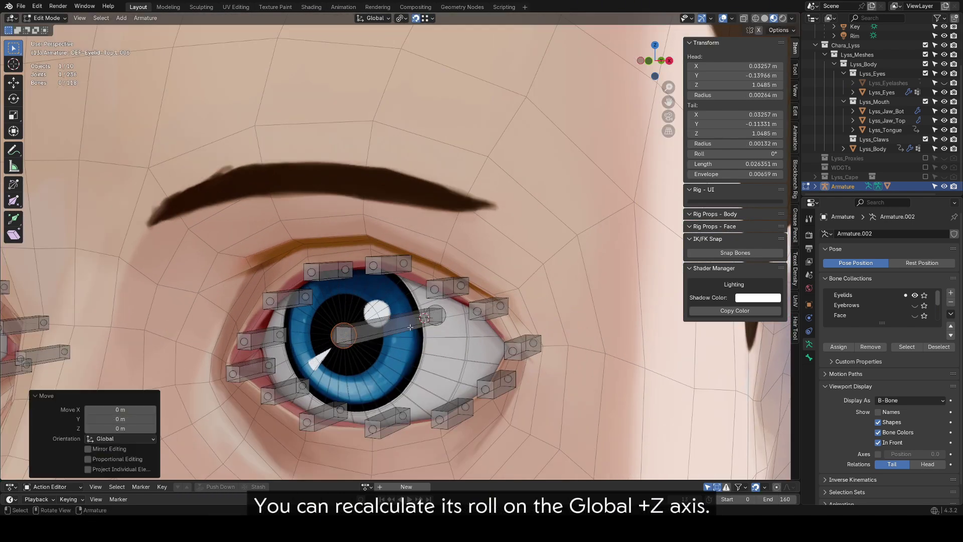
Recalculate the new eyeball bone's roll on the Global +Z Axis and scale its B-Bone display to about 0.42.
click(410, 326)
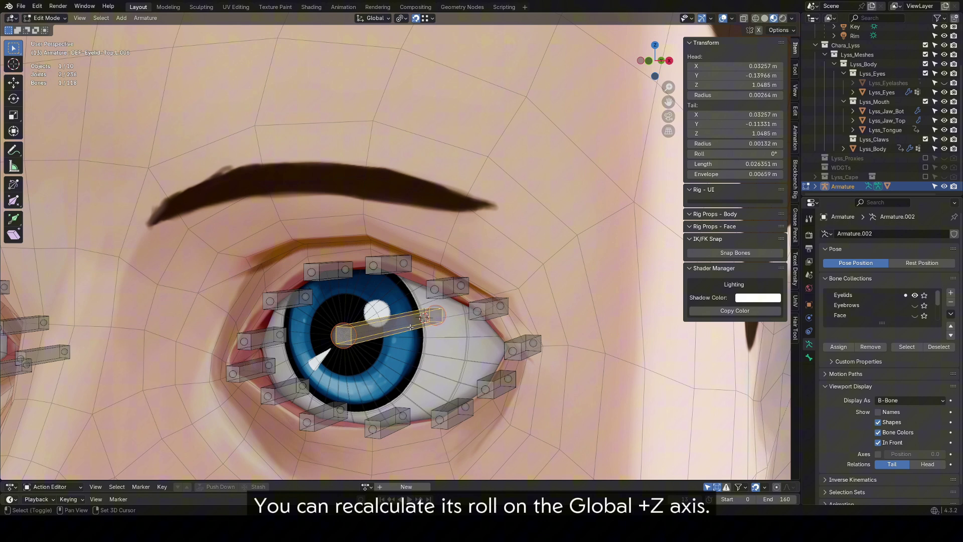
key(ctrl+n)
click(410, 327)
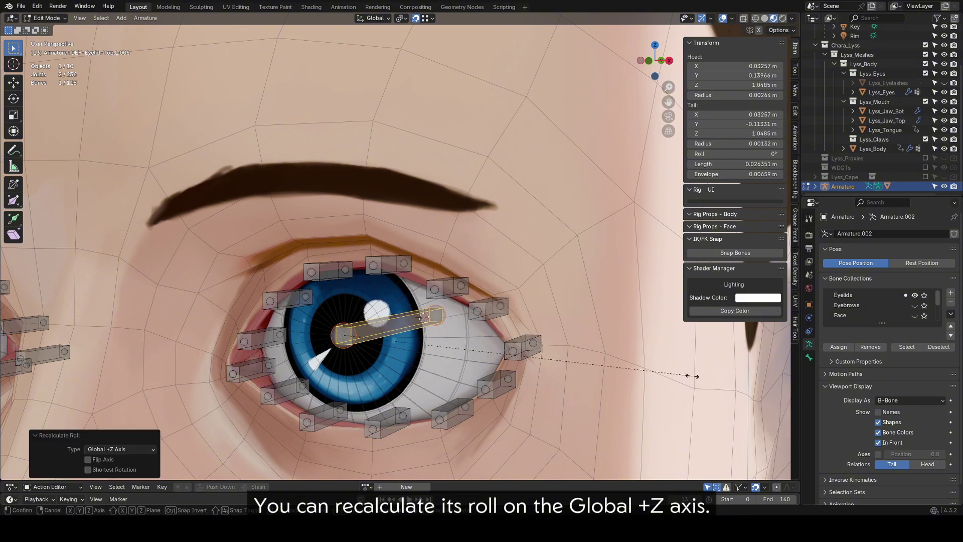
key(ctrl+alt+s)
click(516, 351)
Rename the new eyeball bone to DEF-Eye.
click(809, 357)
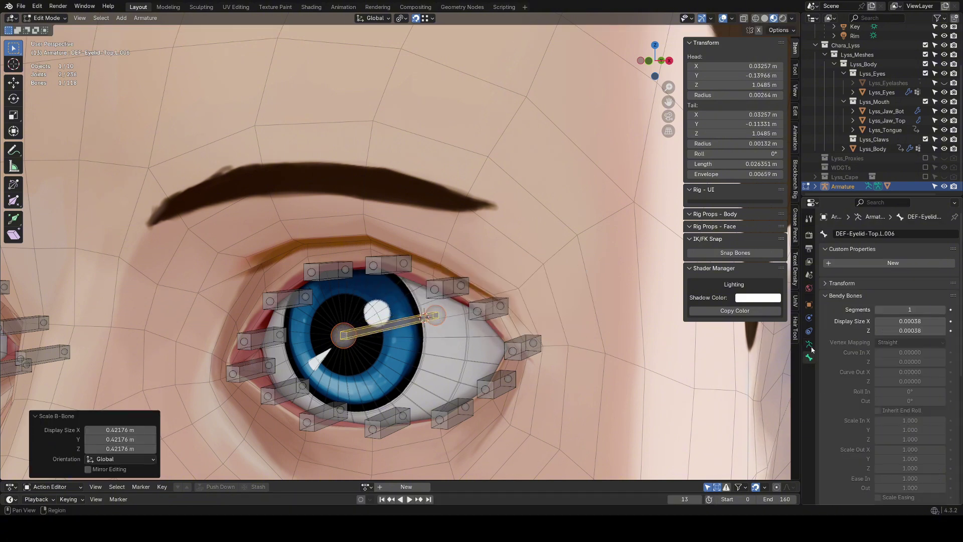
click(861, 234)
text(e)
key(Return)
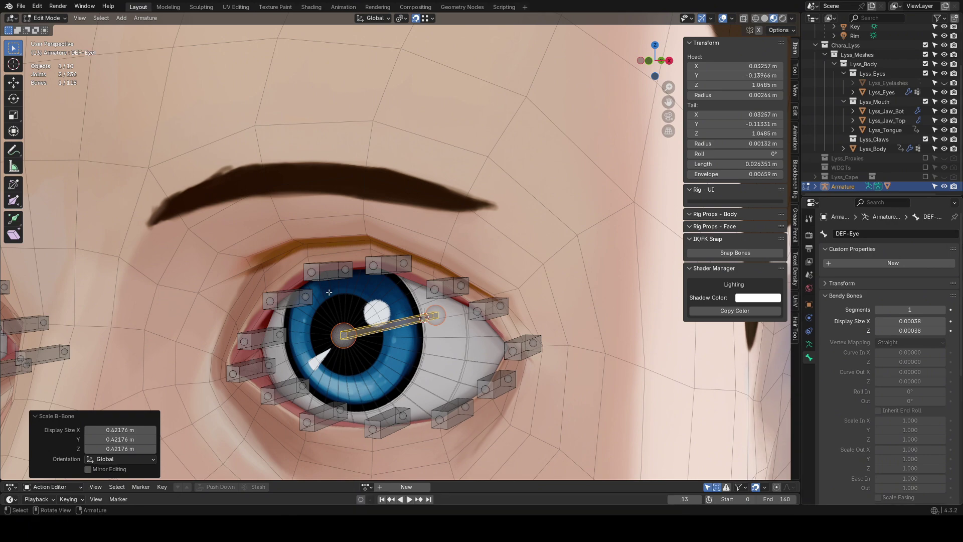
Duplicate DEF-Eye as the controller bone and, with snapping off, move it about 0.08 m forward along the Y axis.
scroll(702, 371, down, 5)
scroll(857, 411, down, 6)
scroll(898, 406, down, 5)
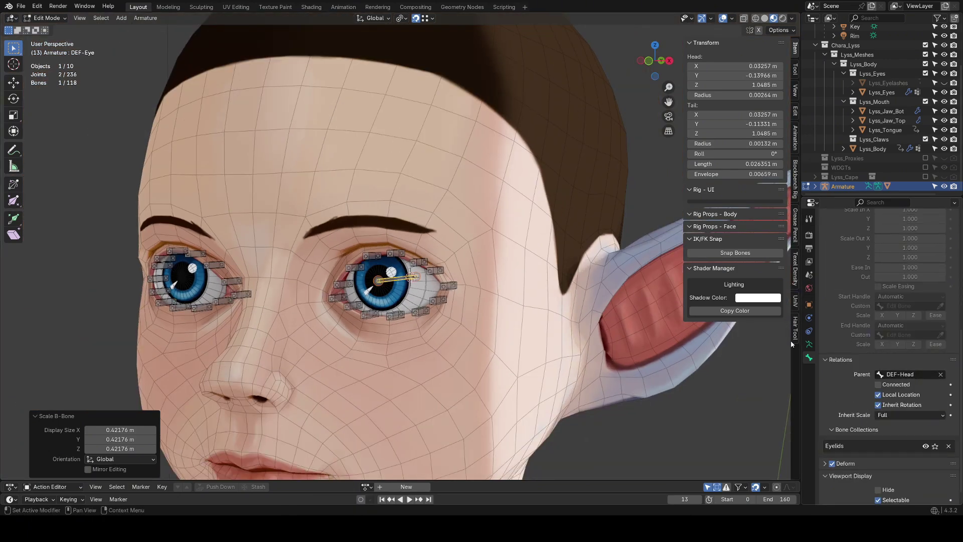
middle_drag(426, 316, 451, 297)
scroll(448, 319, up, 4)
scroll(416, 330, down, 1)
key(shift+d)
right_click(451, 298)
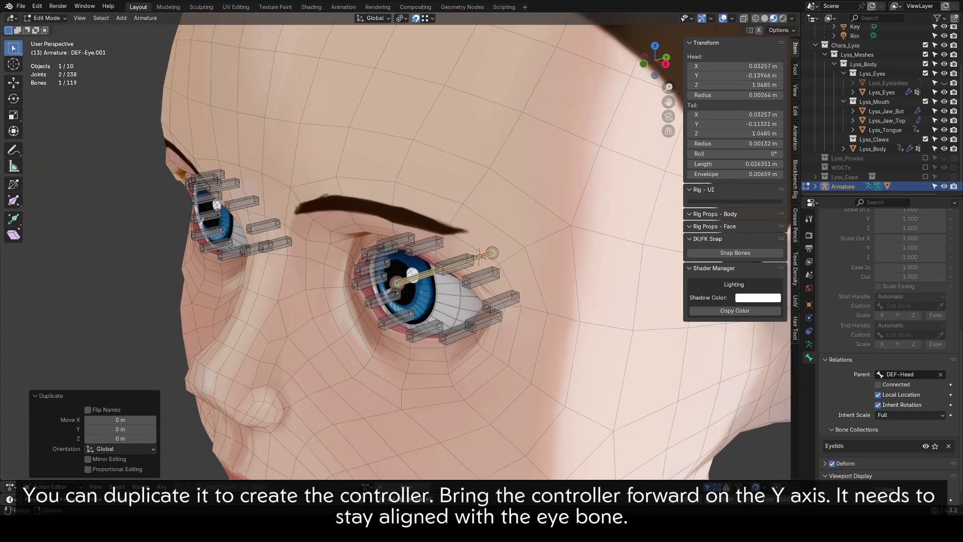
click(415, 19)
key(g)
key(y)
click(270, 281)
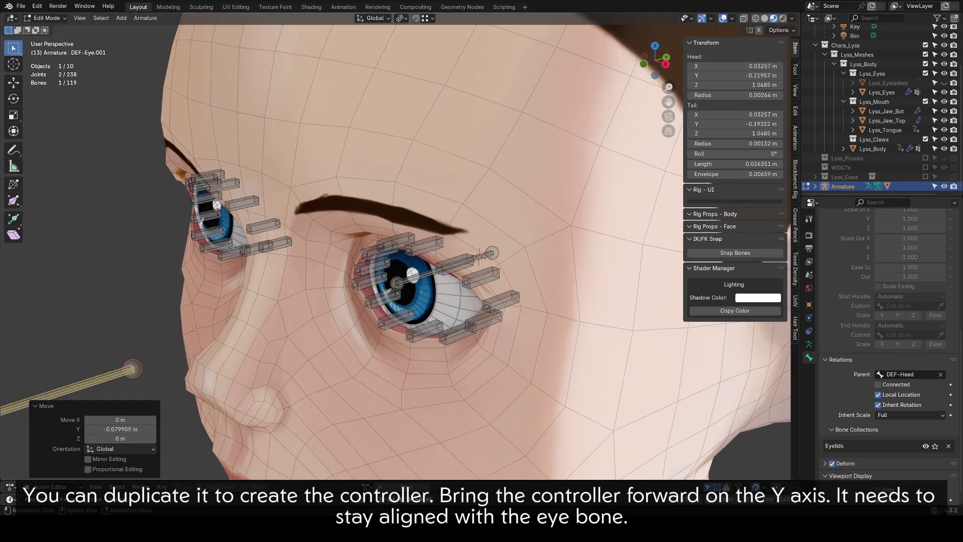
Scale the controller bone's B-Bone display thickness by about 4.8.
ctrl+middle_drag(275, 261, 284, 337)
key(ctrl+alt+s)
click(606, 361)
key(s)
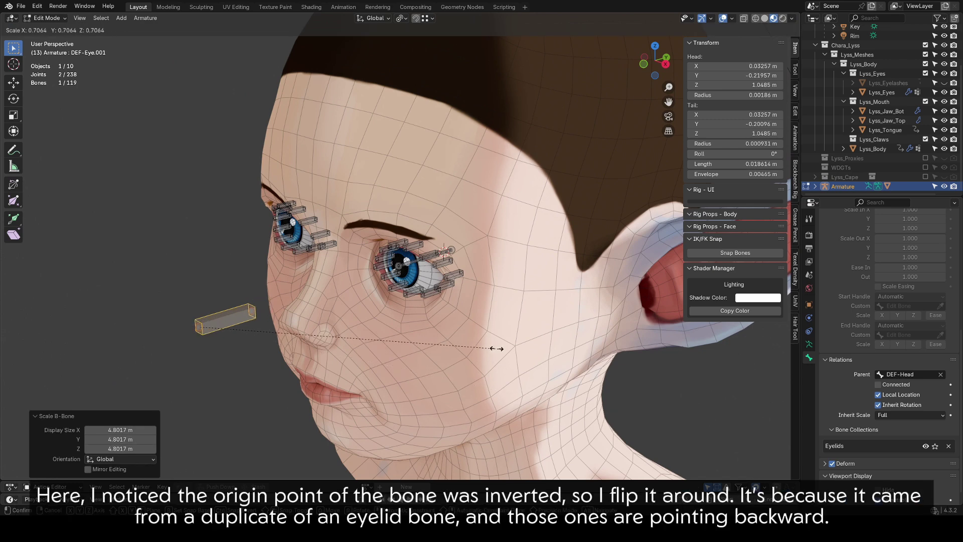
right_click(476, 345)
Rotate the controller bone 180° around the Z axis and reposition it along the Y axis in front of the eye.
text(rz180)
key(Return)
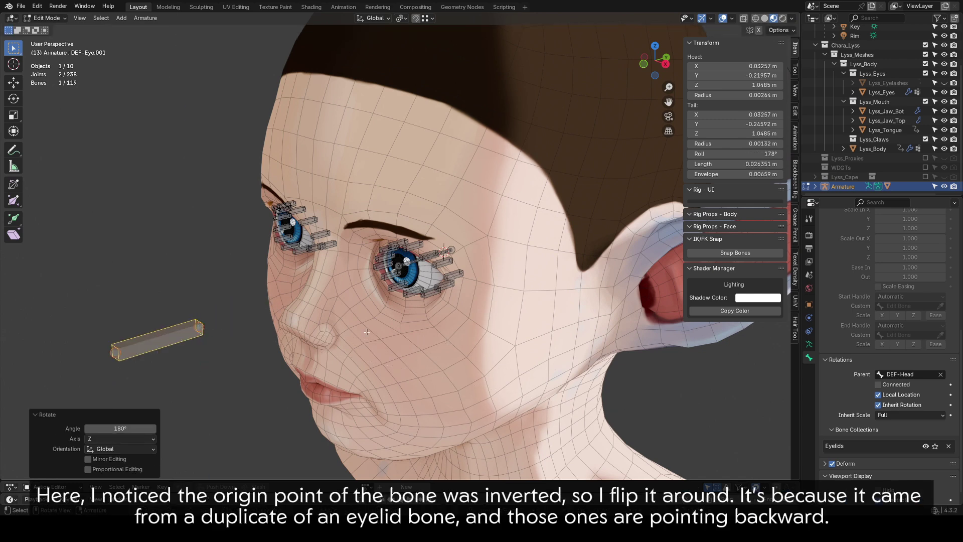
key(g)
key(y)
click(464, 302)
Switch the direction of the DEF-Eye bone so its head sits at the eyeball center, and re-parent it to DEF-Head.
middle_drag(464, 303, 484, 293)
ctrl+middle_drag(484, 294, 468, 275)
click(438, 263)
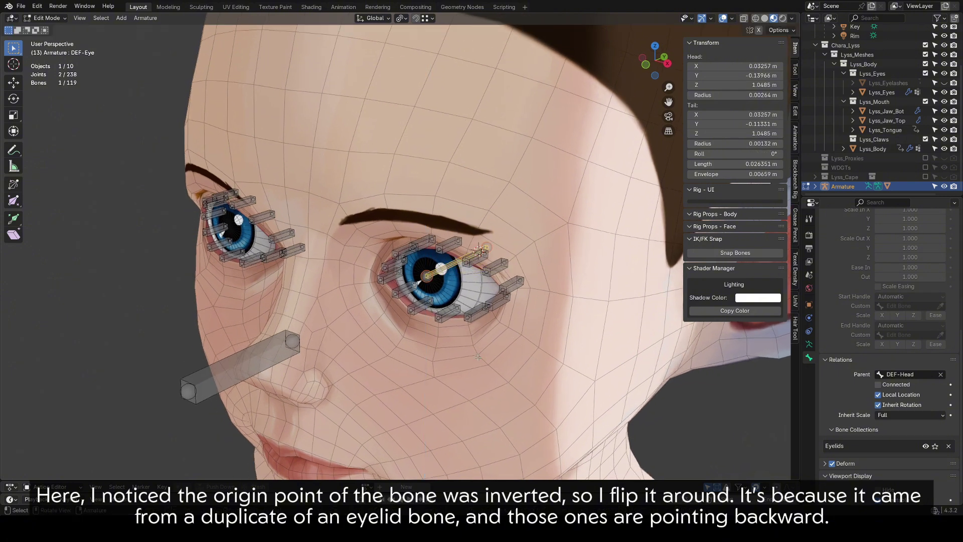
key(alt+f)
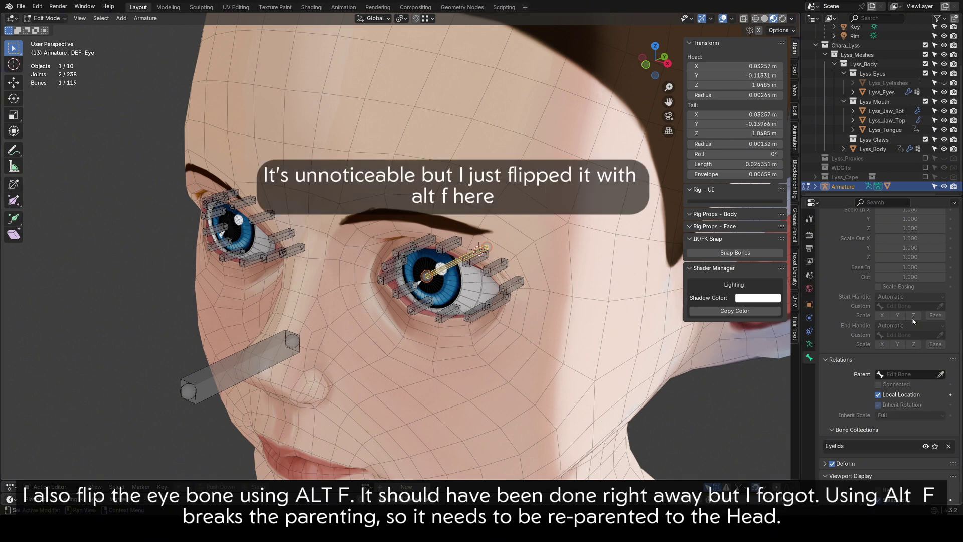
click(915, 375)
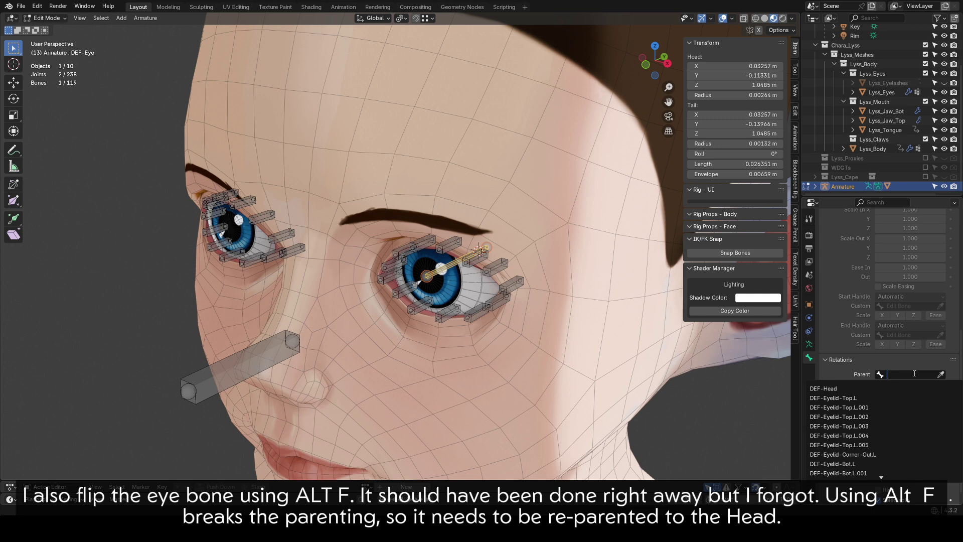
text(head)
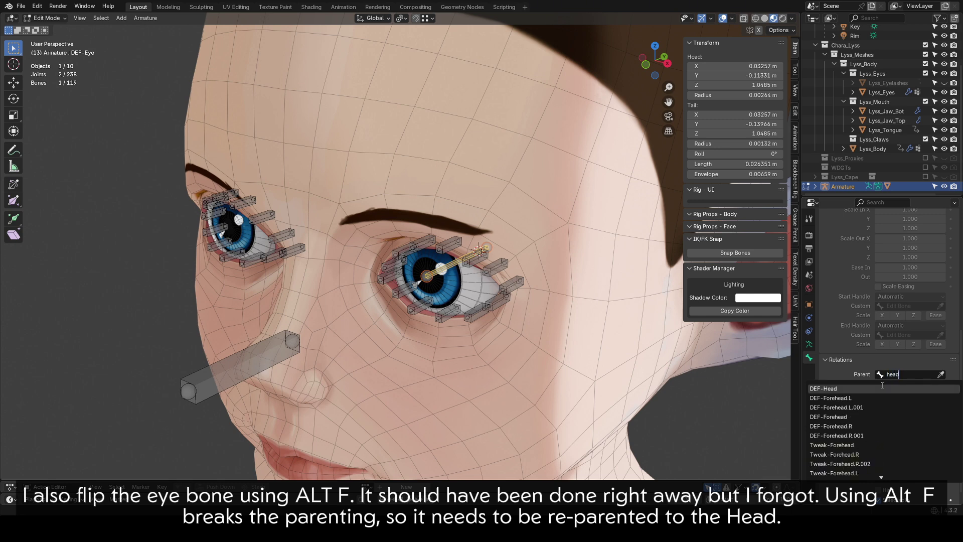
click(833, 389)
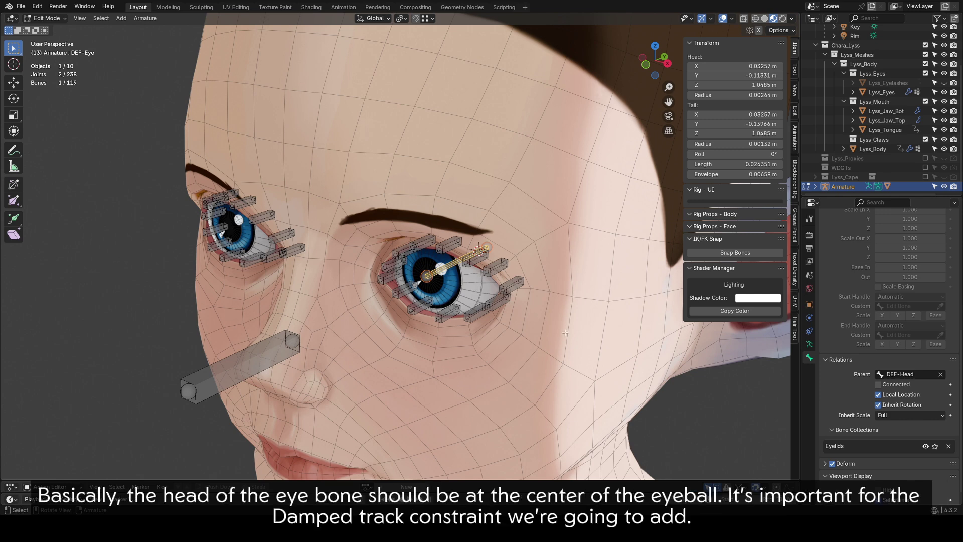
Test-rotate the eye bone and the controller bone around the Z axis to check their pivot points, cancelling each rotation.
key(r)
key(z)
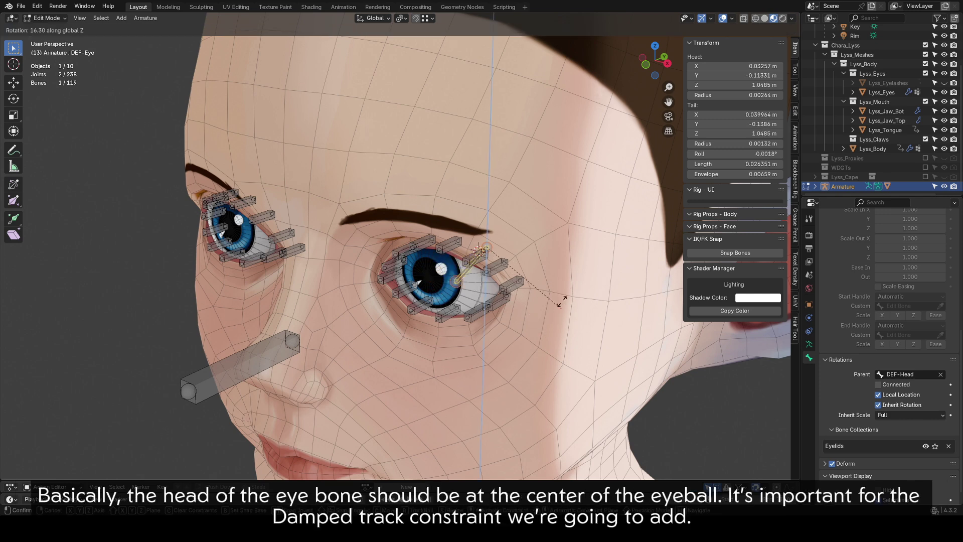
key(Escape)
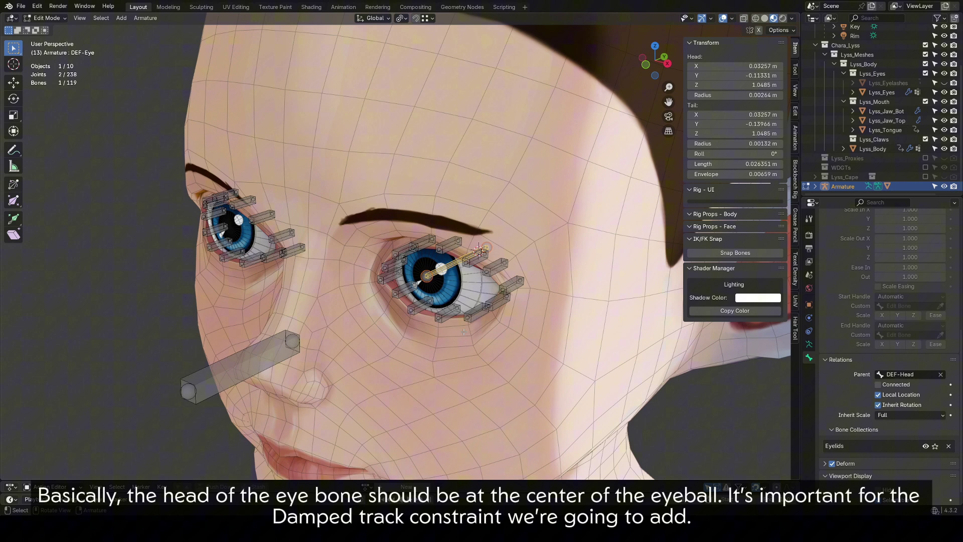
click(246, 372)
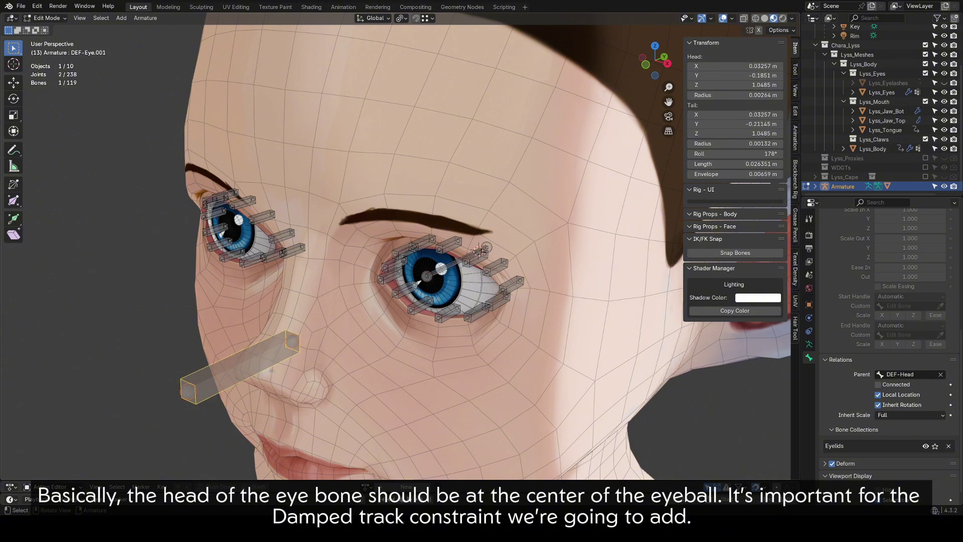
key(r)
key(z)
key(Escape)
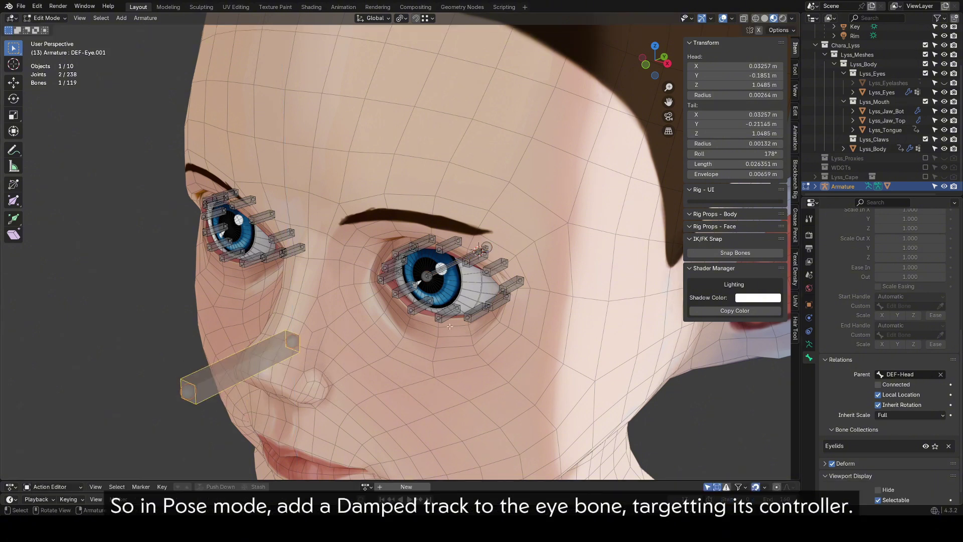
In Pose Mode, add a Damped Track constraint to DEF-Eye targeting the controller bone, and test it by moving the controller.
key(ctrl+Tab)
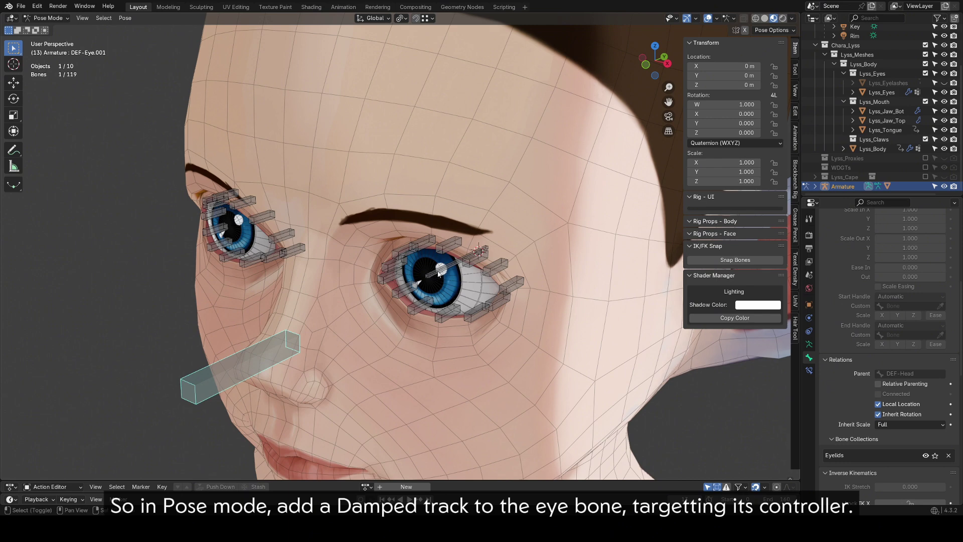
shift+click(437, 273)
key(q)
click(505, 259)
click(462, 223)
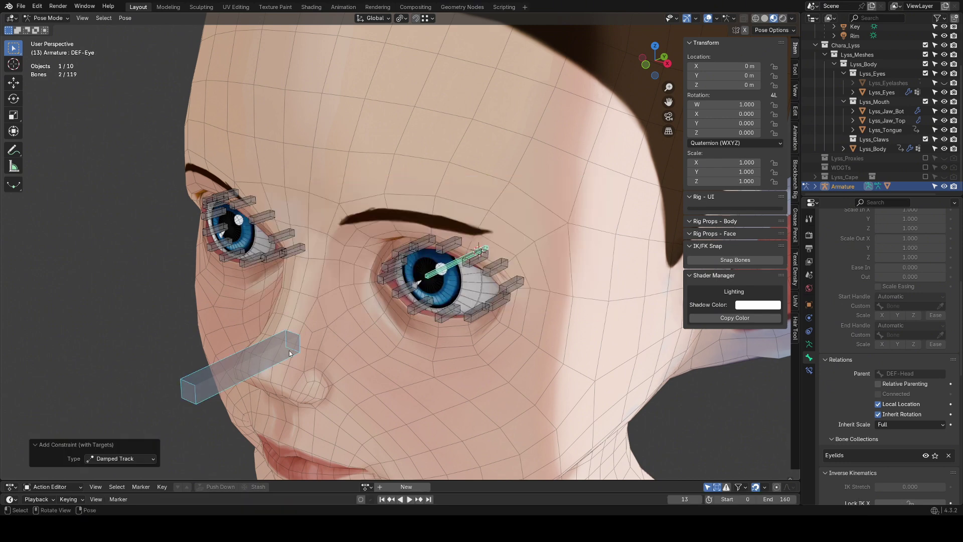
click(290, 353)
key(g)
key(Escape)
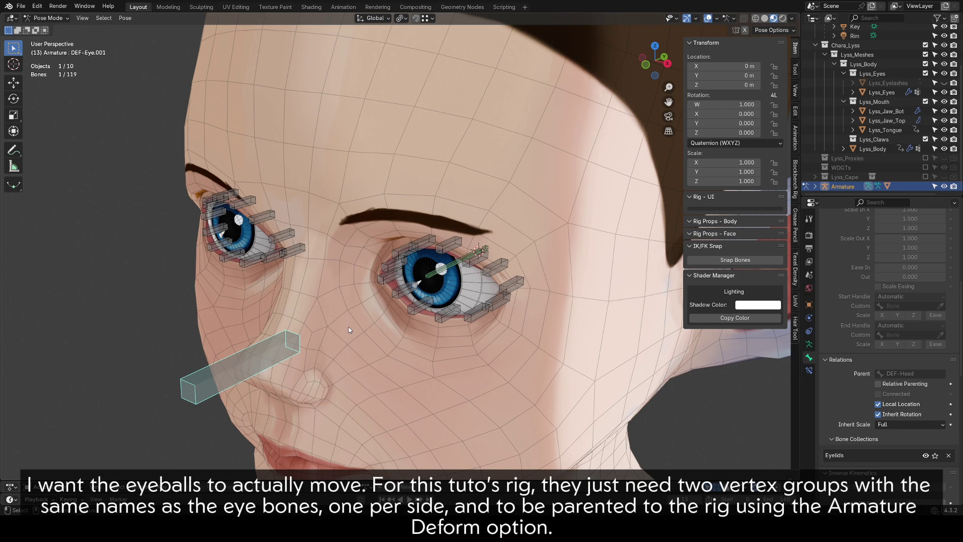
Inspect the vertex groups of the Lyss_Eyes mesh and test whether the eye bone follows when the controller moves.
click(453, 281)
mouse_move(453, 286)
middle_down()
mouse_move(475, 274)
mouse_move(460, 276)
middle_up()
click(808, 371)
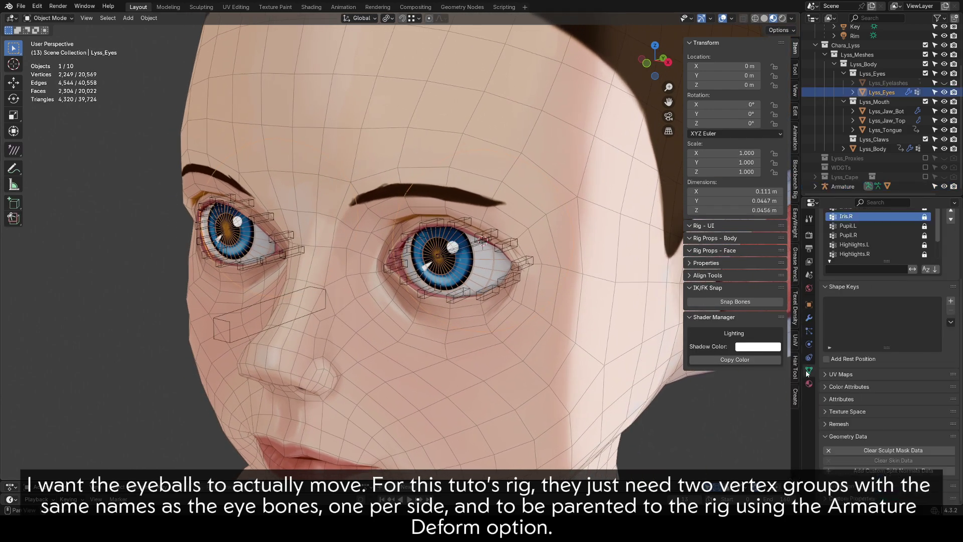
drag(886, 261, 869, 298)
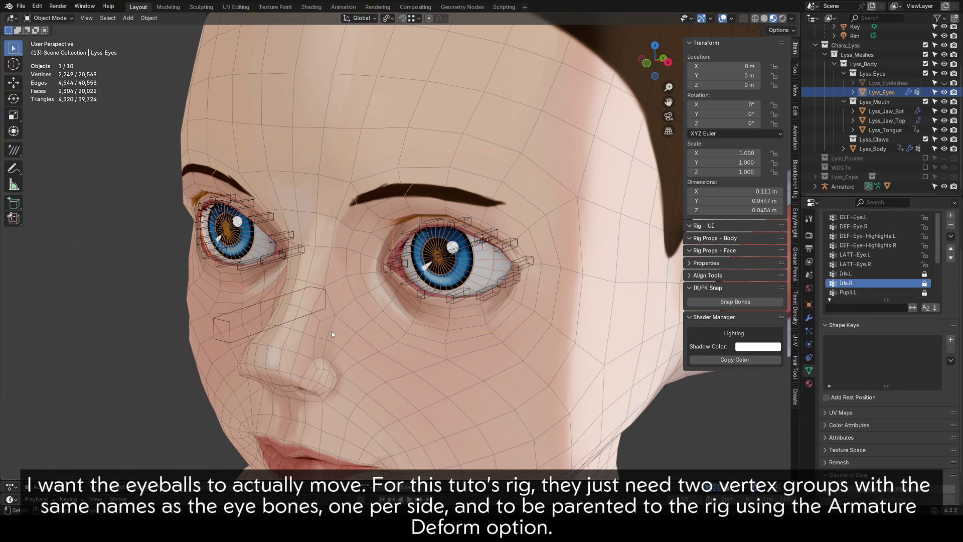
click(237, 310)
middle_drag(262, 319, 259, 326)
key(g)
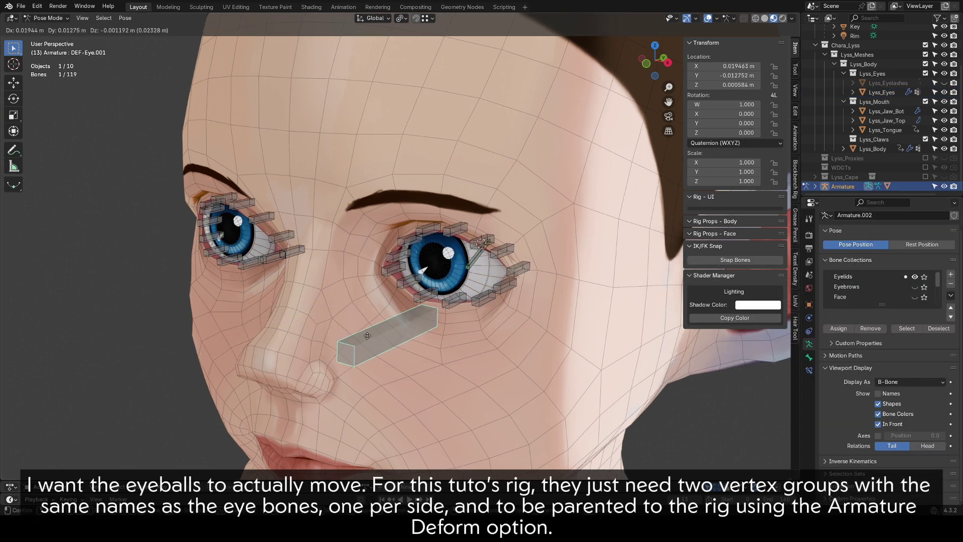
right_click(300, 363)
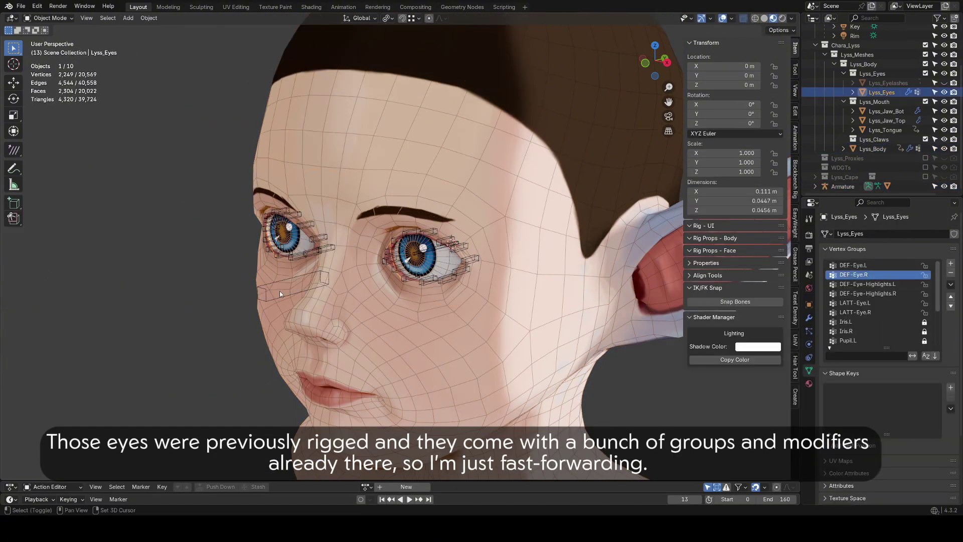
Parent the Lyss_Eyes mesh to the armature with an Armature Deform option and test it by moving the controller bone.
key(ctrl+p)
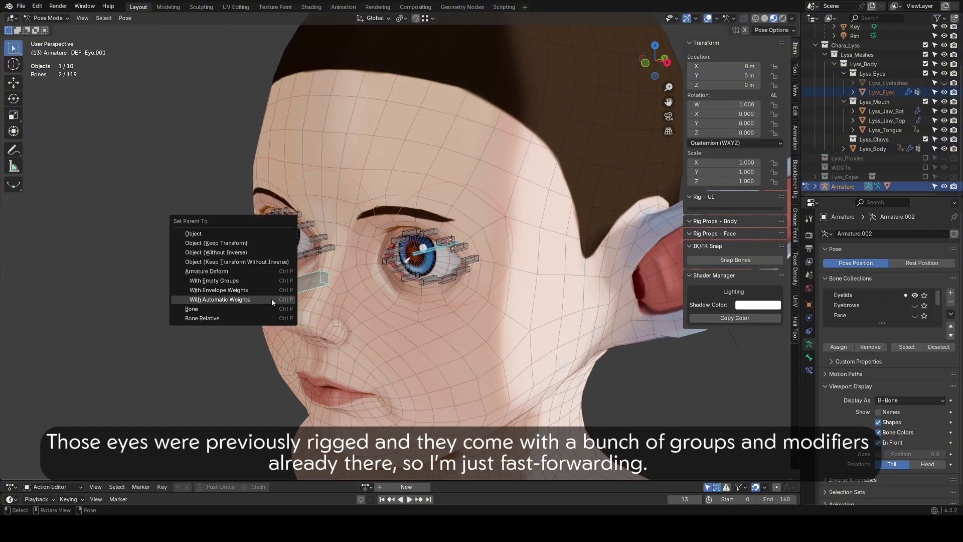
click(272, 283)
click(296, 286)
key(g)
right_click(328, 303)
Open the eyeball bone's properties and check the eye's reaction by test-moving the controller bone.
click(436, 248)
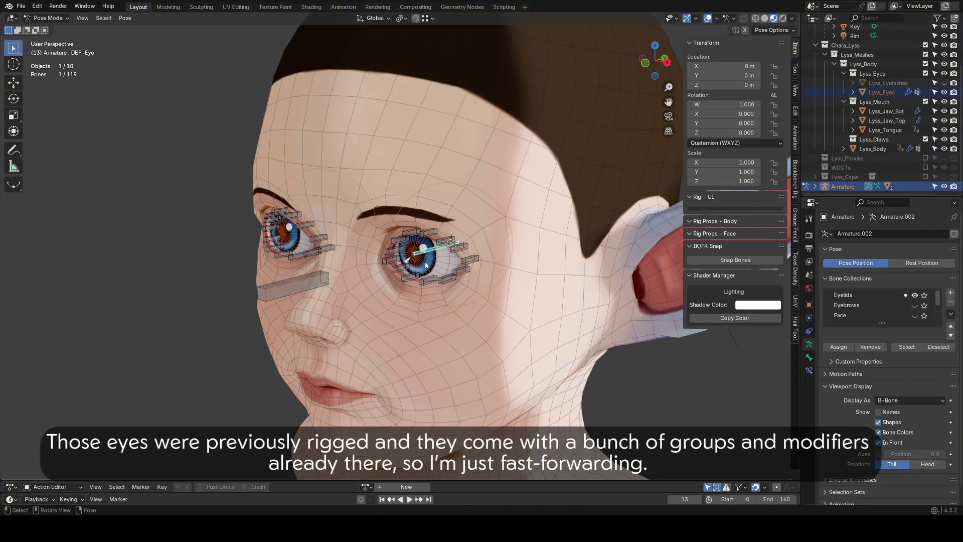
middle_drag(442, 251, 448, 251)
click(808, 357)
click(287, 294)
key(g)
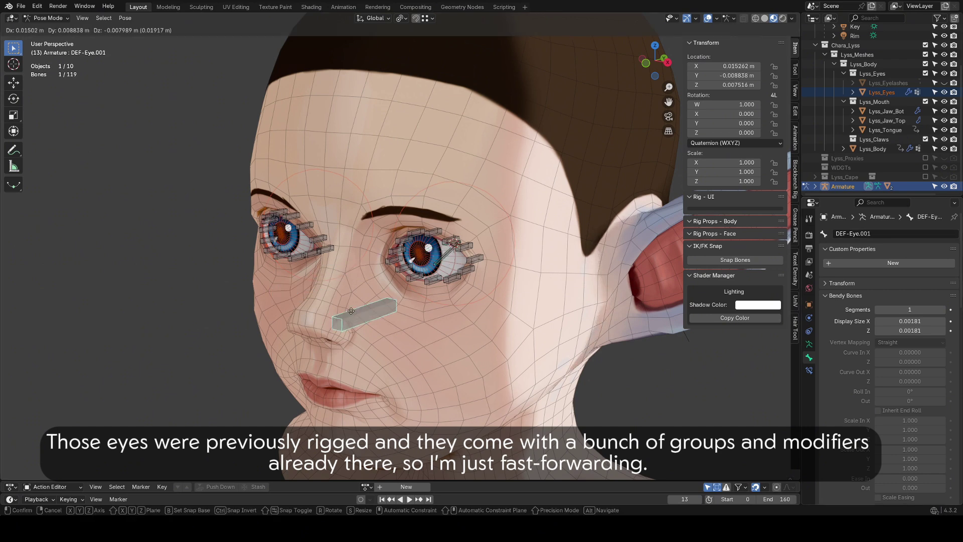
right_click(347, 325)
Move the Armature modifier to the top of the Lyss_Eyes modifier stack and test the eye by moving the controller bone.
key(ctrl+Tab)
scroll(431, 271, up, 1)
click(460, 269)
click(808, 318)
drag(953, 358, 945, 246)
click(941, 331)
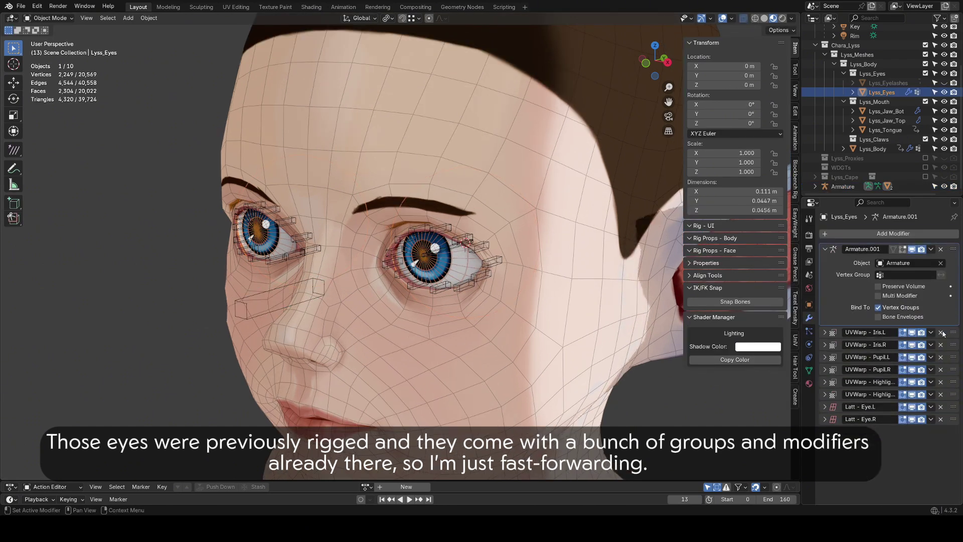
click(311, 294)
key(ctrl+Tab)
key(g)
right_click(306, 314)
Rename the eye controller bone to CTRL-Eye.L and symmetrize it to the other side.
shift+click(431, 257)
click(307, 295)
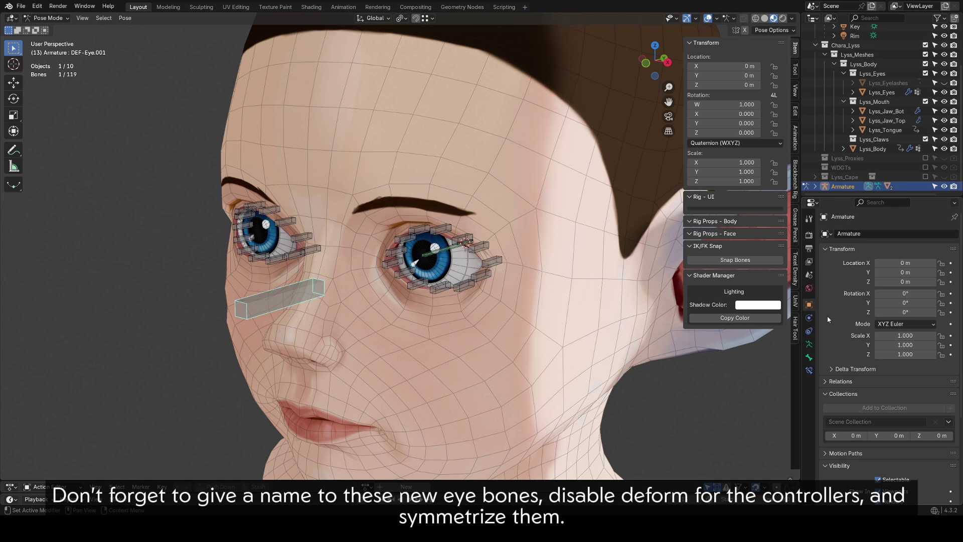
click(809, 357)
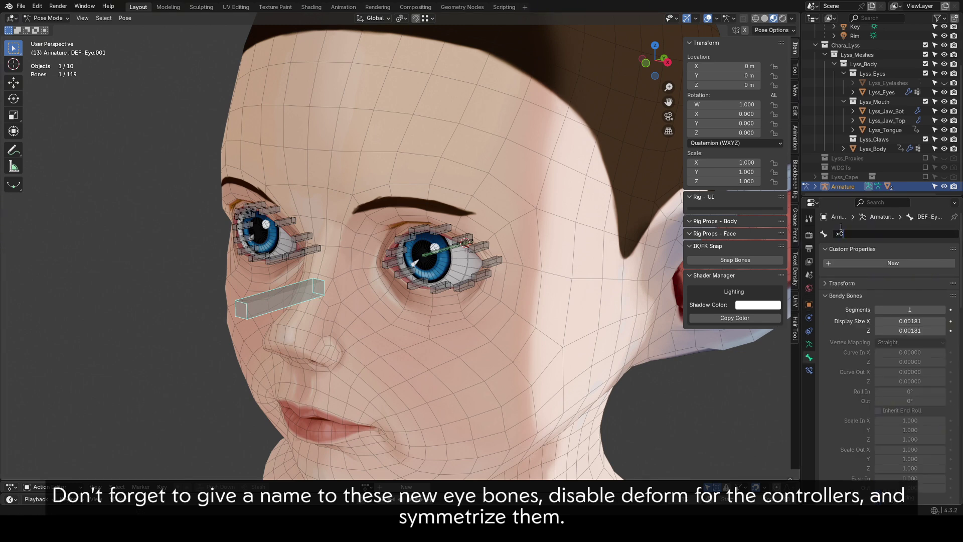
text(CTRL-Eye)
text(.R)
key(Return)
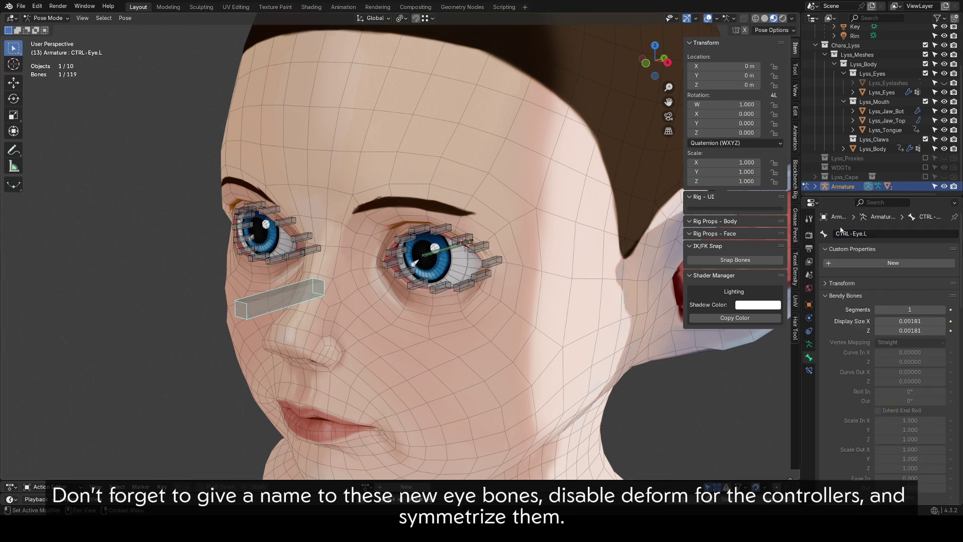
right_click(456, 303)
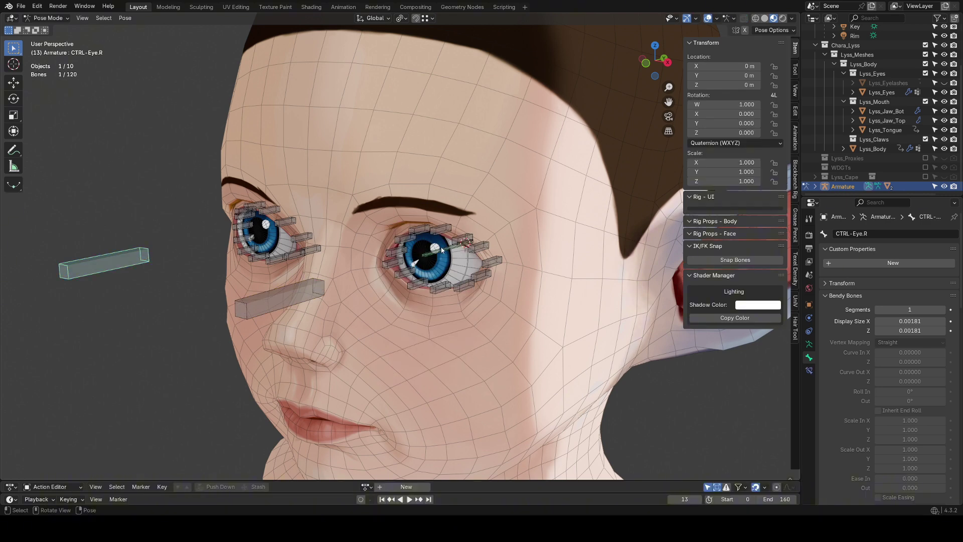
Symmetrize the DEF-Eye.L bone to the other eye in Edit Mode and return to Pose Mode.
click(441, 249)
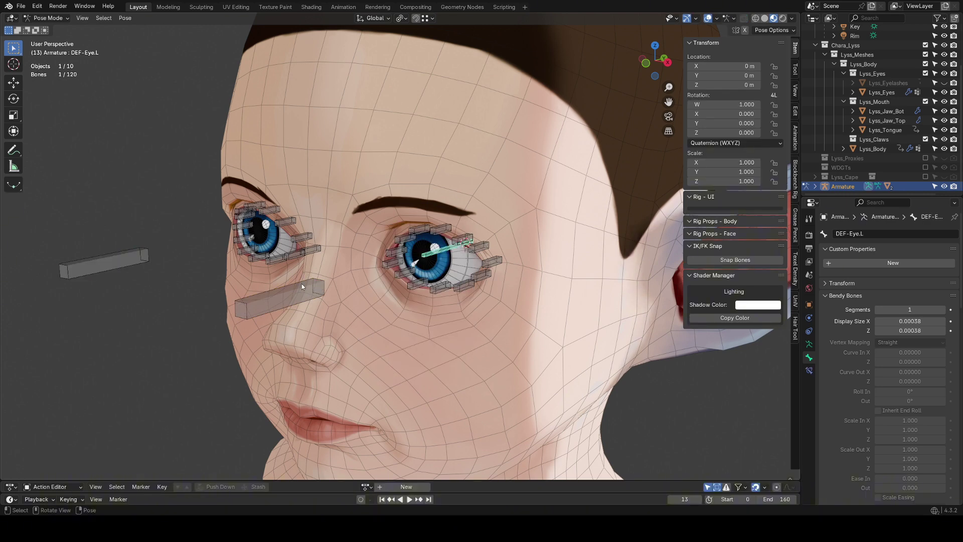
shift+click(302, 286)
key(Tab)
right_click(458, 257)
click(458, 256)
key(Tab)
Turn off Deform for the CTRL-Eye.L and CTRL-Eye.R controller bones.
click(301, 293)
shift+click(102, 260)
scroll(873, 408, down, 20)
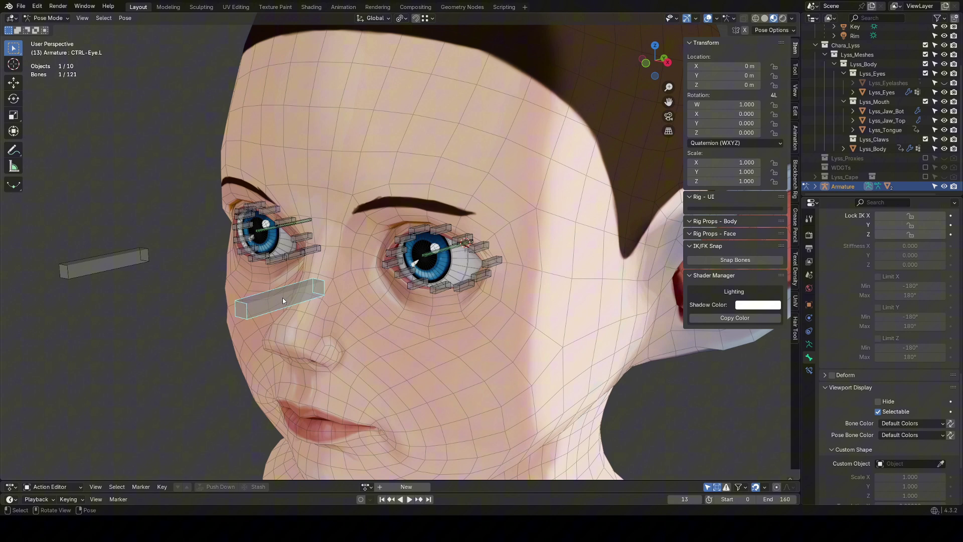
Test the eye tracking by moving both controllers together and CTRL-Eye.L alone, cancelling each move.
shift+click(105, 262)
key(g)
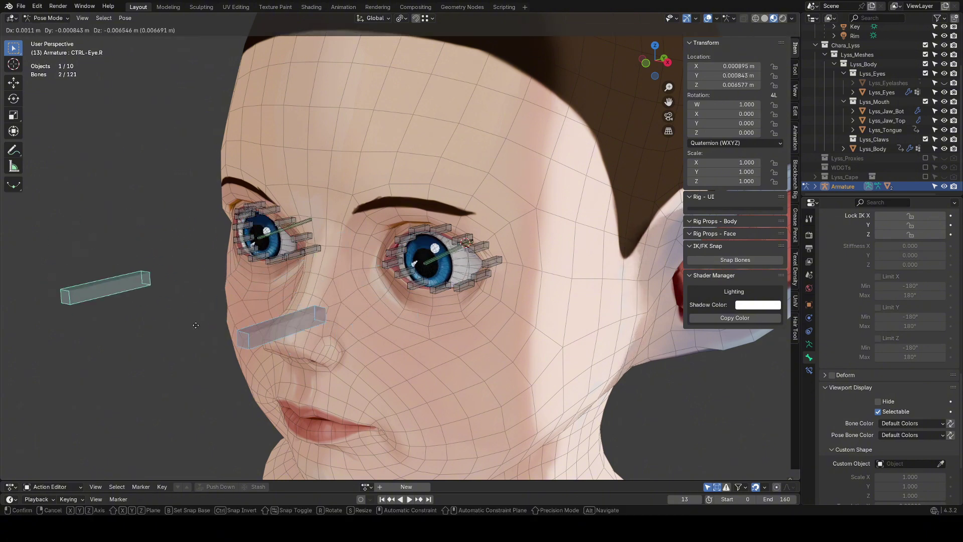
right_click(195, 325)
middle_drag(196, 325, 215, 301)
click(312, 297)
key(g)
right_click(423, 286)
middle_drag(423, 286, 436, 256)
key(g)
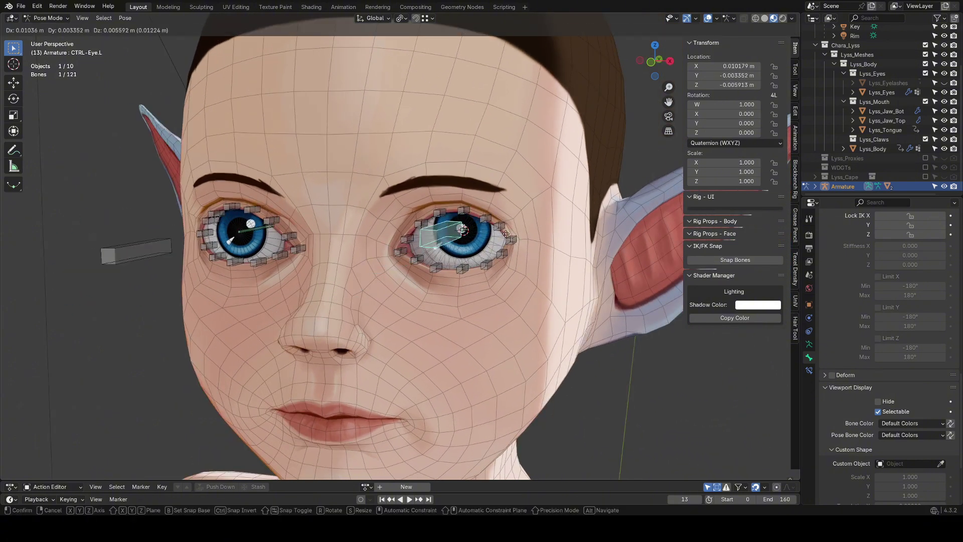
key(Escape)
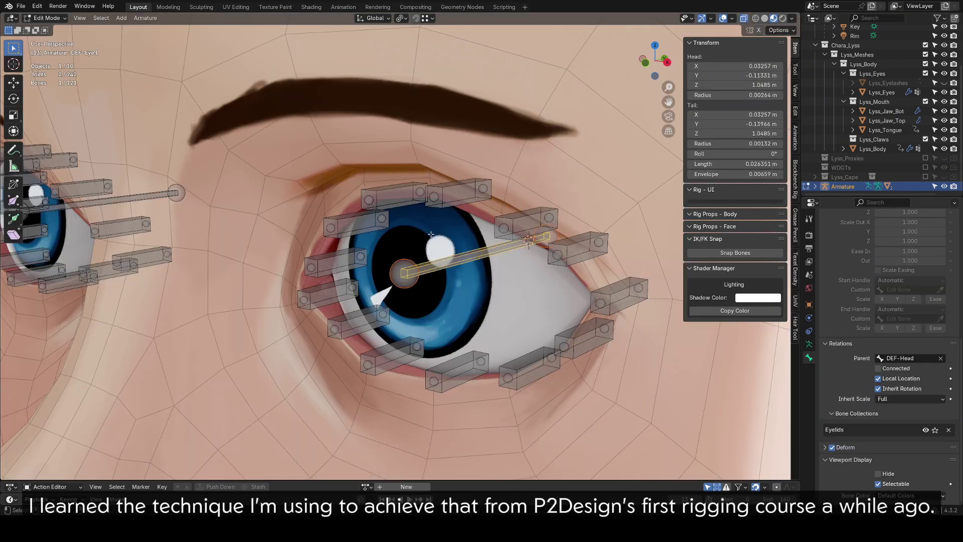
Duplicate DEF-Eye.L in place in Edit Mode and rotate the copy by about -13.5° around the global Z axis.
scroll(431, 234, down, 2)
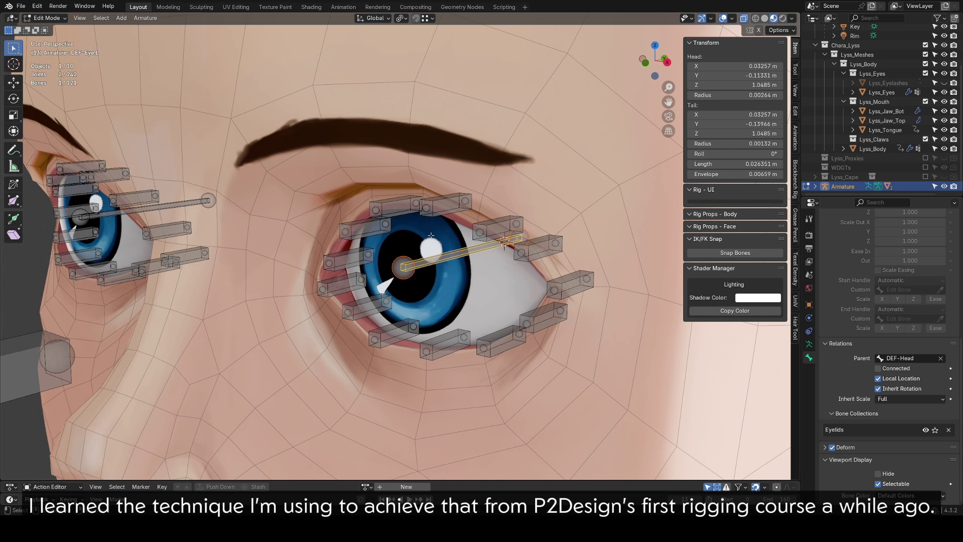
key(shift+d)
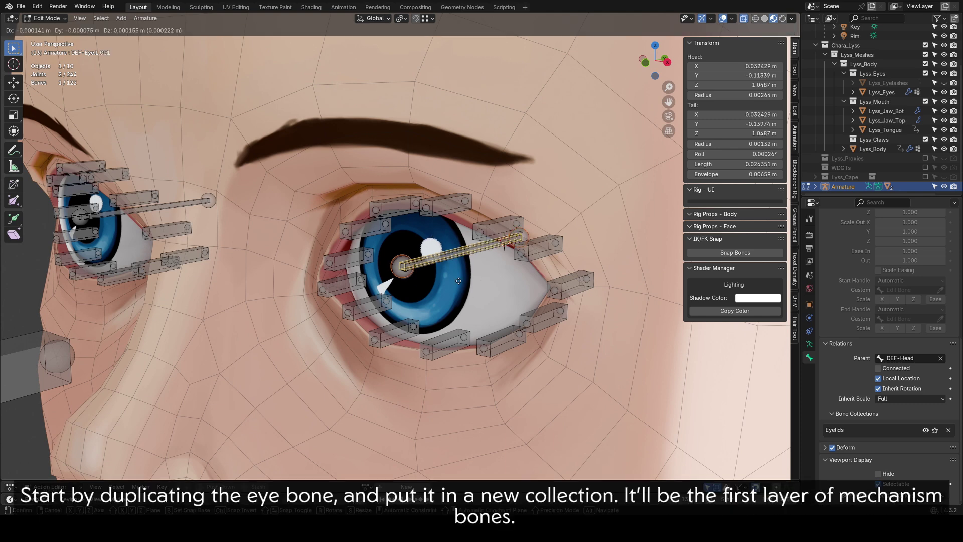
right_click(479, 272)
middle_drag(481, 271, 522, 281)
key(r)
key(z)
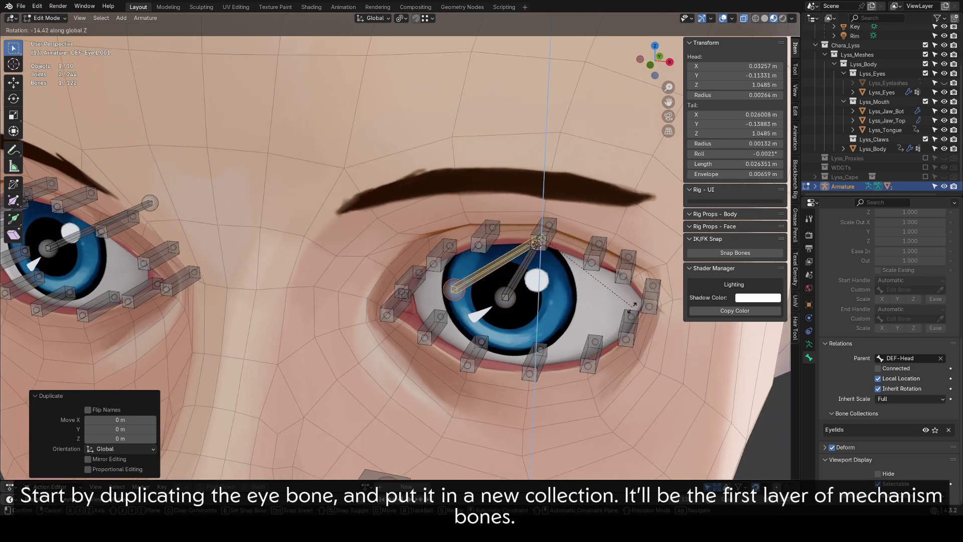
click(633, 303)
Move the duplicated eye bone to a new bone collection named MCH-Eyelids.
key(m)
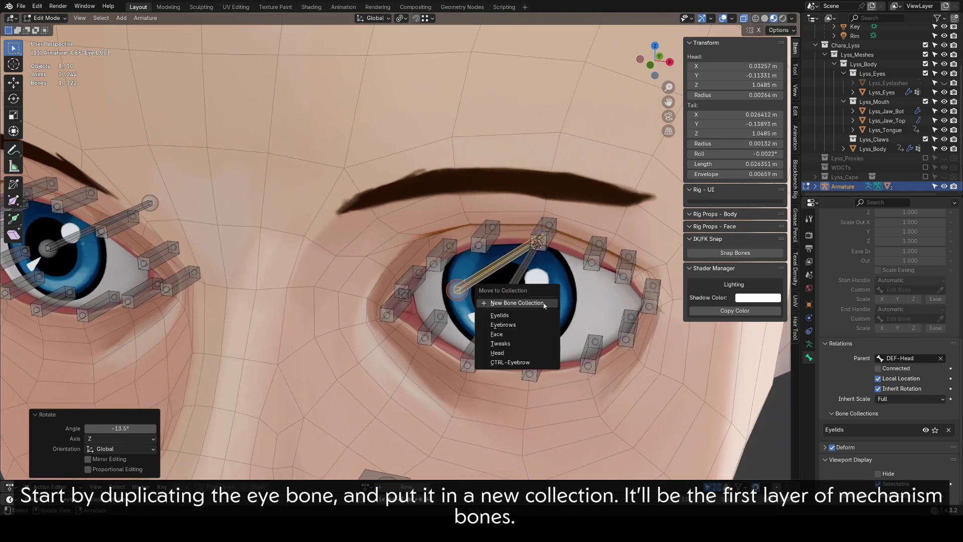
click(543, 303)
text(MCH-Eyelids)
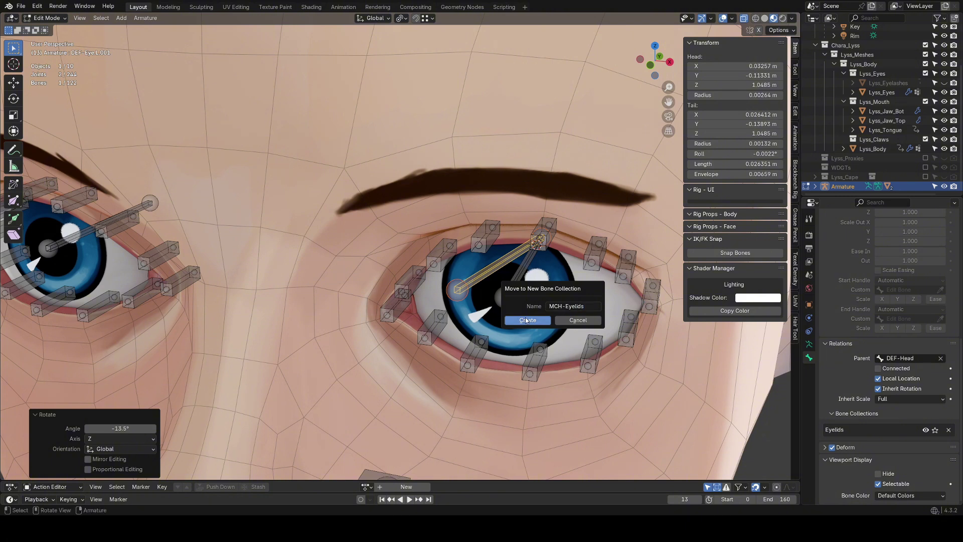
click(526, 320)
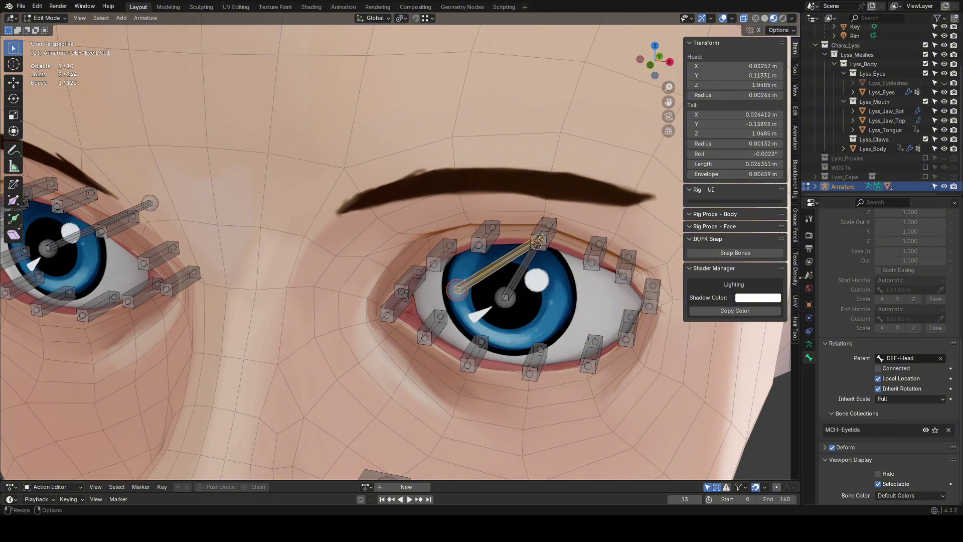
Move the left and right DEF-Eye and CTRL-Eye bones to a new bone collection named Eye, placed above MCH-Eyelids and hidden.
click(809, 343)
drag(886, 302, 887, 375)
scroll(472, 262, down, 3)
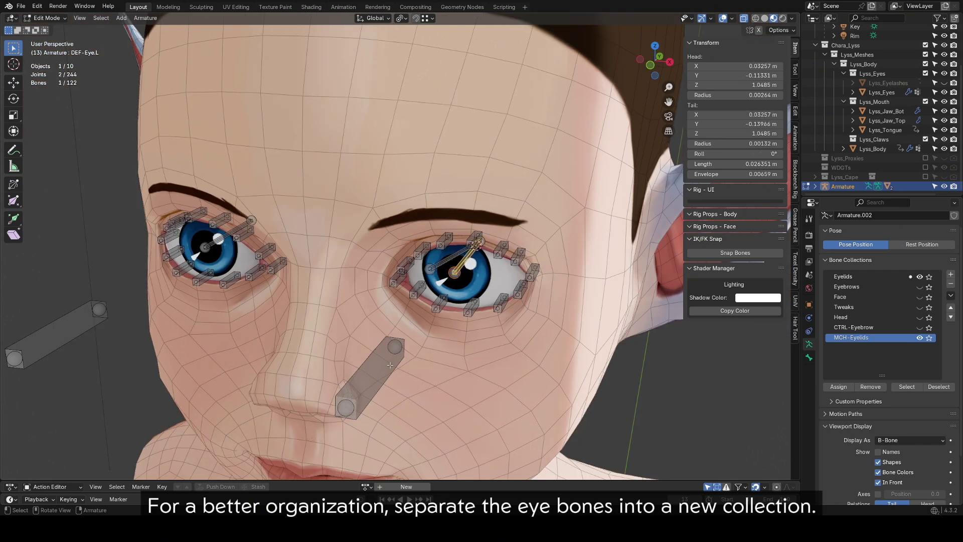
shift+click(219, 242)
shift+click(85, 319)
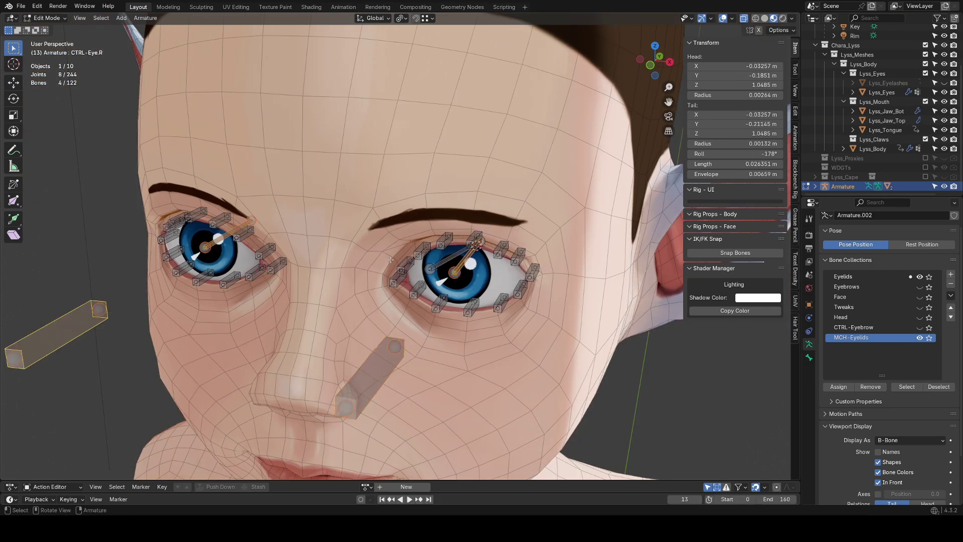
key(m)
click(392, 261)
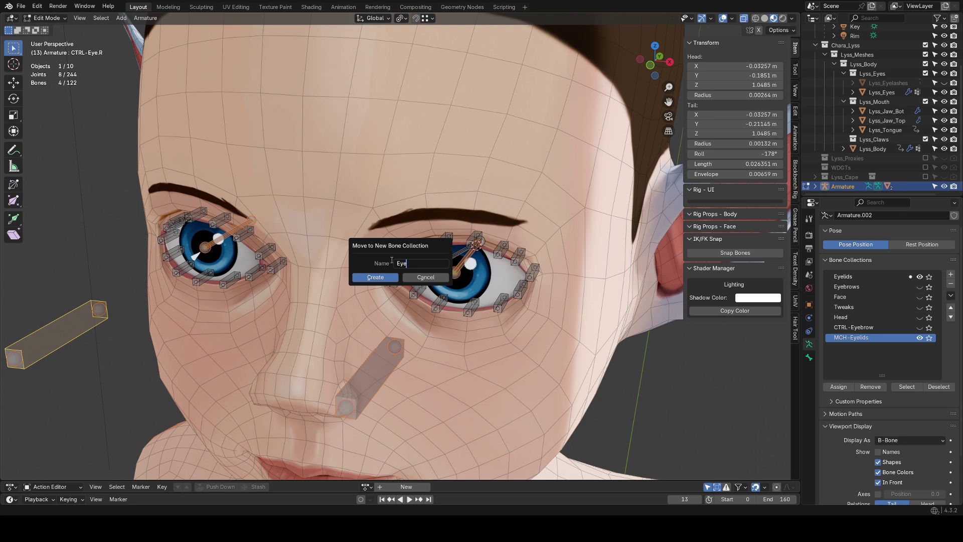
click(379, 276)
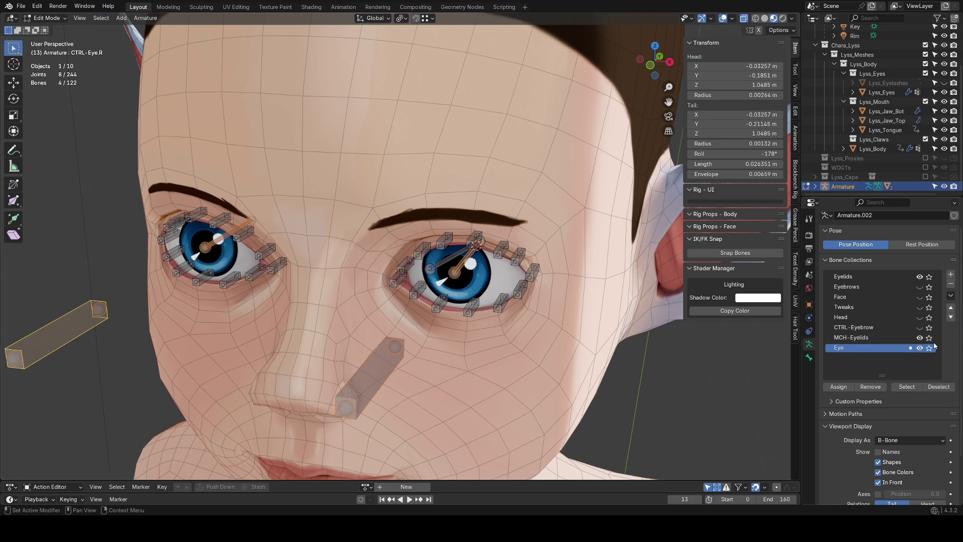
click(950, 308)
click(919, 338)
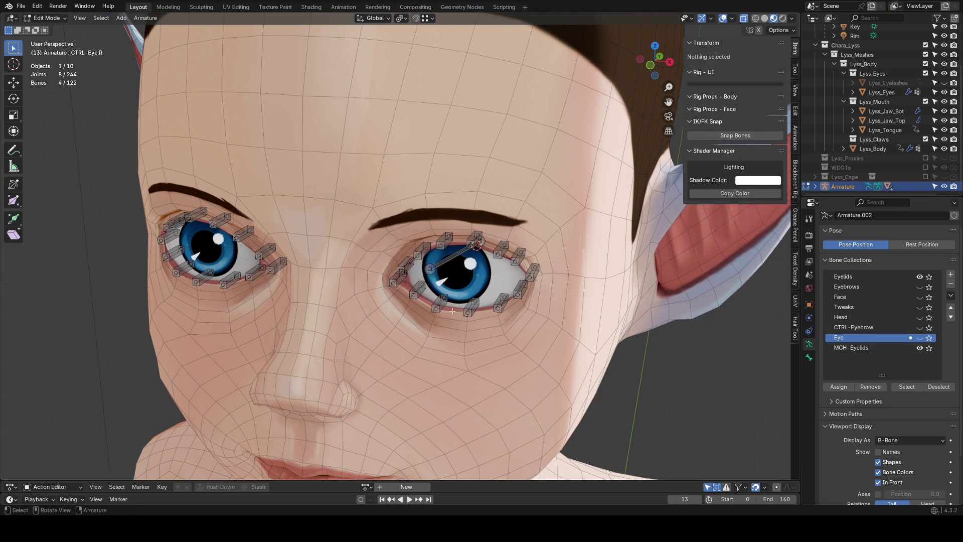
With the armature isolated and snapping enabled, rotate the mechanism bone in front view to point toward the inner eye corner.
middle_drag(482, 286, 440, 291)
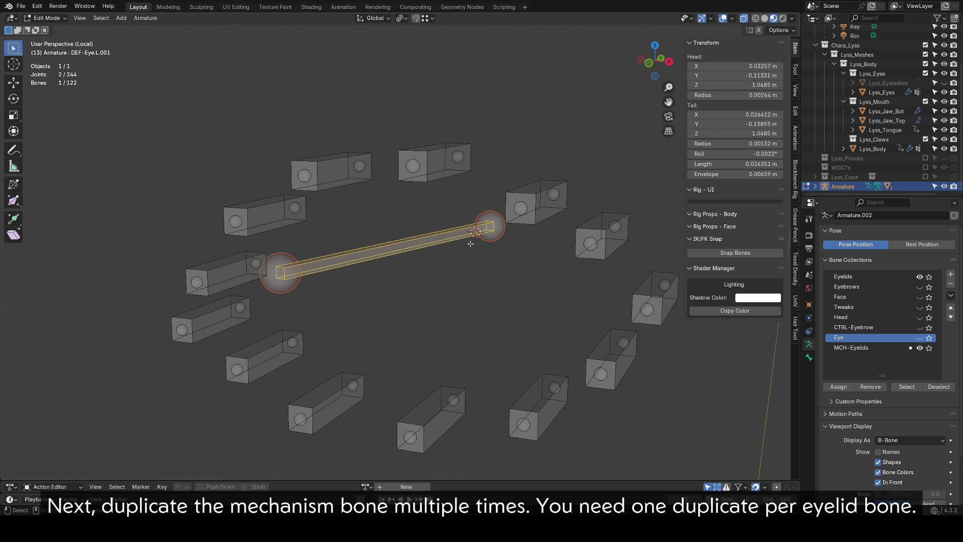
key(shift+Tab)
mouse_move(351, 251)
middle_down()
mouse_move(356, 221)
mouse_move(355, 235)
middle_up()
key(KP_1)
click(396, 245)
key(r)
click(560, 279)
key(s)
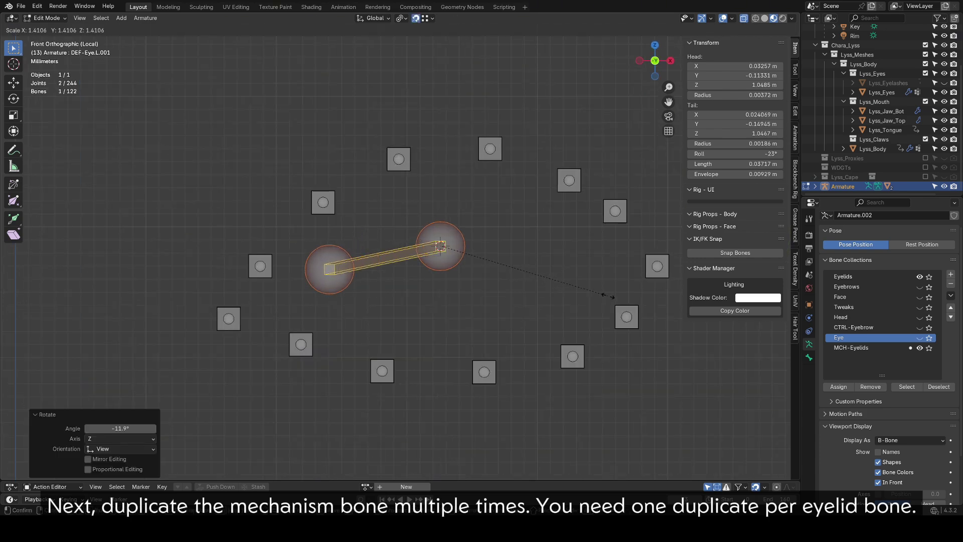
right_click(608, 295)
key(r)
click(556, 283)
Create three in-place duplicates of the mechanism bone and rotate them toward the inner and upper eyelid bones.
key(shift+d)
key(Escape)
key(r)
click(574, 292)
key(shift+d)
key(Escape)
key(r)
click(557, 321)
key(shift+d)
key(Escape)
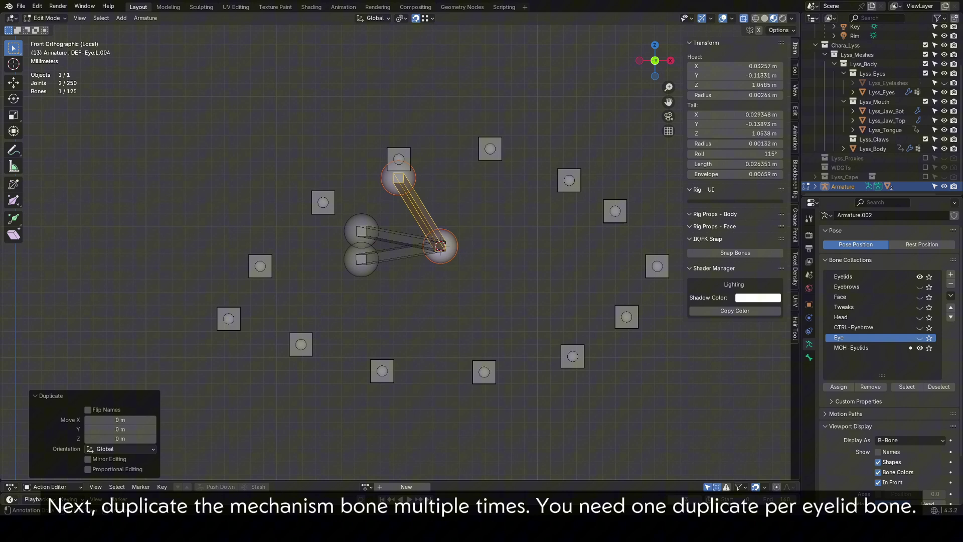
key(r)
click(468, 257)
Create five more in-place duplicates and fan them around the shared head toward the outer side of the eye.
key(shift+d)
key(Escape)
key(r)
click(556, 237)
key(shift+d)
key(Escape)
key(r)
click(542, 262)
key(shift+d)
key(Escape)
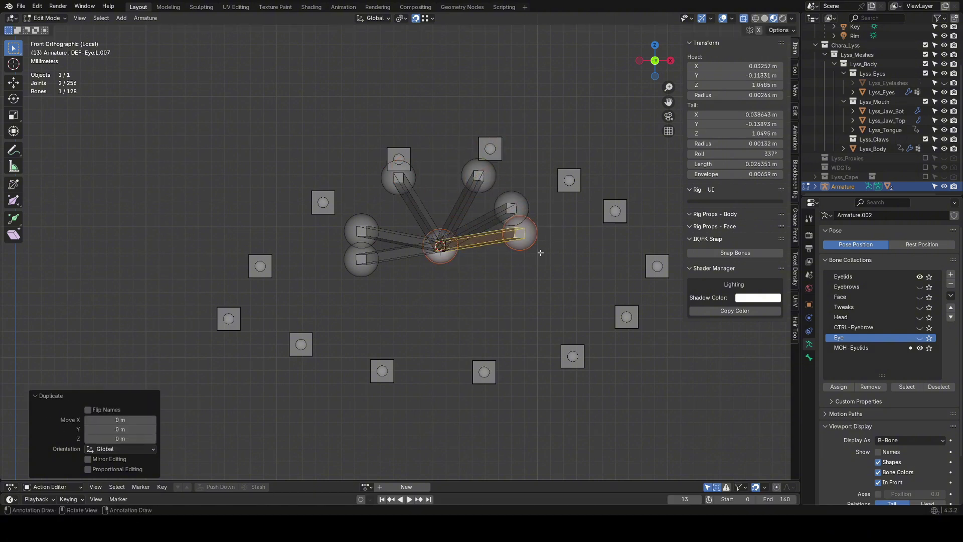
key(r)
click(507, 292)
key(shift+d)
right_click(521, 273)
key(r)
click(543, 315)
key(shift+d)
right_click(558, 287)
key(r)
click(533, 309)
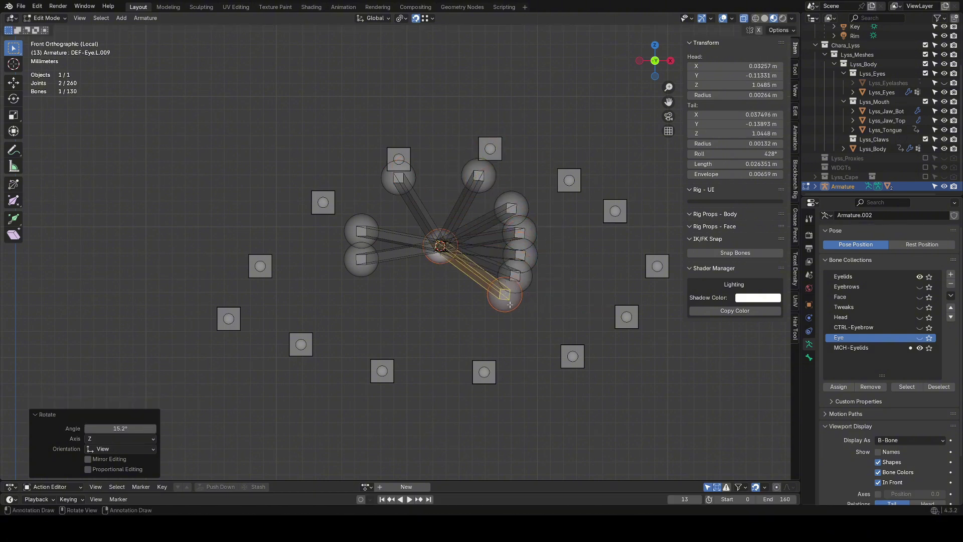
Create the last four in-place duplicates and rotate them toward the lower eyelid bones.
key(shift+d)
key(r)
click(438, 304)
key(shift+d)
key(Escape)
key(r)
click(479, 319)
key(shift+d)
key(Escape)
key(r)
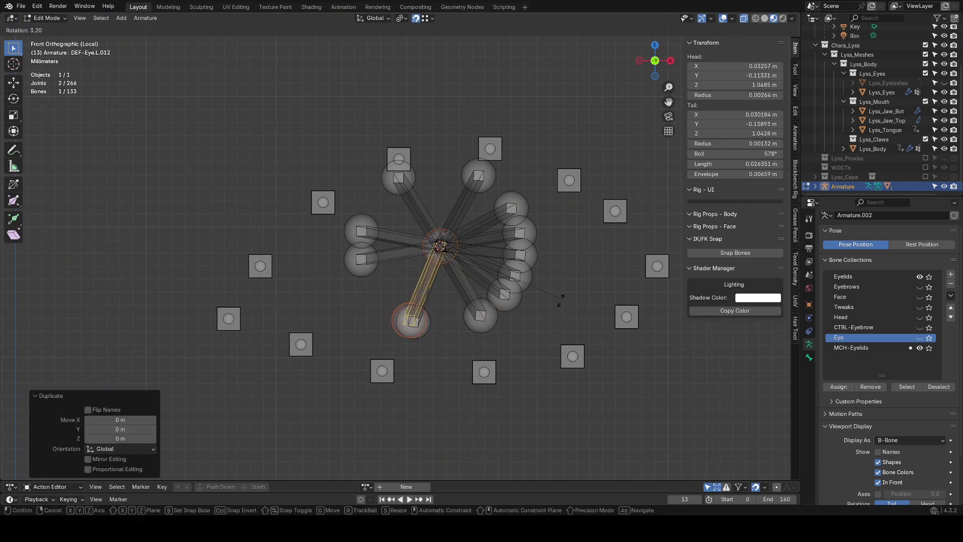
click(526, 321)
key(shift+d)
key(r)
click(516, 317)
Snap the tails of the three inner and upper mechanism bone duplicates to the heads of their matching upper eyelid bones.
middle_drag(516, 317, 370, 202)
click(327, 231)
middle_drag(328, 229, 346, 225)
key(g)
click(335, 168)
middle_drag(335, 169, 316, 174)
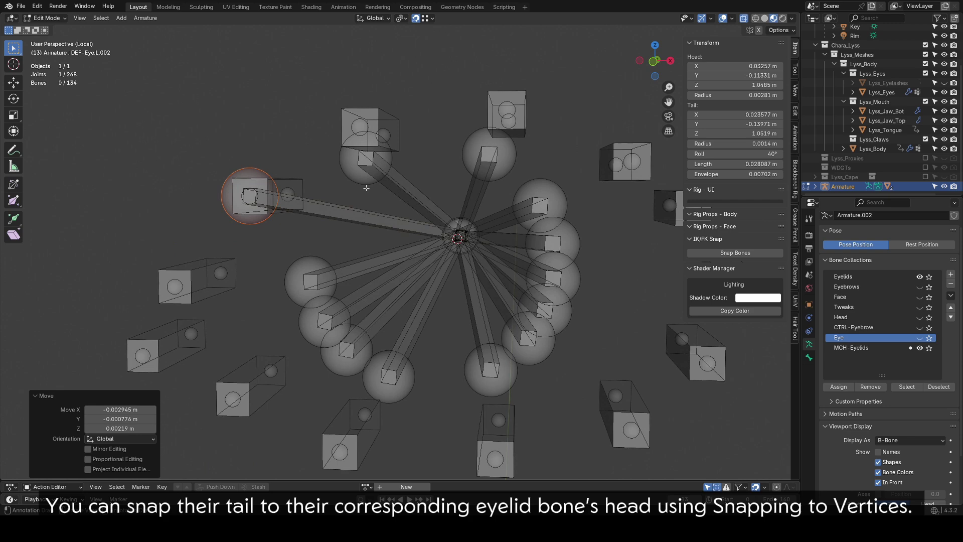
click(366, 159)
key(g)
click(360, 127)
click(494, 156)
key(g)
click(507, 109)
Snap the tails of the next four mechanism bones to the eyelid bone heads around the outer corner of the eye.
scroll(501, 166, down, 4)
mouse_move(514, 173)
middle_down()
mouse_move(482, 178)
mouse_move(534, 202)
mouse_move(519, 197)
mouse_move(525, 188)
middle_up()
click(556, 219)
key(g)
click(552, 158)
click(500, 210)
key(g)
click(585, 199)
click(501, 237)
key(g)
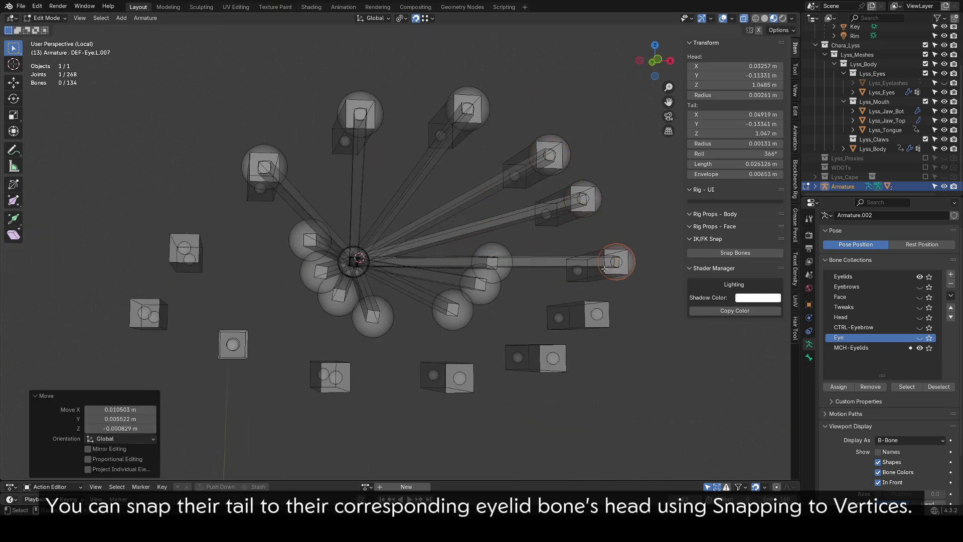
click(606, 315)
Snap the tails of the next three mechanism bones to the heads of the lower eyelid bones.
click(481, 285)
key(g)
click(554, 358)
click(452, 309)
key(g)
click(460, 378)
click(373, 316)
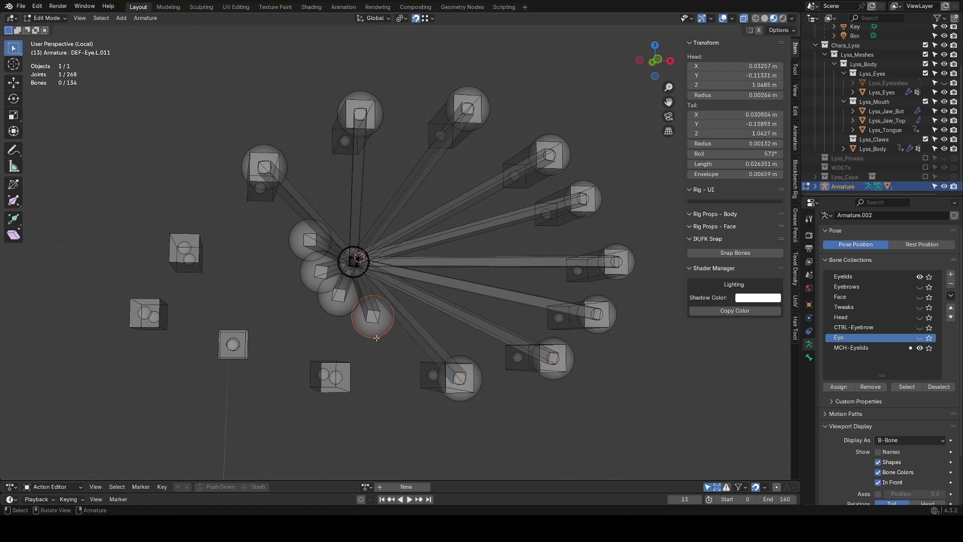
middle_drag(485, 298, 449, 313)
click(443, 317)
key(g)
Snap the tails of the last three mechanism bones to the eyelid bone heads around the inner corner of the eye.
click(394, 327)
key(g)
click(355, 352)
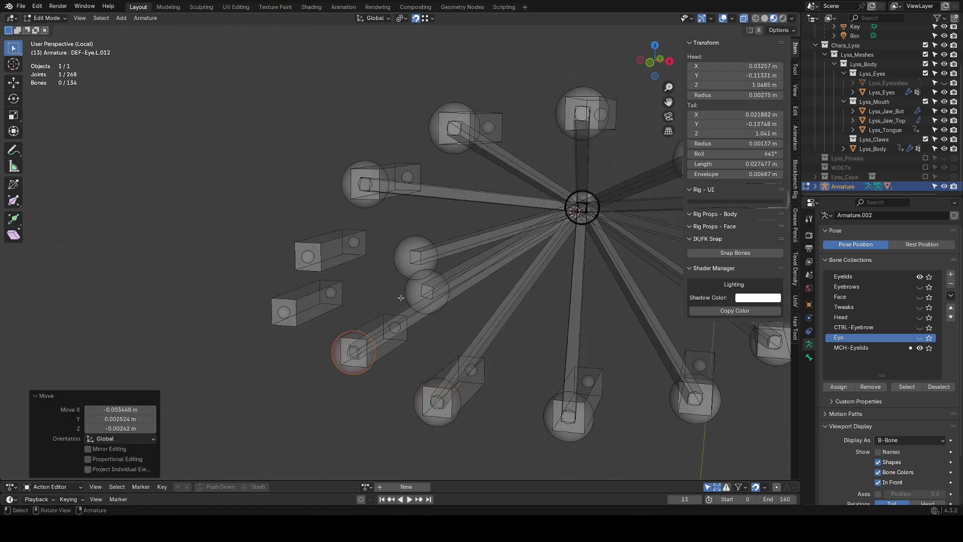
click(422, 291)
key(g)
click(415, 258)
key(g)
click(307, 256)
Select all 13 mechanism bones and recalculate their roll to the Global +Z Axis.
scroll(351, 254, down, 3)
middle_drag(526, 231, 458, 258)
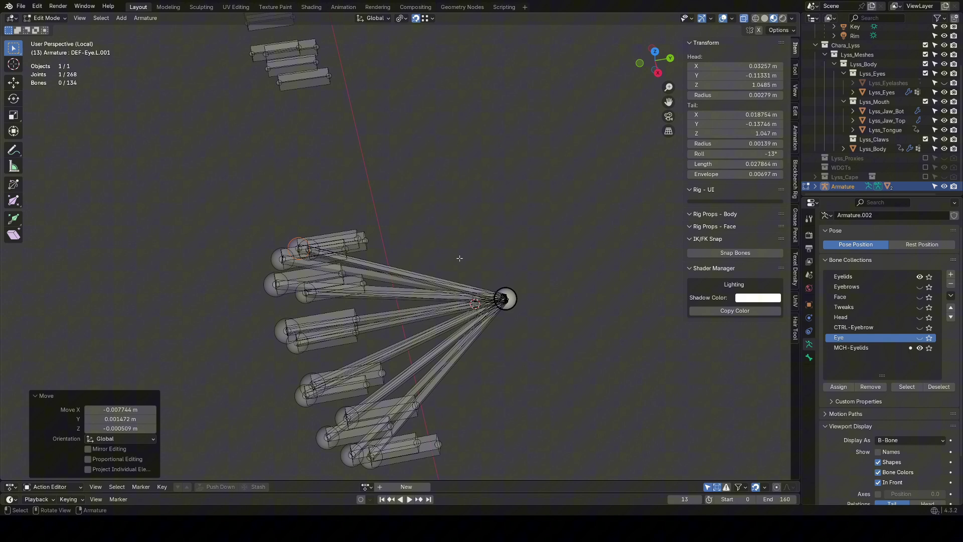
drag(458, 258, 479, 362)
middle_drag(466, 321, 502, 303)
key(shift+n)
click(397, 311)
Turn off Deform for the 13 selected mechanism bones.
scroll(887, 447, down, 3)
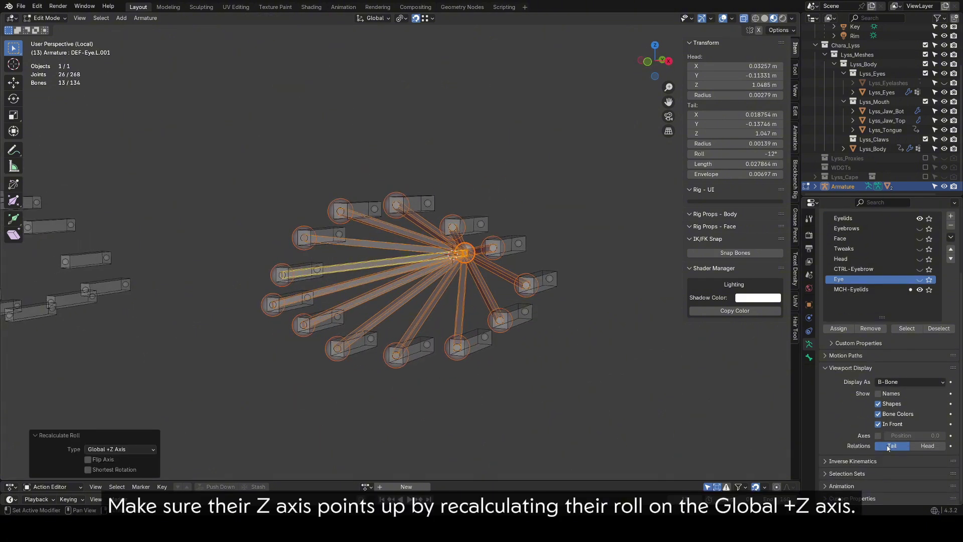
click(810, 358)
scroll(852, 423, down, 5)
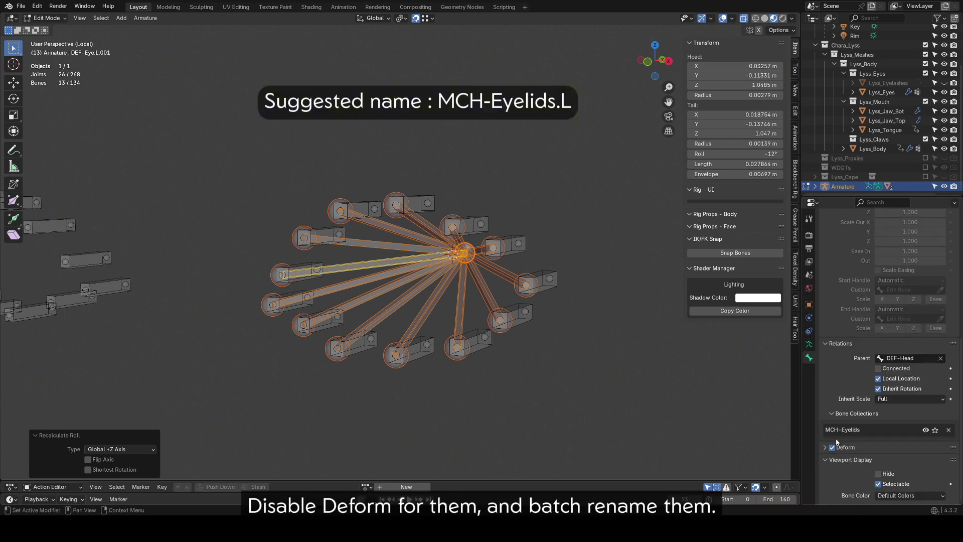
Batch rename the selected mechanism bones with the Set Name method to MCH-Eyelids.L.
key(q)
click(448, 319)
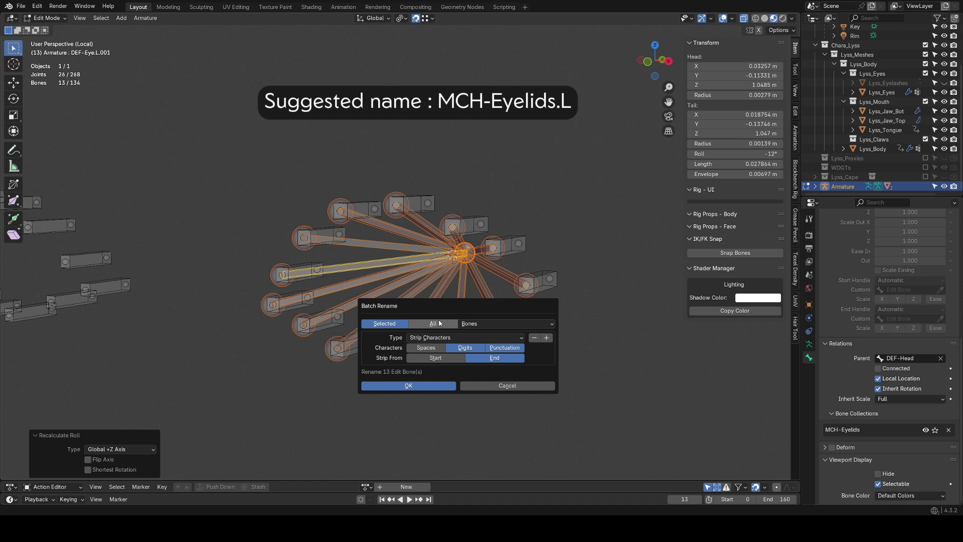
click(450, 338)
click(446, 348)
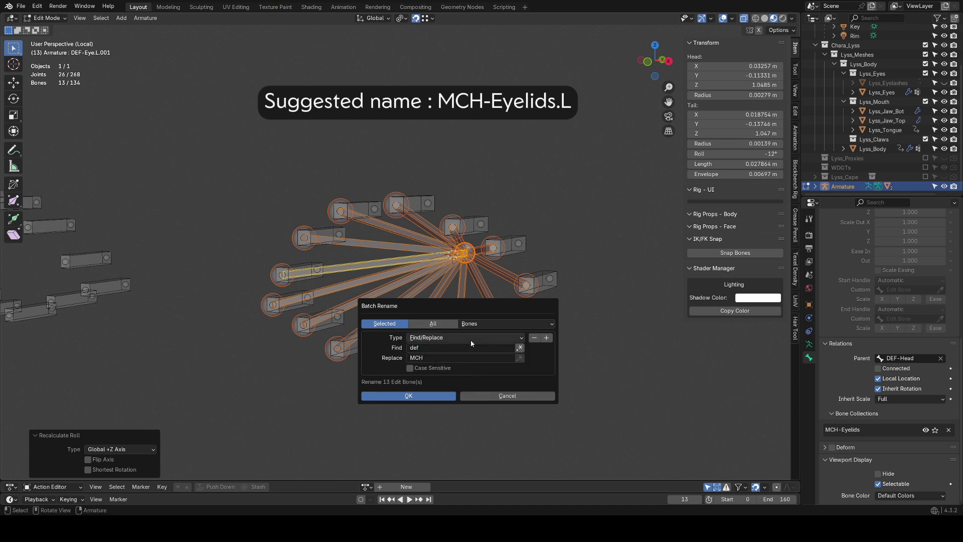
click(470, 340)
click(441, 359)
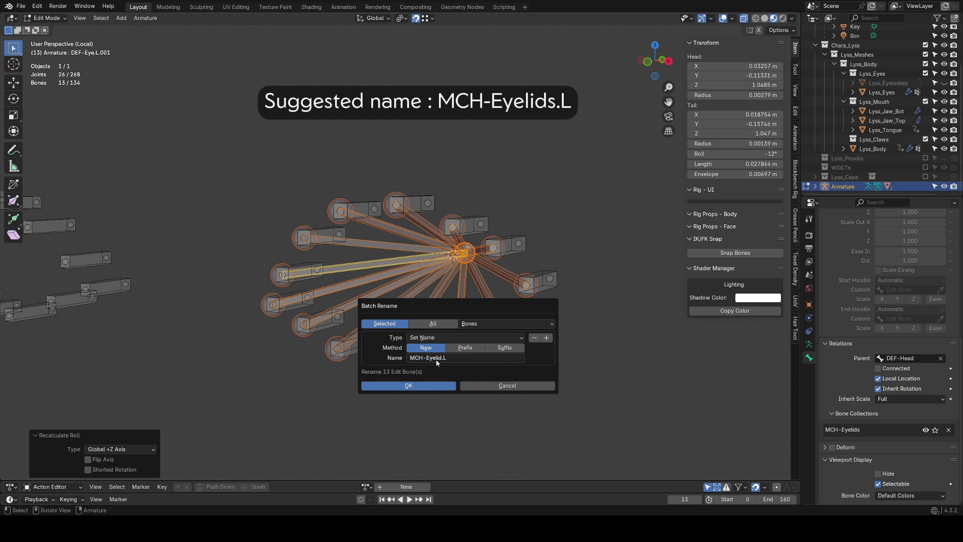
click(435, 385)
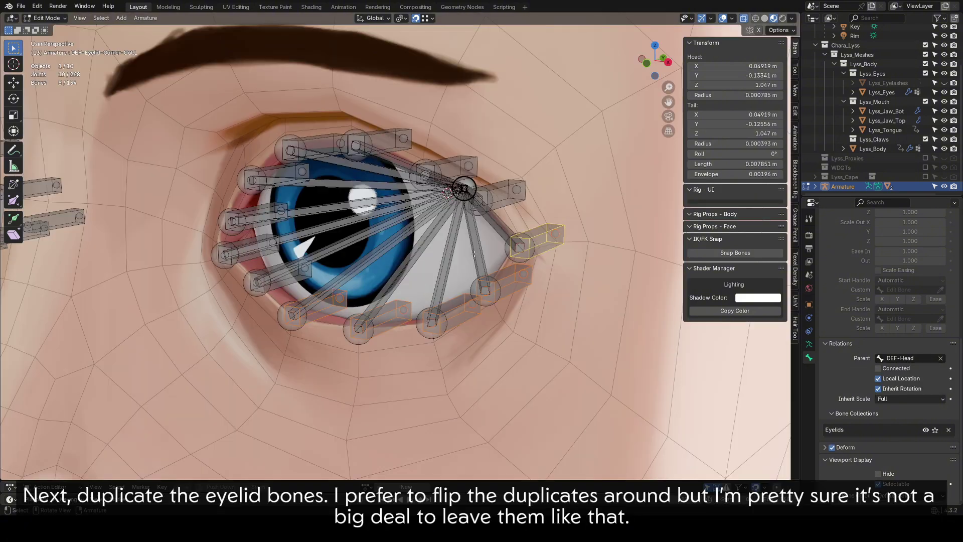
Select the 13 left eyelid deform bones and duplicate them in place as tweaker bones.
click(385, 325)
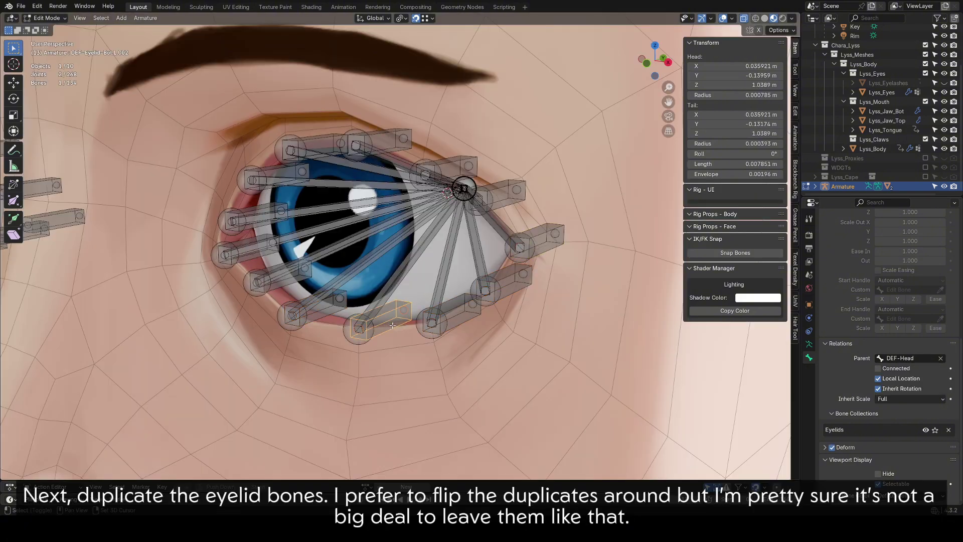
scroll(392, 325, up, 3)
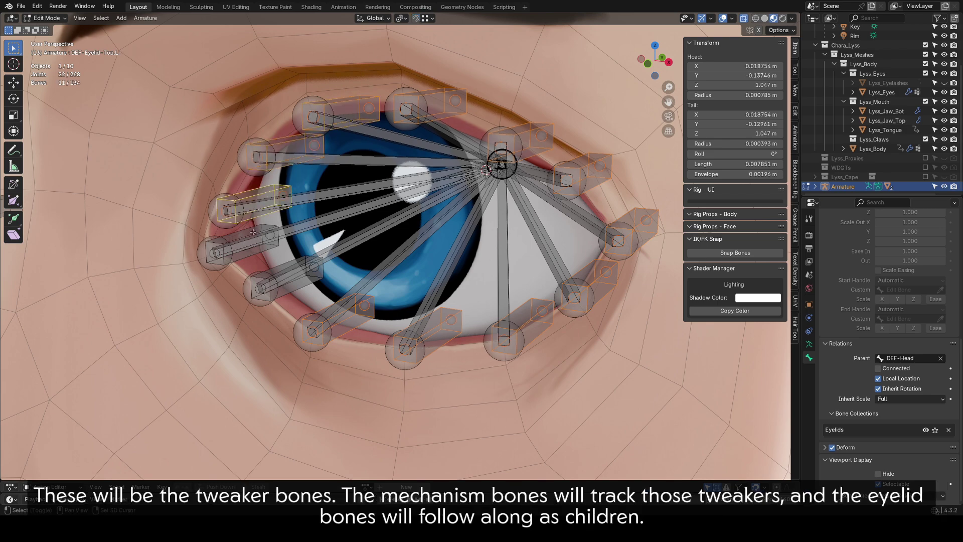
key(shift+d)
right_click(443, 316)
scroll(443, 315, down, 4)
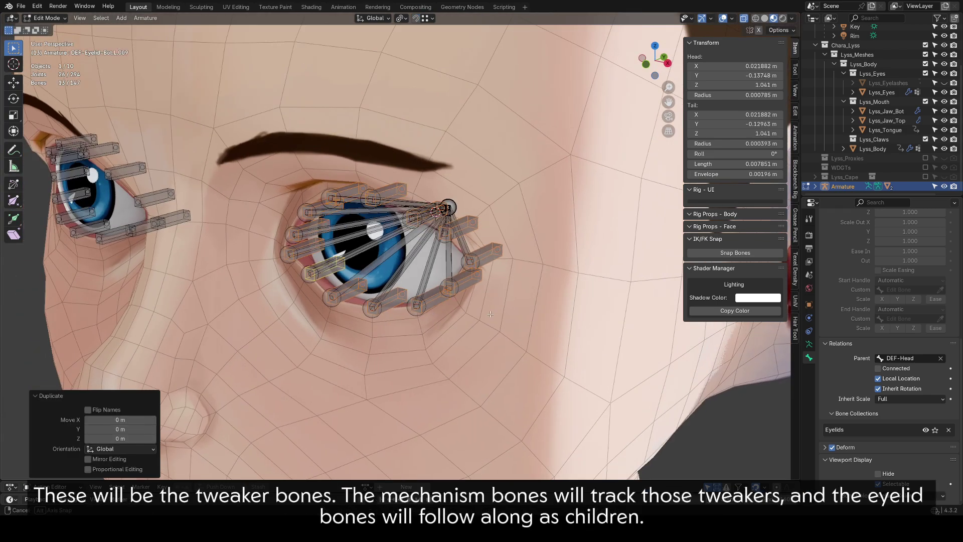
middle_drag(444, 316, 428, 327)
scroll(431, 321, up, 3)
Shorten the duplicated eyelid bones to about 4.3 mm and enlarge their B-Bone display size by about 1.64.
key(s)
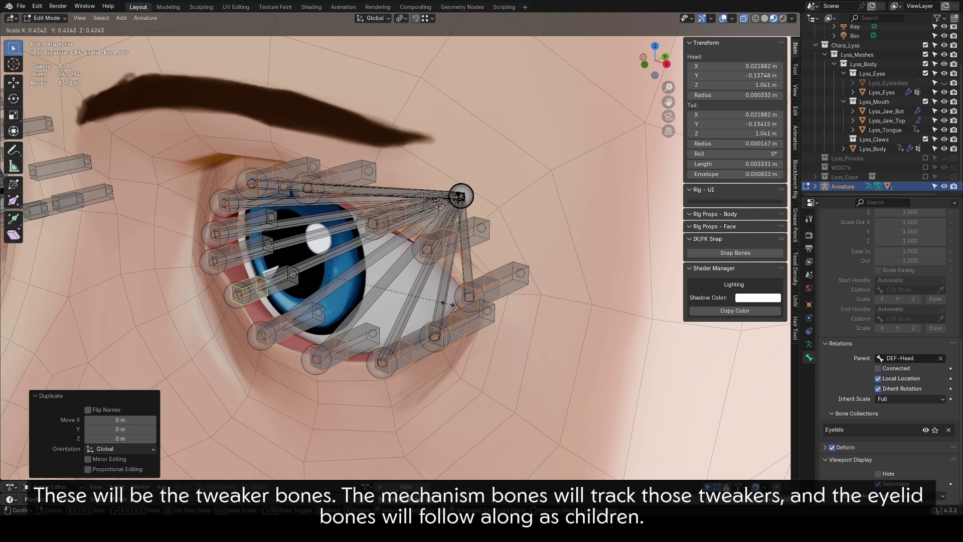
click(592, 340)
key(ctrl+alt+s)
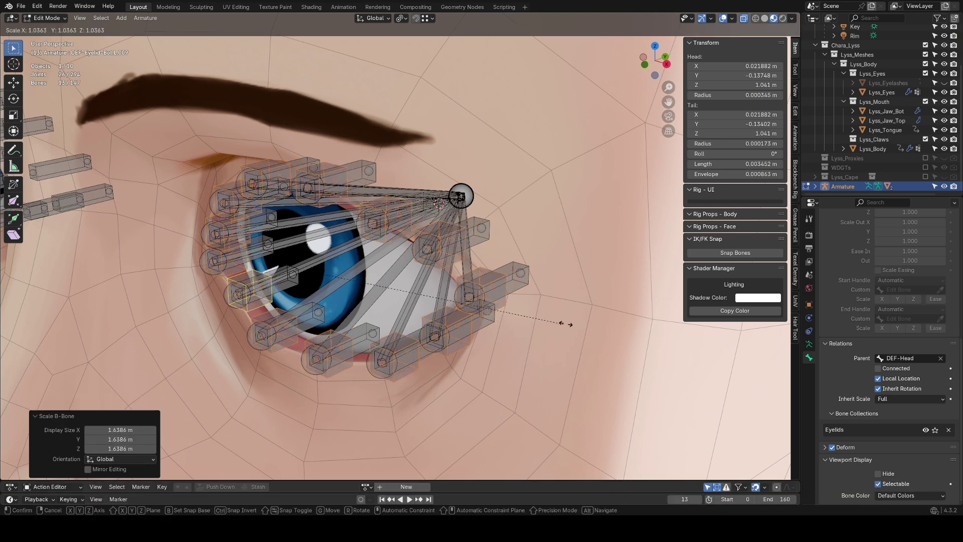
click(627, 311)
Rotate the tweaker bones 180° around the global Z axis and recalculate their roll to the Global +Z Axis.
text(rz180)
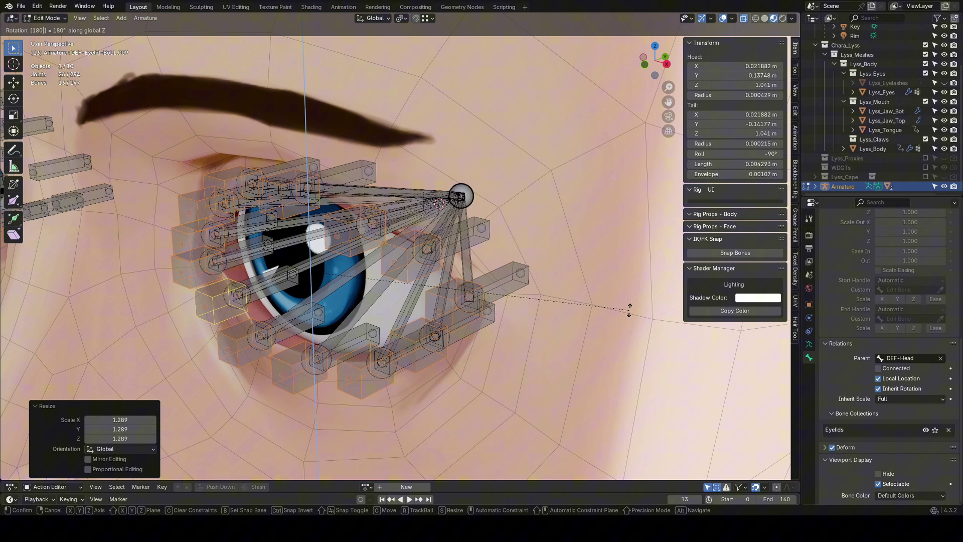
click(629, 310)
scroll(455, 310, down, 3)
middle_drag(455, 310, 472, 309)
key(shift+n)
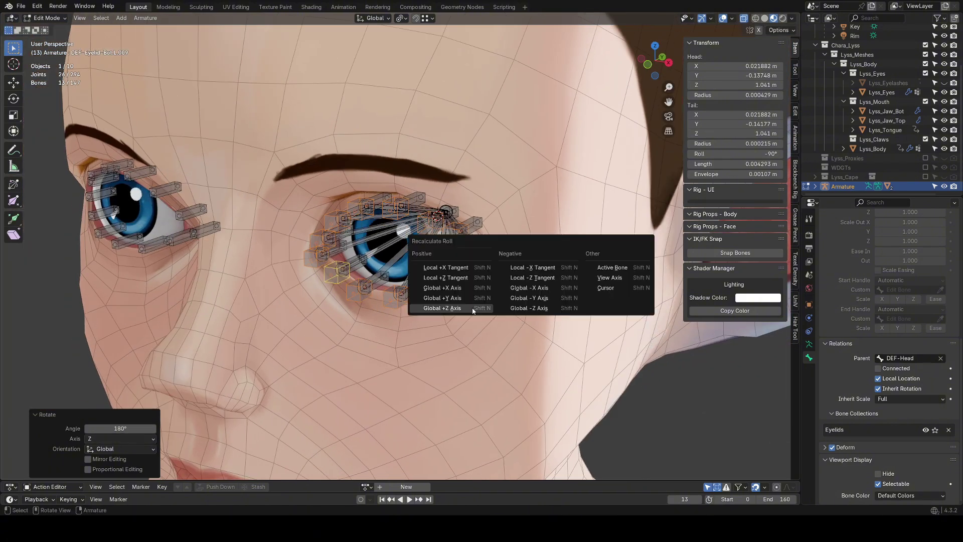
click(473, 308)
Lengthen the tweaker bones to about 7 mm and scale their B-Bone display size by about 0.74.
scroll(491, 326, up, 2)
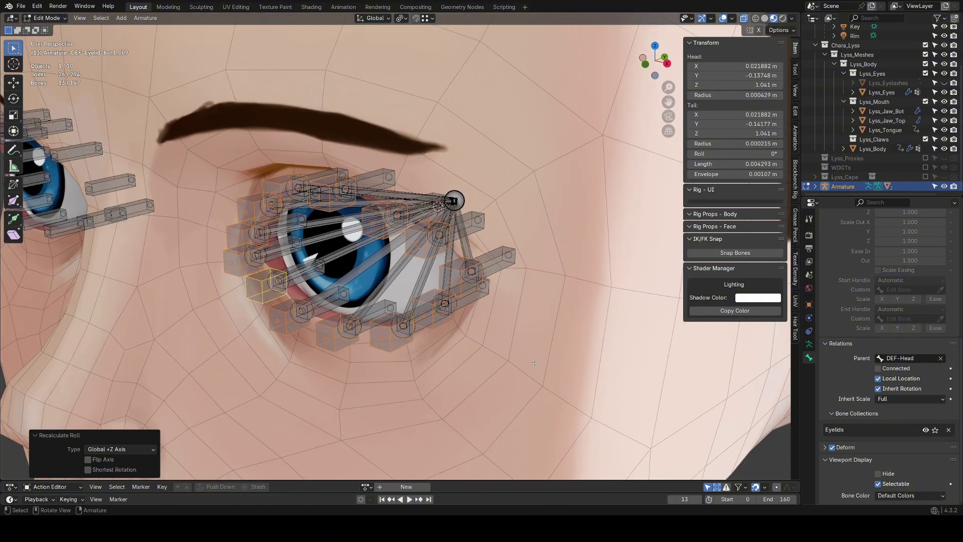
key(s)
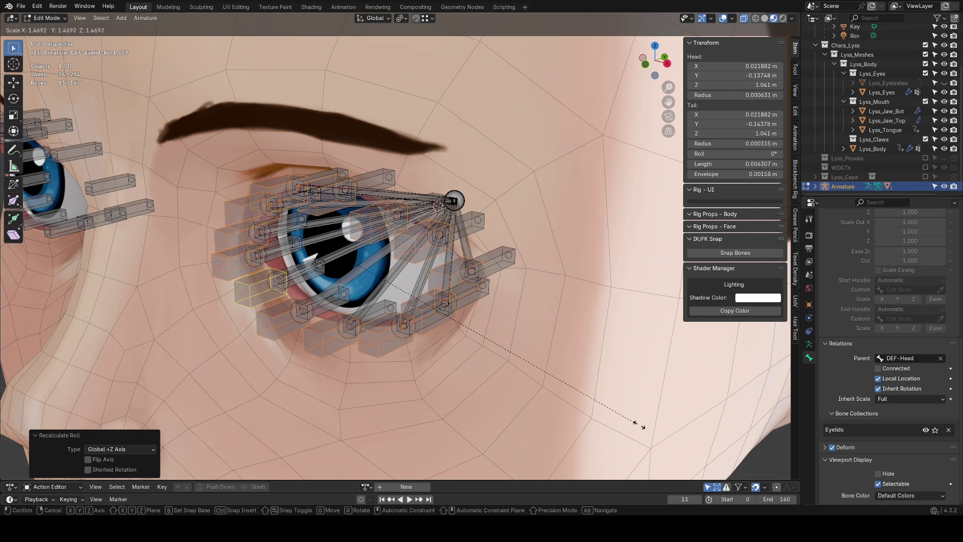
click(637, 421)
key(ctrl+alt+s)
click(597, 377)
Batch rename the selected tweaker bones, replacing def with Tweak in their names.
middle_drag(509, 350, 522, 350)
key(q)
click(522, 350)
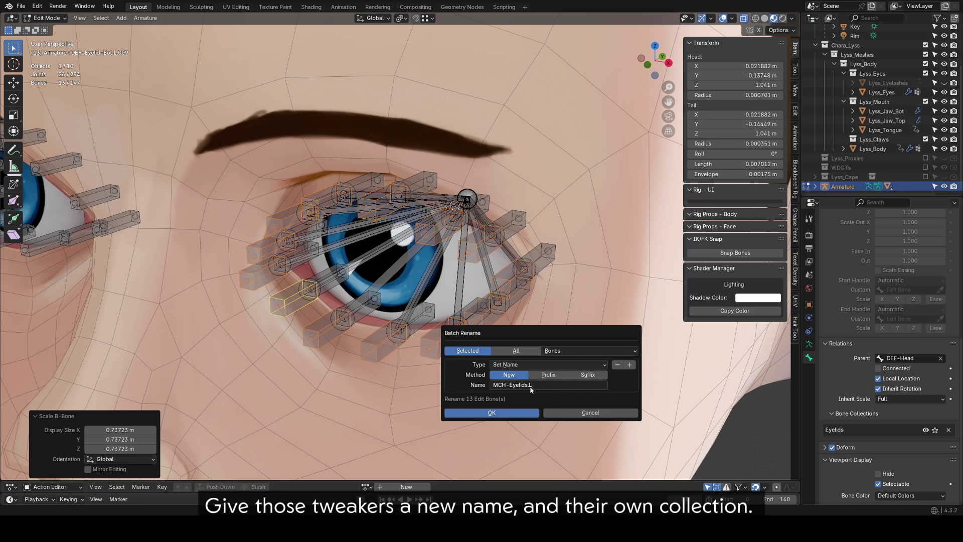
click(547, 364)
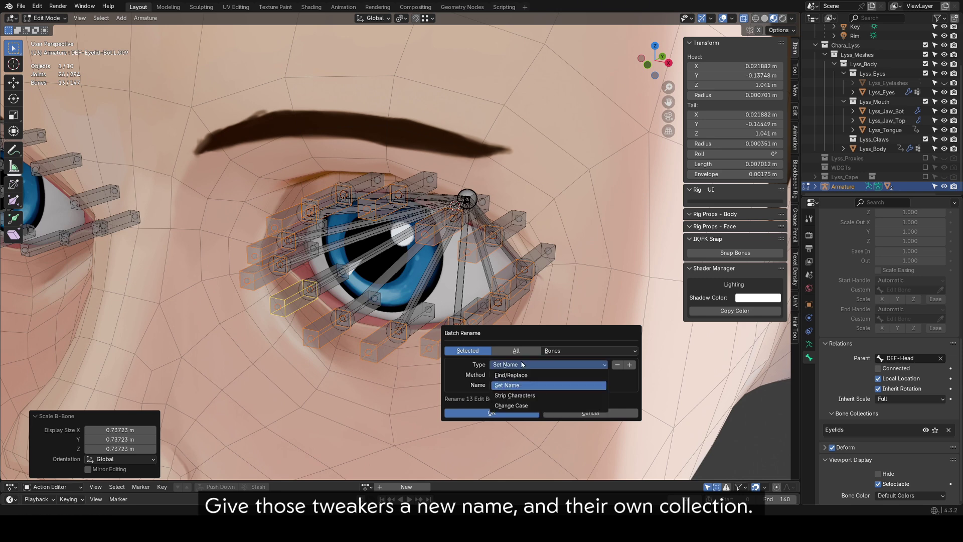
click(514, 374)
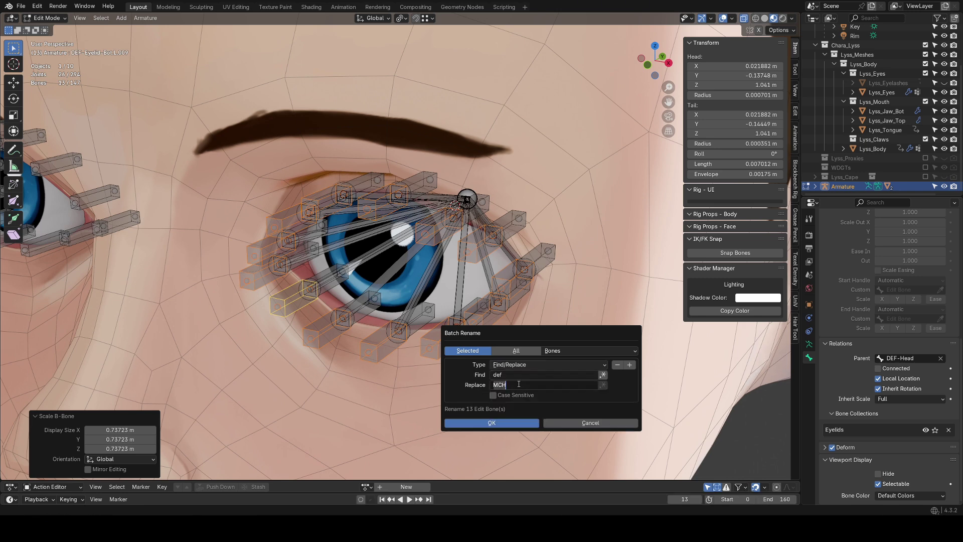
click(522, 423)
Batch rename the selected tweaker bones, stripping digits and punctuation from the end of their names.
key(ctrl+F2)
click(546, 399)
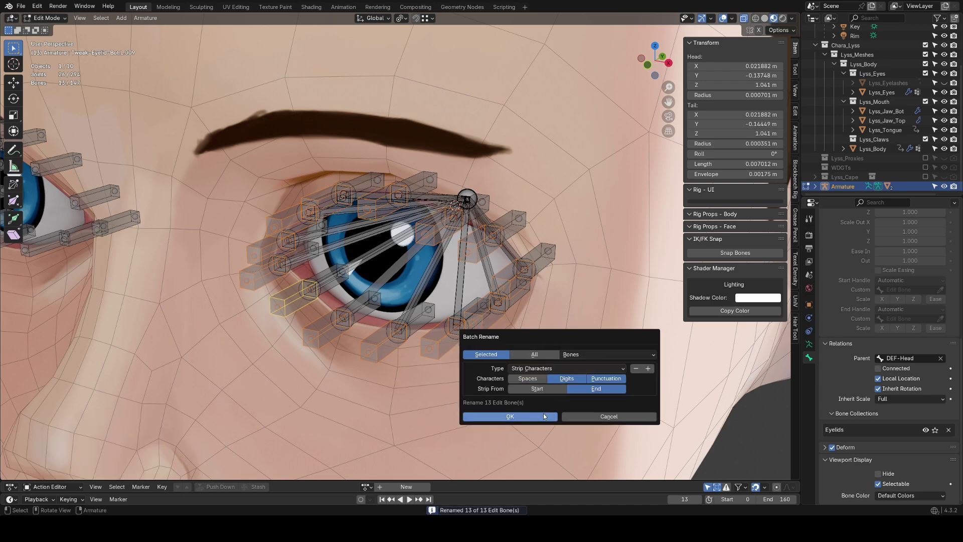
click(544, 416)
Move the selected tweaker bones to a new bone collection named Tweak-Eyelids.
middle_drag(507, 376, 492, 362)
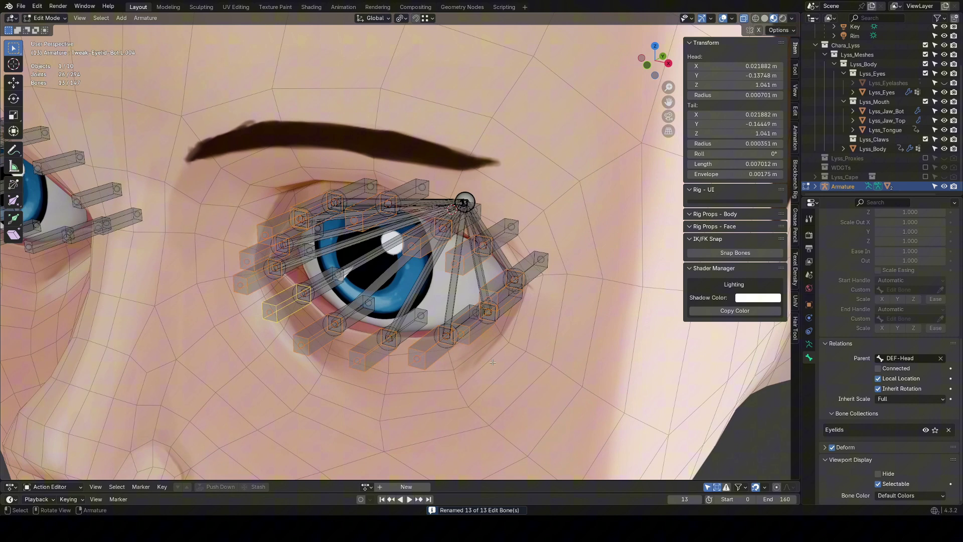
key(m)
click(493, 362)
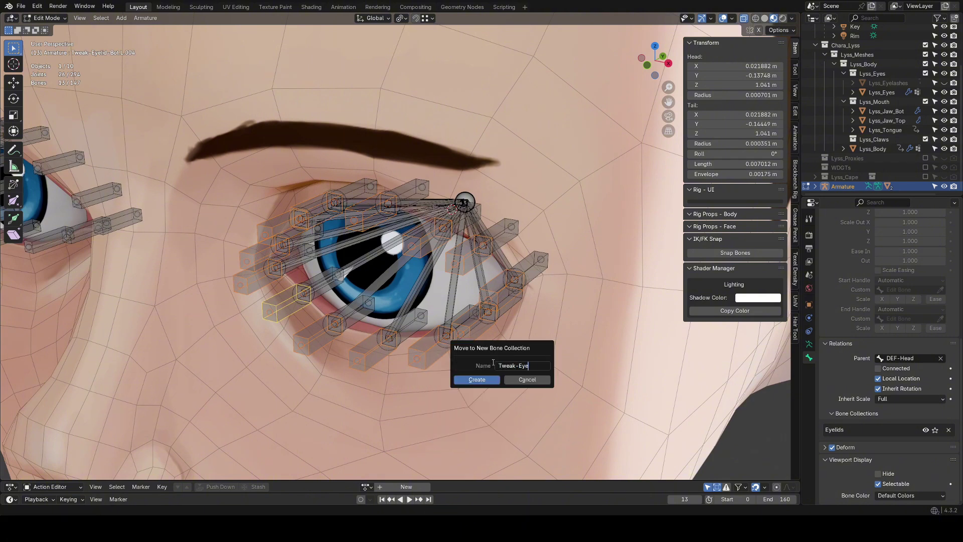
click(483, 382)
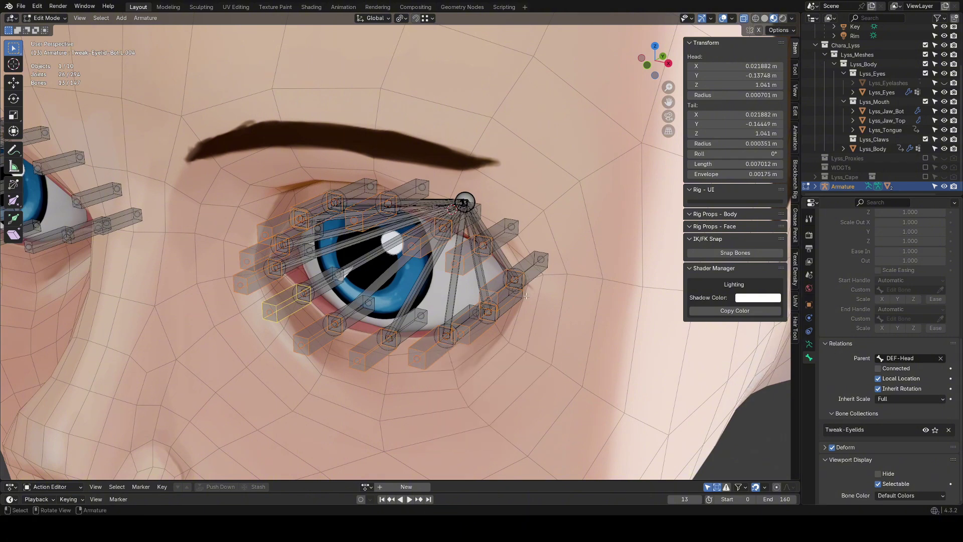
Enlarge the armature's bone collections list and hide the Tweak-Eyelids collection.
middle_drag(671, 331, 661, 331)
click(809, 344)
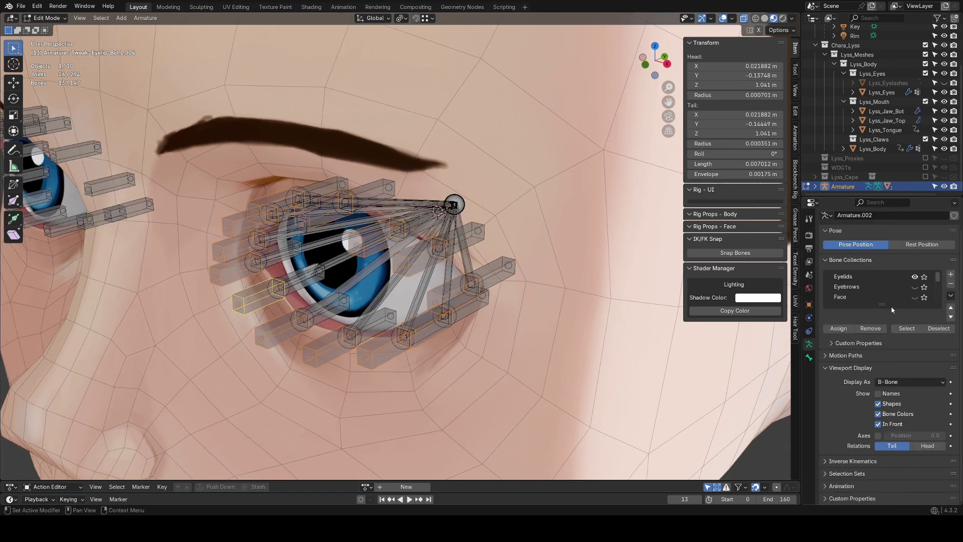
drag(893, 318, 895, 357)
click(809, 357)
scroll(844, 432, down, 10)
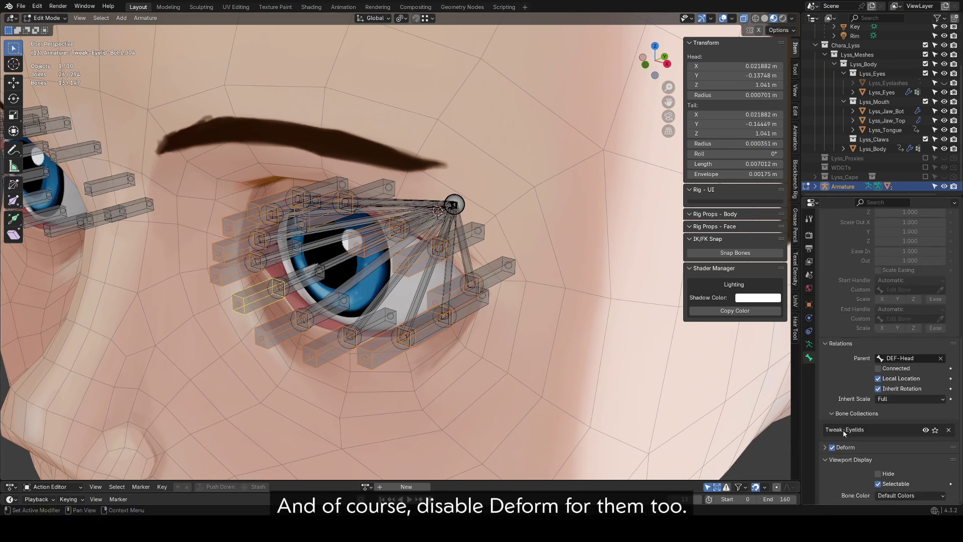
click(809, 344)
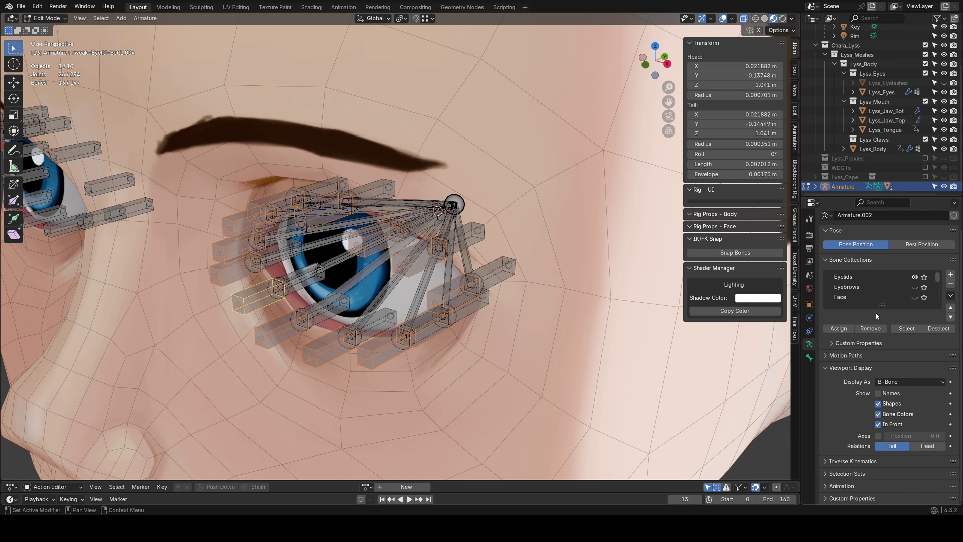
drag(883, 303, 884, 384)
click(919, 358)
Parent the top-middle eyelid deformation bone to its corresponding mechanism bone with Keep Offset.
mouse_move(436, 288)
middle_down()
mouse_move(466, 291)
mouse_move(443, 280)
middle_up()
scroll(443, 281, up, 3)
click(353, 115)
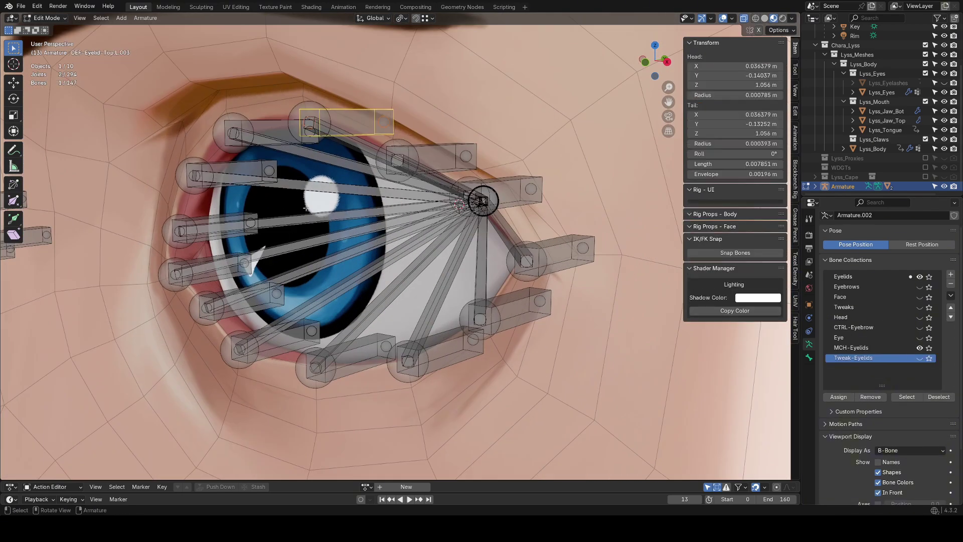
middle_drag(382, 327, 419, 314)
shift+click(487, 135)
key(q)
click(467, 103)
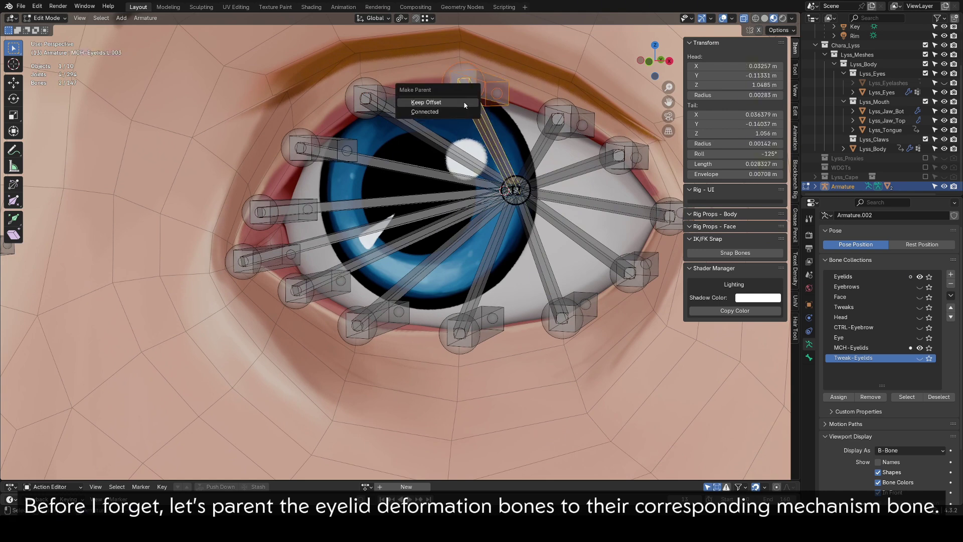
click(464, 104)
Parent the two outer upper-lid deformation bones to their matching mechanism bones with Keep Offset.
middle_drag(479, 182, 466, 187)
click(472, 132)
shift+click(450, 164)
key(q)
click(452, 163)
click(453, 163)
click(532, 166)
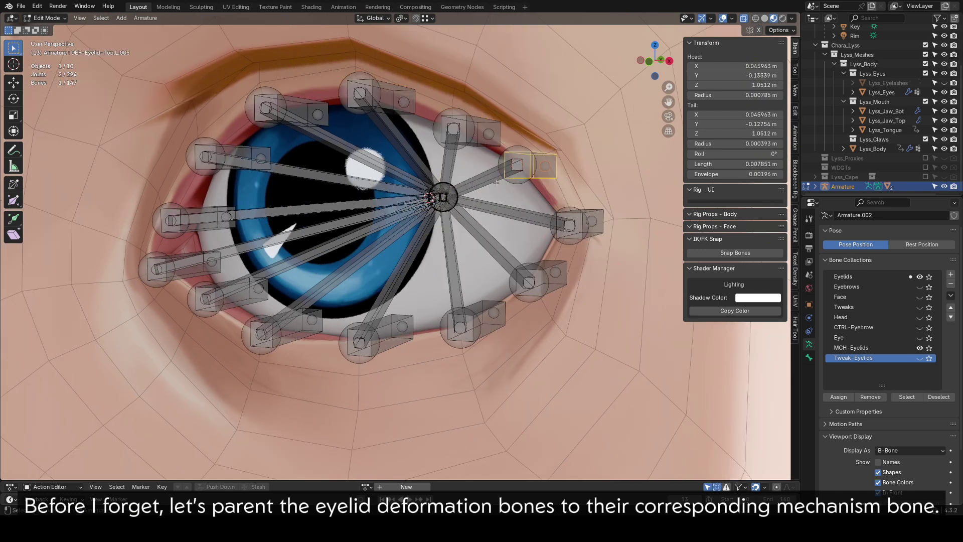
click(478, 187)
Parent the outer-corner and outermost lower-lid deformation bones to their mechanism bones with Keep Offset.
click(583, 220)
shift+click(517, 213)
key(q)
click(517, 213)
click(517, 213)
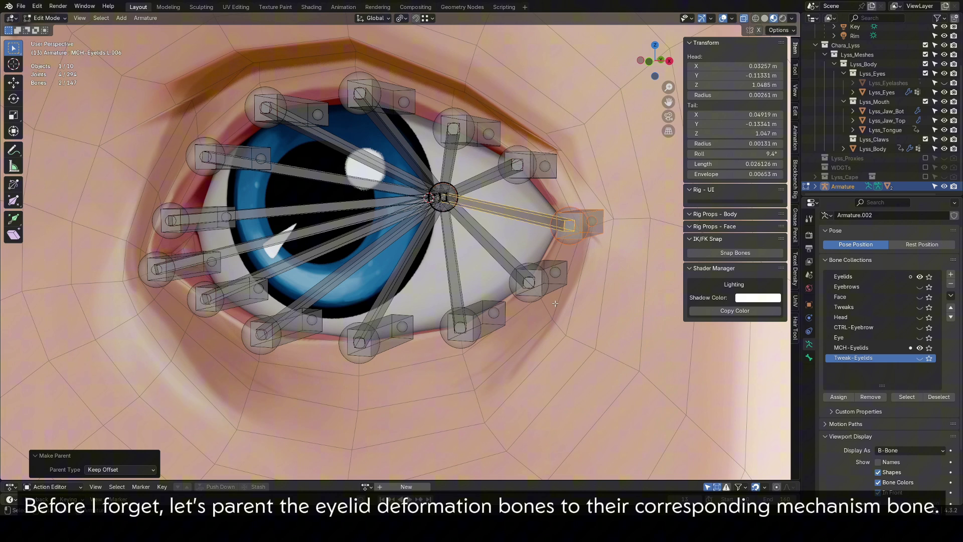
click(546, 274)
shift+click(506, 260)
key(q)
click(506, 259)
click(506, 260)
Parent the next two deformation bones along the middle of the lower lid to their mechanism bones, keeping the offset.
click(486, 316)
shift+click(456, 289)
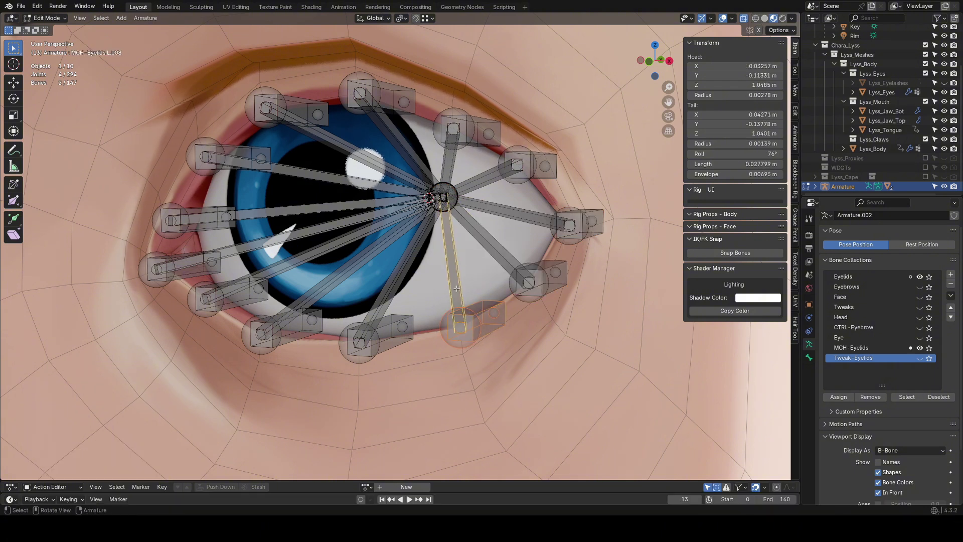
key(q)
click(455, 289)
click(455, 289)
click(386, 336)
shift+click(378, 306)
key(ctrl+p)
click(378, 306)
Parent the two inner lower-lid deformation bones to their mechanism bones, keeping the offset.
click(293, 327)
shift+click(300, 304)
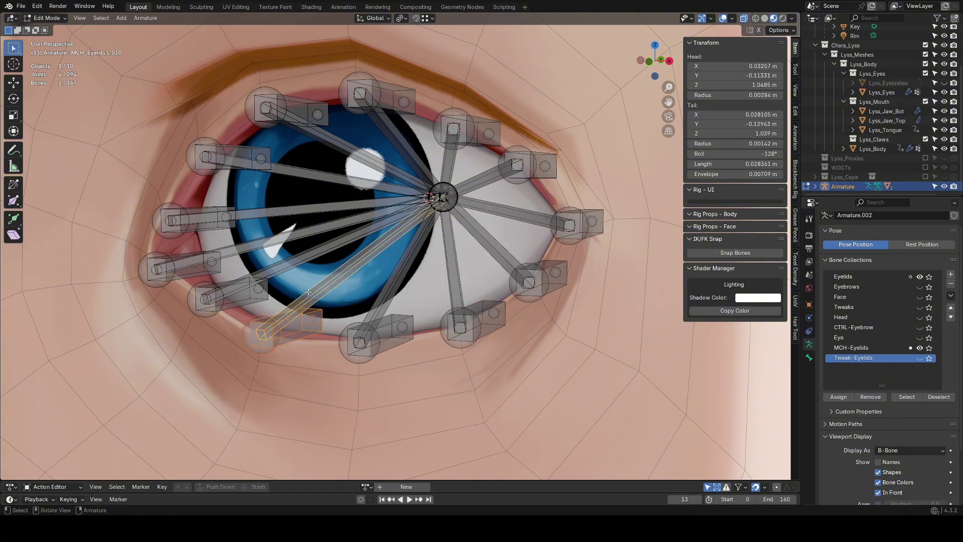
key(ctrl+p)
click(299, 304)
click(236, 295)
shift+click(258, 275)
key(ctrl+p)
click(258, 275)
Parent the two deformation bones at the inner eye corner to their mechanism bones, keeping the offset.
click(195, 264)
shift+click(222, 254)
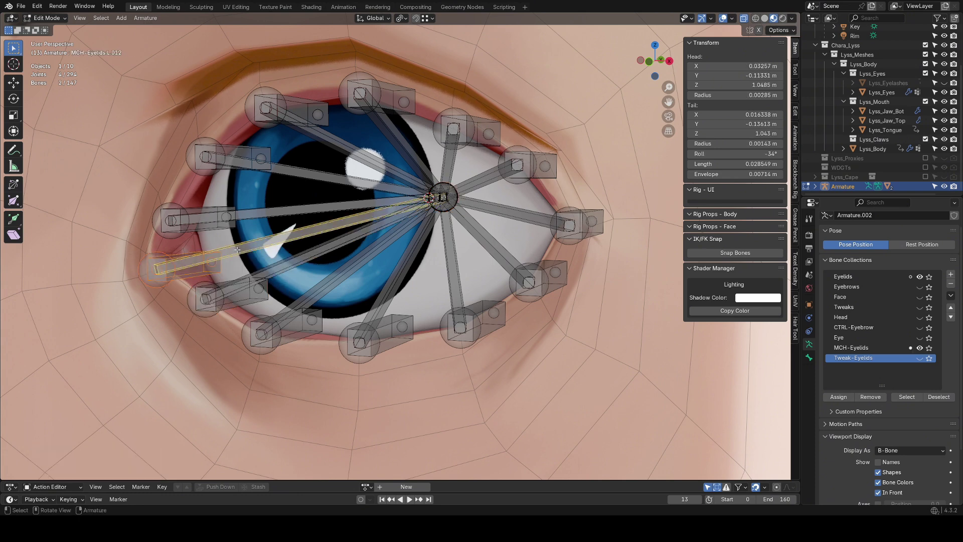
key(ctrl+p)
click(222, 254)
click(219, 209)
shift+click(254, 214)
key(ctrl+p)
click(254, 216)
Parent the remaining inner upper-lid deformation bones to their mechanism bones and recheck the top-middle bone's parenting.
click(255, 154)
shift+click(294, 174)
key(ctrl+p)
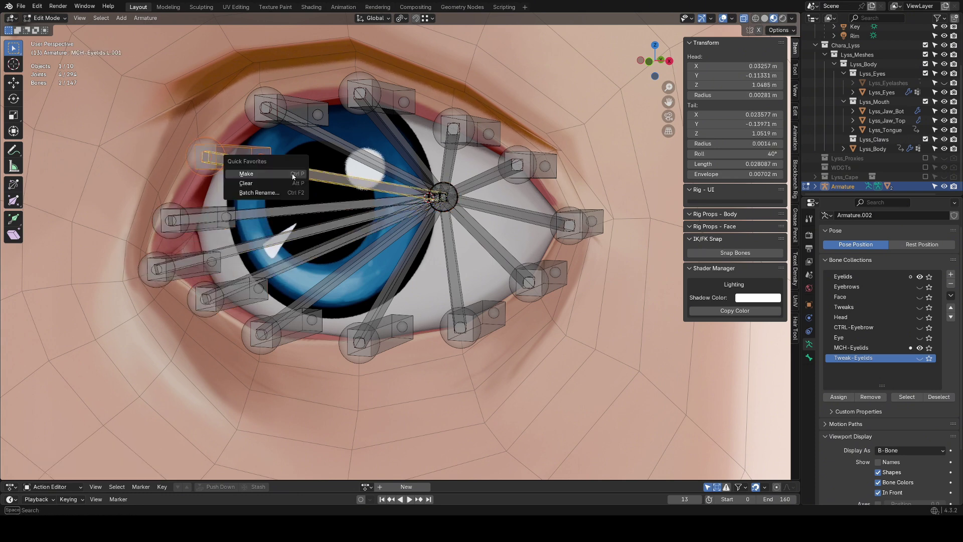
click(294, 175)
shift+click(341, 144)
key(ctrl+p)
click(336, 146)
click(401, 100)
shift+click(389, 129)
key(ctrl+p)
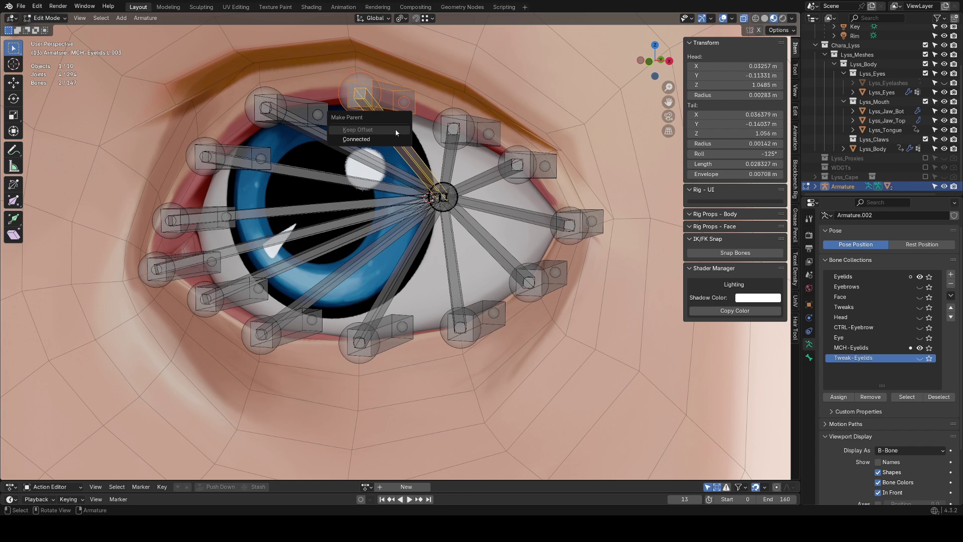
click(395, 129)
Hide the Eyelids collection, show the Tweak-Eyelids collection and switch the armature to Pose Mode.
click(920, 277)
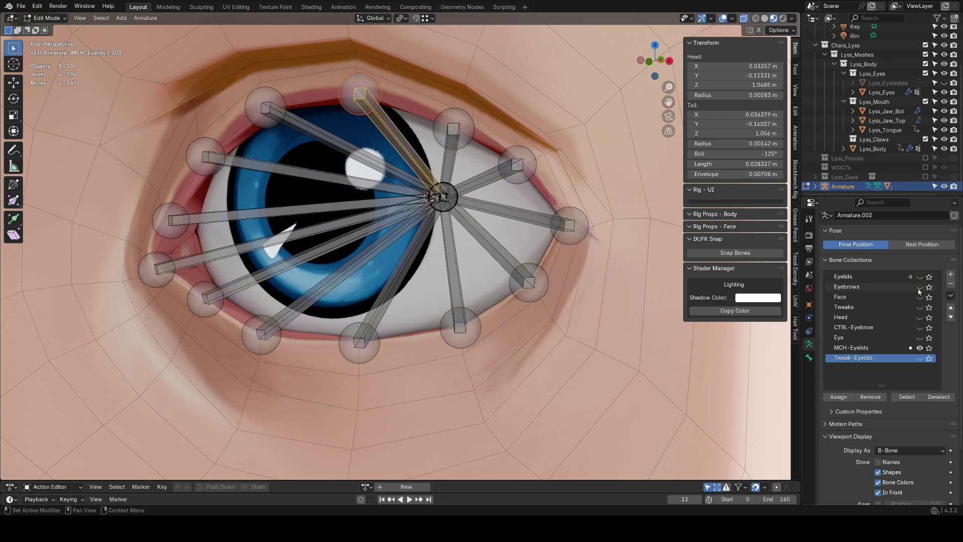
click(919, 360)
scroll(405, 256, down, 1)
middle_drag(405, 255, 415, 292)
key(Tab)
Clear the pose constraints from all of the eyelid mechanism bones.
middle_drag(386, 328, 376, 296)
drag(390, 224, 477, 221)
key(q)
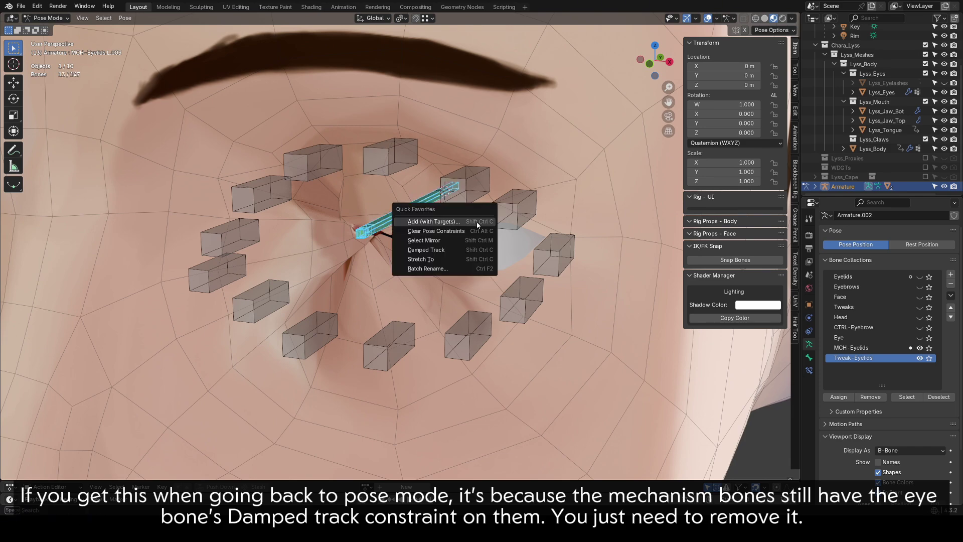
click(466, 231)
scroll(454, 308, down, 5)
scroll(393, 321, up, 3)
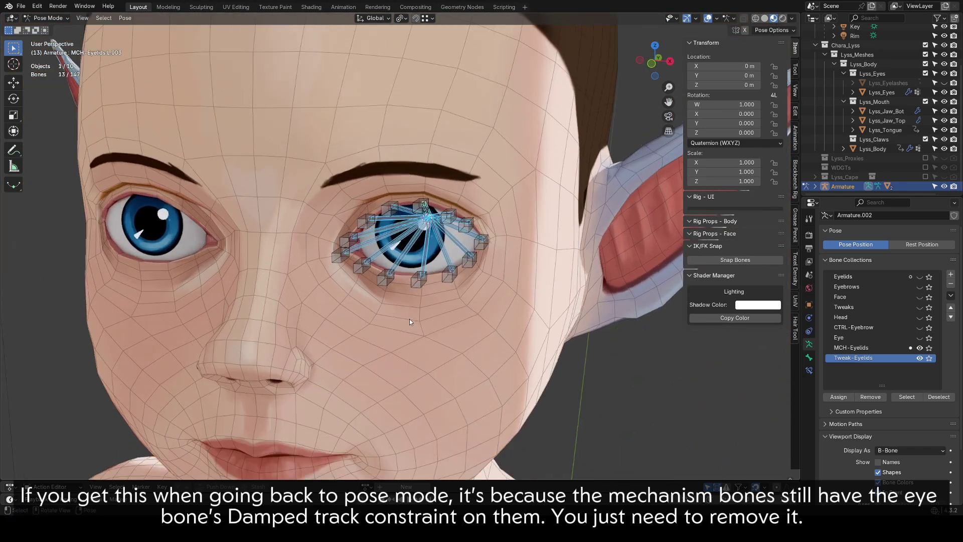
Select an inner lower-lid tweaker bone and test moving it without keeping the move.
scroll(409, 319, up, 2)
click(381, 303)
key(g)
right_click(392, 288)
key(g)
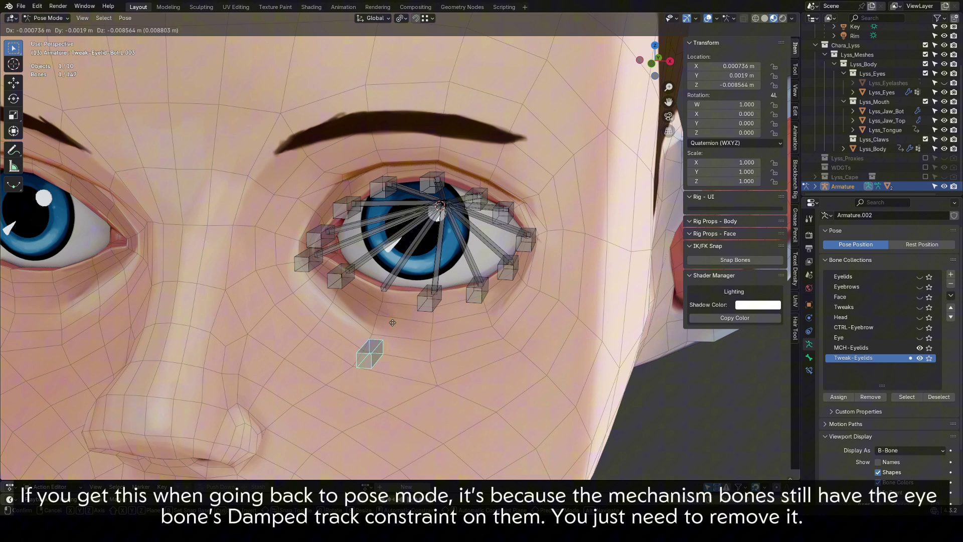
right_click(406, 241)
Add a Damped Track constraint to the inner lower-lid mechanism bone, targeting its selected tweaker bone.
middle_drag(394, 305, 384, 304)
scroll(386, 300, up, 1)
shift+click(387, 280)
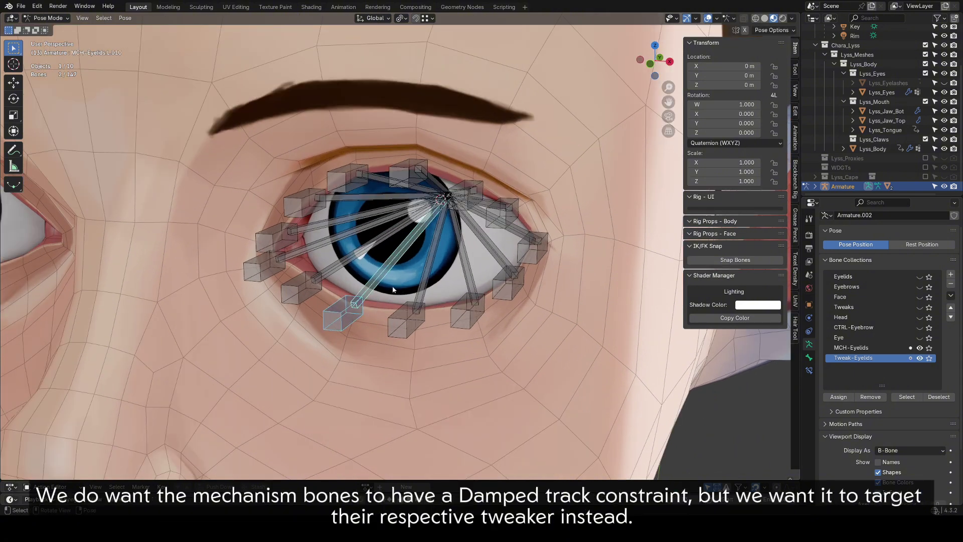
key(q)
click(393, 307)
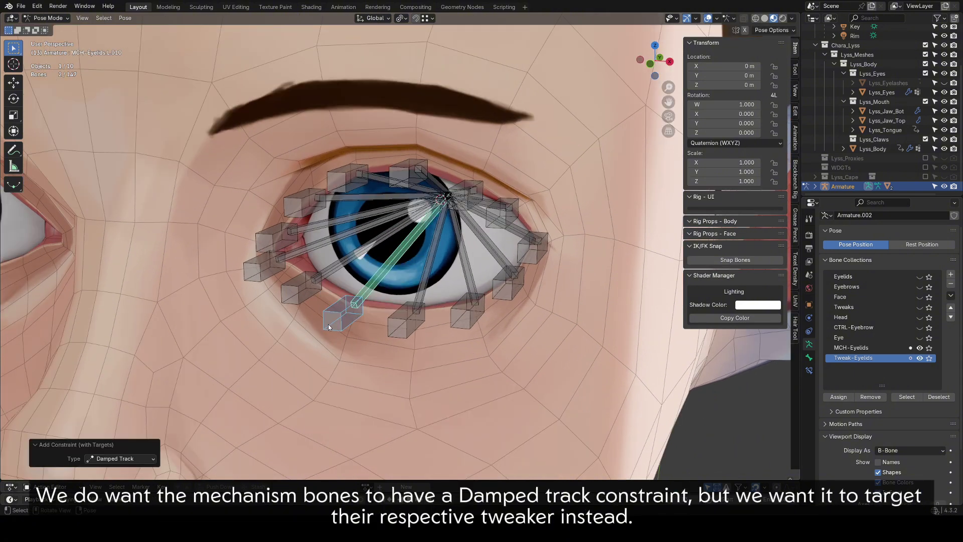
Test-move the inner lower-lid tweaker and inspect the mechanism bone's tracking from the side, without keeping the move.
click(328, 324)
key(g)
middle_drag(373, 259, 239, 277)
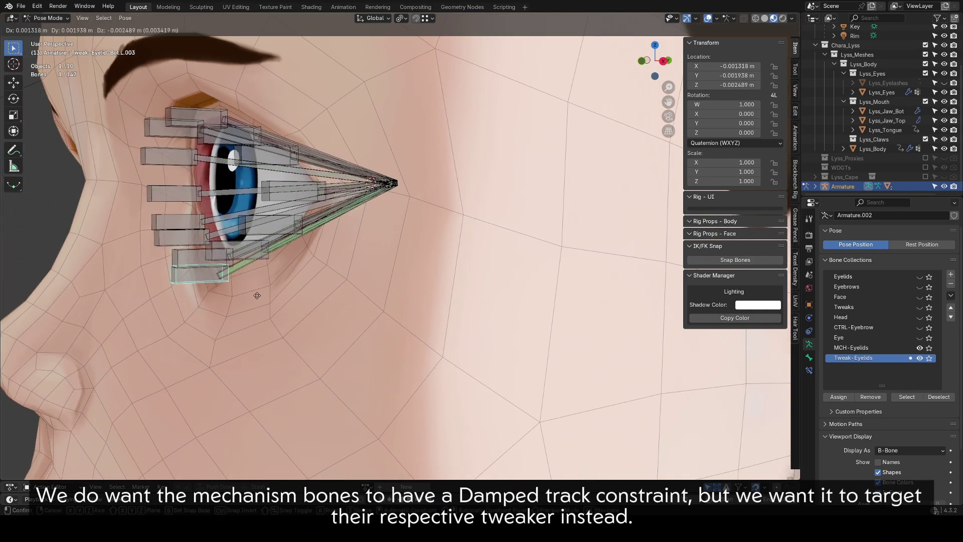
right_click(259, 226)
middle_drag(259, 227, 421, 324)
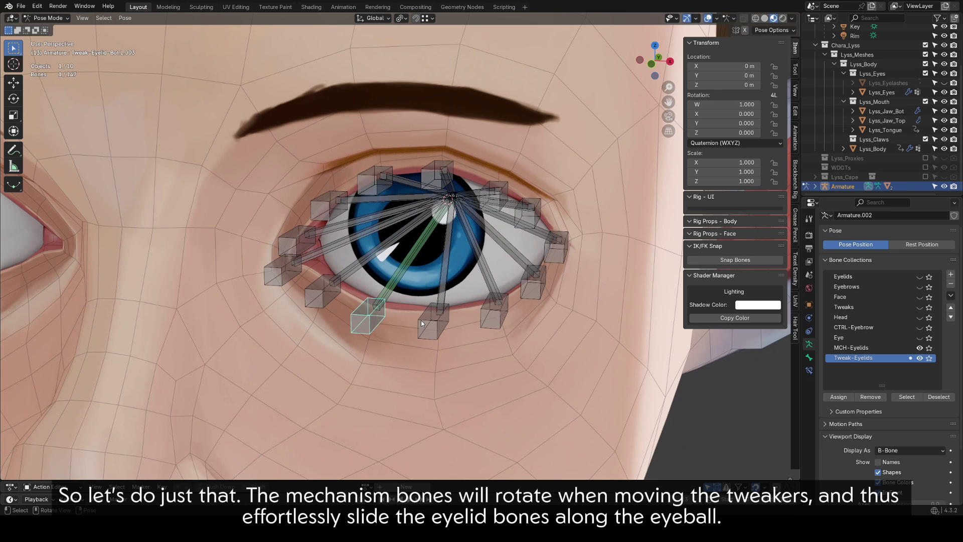
Add Damped Track constraints to the next two lower-lid mechanism bones, each targeting its own tweaker.
shift+click(448, 284)
key(q)
click(448, 281)
key(alt+a)
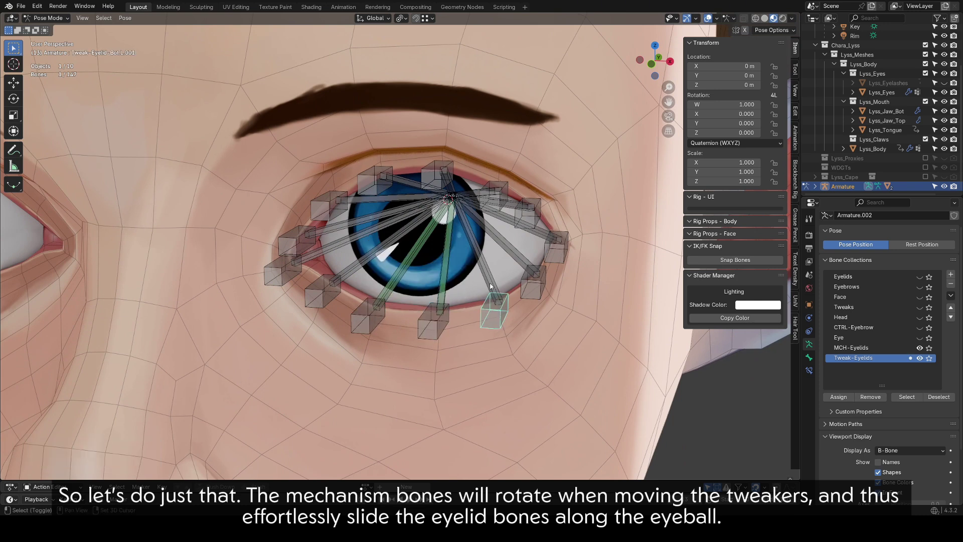
click(494, 319)
shift+click(488, 284)
key(q)
click(488, 284)
Add Damped Track constraints to the mechanism bones around the outer corner and outer upper lid, targeting their respective tweakers.
click(534, 285)
shift+click(513, 257)
key(q)
click(514, 256)
click(563, 248)
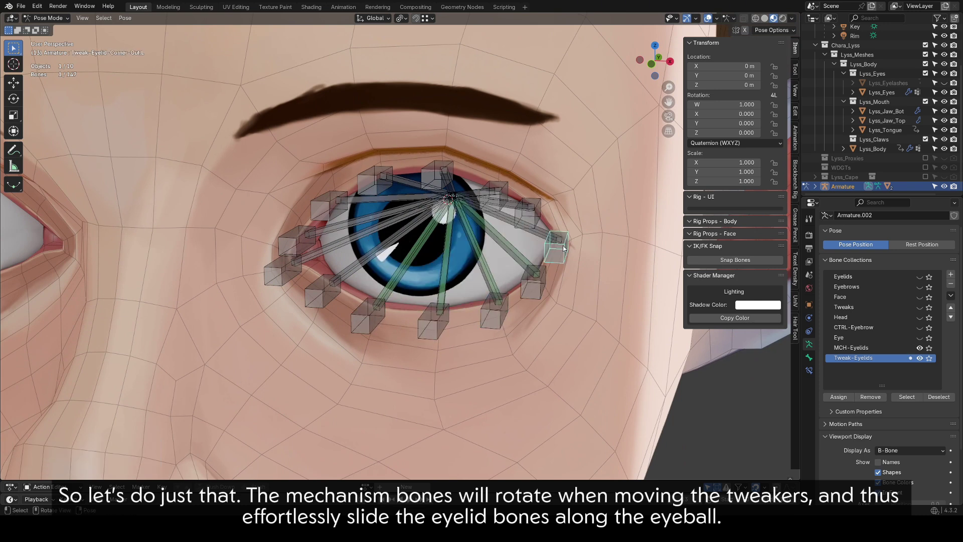
click(530, 217)
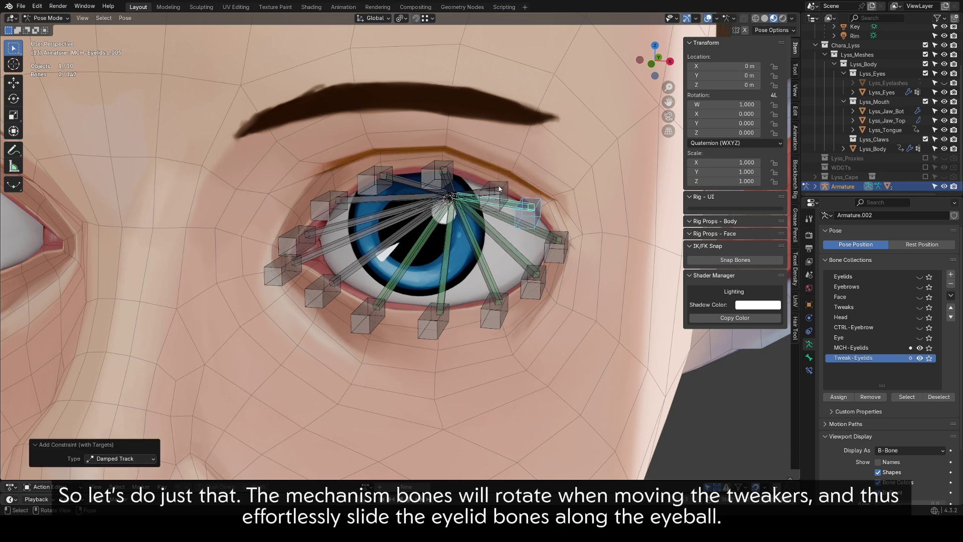
shift+click(477, 196)
key(q)
click(475, 193)
Add Damped Track constraints targeting the tweakers to the remaining inner-side mechanism bones, and hide the MCH-Eyelids collection.
click(326, 205)
shift+click(351, 201)
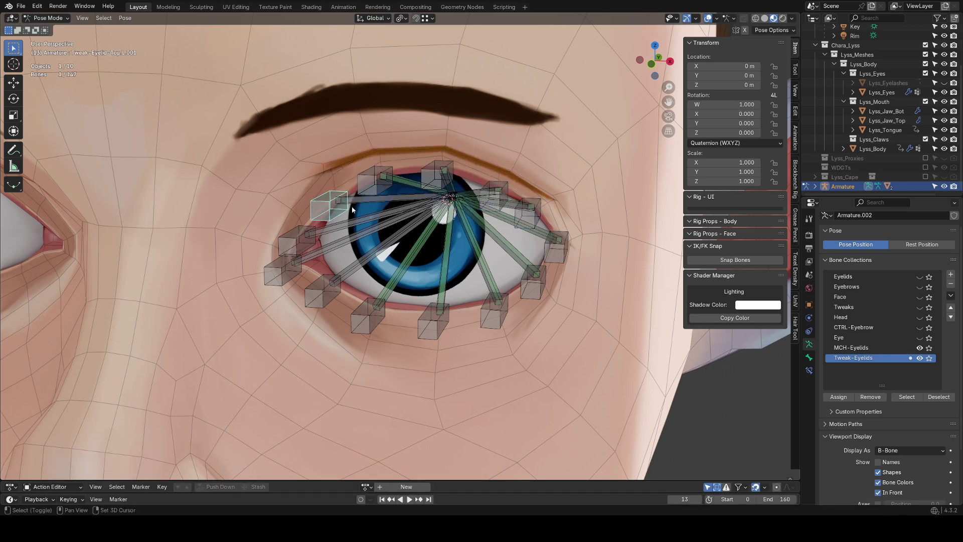
click(304, 241)
shift+click(326, 230)
key(q)
click(325, 231)
click(292, 267)
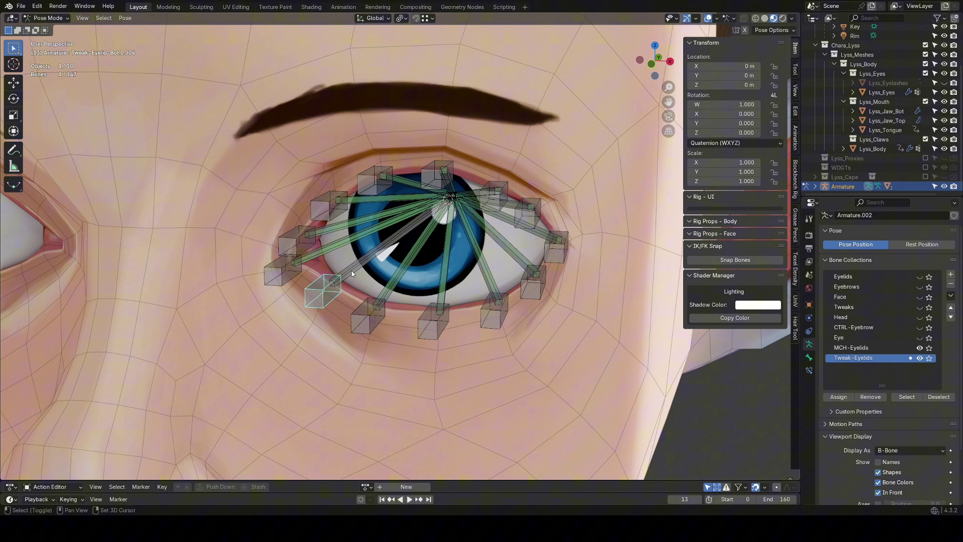
shift+click(351, 274)
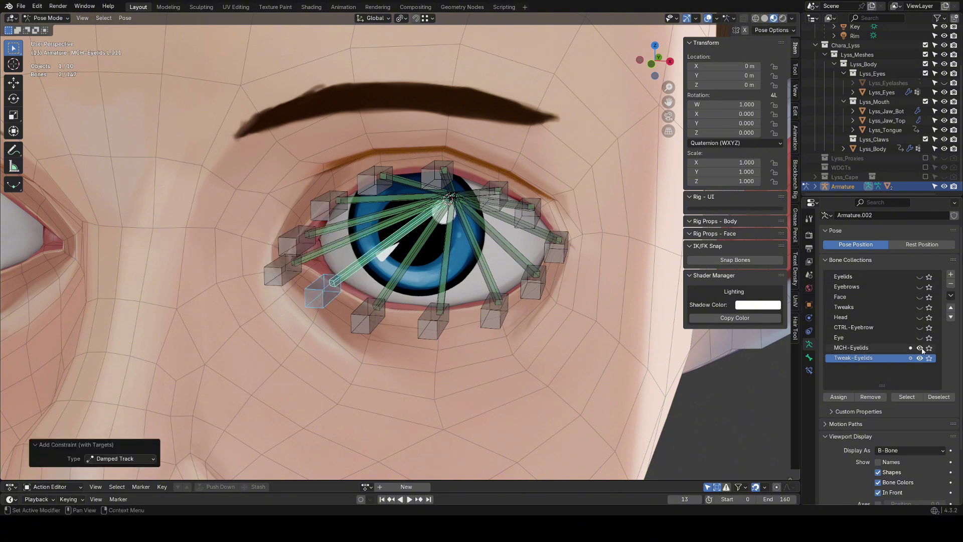
click(920, 348)
Move several upper-lid tweaker bones down over the eyeball to test closing the eyelid.
click(437, 176)
middle_drag(440, 178, 408, 175)
key(g)
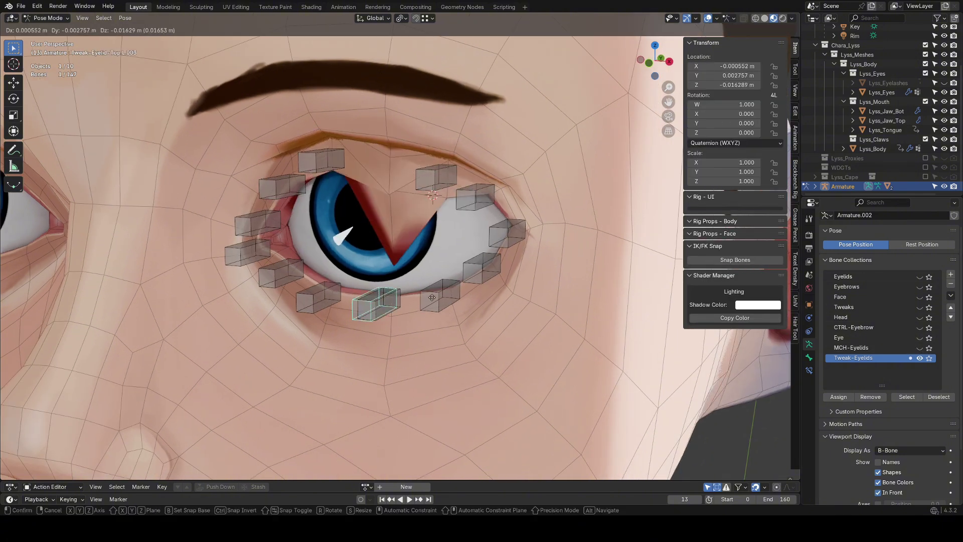
click(374, 277)
click(437, 177)
key(g)
click(434, 275)
click(329, 162)
key(g)
click(335, 267)
click(434, 188)
key(g)
middle_drag(441, 221, 461, 203)
click(431, 219)
Select all tweaker bones and clear their pose location.
scroll(354, 229, down, 3)
middle_drag(354, 229, 381, 239)
key(a)
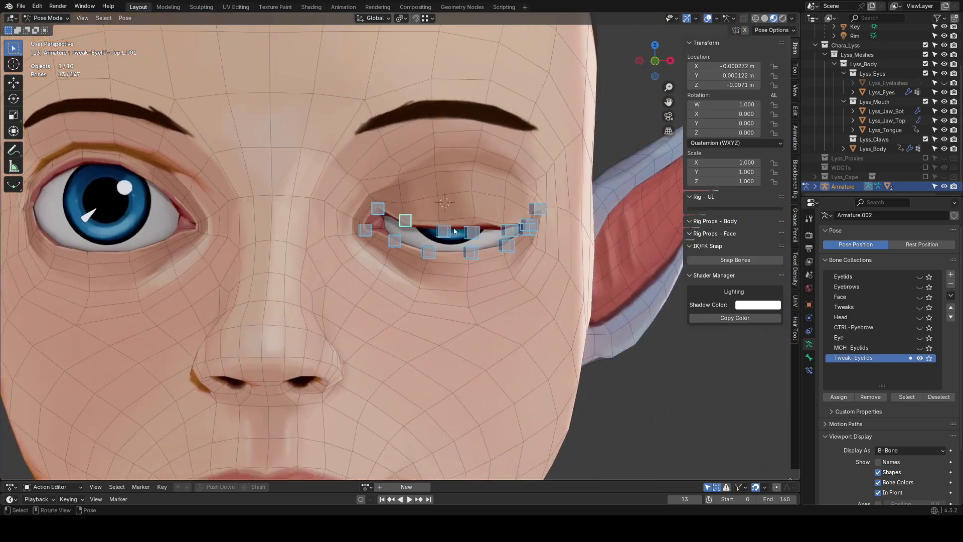
key(alt+g)
Duplicate the selected eyelid tweaker bones in place in Edit Mode and scale the copies by about 0.624.
middle_drag(494, 239, 462, 282)
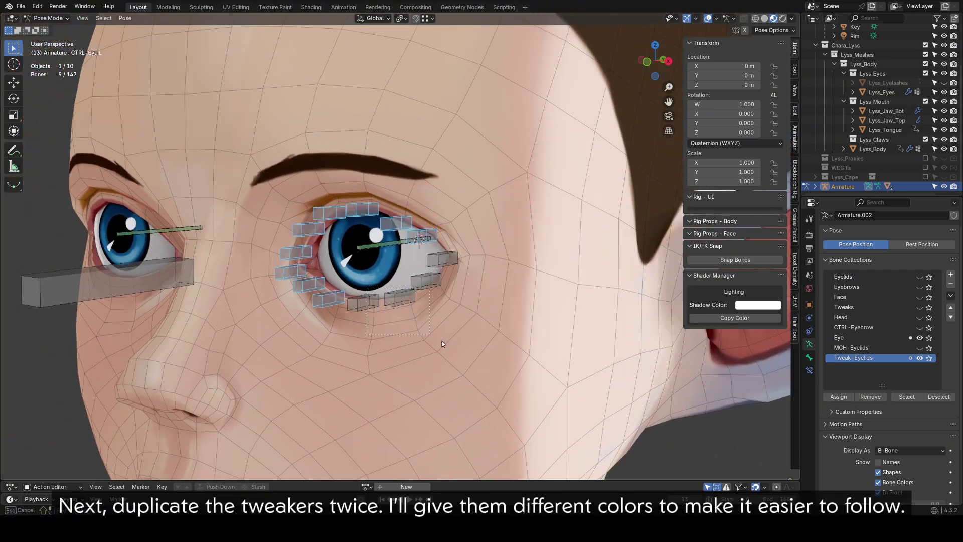
key(Tab)
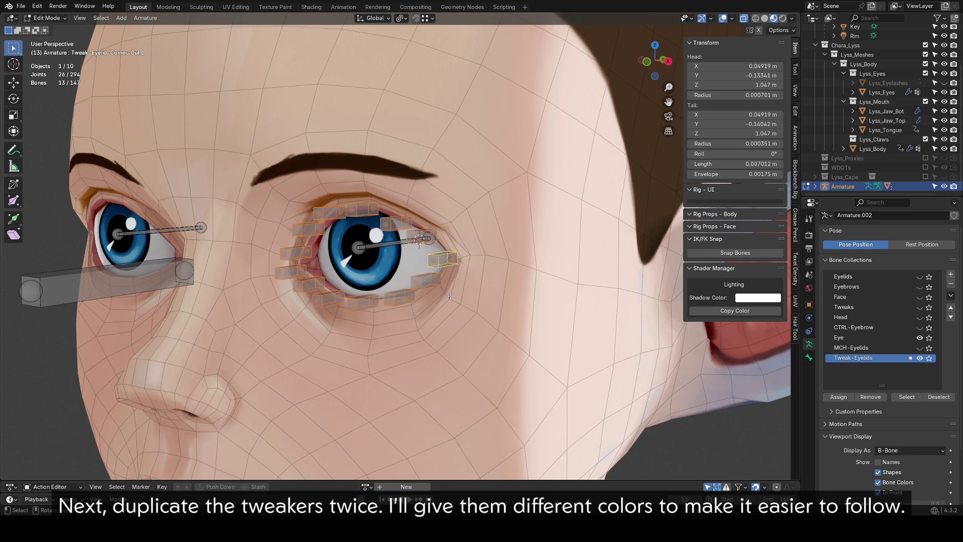
scroll(458, 300, up, 2)
key(shift+d)
key(Escape)
key(s)
click(522, 321)
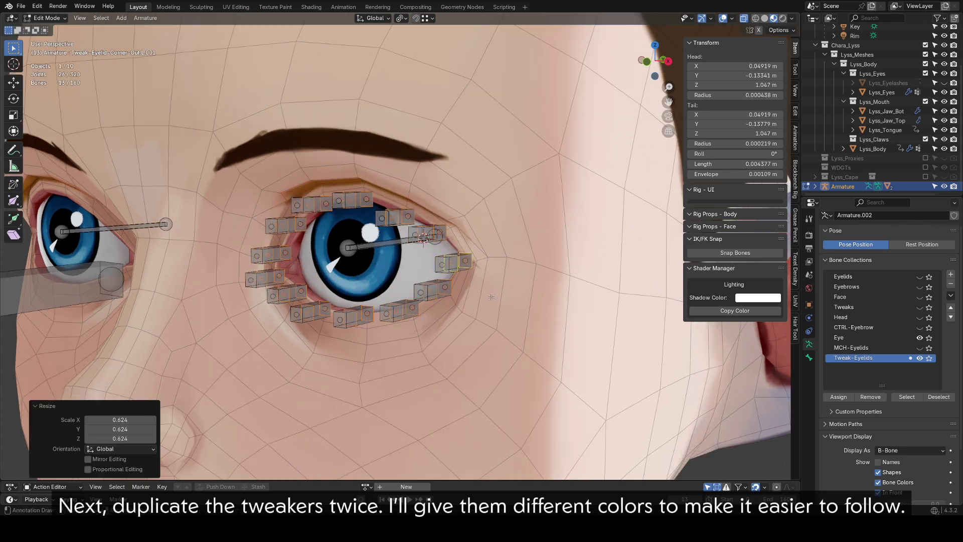
Enlarge the B-Bone display size of the copied eyelid bones and duplicate them in place a second time.
key(ctrl+alt+s)
click(473, 326)
key(shift+d)
key(Escape)
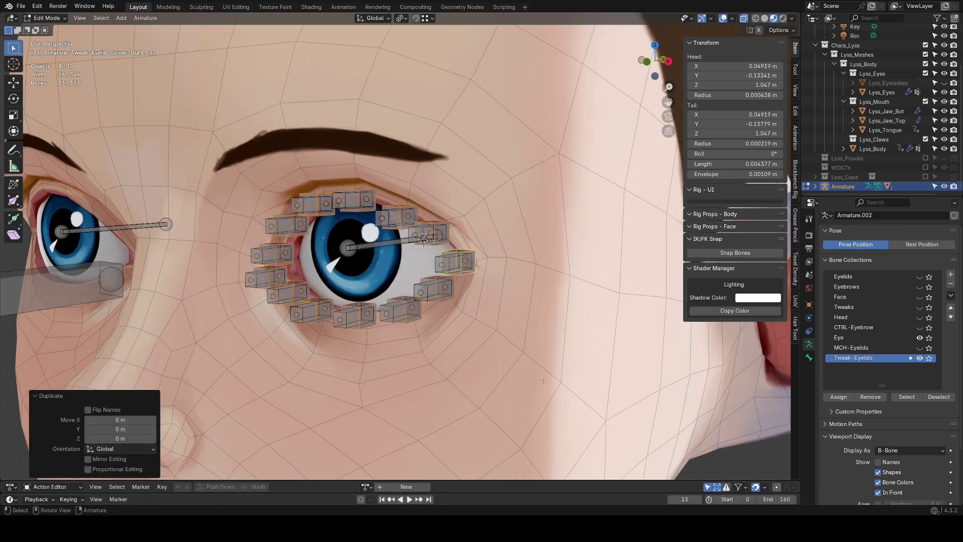
Scale the second set of copies down to about 0.0025 m long and scale their B-Bone display size by about 1.314.
key(s)
click(482, 329)
key(ctrl+alt+s)
click(520, 338)
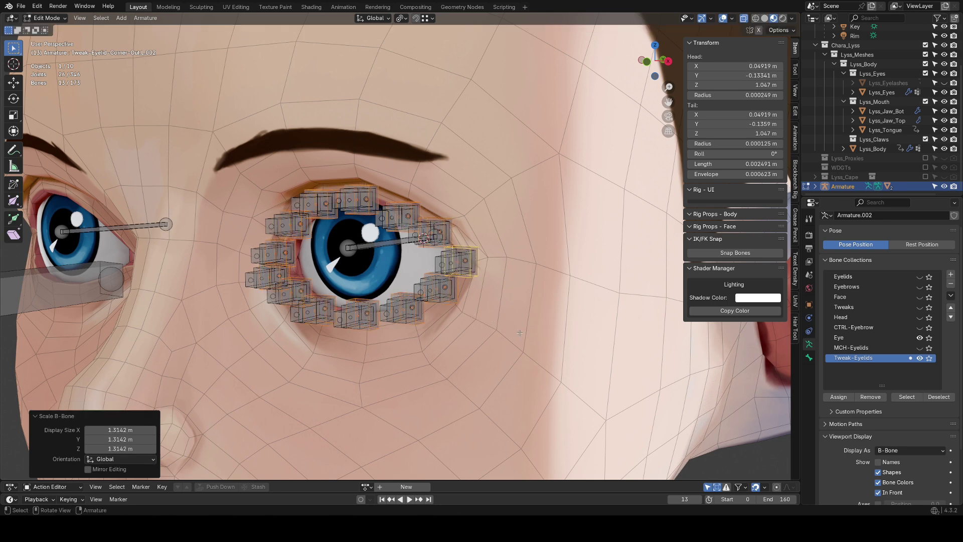
In Pose Mode, set the bone color of the second set of copies to 01 - Theme Color Set.
scroll(520, 338, up, 3)
key(Tab)
click(809, 357)
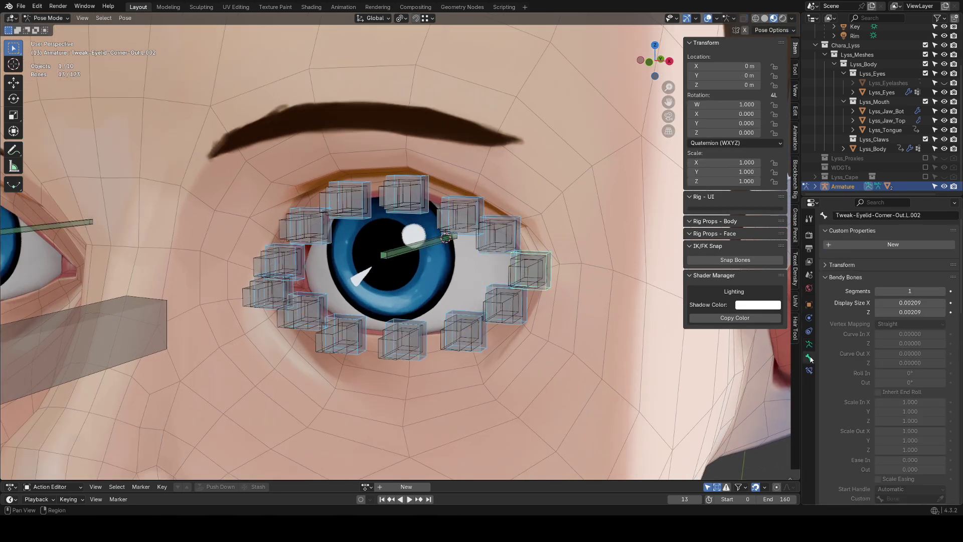
scroll(838, 411, down, 10)
scroll(852, 425, down, 4)
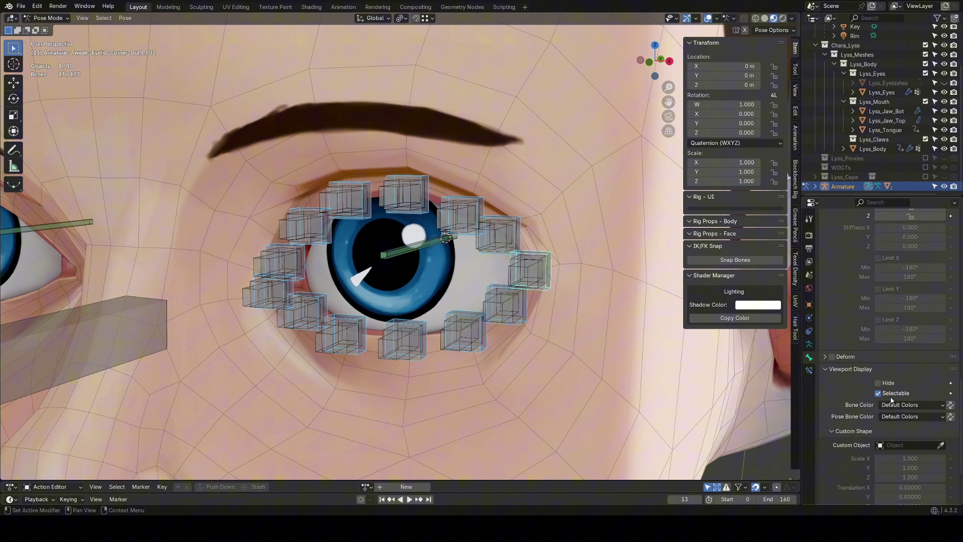
click(903, 405)
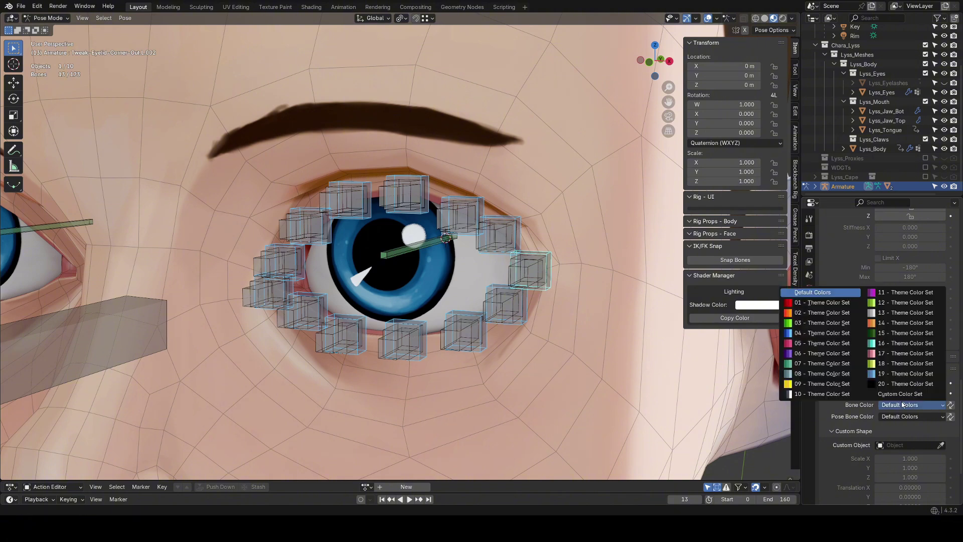
click(829, 303)
Move the red bones into a new bone collection named MCH-Track-Eyelids and hide that collection.
mouse_move(560, 291)
middle_down()
mouse_move(585, 308)
mouse_move(555, 312)
mouse_move(552, 299)
middle_up()
key(m)
click(554, 299)
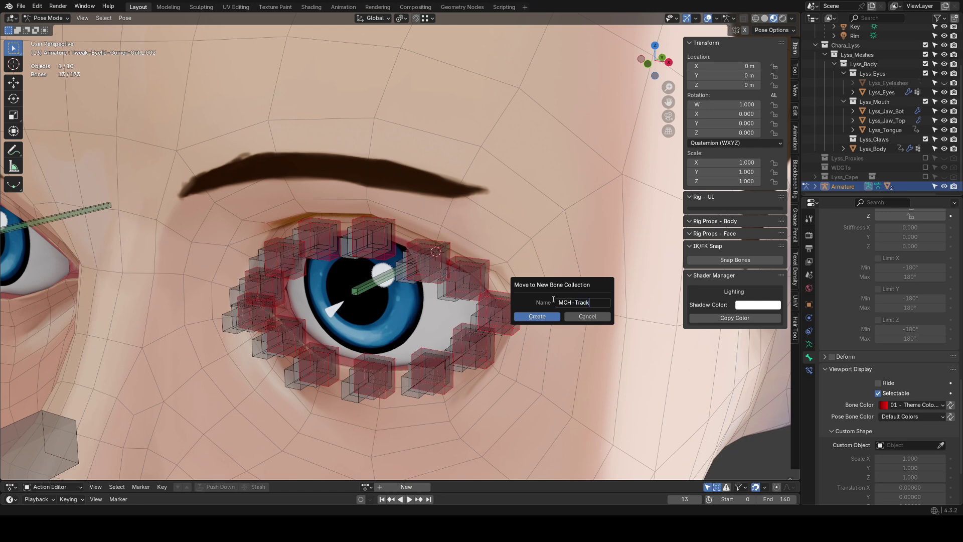
text(s)
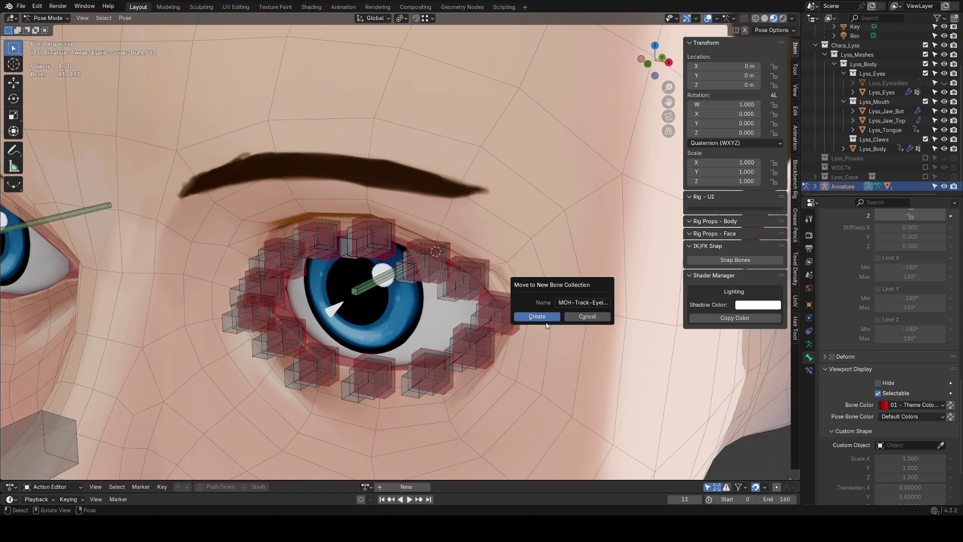
key(Return)
click(809, 344)
drag(887, 370, 893, 407)
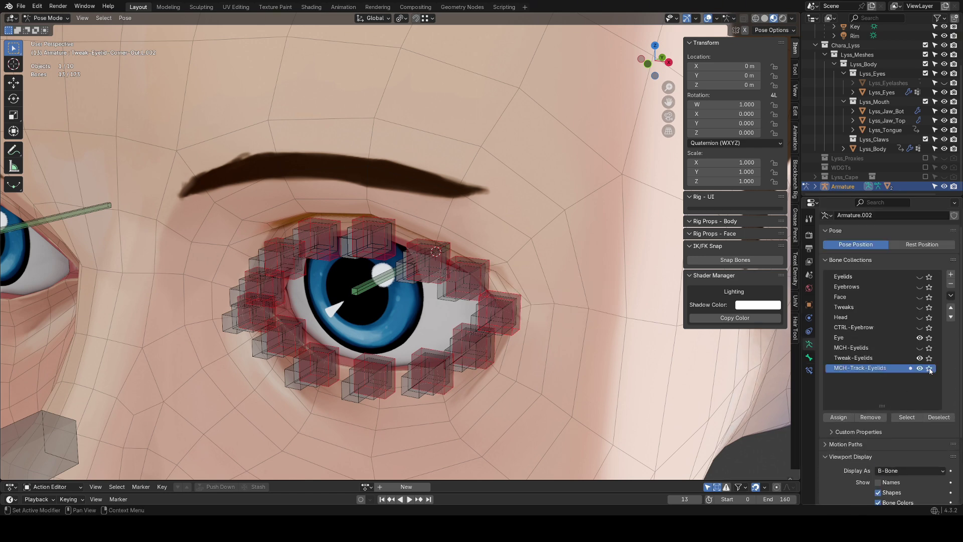
click(919, 368)
Select the first set of duplicated bones around the eye and move them into a new bone collection named MCH-INt-Eyeldids.
click(422, 247)
shift+click(423, 260)
shift+click(369, 240)
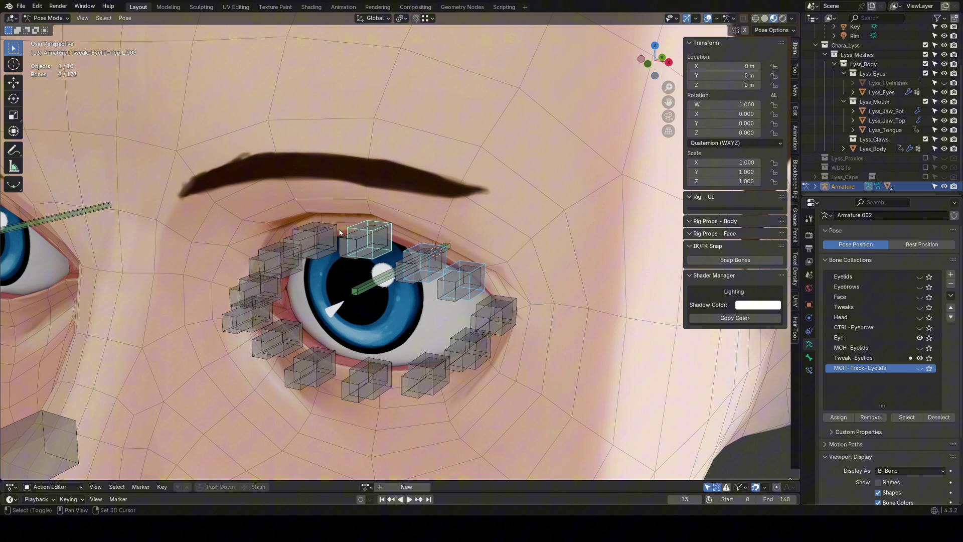
shift+click(314, 241)
shift+click(296, 339)
shift+click(251, 313)
shift+click(313, 368)
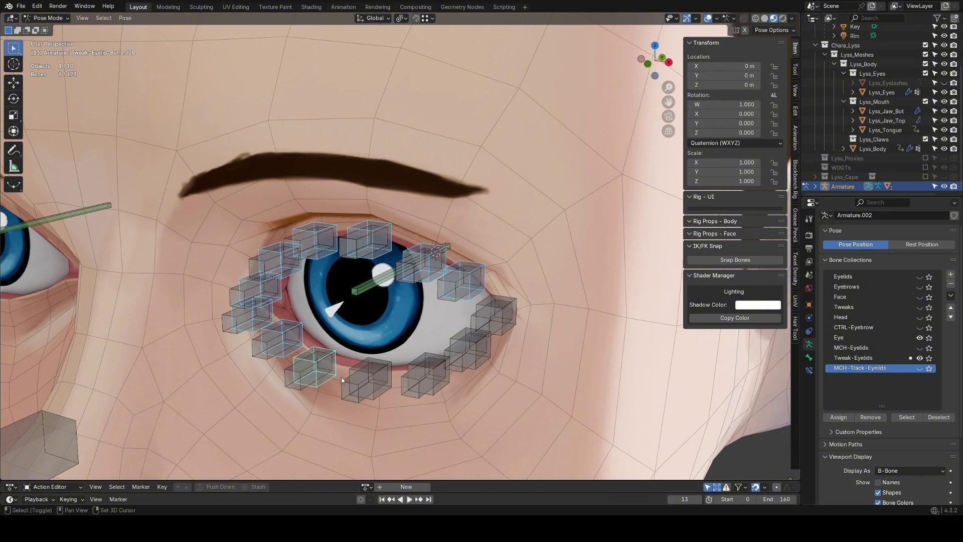
shift+click(369, 378)
shift+click(429, 374)
shift+click(484, 357)
shift+click(496, 312)
key(m)
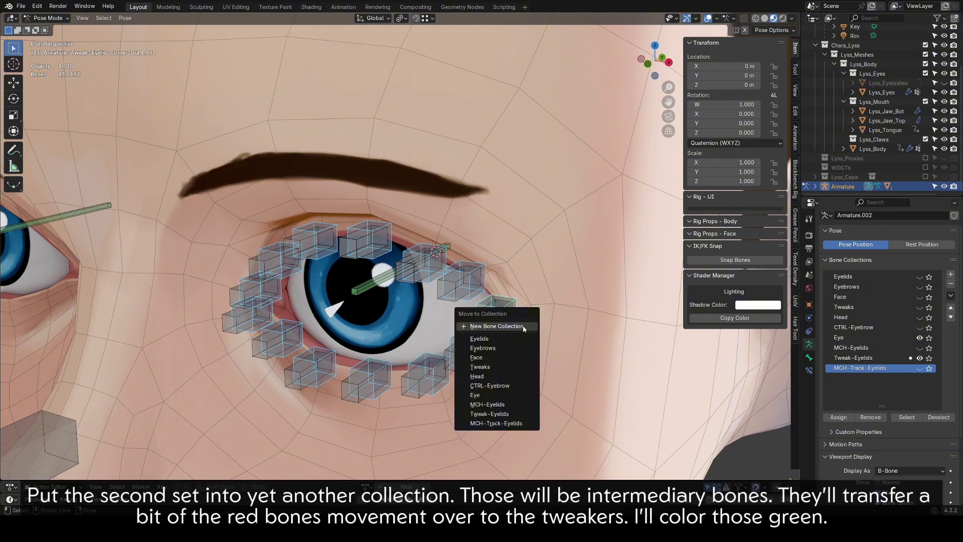
click(523, 327)
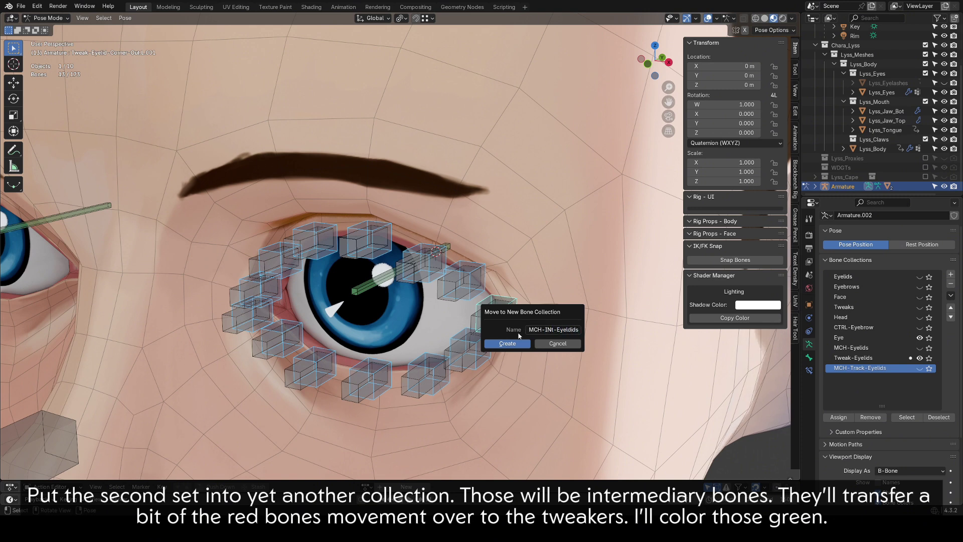
click(507, 343)
Set the bone color of the intermediary eyelid bones to 03 - Theme Color Set.
scroll(905, 445, down, 5)
click(809, 357)
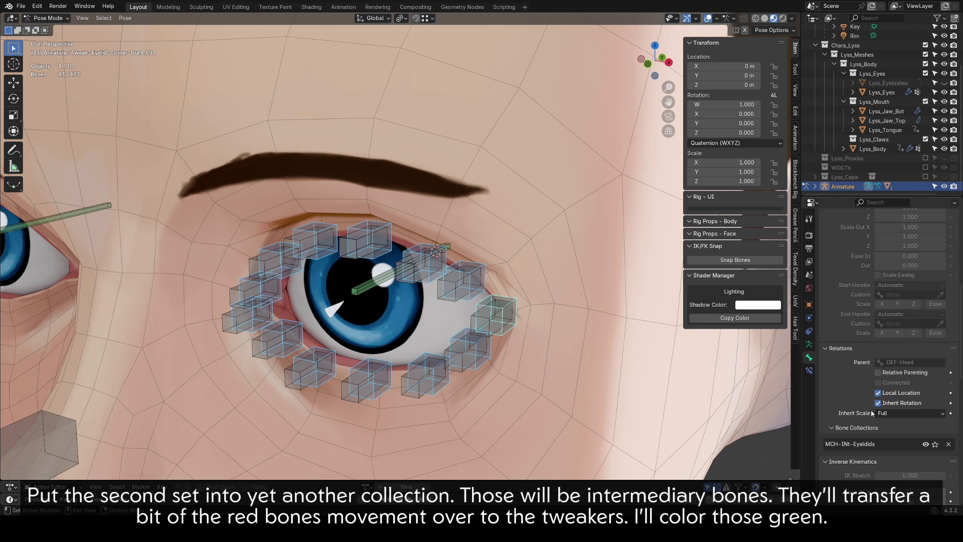
scroll(898, 391, down, 10)
click(905, 393)
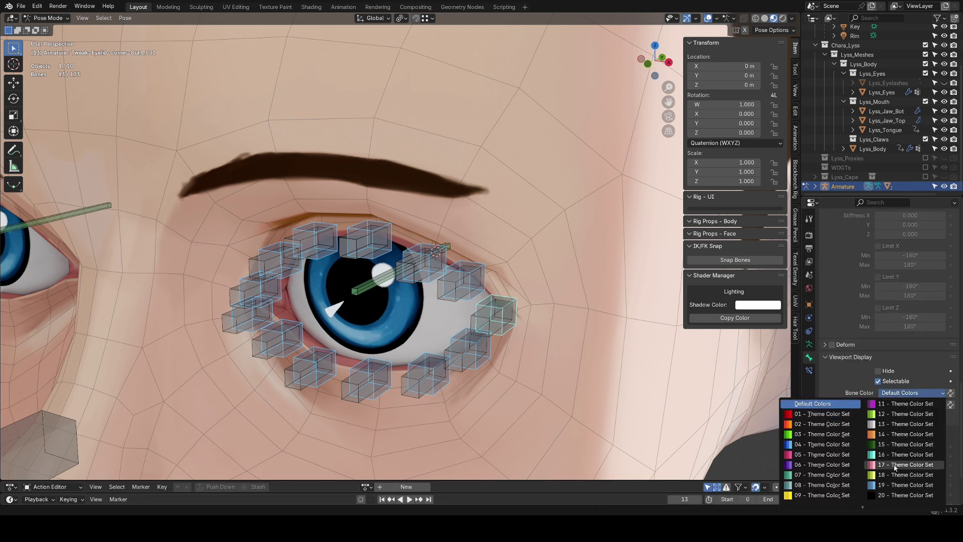
click(822, 434)
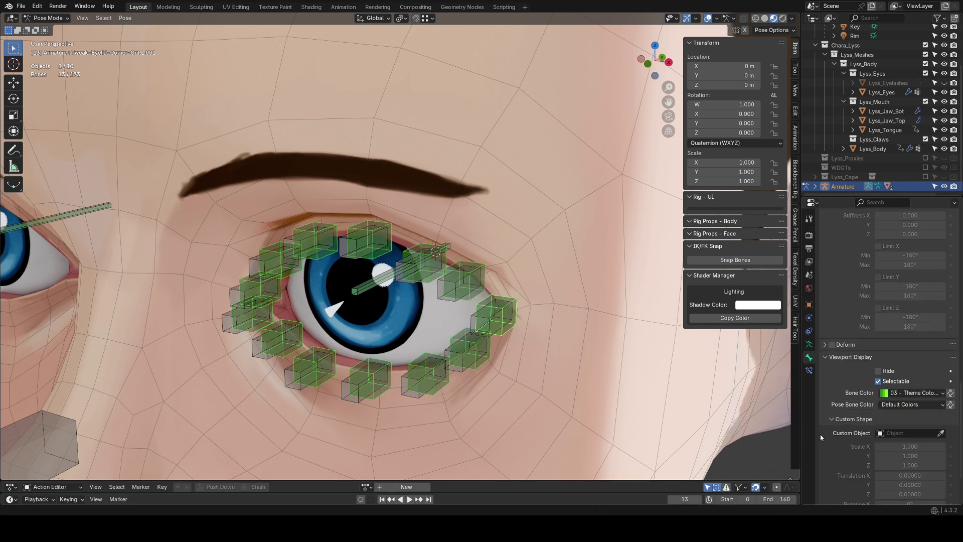
Show the MCH-Track-Eyelids collection and hide the MCH-INt-Eyeldids, Eye and Tweak-Eyelids collections.
click(809, 344)
scroll(875, 329, up, 2)
drag(883, 324, 896, 430)
click(919, 387)
click(919, 396)
middle_drag(463, 314, 525, 297)
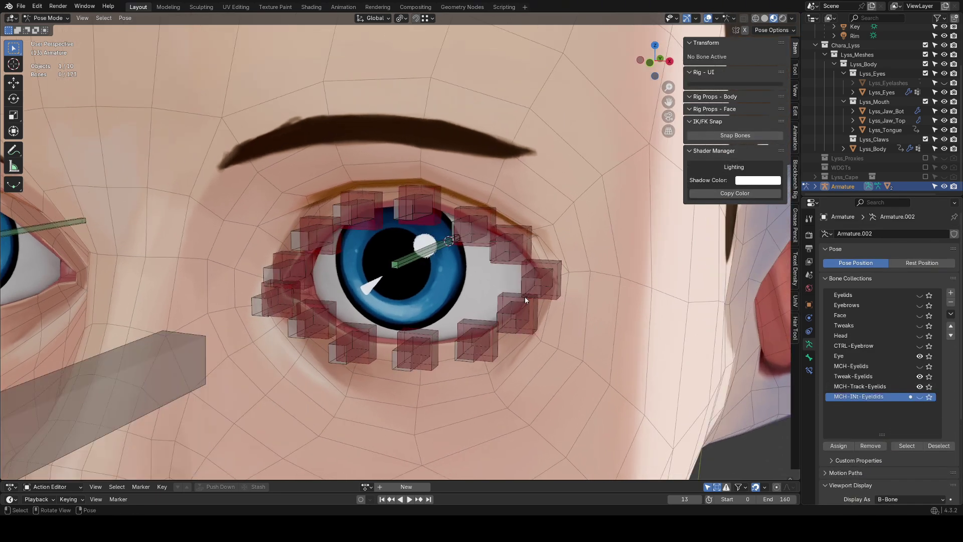
click(920, 356)
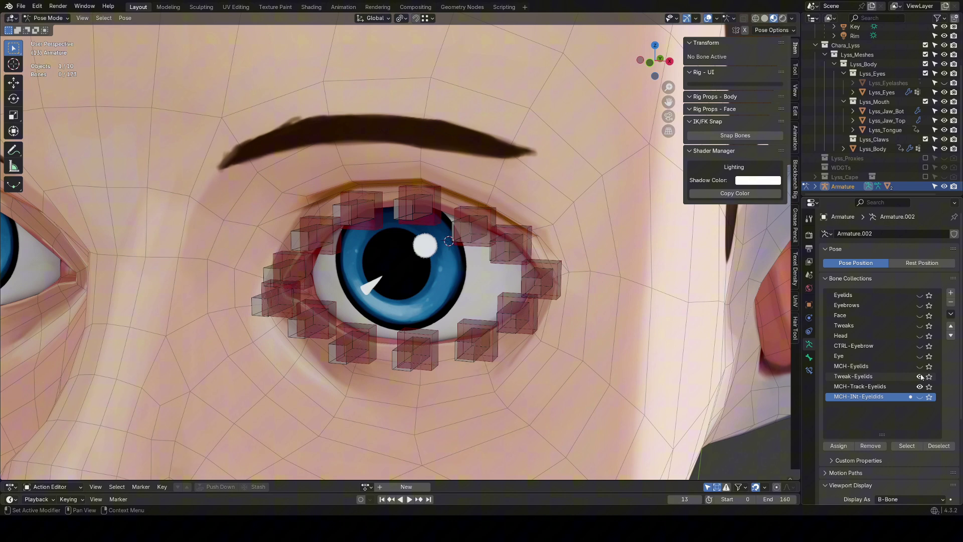
click(920, 376)
Select all red bones and batch rename them, replacing "tweak" with "MCH-Track".
scroll(331, 271, down, 2)
click(315, 273)
drag(307, 200, 543, 304)
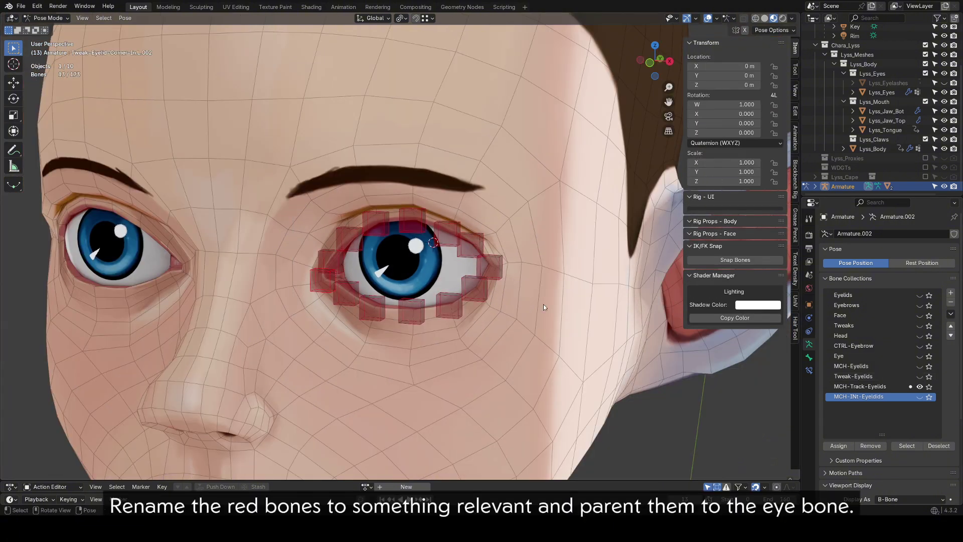
key(q)
click(521, 322)
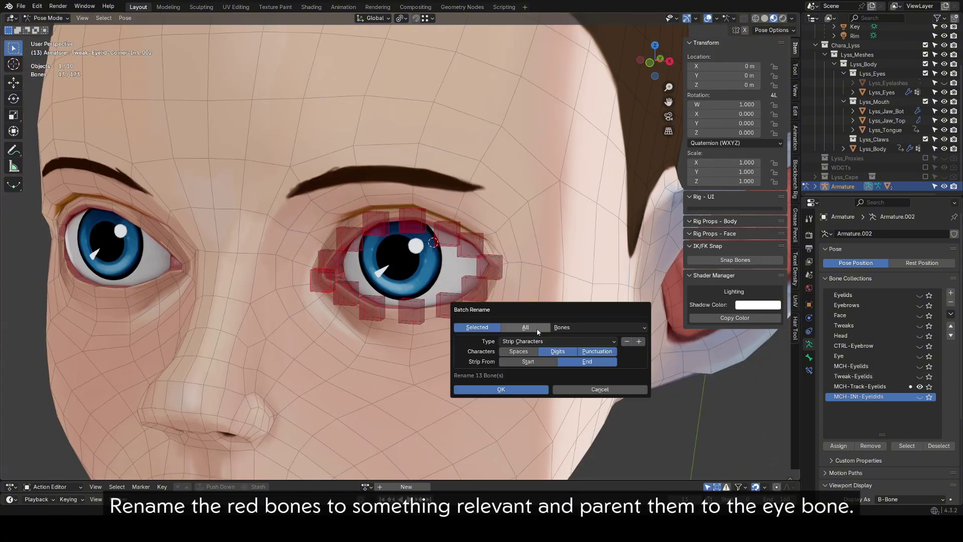
click(545, 342)
click(529, 352)
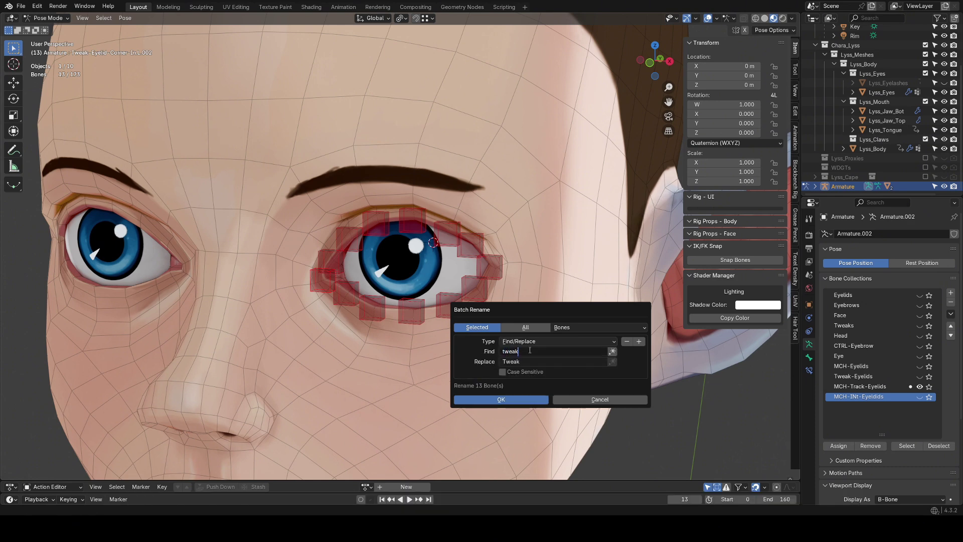
click(529, 362)
click(528, 402)
Batch rename the red bones again, stripping digits and punctuation from the end of their names.
key(q)
click(470, 267)
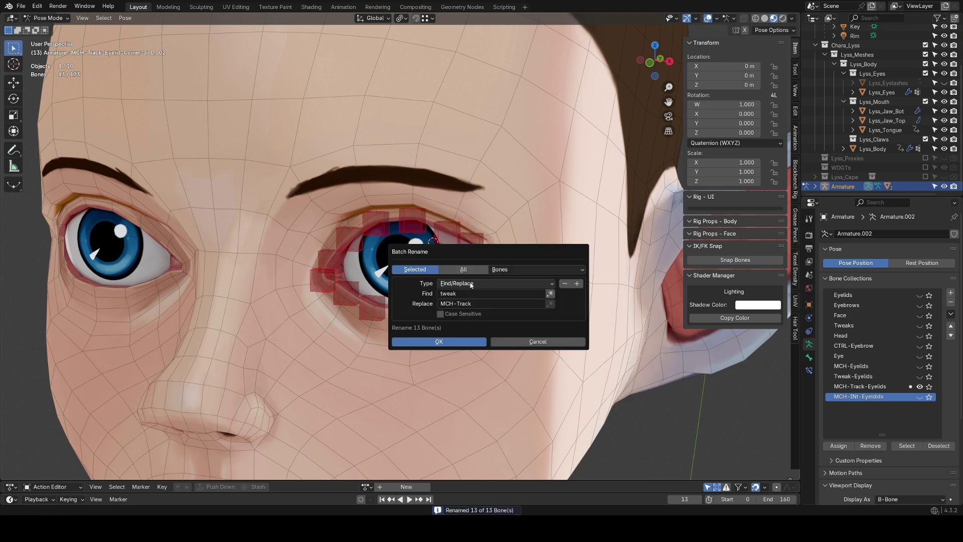
click(471, 284)
click(471, 314)
click(467, 335)
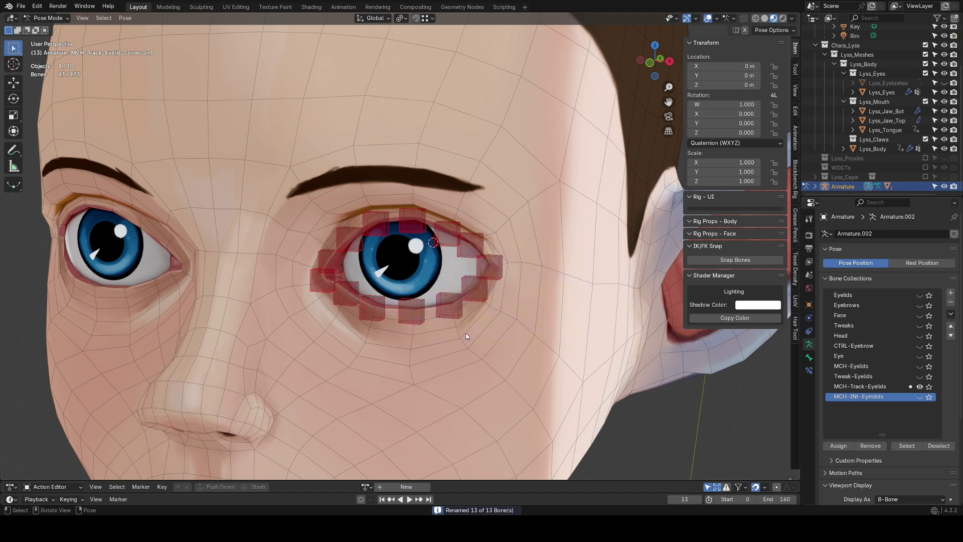
Show the Eye collection and parent the red bones to the left eye bone in Edit Mode.
click(920, 356)
key(Tab)
key(q)
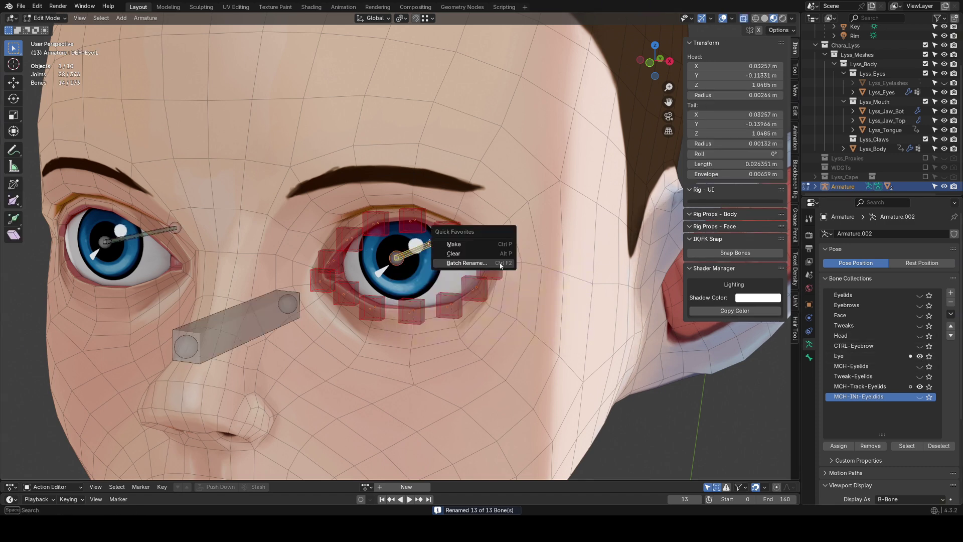
click(478, 253)
key(Tab)
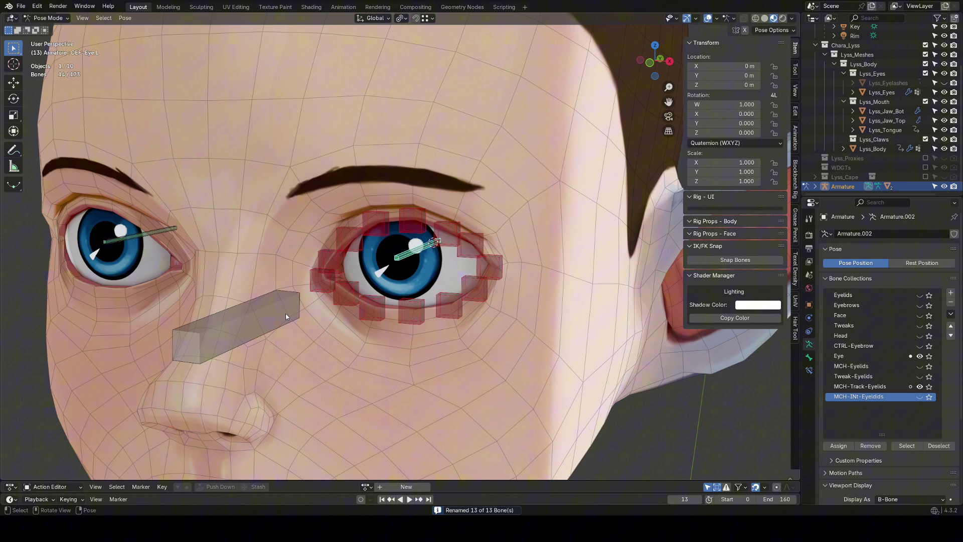
Test-move the shared eyes control and the left eye control to check whether the red bones follow the eye.
click(285, 313)
key(g)
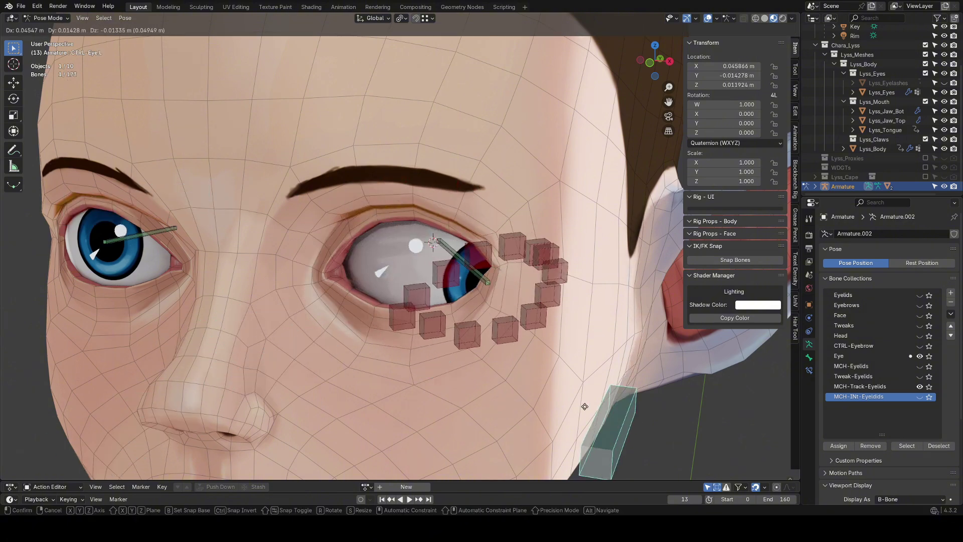
right_click(577, 391)
scroll(461, 306, down, 2)
mouse_move(457, 302)
middle_down()
mouse_move(491, 294)
mouse_move(454, 297)
middle_up()
key(g)
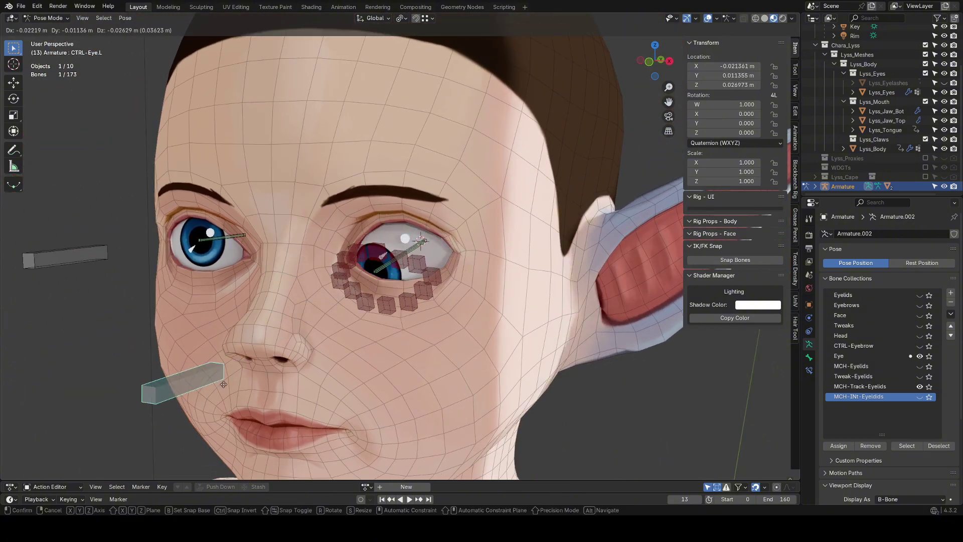
right_click(395, 319)
Hide MCH-Track-Eyelids, show MCH-INt-Eyeldids, and check the parent of the green bones in their bone relations.
scroll(396, 320, up, 1)
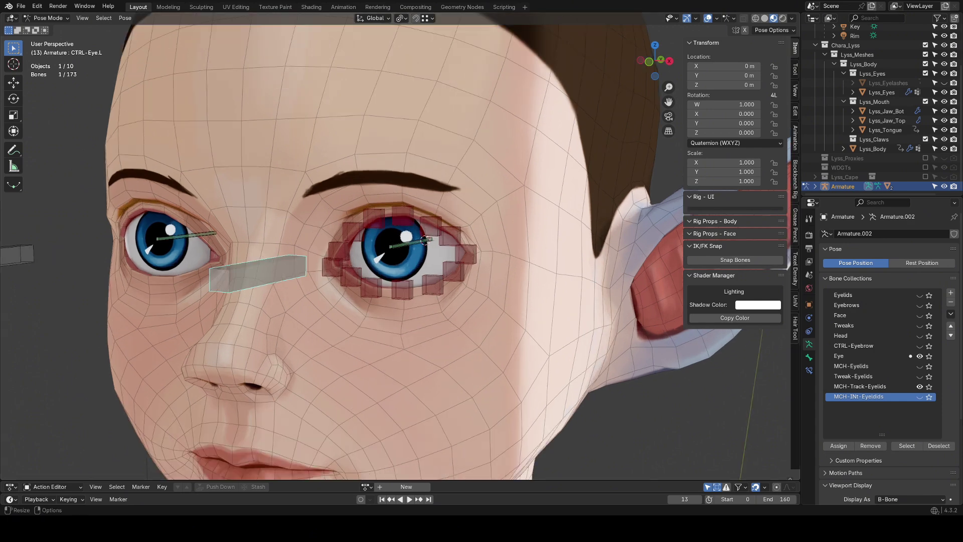
click(919, 387)
click(919, 396)
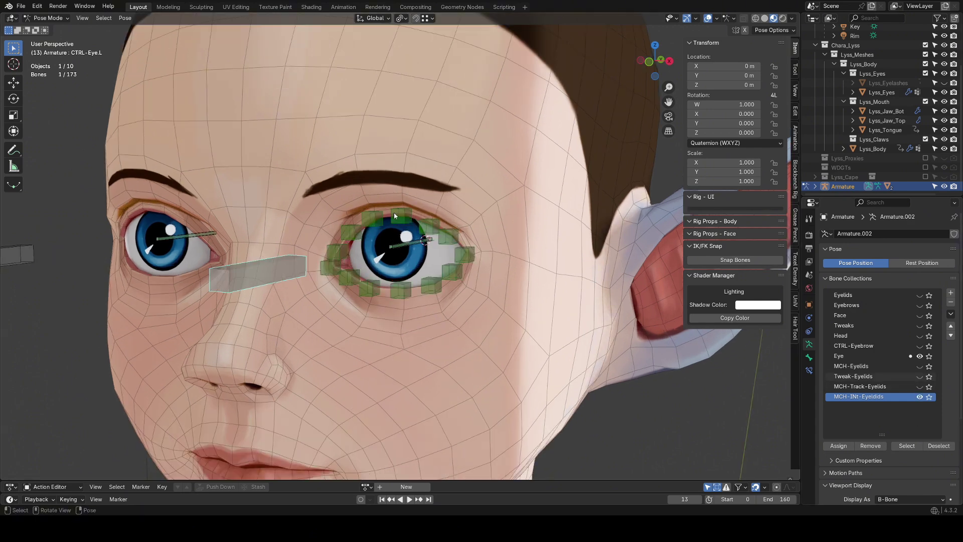
click(399, 216)
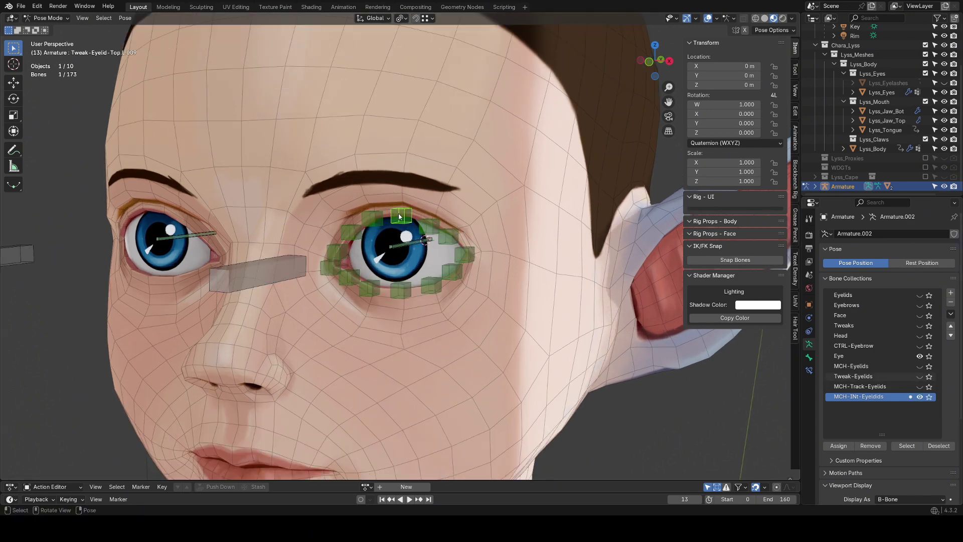
click(808, 357)
scroll(873, 430, down, 10)
scroll(392, 236, up, 2)
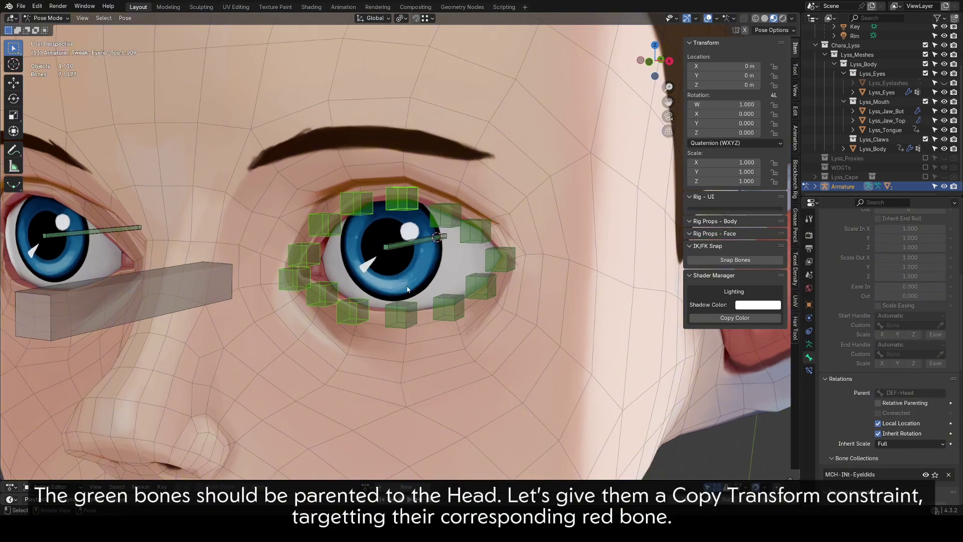
click(404, 308)
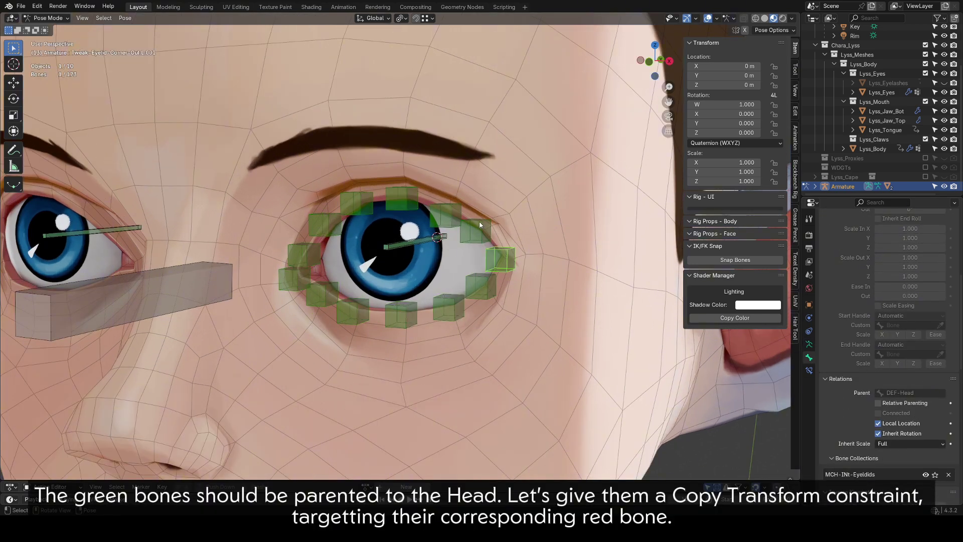
Show MCH-Track-Eyelids and give the outermost upper-lid green bone a Copy Transforms constraint targeting its matching red bone.
click(808, 344)
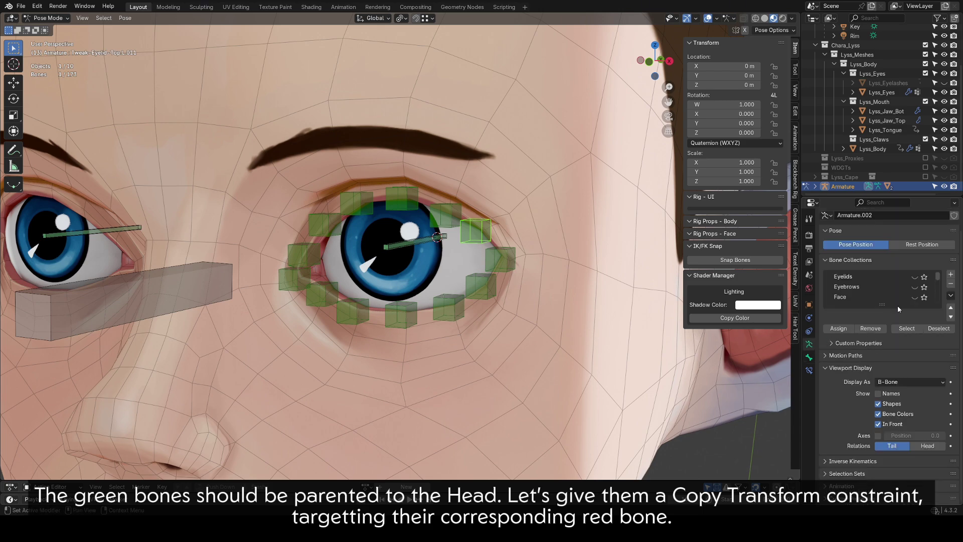
drag(883, 303, 883, 446)
click(920, 368)
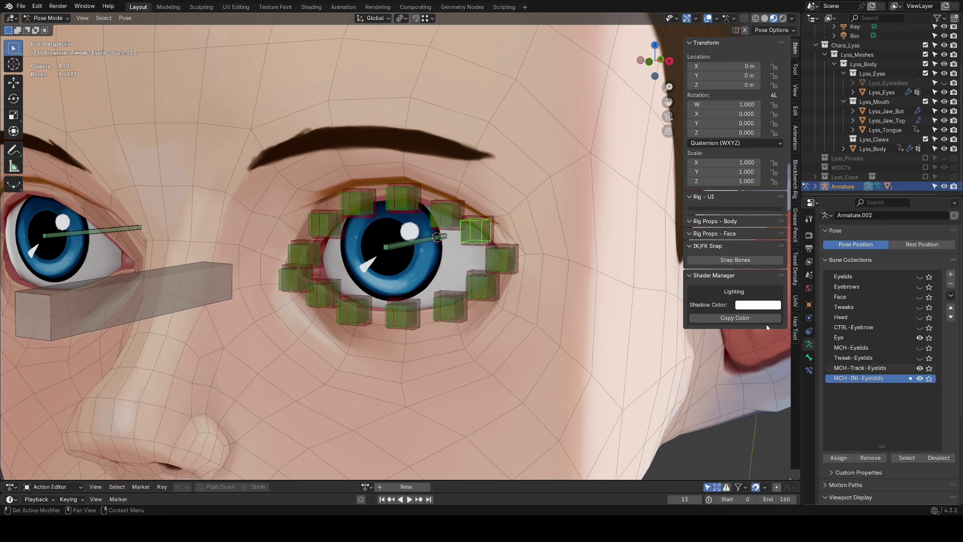
middle_drag(451, 261, 454, 293)
scroll(455, 295, up, 3)
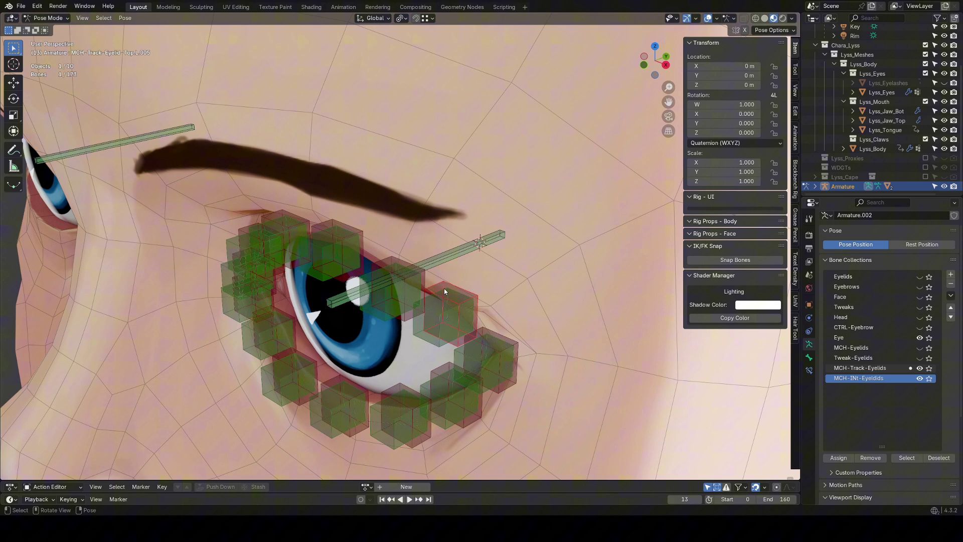
key(shift+ctrl+c)
click(504, 290)
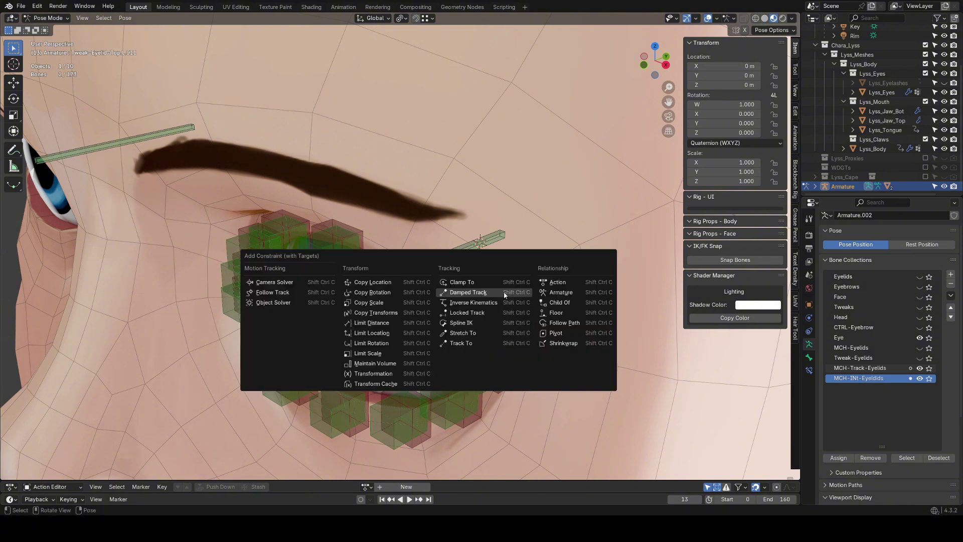
click(396, 313)
Test-move the left eye control to check how the constrained green bone follows its red bone.
scroll(451, 310, down, 3)
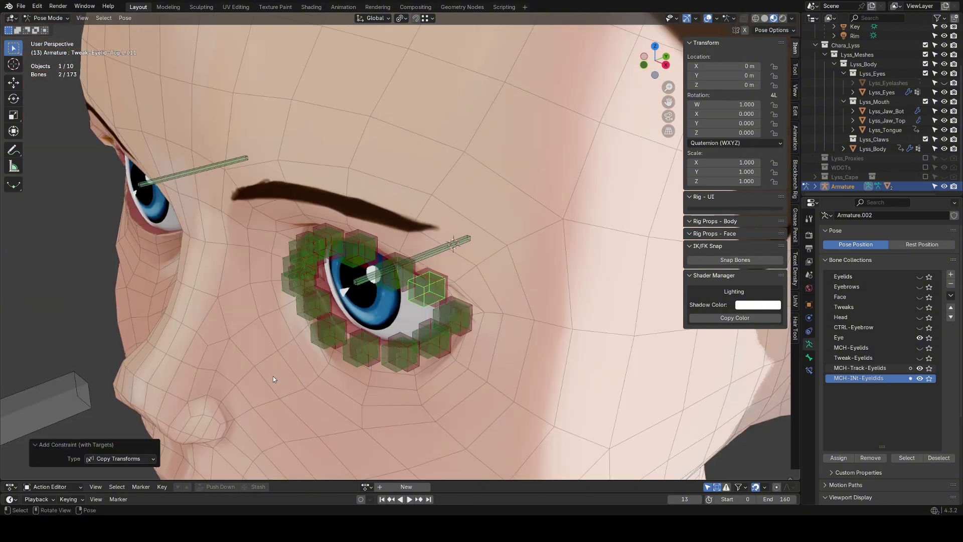
click(85, 401)
key(g)
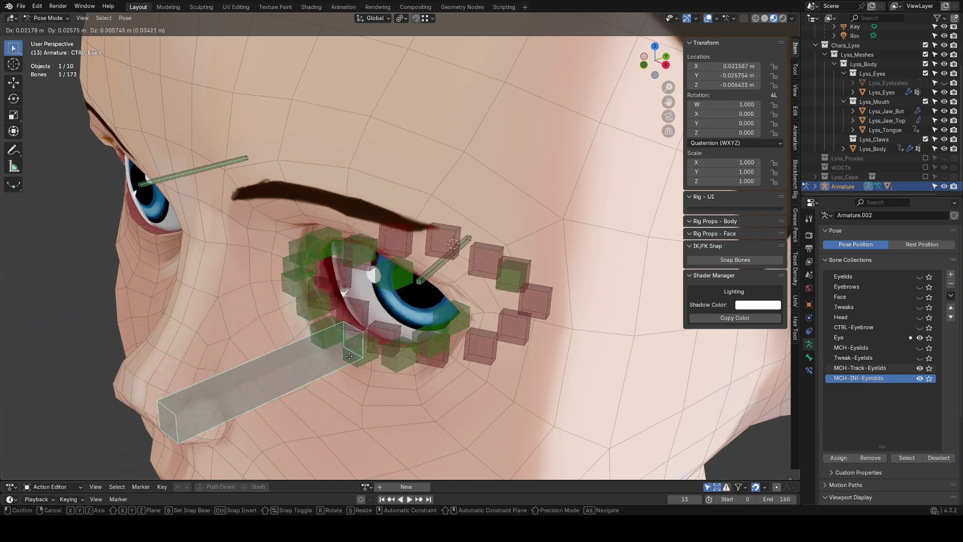
key(Escape)
Add Copy Transforms constraints to the green bones at the outer eye corner and outermost lower lid, targeting their red bones.
scroll(485, 334, up, 2)
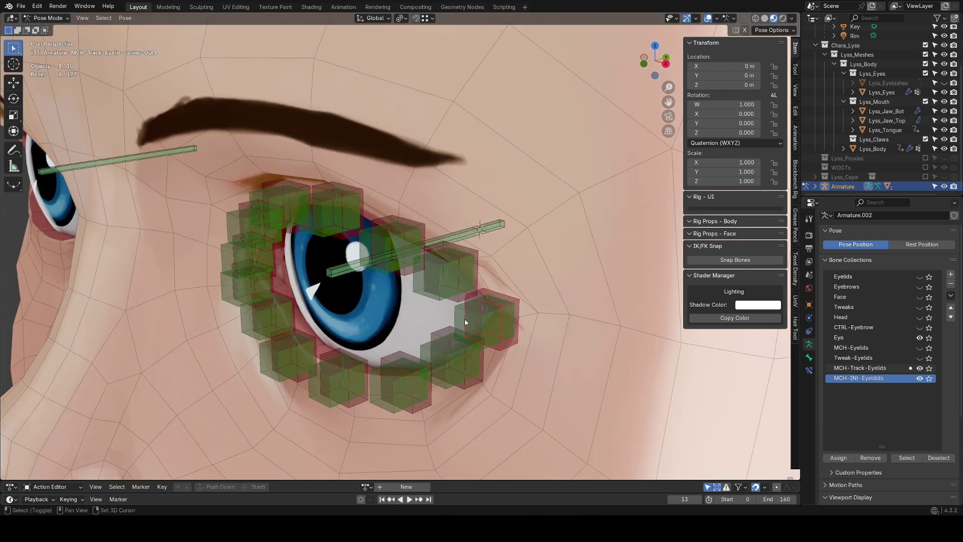
shift+click(465, 317)
key(q)
click(463, 318)
click(476, 363)
shift+click(447, 374)
key(q)
click(448, 375)
Add Copy Transforms constraints to the next three lower-lid green bones towards the nose, each targeting its red bone.
click(423, 401)
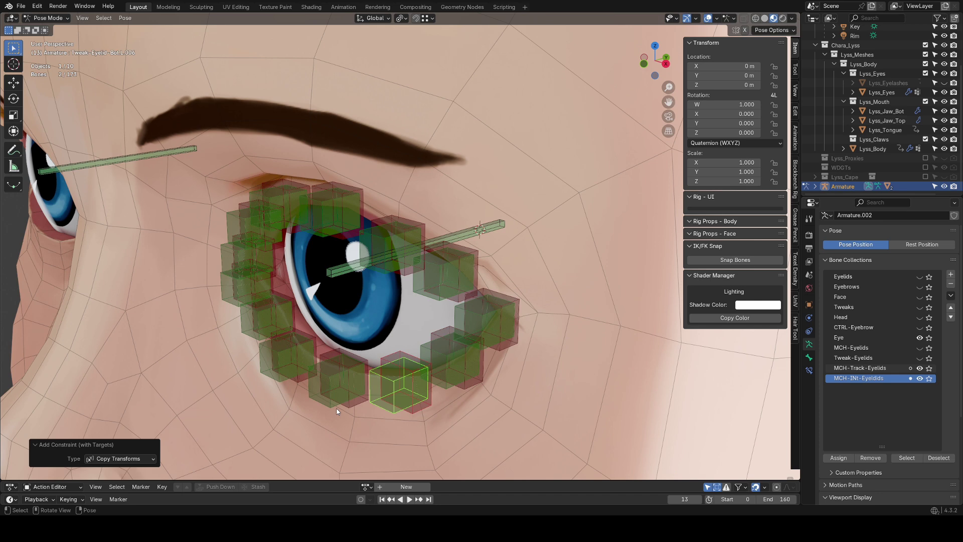
click(352, 401)
shift+click(326, 393)
key(q)
click(326, 393)
middle_drag(326, 392, 413, 391)
click(384, 383)
shift+click(370, 366)
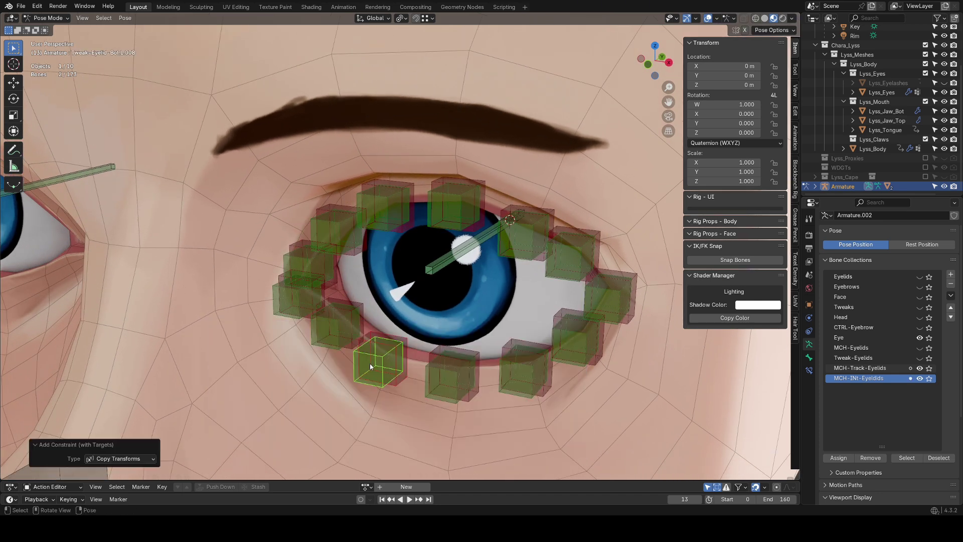
Constrain the innermost lower-lid and inner-corner green bones to their red bones with Copy Transforms.
click(357, 344)
shift+click(340, 340)
key(ctrl+shift+c)
click(335, 335)
click(315, 312)
shift+click(300, 315)
key(ctrl+shift+c)
click(301, 317)
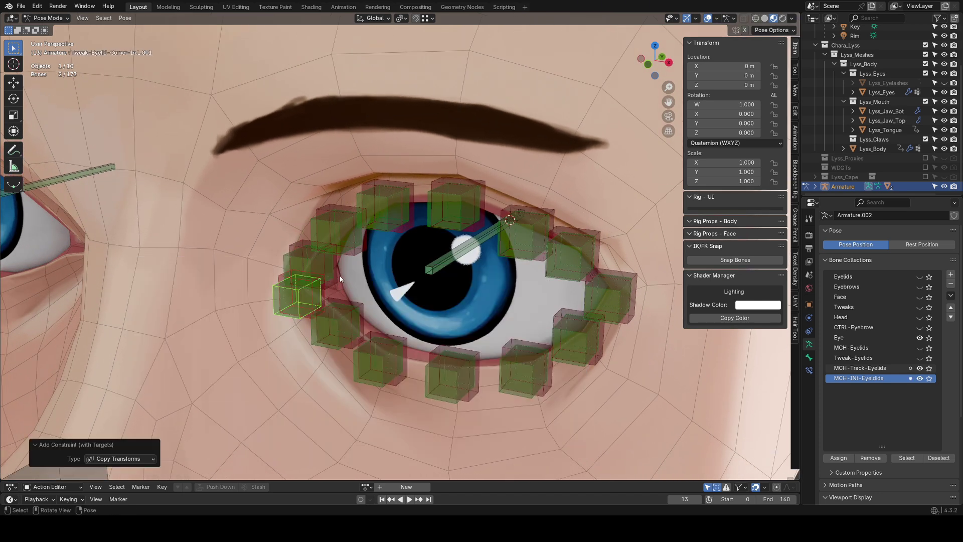
Constrain the two innermost upper-lid green bones to their matching red bones with Copy Transforms.
click(334, 265)
shift+click(312, 267)
key(ctrl+shift+c)
click(312, 266)
click(324, 206)
shift+click(314, 222)
key(ctrl+shift+c)
click(315, 222)
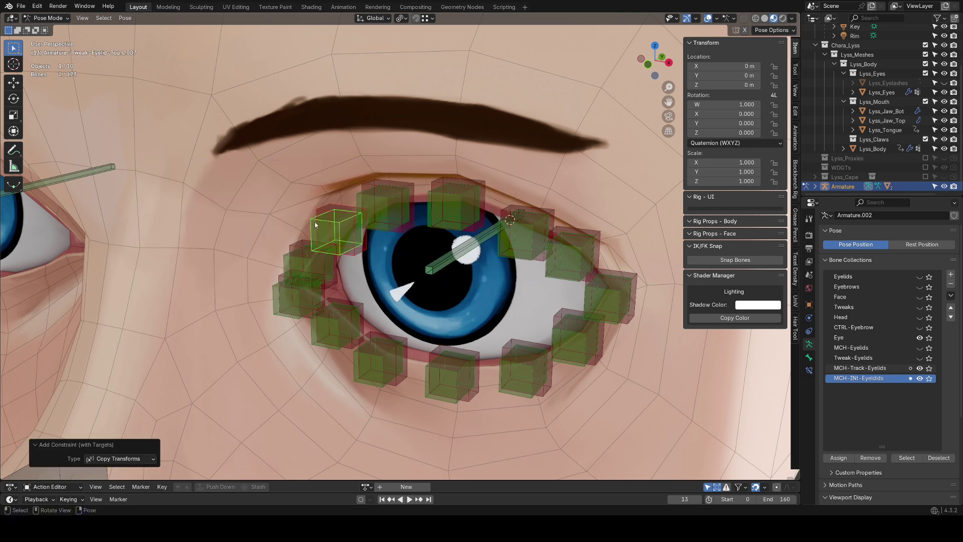
Add Copy Transforms constraints to the remaining upper-lid green bones, targeting their corresponding red bones.
key(ctrl+shift+c)
click(387, 214)
click(447, 183)
shift+click(454, 221)
key(ctrl+shift+c)
click(552, 215)
shift+click(539, 227)
key(ctrl+shift+c)
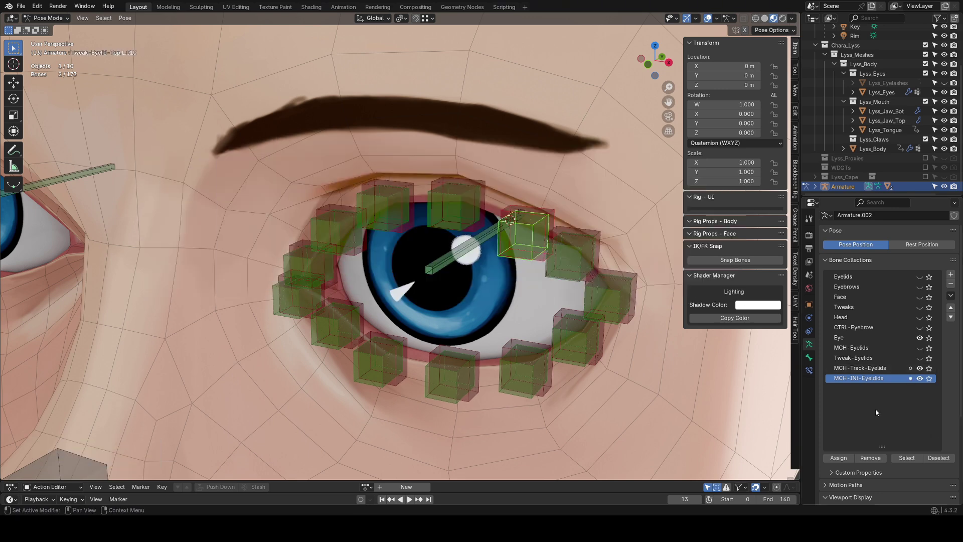
Check the Copy Transforms constraints and their targets on the upper-lid and outer-corner green bones.
click(808, 371)
key(ctrl+shift+c)
click(546, 216)
click(579, 251)
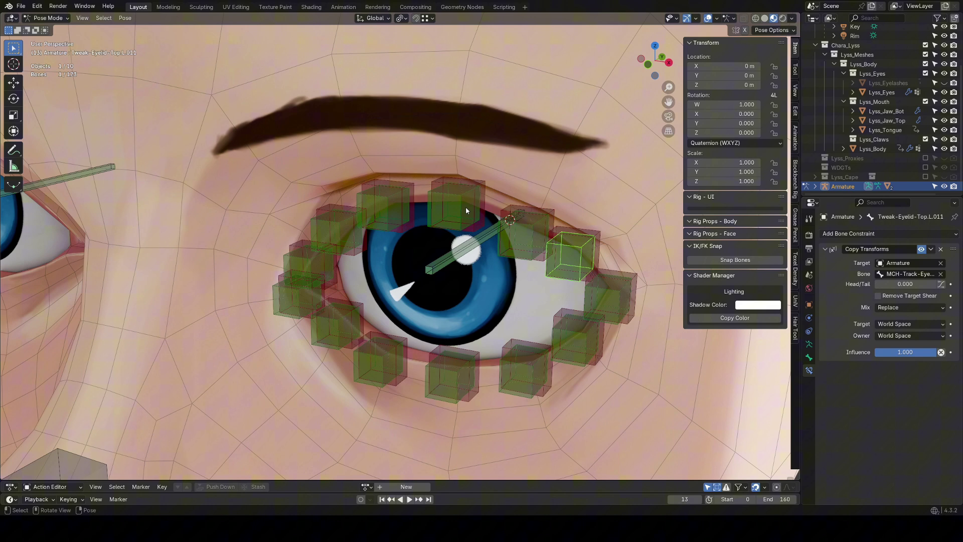
click(466, 207)
click(387, 210)
click(572, 256)
click(608, 297)
Hide MCH-Track-Eyelids, select all the green bones and set their Copy Transforms influence to 0.250 together.
click(808, 344)
drag(882, 335, 884, 437)
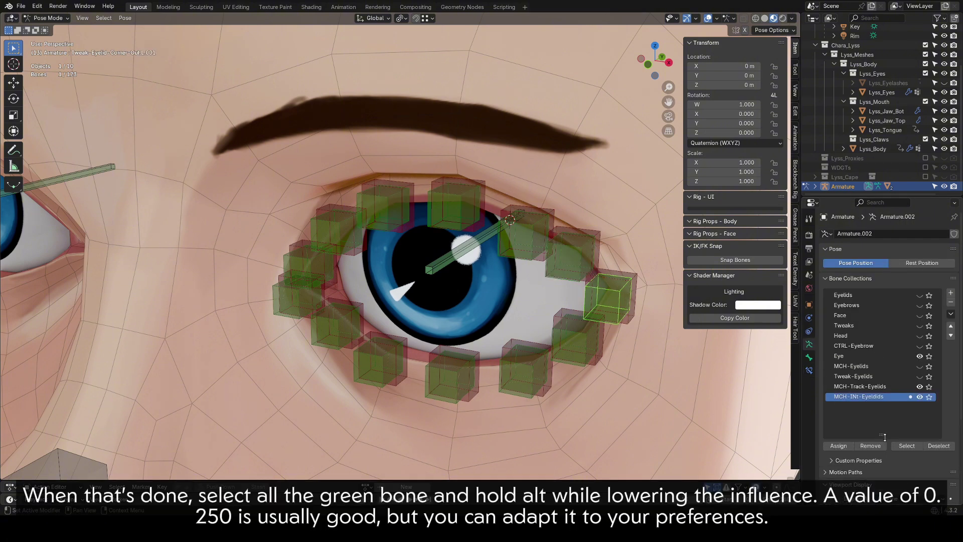
click(919, 387)
scroll(445, 221, down, 1)
click(444, 221)
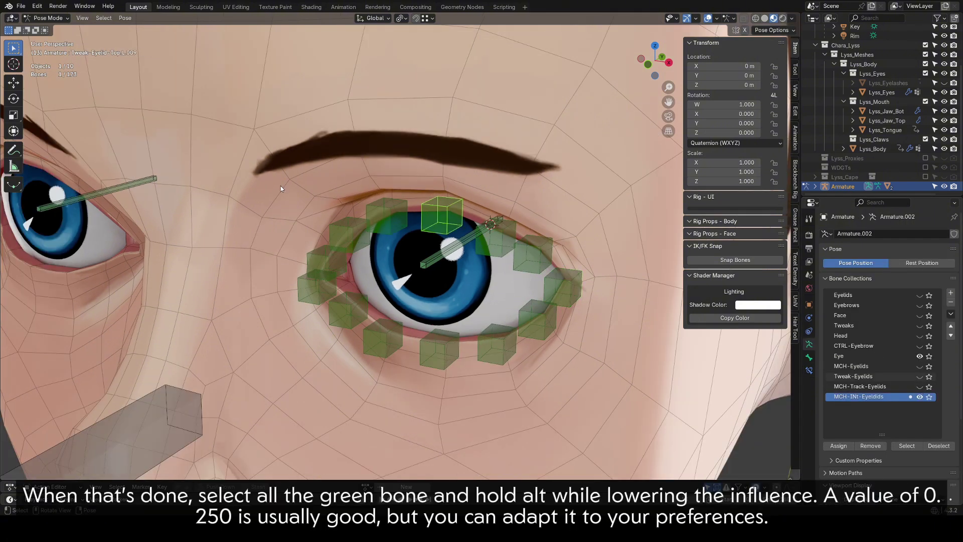
shift+drag(281, 186, 379, 354)
shift+drag(497, 246, 577, 326)
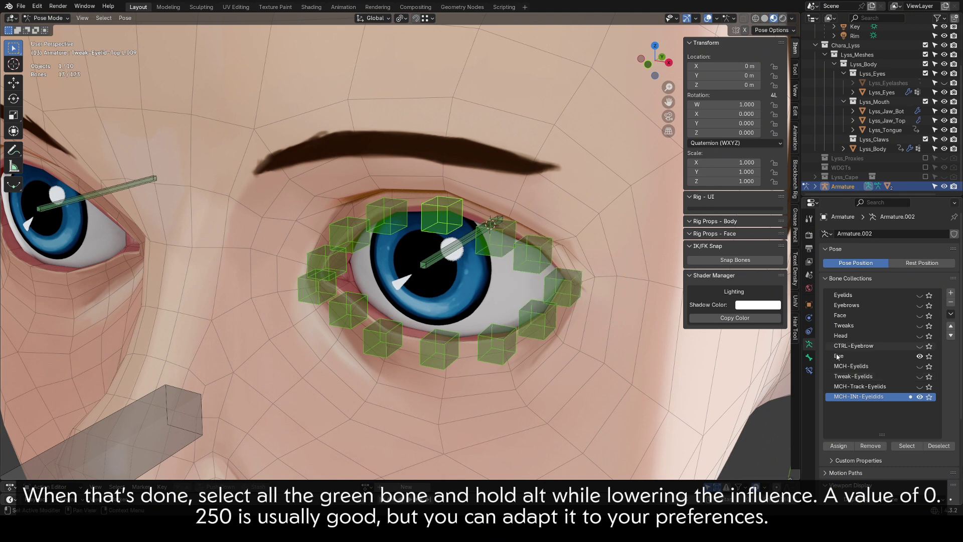
click(808, 369)
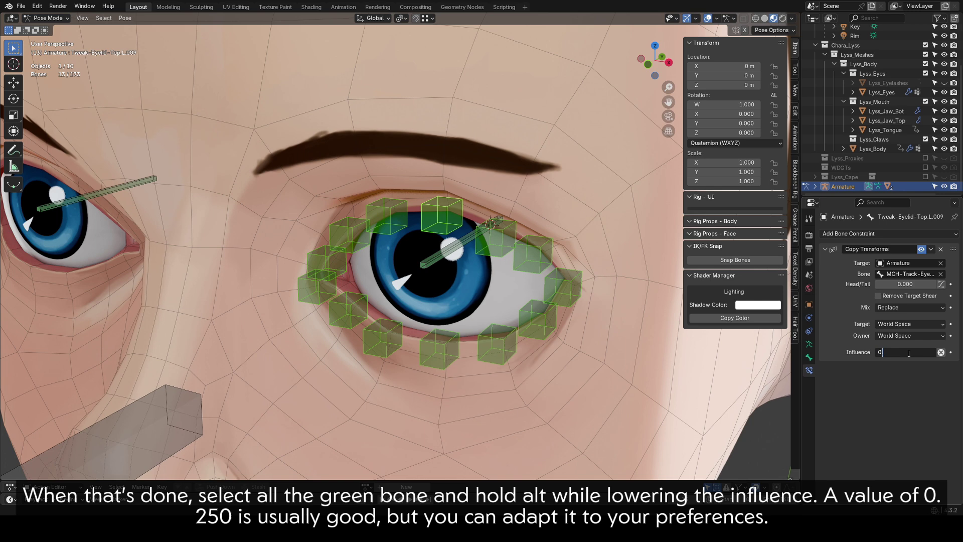
Test-move the left eye control to check how strongly the green bones follow at the reduced influence.
scroll(325, 245, down, 4)
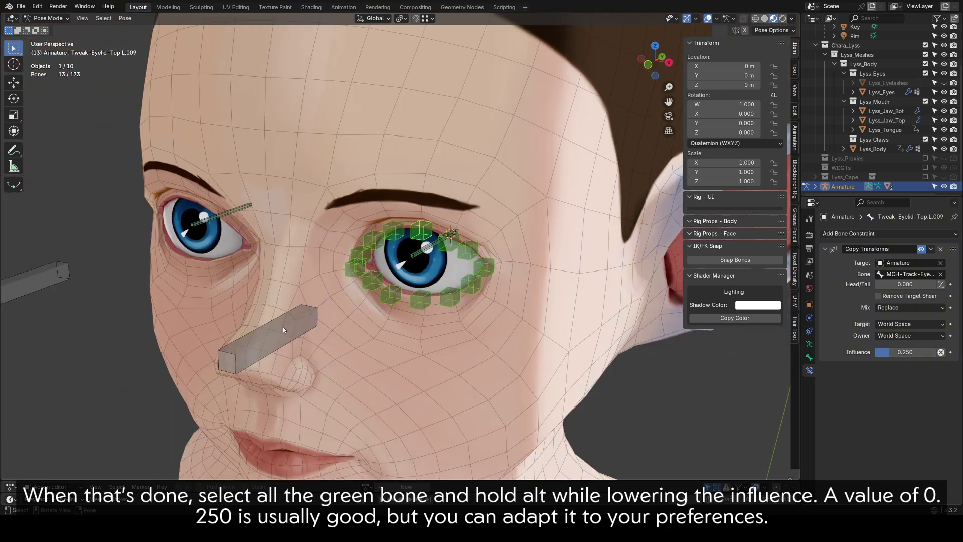
click(283, 326)
key(g)
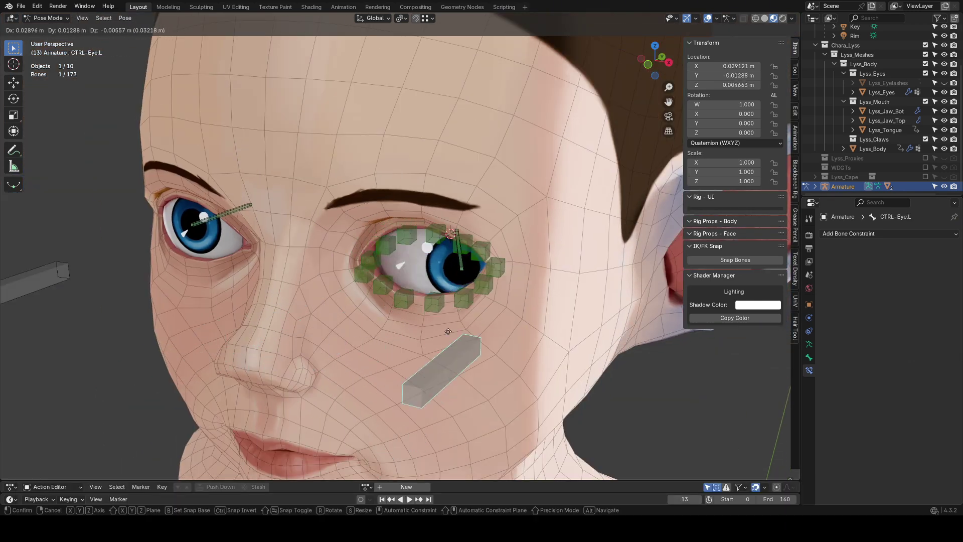
key(Escape)
Show Tweak-Eyelids and, in Edit Mode, parent the middle upper-lid tweaker to its green bone with Keep Offset.
click(809, 344)
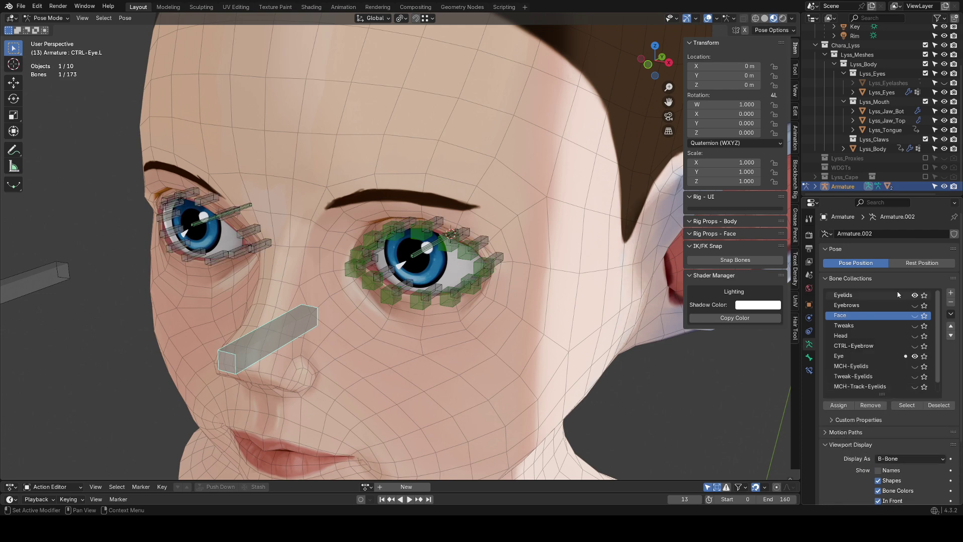
drag(885, 405, 885, 414)
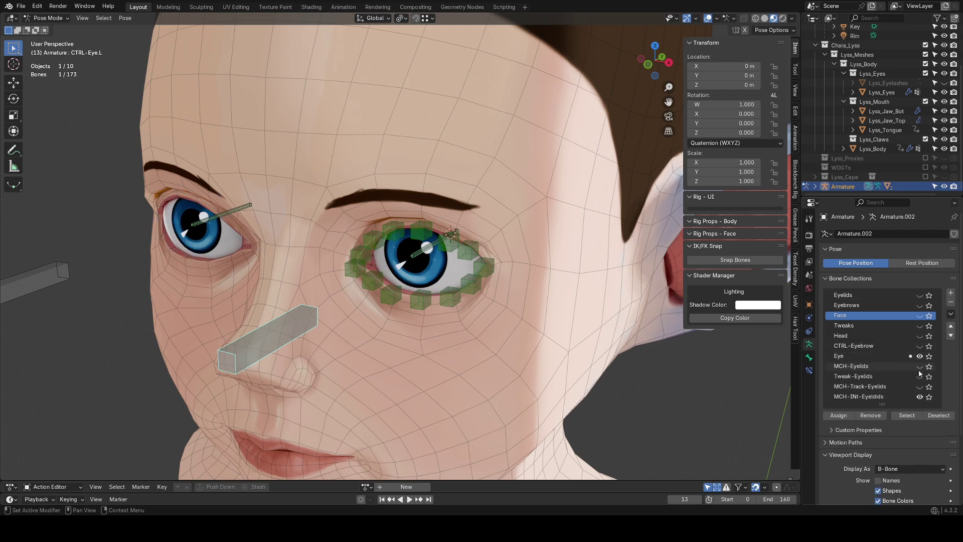
click(920, 376)
scroll(392, 240, up, 4)
click(399, 241)
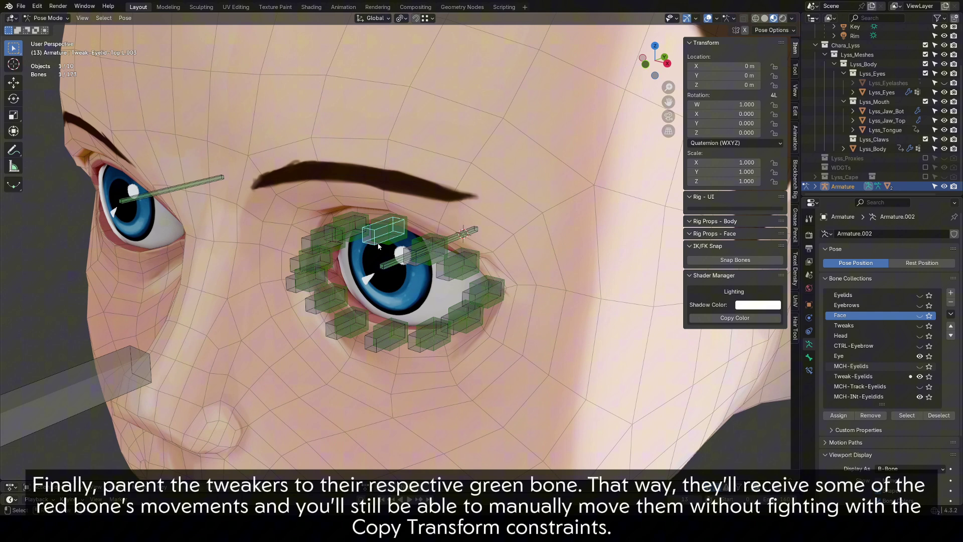
scroll(399, 241, up, 3)
key(Tab)
key(ctrl+p)
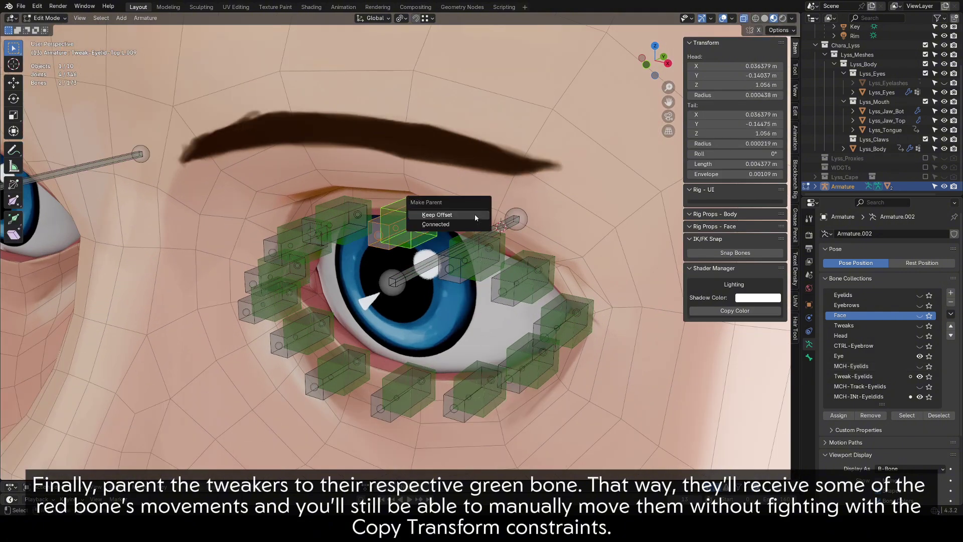
click(474, 214)
Parent the two outer upper-lid tweakers to their respective green bones with Keep Offset.
click(490, 271)
shift+click(490, 272)
key(ctrl+p)
click(490, 273)
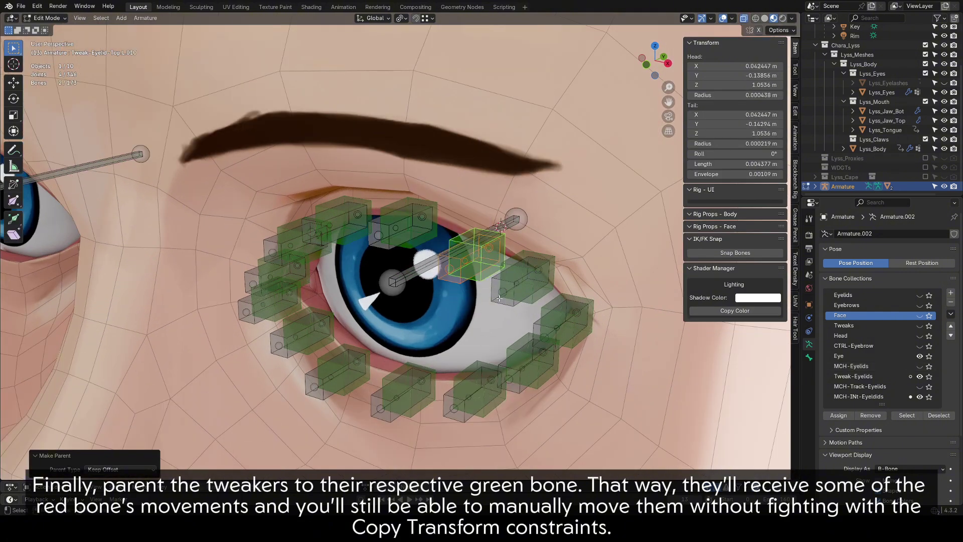
click(502, 297)
shift+click(528, 295)
key(ctrl+p)
click(528, 296)
Parent the outer-corner and outermost lower-lid tweakers to their respective green bones.
click(540, 336)
shift+click(569, 336)
key(ctrl+p)
click(568, 337)
click(512, 383)
shift+click(542, 385)
key(ctrl+p)
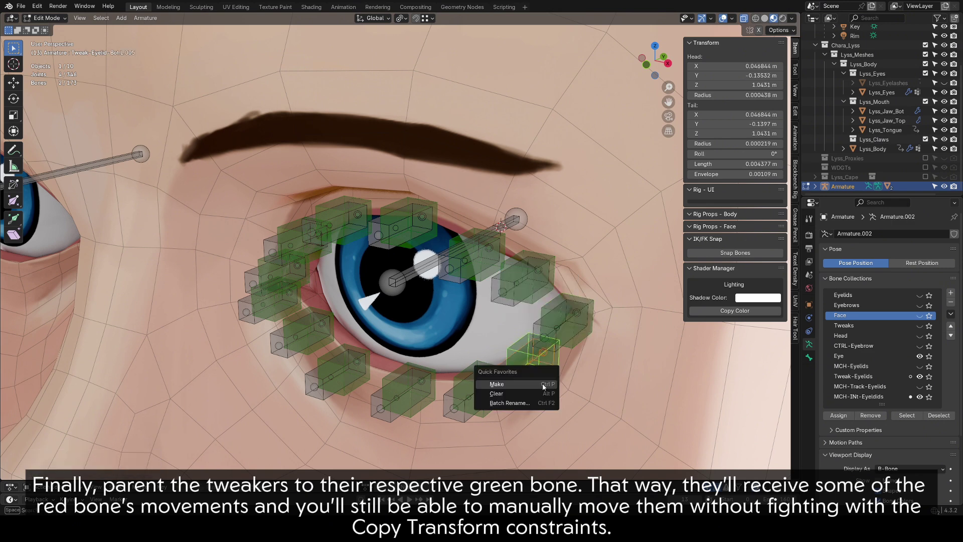
click(543, 386)
Parent the middle and inner lower-lid tweakers to their respective green bones.
click(386, 419)
shift+click(412, 410)
key(ctrl+p)
click(412, 412)
click(320, 394)
shift+click(344, 391)
key(ctrl+p)
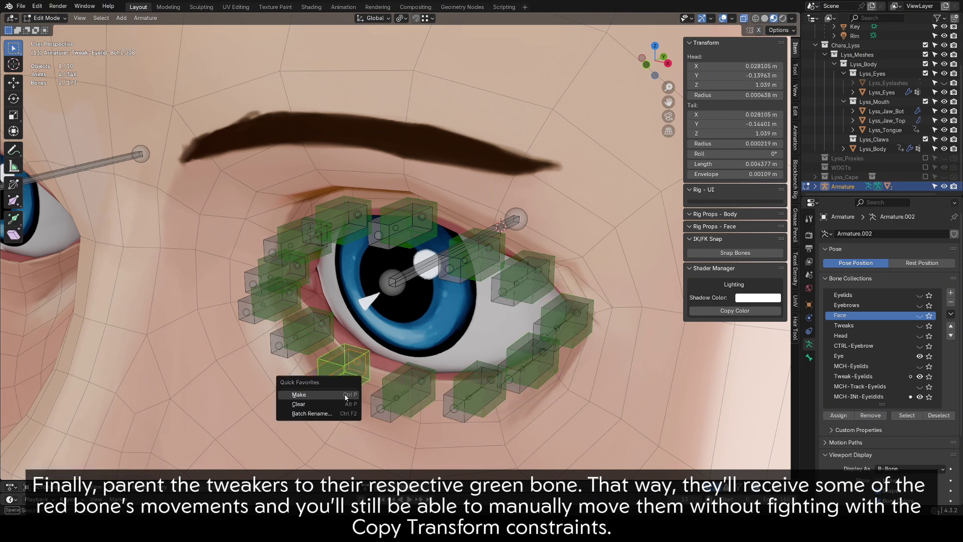
click(345, 395)
Parent the remaining tweakers around the inner corner and upper lid to their respective green bones.
key(ctrl+p)
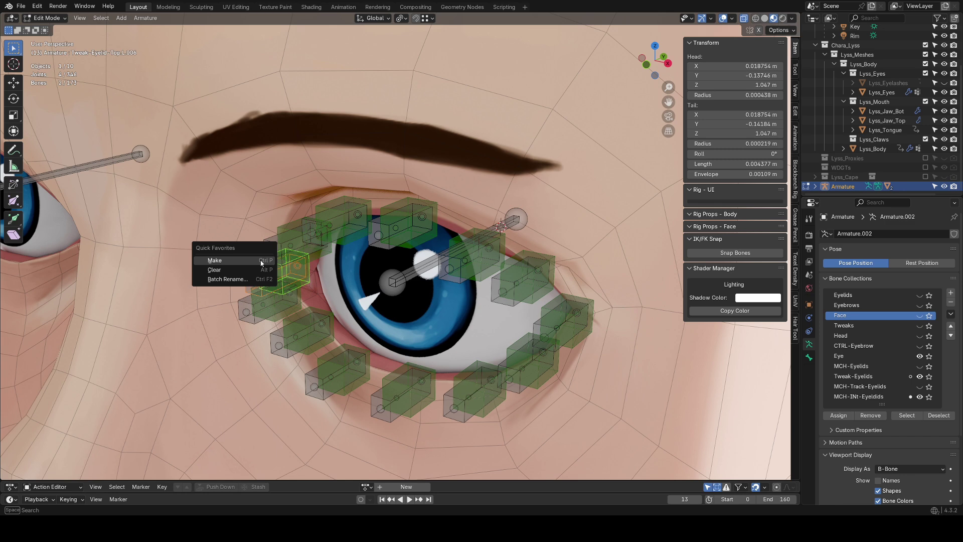
click(230, 269)
click(311, 214)
shift+click(418, 257)
key(ctrl+p)
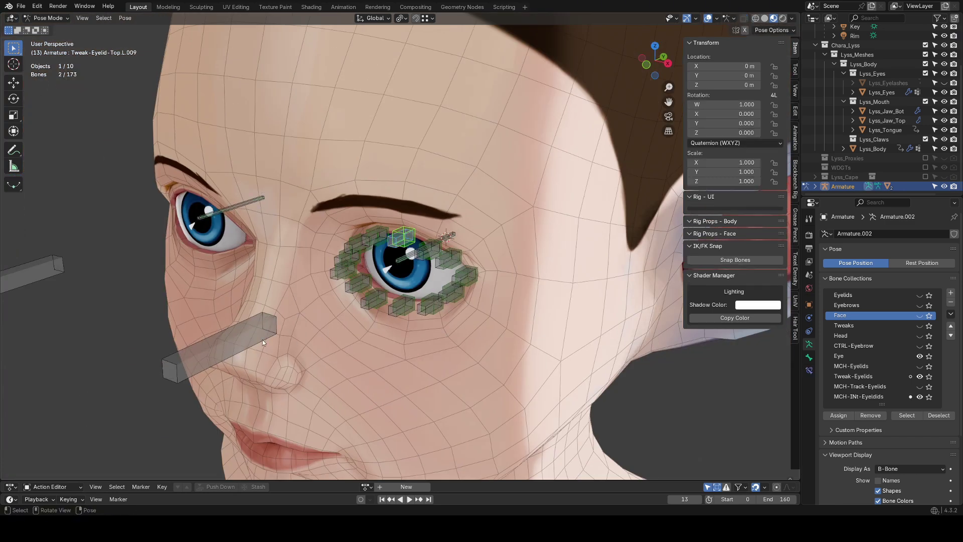
Hide Tweak-Eyelids and the viewport overlays, and test-move the left eye control to check the eyelid deformation.
key(g)
key(Escape)
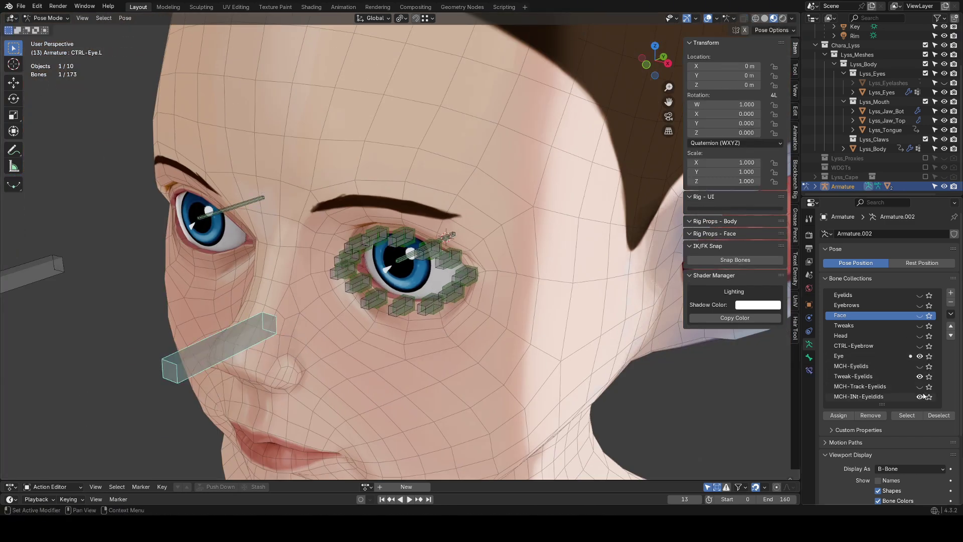
click(919, 376)
key(g)
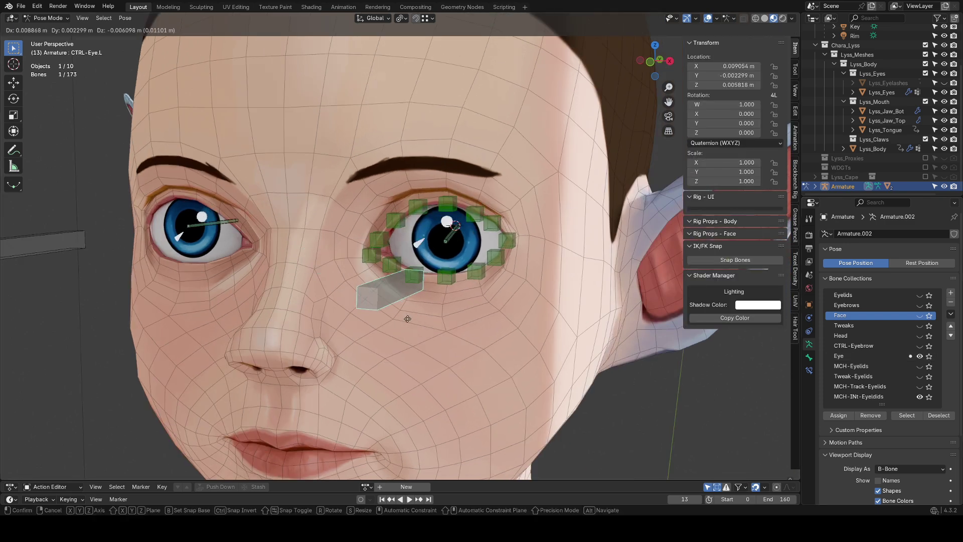
key(shift+alt+z)
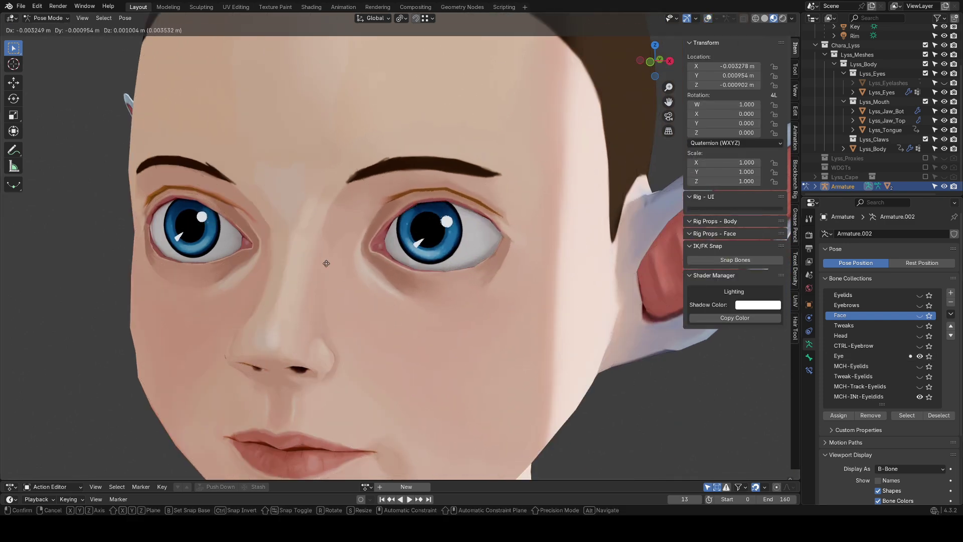
Lower the left eye controller and set the Copy Transforms influence of the upper-middle left eyelid tweak bone to 0.25.
click(355, 422)
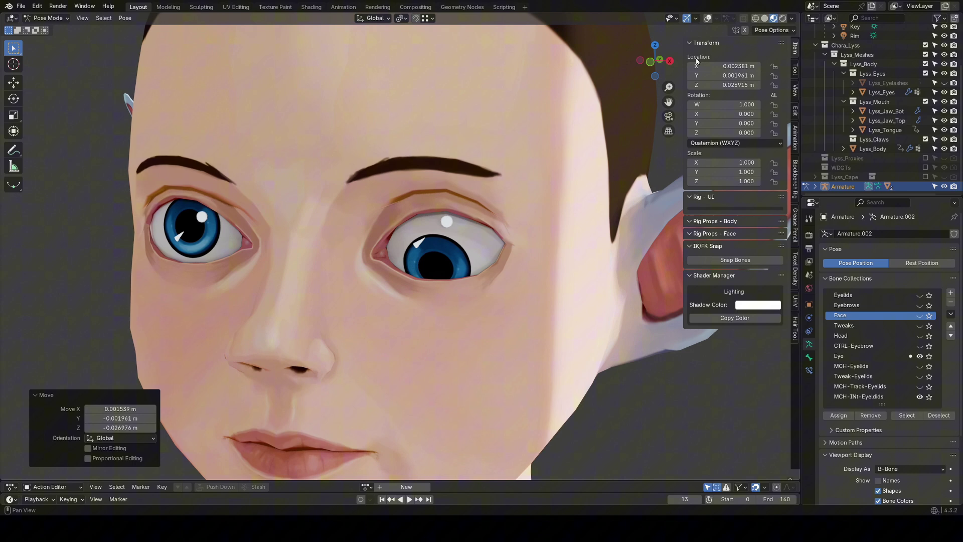
click(709, 18)
click(443, 213)
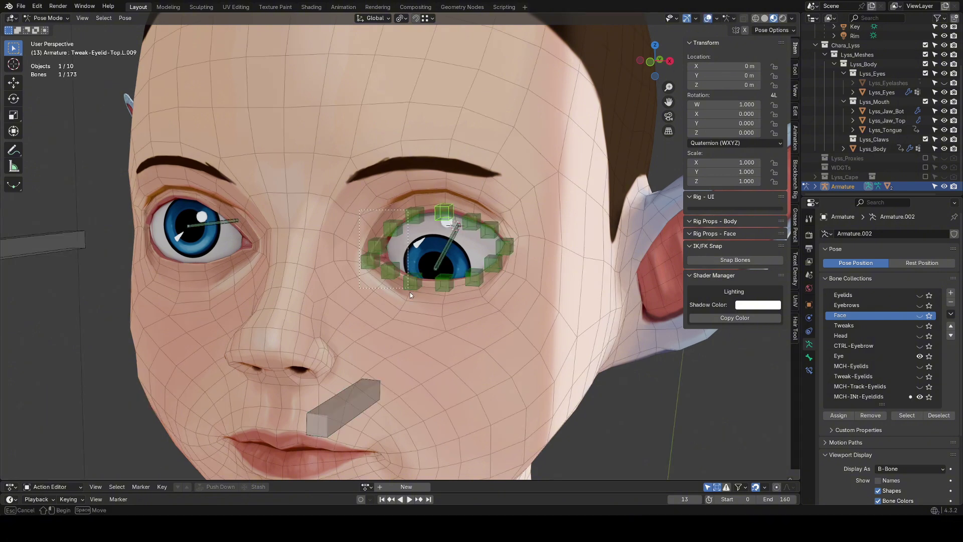
click(708, 18)
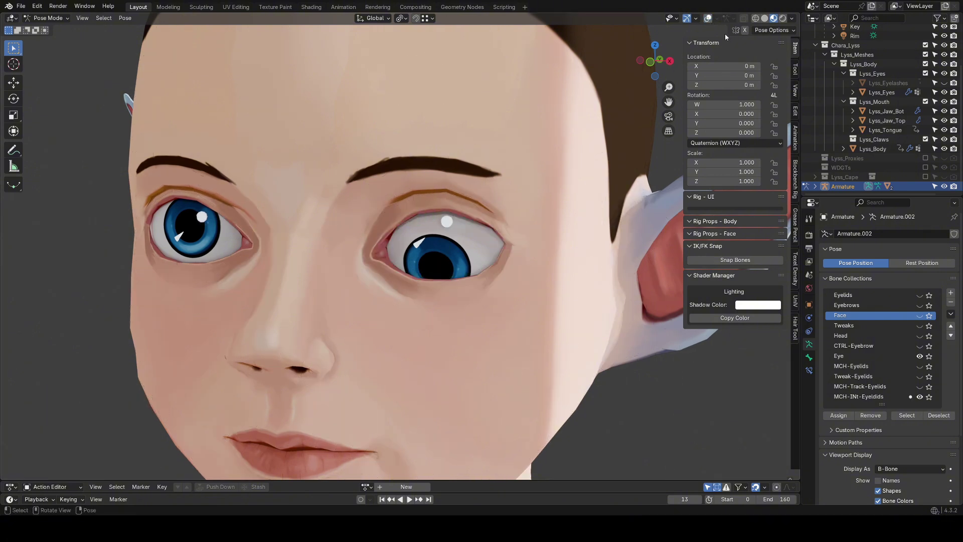
click(809, 370)
mouse_move(894, 355)
mouse_down()
mouse_move(880, 355)
mouse_move(940, 355)
mouse_move(875, 355)
mouse_move(886, 352)
mouse_up()
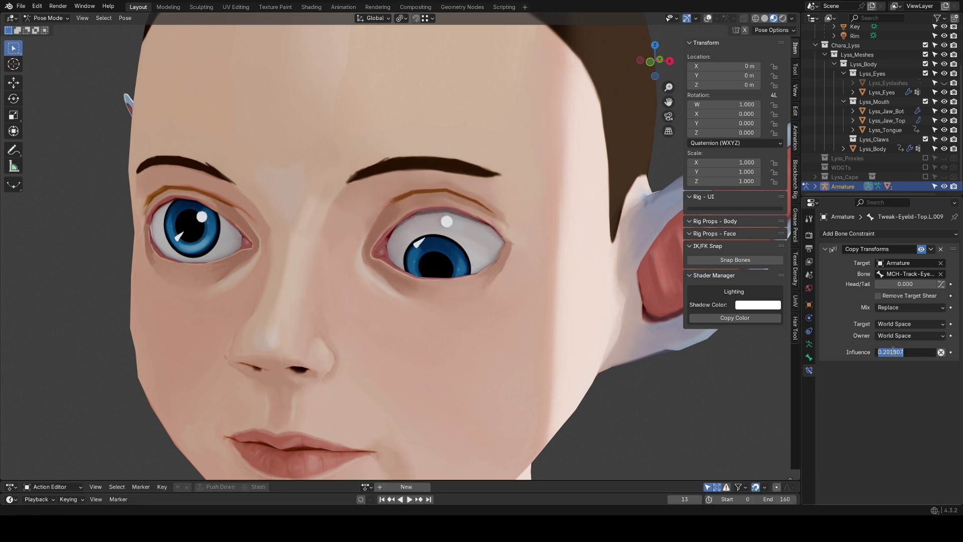
text(25)
key(Return)
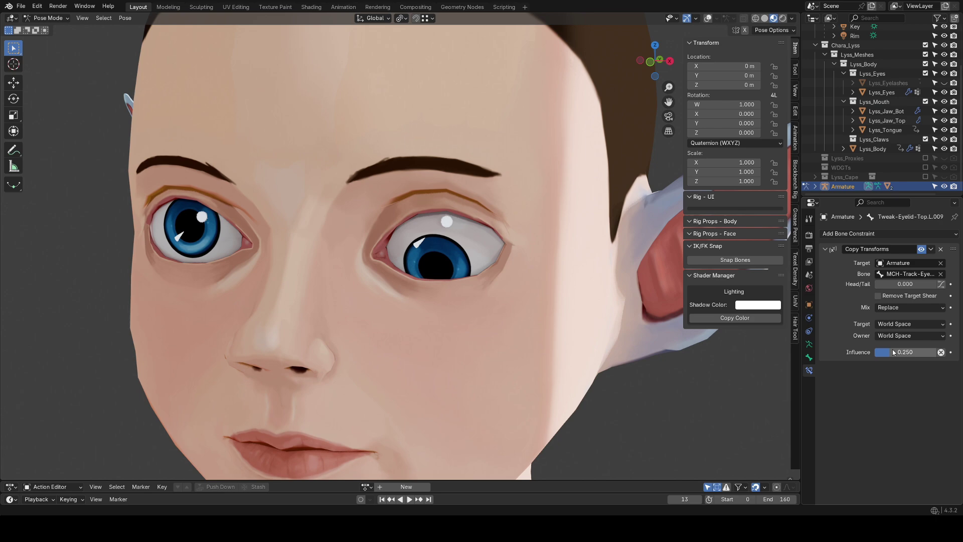
Show the viewport overlays and clear the left eye controller's location.
click(708, 19)
click(366, 392)
key(alt+g)
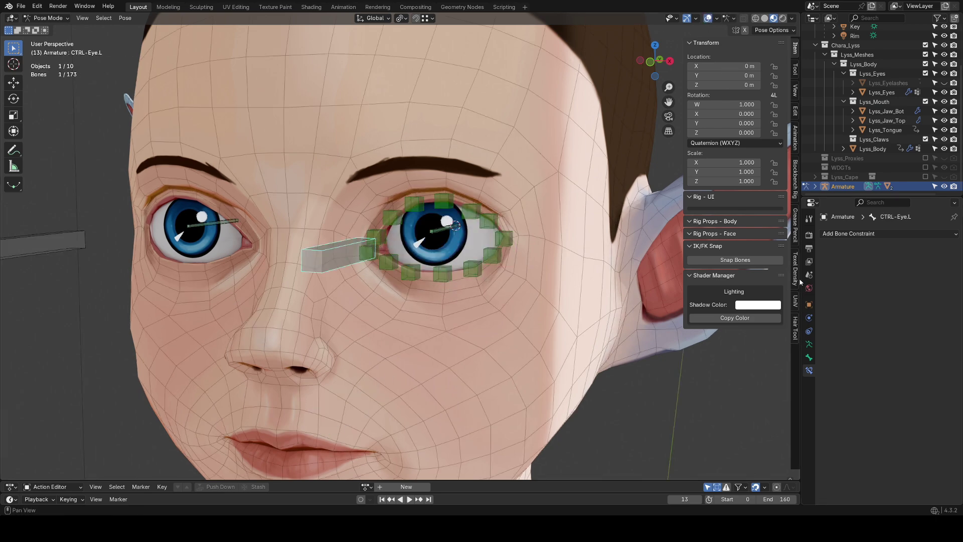
Enlarge the bone collections list and make the MCH-Eyelids, Tweak-Eyelids and MCH-Track-Eyelids collections visible.
click(810, 344)
drag(889, 320, 892, 435)
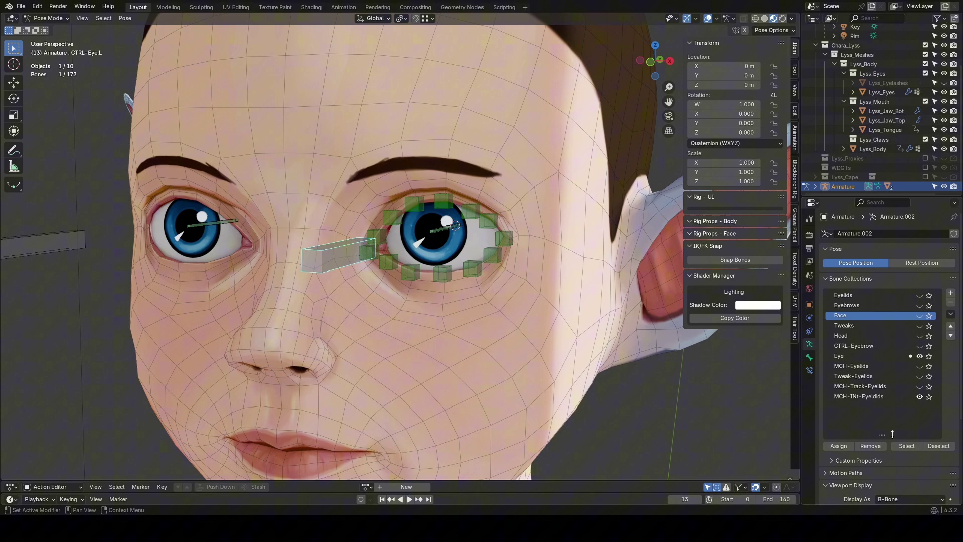
drag(920, 366, 920, 386)
scroll(372, 302, down, 3)
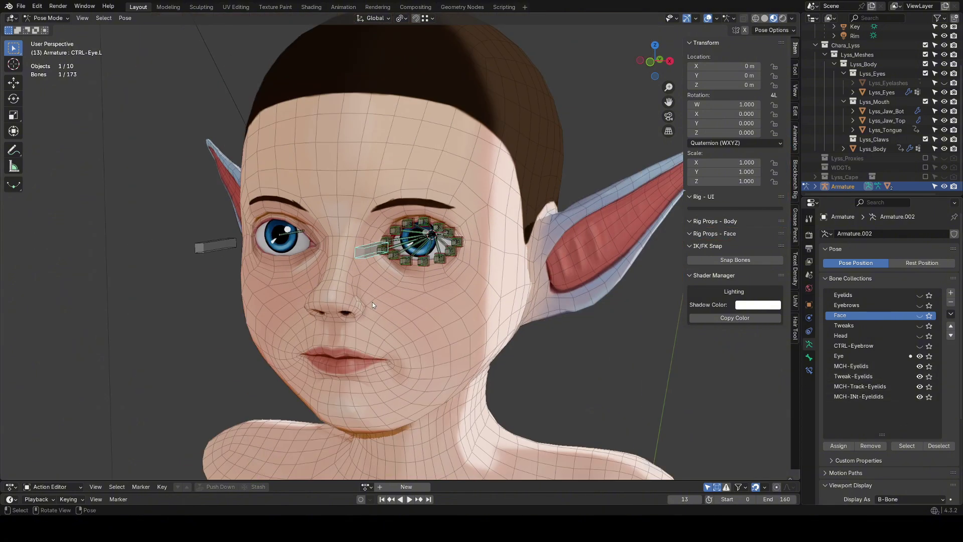
Symmetrize the left eye and eyelid bones to the right side in Edit Mode, and return to Pose Mode.
middle_drag(372, 302, 403, 303)
drag(369, 160, 522, 273)
key(Tab)
right_click(524, 239)
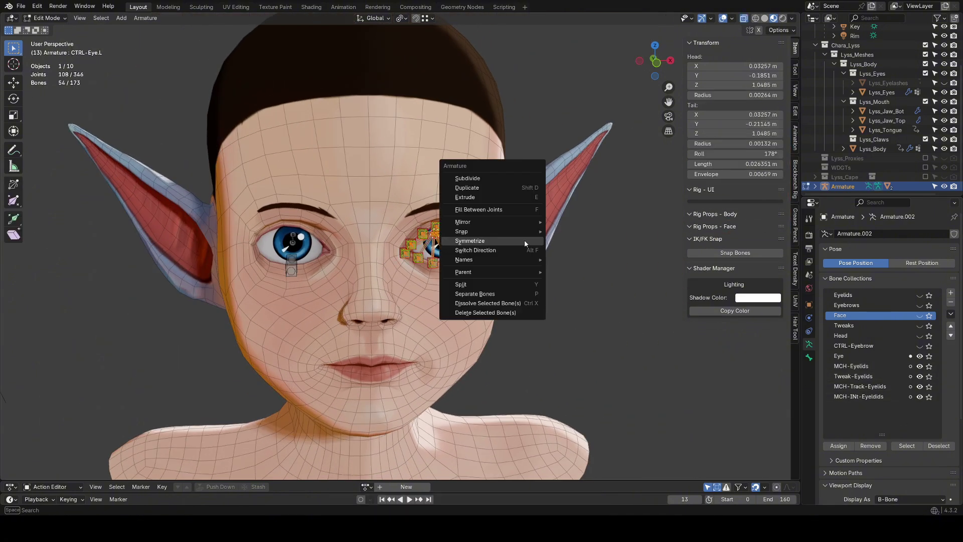
click(524, 240)
middle_drag(321, 261, 301, 262)
scroll(233, 273, up, 2)
key(ctrl+Tab)
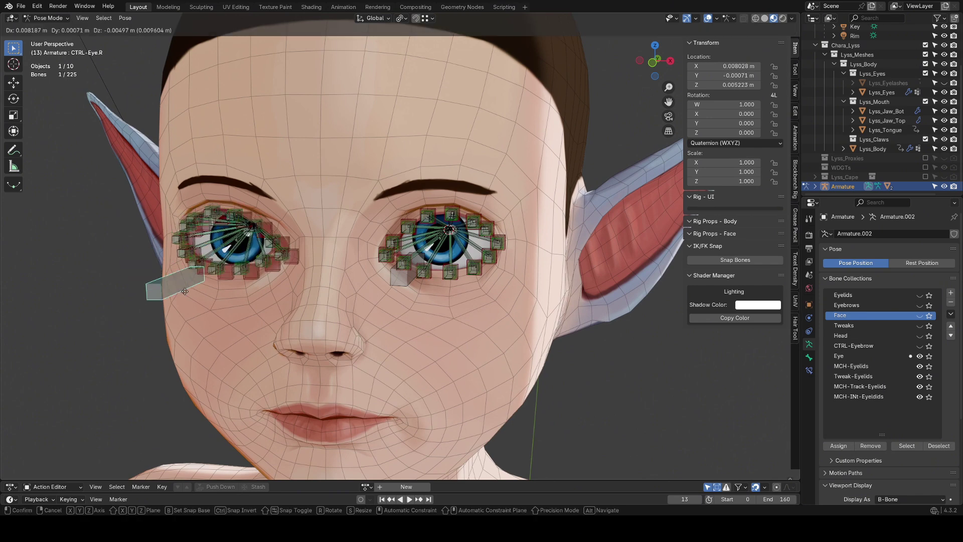
Hide the four eyelid bone collections and test how both eyes follow when their controllers move together.
key(g)
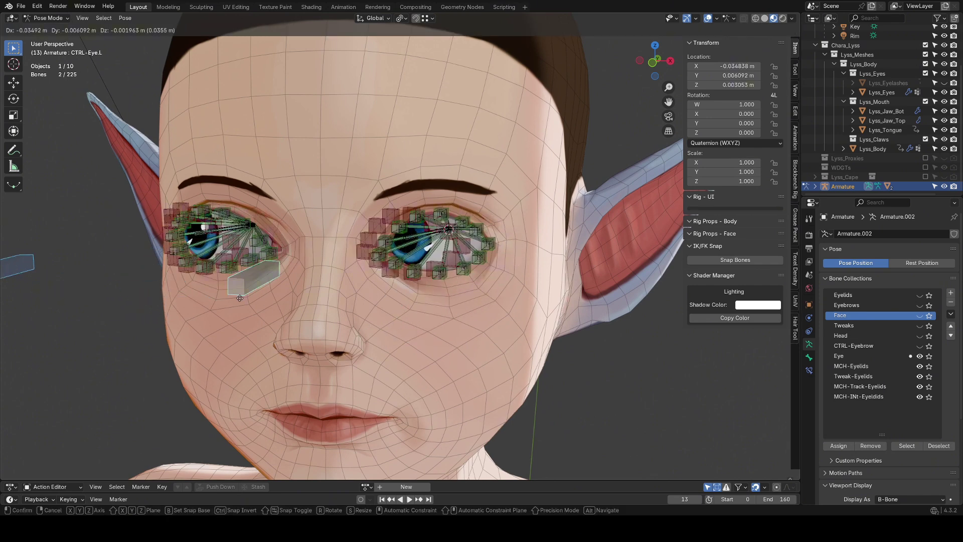
right_click(251, 295)
drag(919, 366, 920, 396)
key(g)
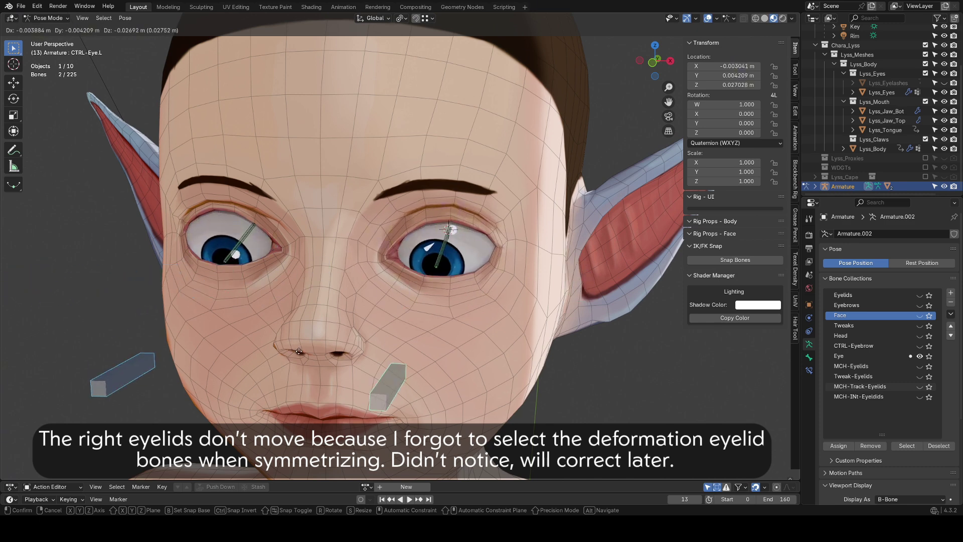
key(Escape)
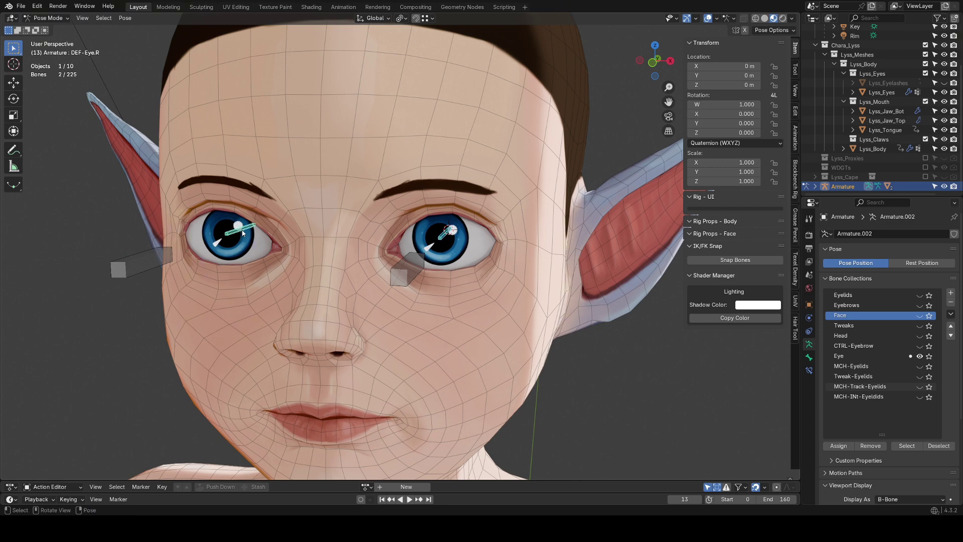
Move both DEF-Eye bones out of the Eye bone collection and test-move the left eye controller.
key(m)
click(225, 243)
click(409, 278)
key(g)
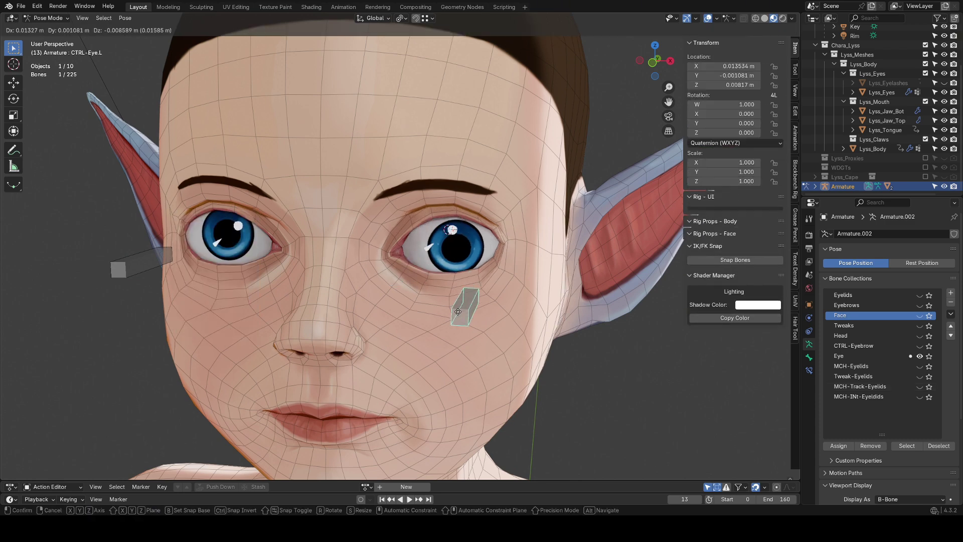
right_click(435, 312)
Show the Tweak-Eyelids bone collection and check how the eyelid tweak bones follow the left eye controller.
middle_drag(464, 304, 438, 299)
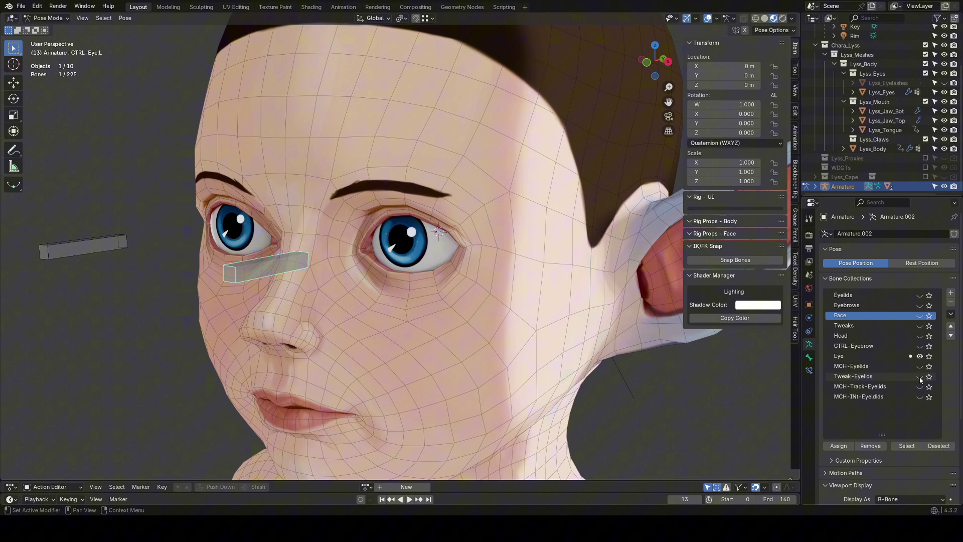
click(920, 377)
middle_drag(432, 366, 415, 315)
key(g)
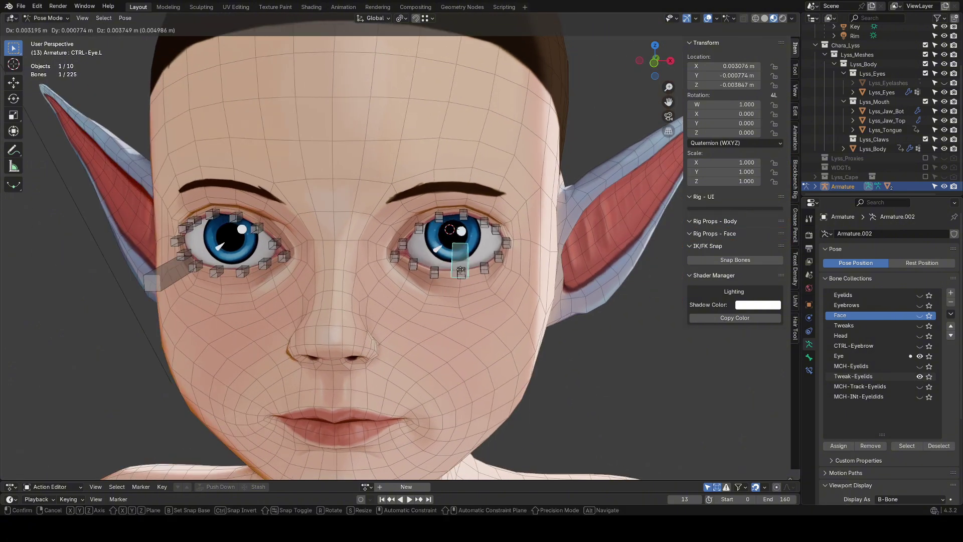
right_click(510, 346)
Duplicate the left eye controller in Edit Mode, place the copy before the upper eyelid and scale it to about 0.376.
key(Tab)
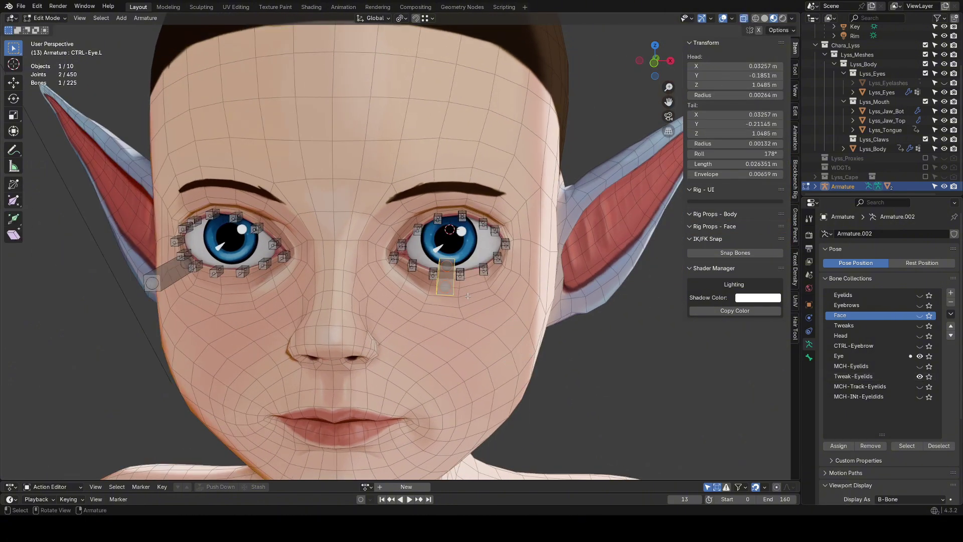
key(KP_3)
key(shift+d)
click(451, 278)
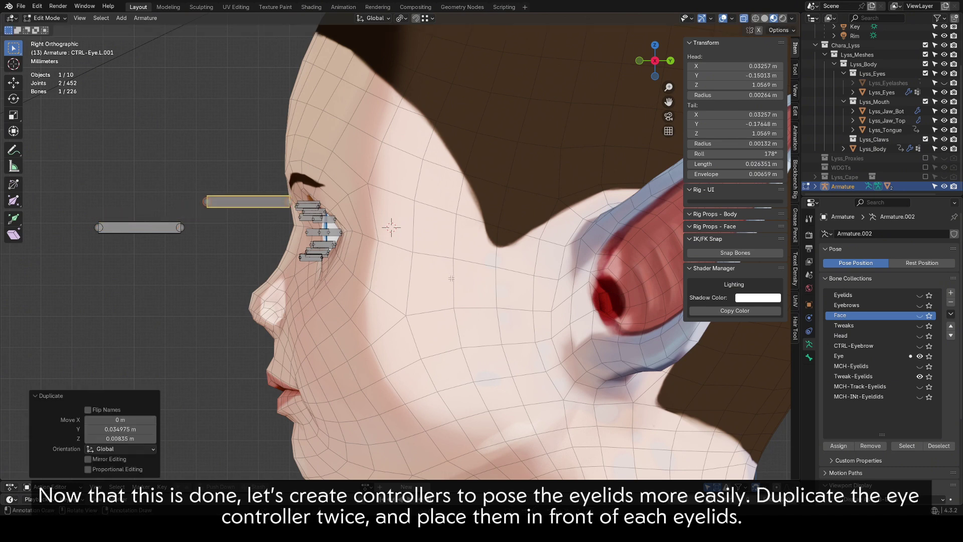
key(s)
click(351, 236)
Duplicate the small upper eyelid controller and place the copy about 0.021 m lower along Z, before the lower eyelid.
key(shift+d)
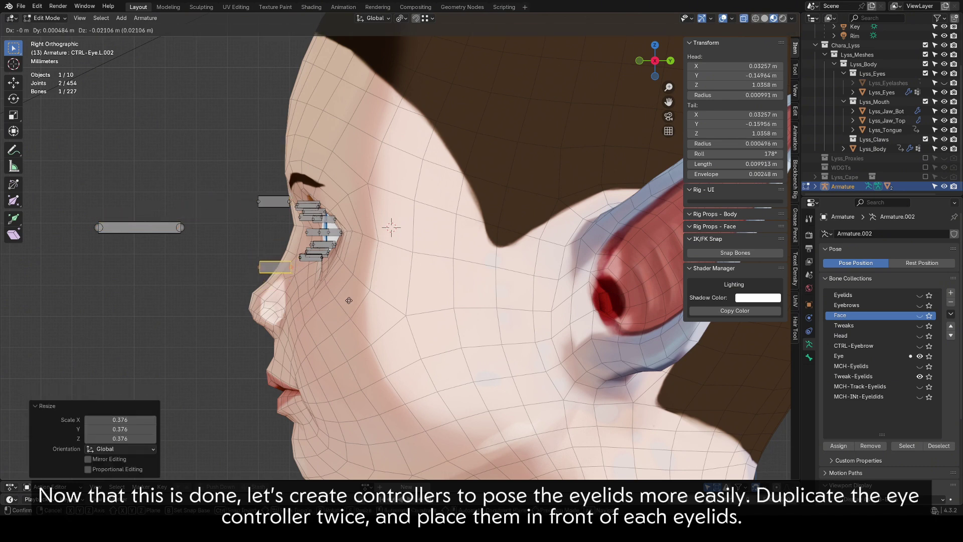
key(Escape)
key(g)
key(z)
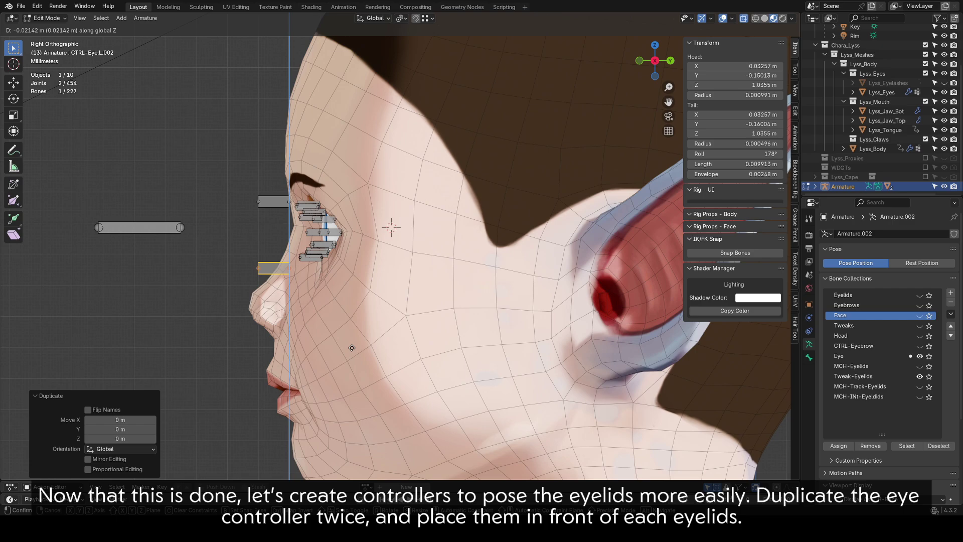
click(352, 349)
middle_drag(353, 350, 512, 369)
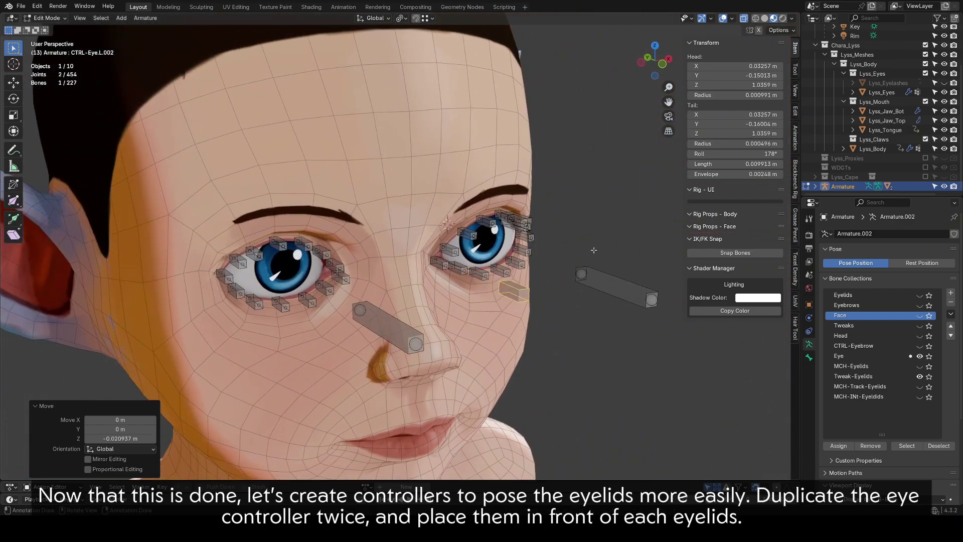
Set the bone color of both new left eyelid controllers to theme color 04 in Pose Mode.
click(527, 219)
middle_drag(527, 219, 464, 265)
shift+click(355, 332)
click(809, 357)
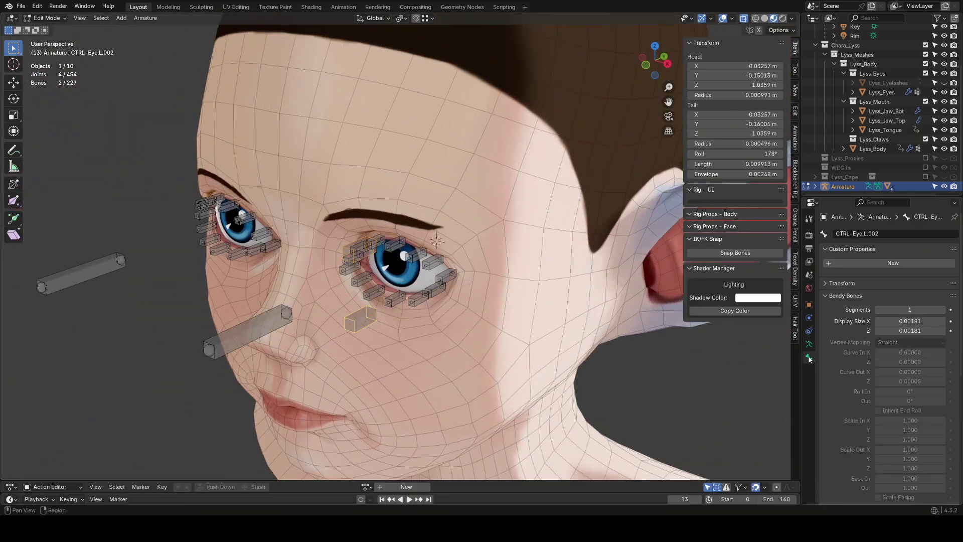
scroll(898, 405, down, 12)
key(ctrl+Tab)
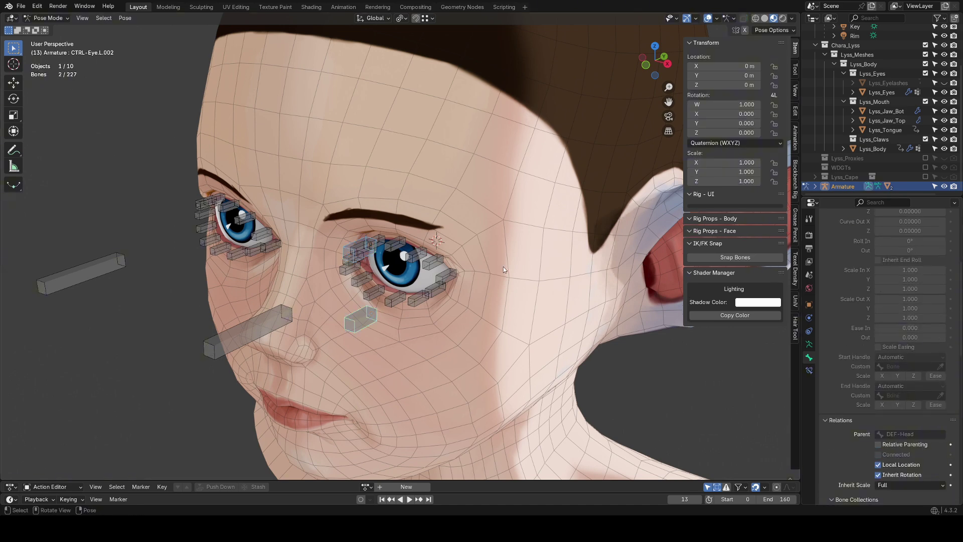
scroll(900, 426, down, 5)
click(900, 426)
alt+click(823, 355)
Rename the upper left eyelid controller to CTRL-Eyelid-Top.L.
middle_drag(357, 241, 365, 233)
click(365, 233)
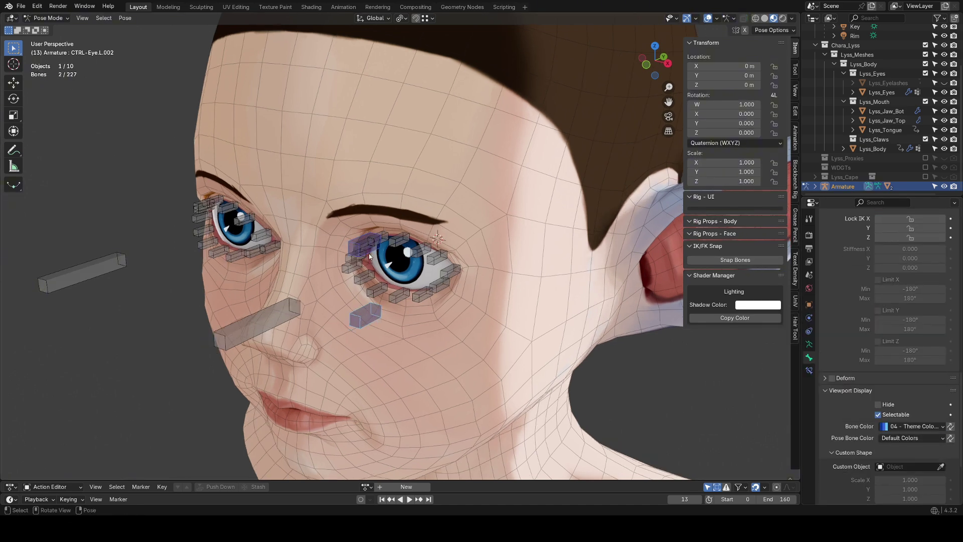
scroll(848, 301, up, 15)
click(852, 234)
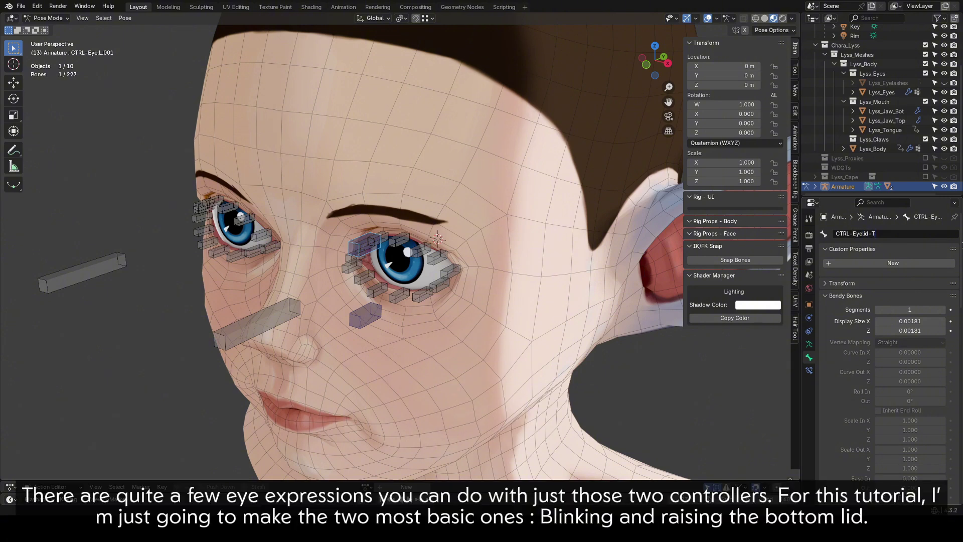
key(Return)
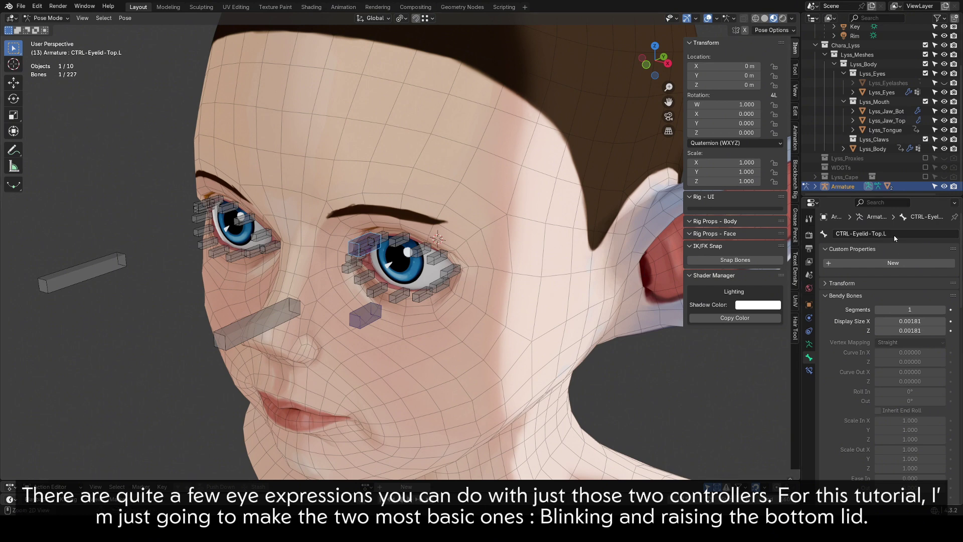
Rename the lower left eyelid controller to CTRL-Eyelid-Bot.L.
click(377, 323)
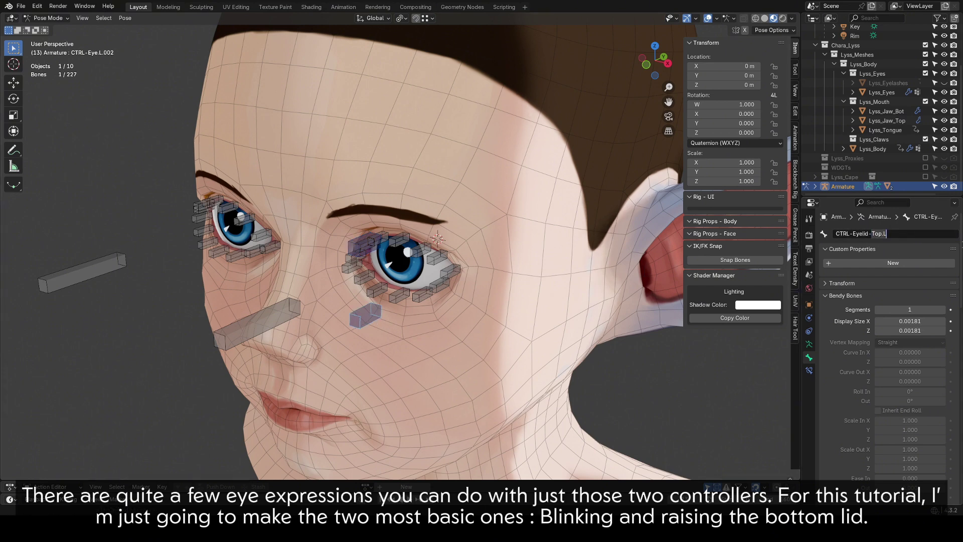
text(.L)
key(Return)
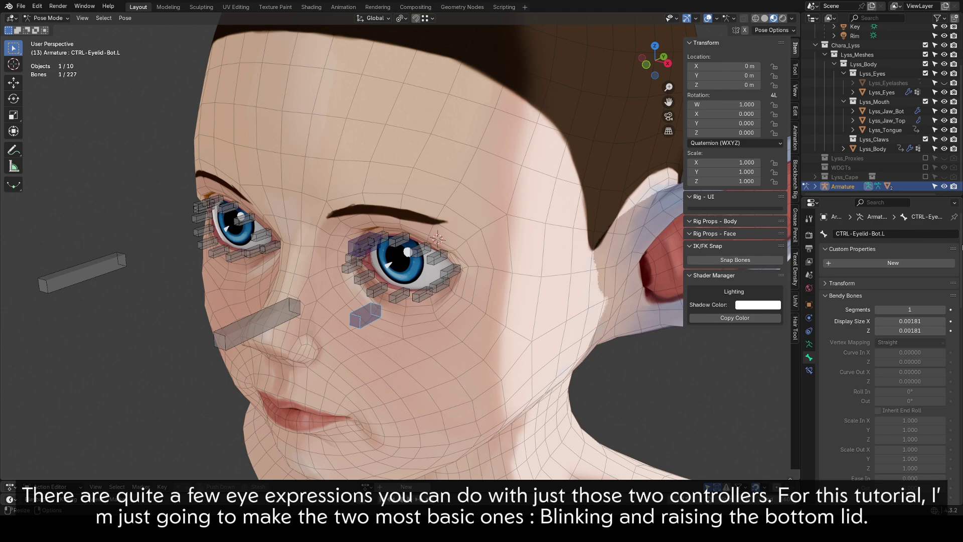
Test-move the left eye controller to check how the eye and lids respond, and cancel the move.
click(282, 314)
key(g)
right_click(281, 355)
middle_drag(281, 354, 311, 306)
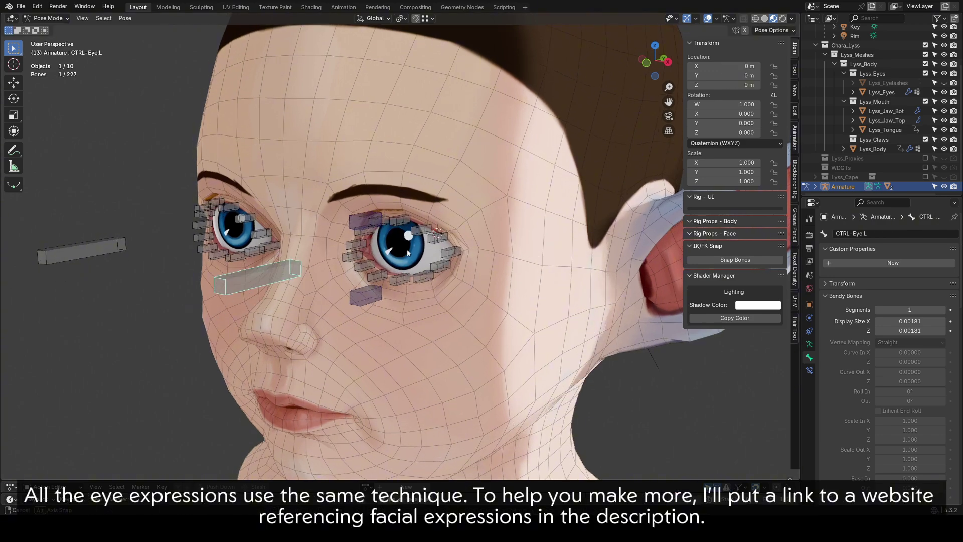
Lock every location, rotation and scale channel except Z location on the upper and lower left eyelid controllers.
scroll(321, 301, up, 3)
middle_drag(391, 261, 526, 206)
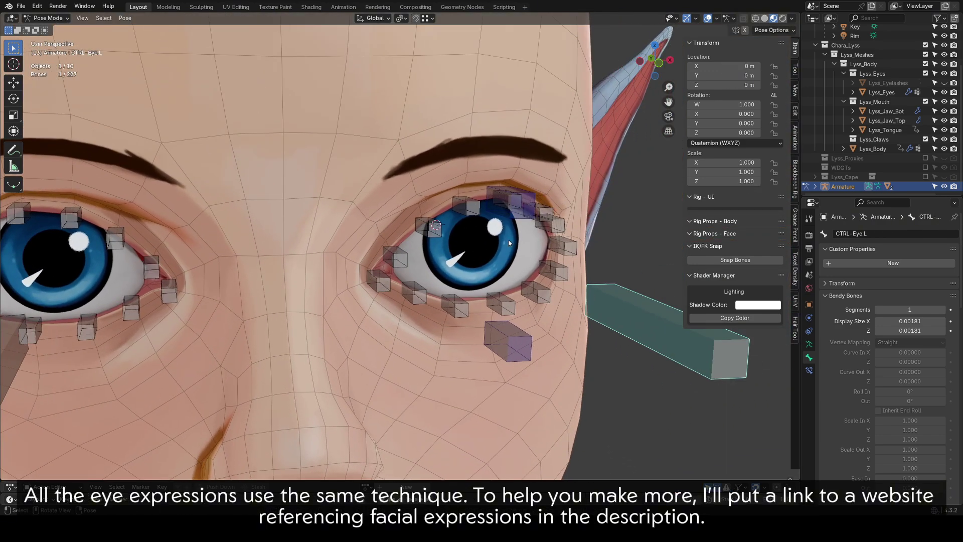
middle_drag(508, 243, 445, 244)
click(277, 206)
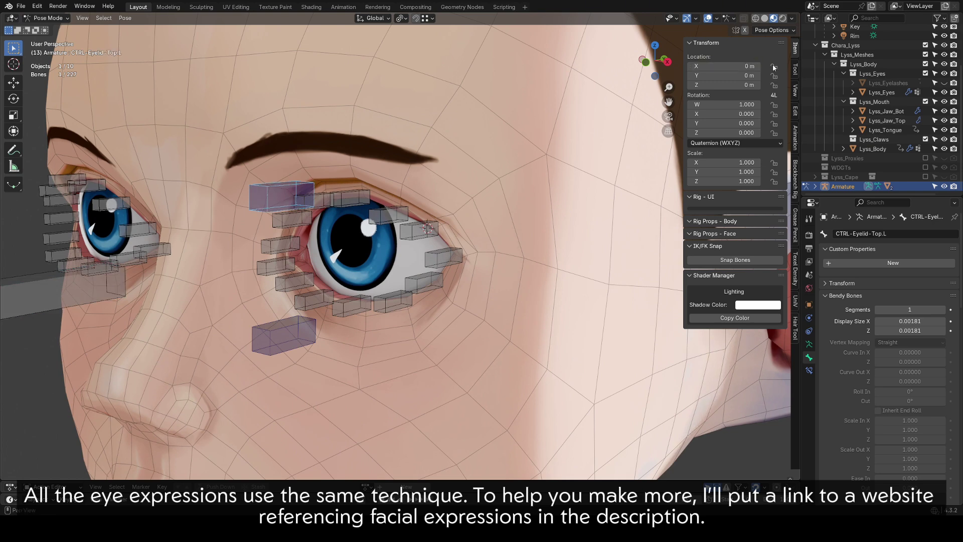
drag(774, 104, 774, 181)
click(297, 329)
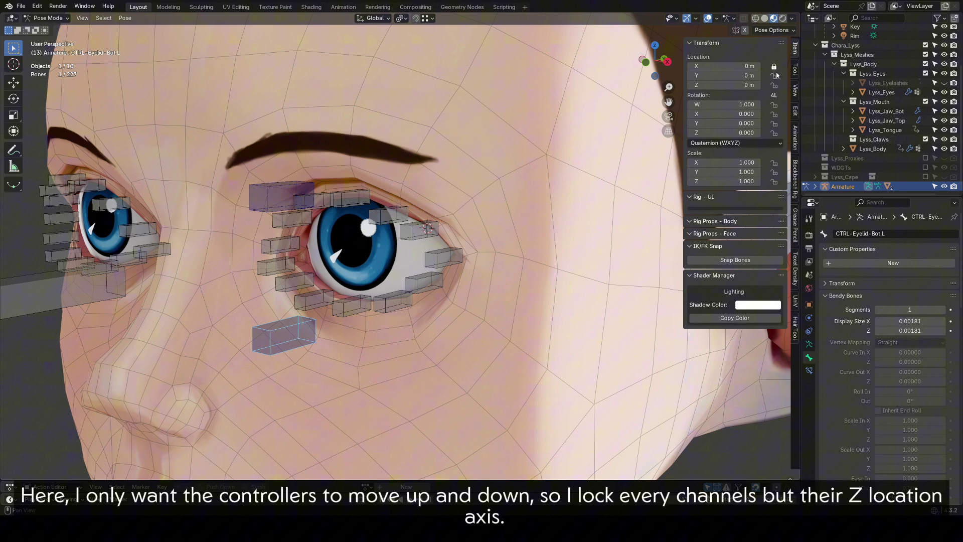
drag(775, 105, 775, 181)
Test-move the upper and lower left eyelid controllers along Z, cancelling each move.
shift+middle_drag(366, 221, 440, 219)
click(363, 190)
key(g)
key(z)
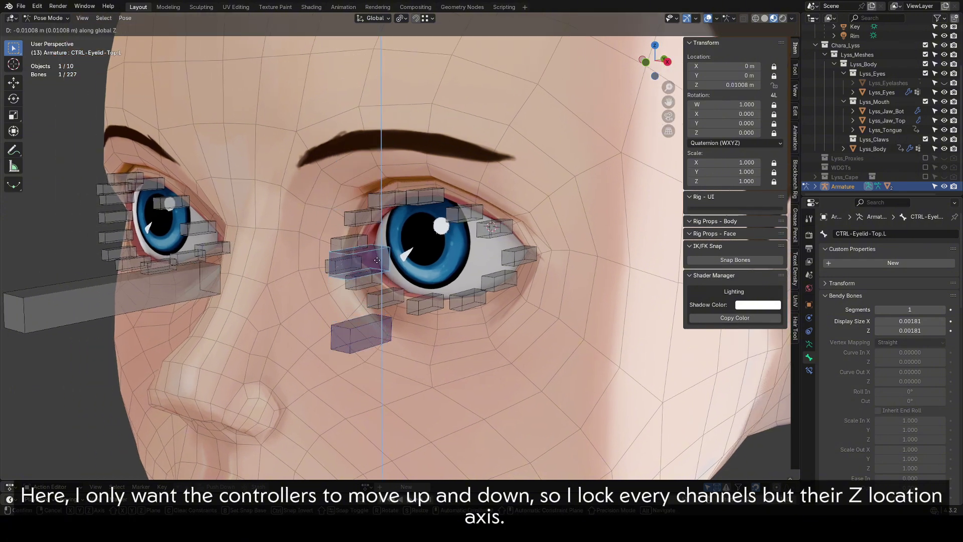
right_click(367, 257)
click(374, 337)
key(g)
key(z)
right_click(374, 305)
middle_drag(396, 232, 431, 228)
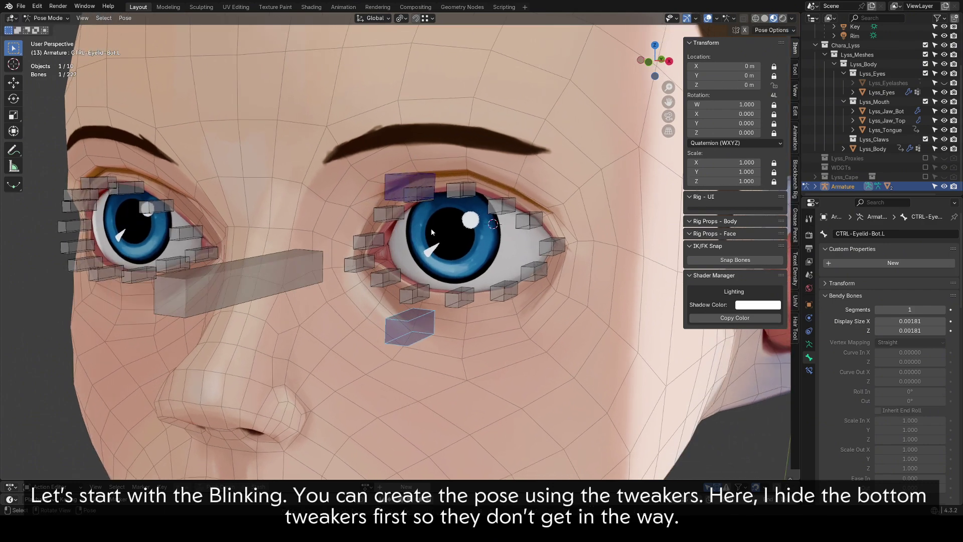
scroll(432, 228, up, 2)
click(394, 153)
click(346, 236)
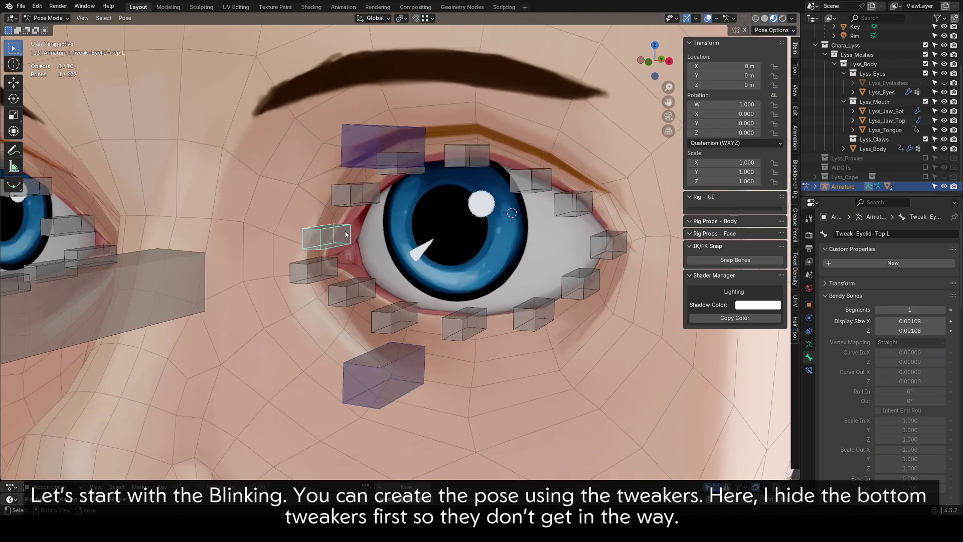
scroll(346, 236, up, 2)
key(g)
key(z)
right_click(353, 250)
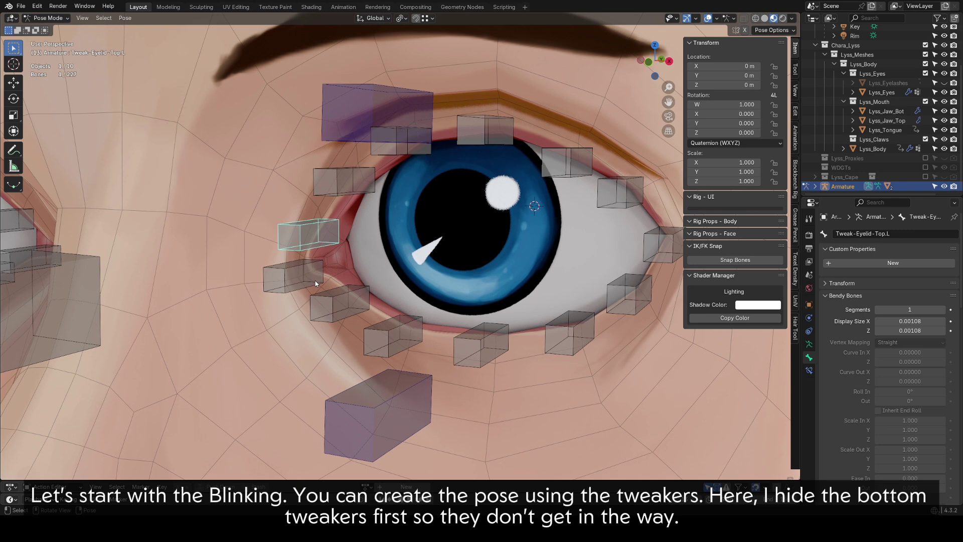
Hide the left eye's inner corner tweaker and all the lower eyelid tweakers.
click(314, 282)
shift+click(365, 297)
shift+click(410, 328)
scroll(468, 291, down, 4)
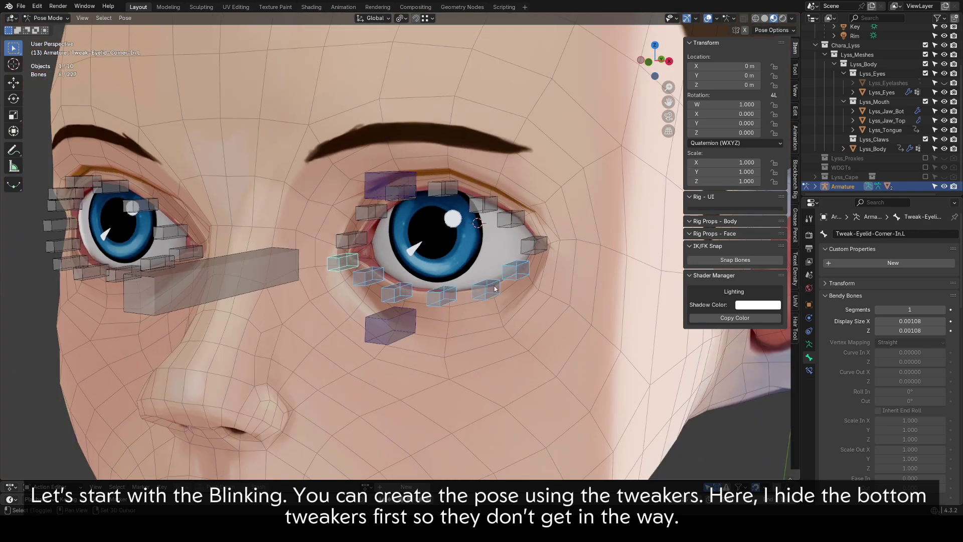
key(h)
Lower the two innermost upper eyelid tweakers of the left eye along Z toward the lower lid.
scroll(506, 269, up, 2)
click(333, 244)
key(g)
key(z)
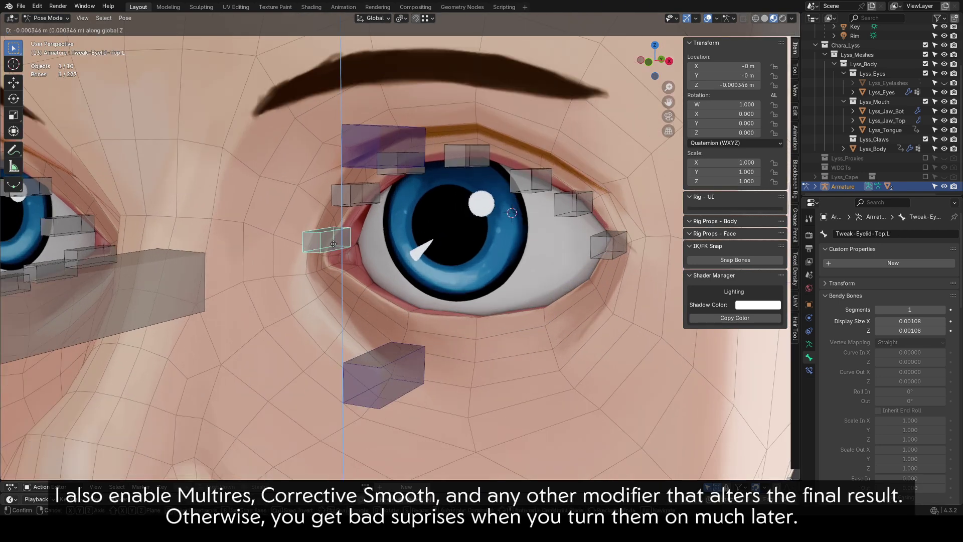
click(333, 266)
click(363, 195)
key(g)
key(z)
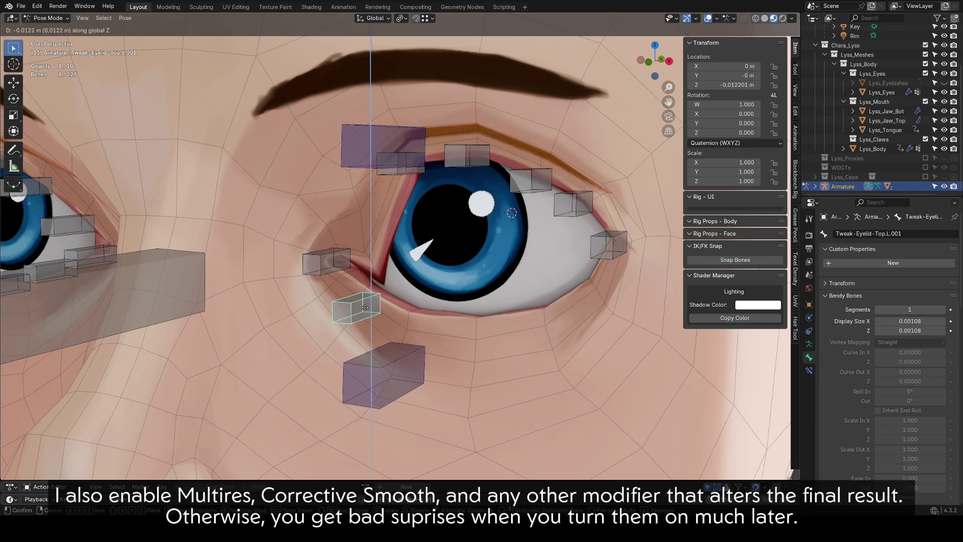
click(365, 308)
Enable the Corrective Smooth and Multires modifiers in the viewport for the Lyss_Body mesh.
scroll(365, 308, down, 2)
middle_drag(365, 308, 524, 275)
scroll(510, 316, down, 2)
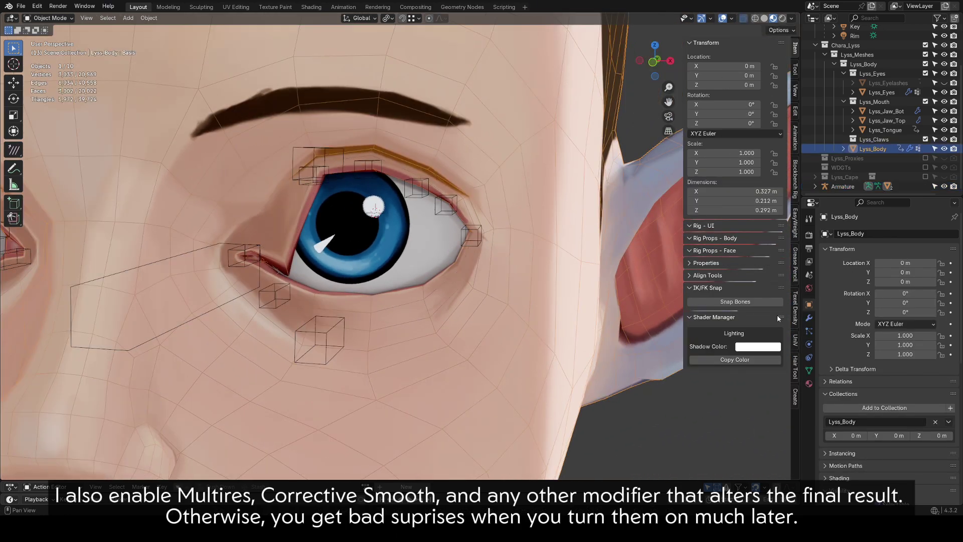
click(809, 318)
click(911, 333)
middle_drag(471, 250, 451, 240)
scroll(451, 241, up, 1)
click(912, 444)
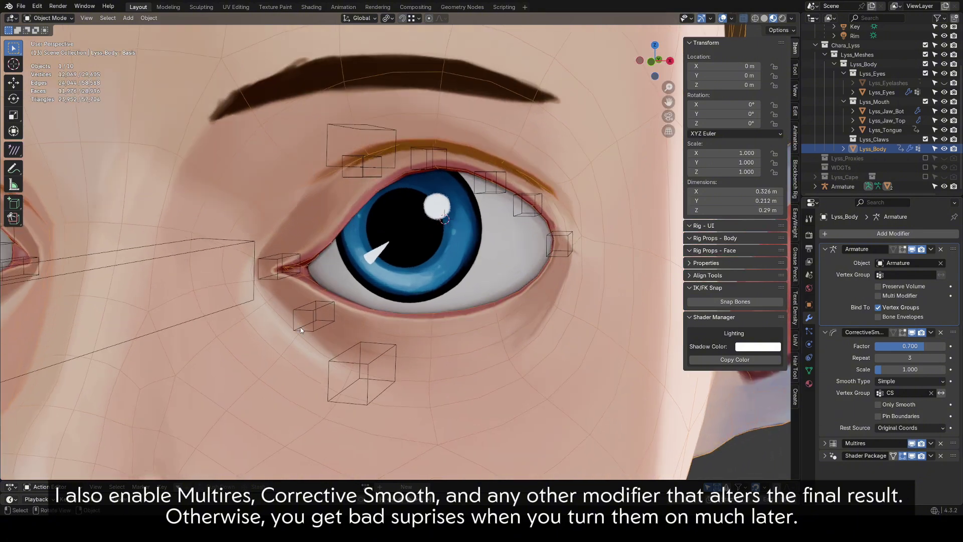
click(831, 446)
scroll(852, 401, down, 2)
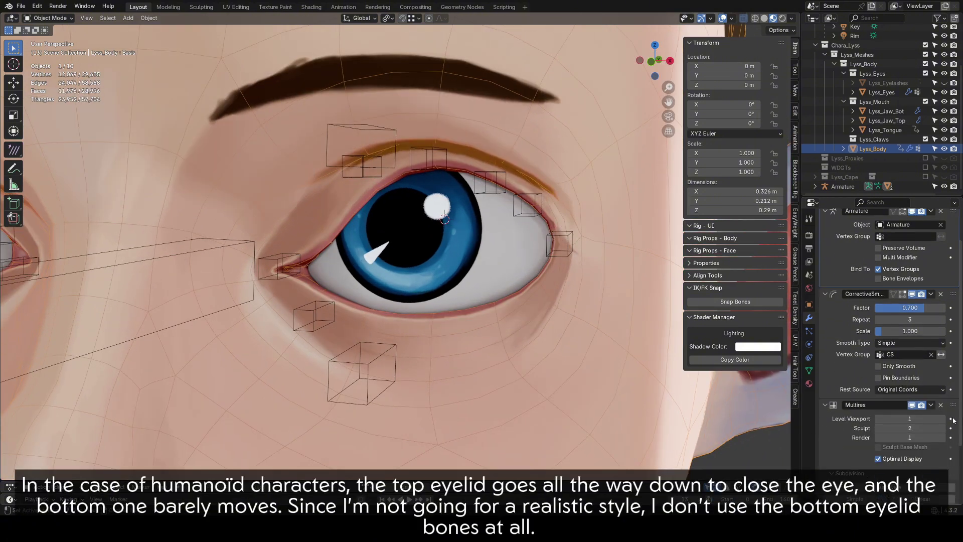
Return to posing the armature and lower Tweak-Eyelid-Top.L slightly and Tweak-Eyelid-Top.L.002 down to the lower lid.
click(311, 304)
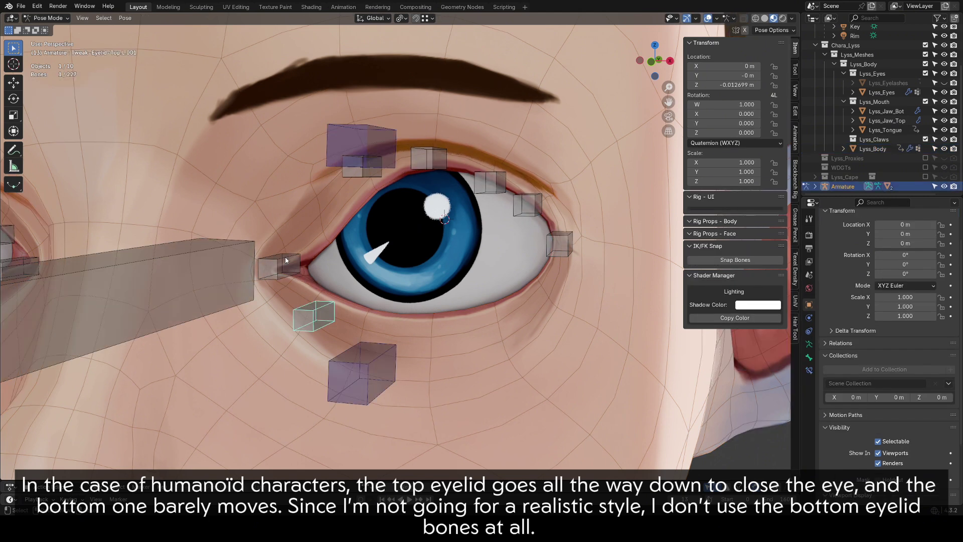
click(287, 273)
key(g)
right_click(287, 283)
key(g)
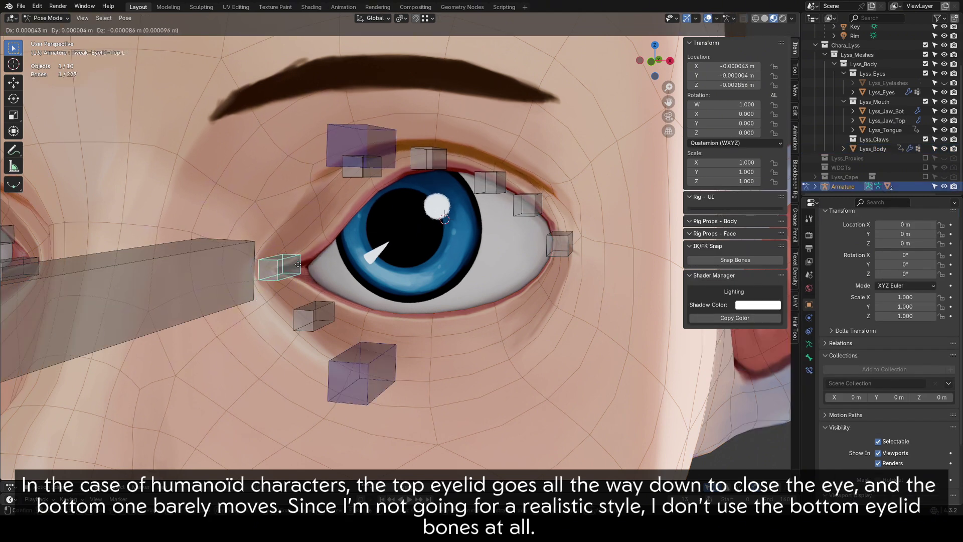
click(289, 294)
click(362, 174)
key(g)
click(355, 309)
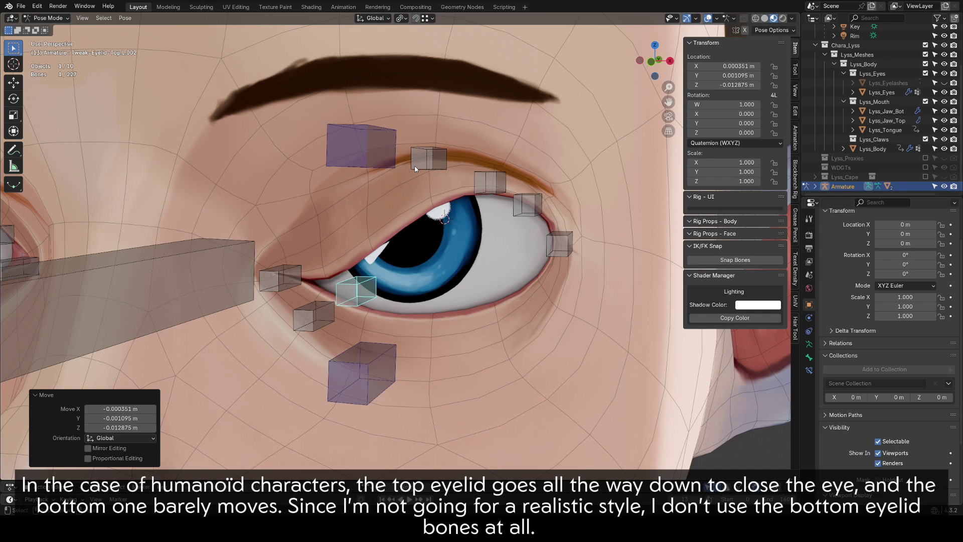
Lower the three outer upper eyelid tweakers of the left eye, .003, .004 and .005, toward the lower lid.
click(434, 160)
key(g)
click(437, 319)
click(504, 176)
key(g)
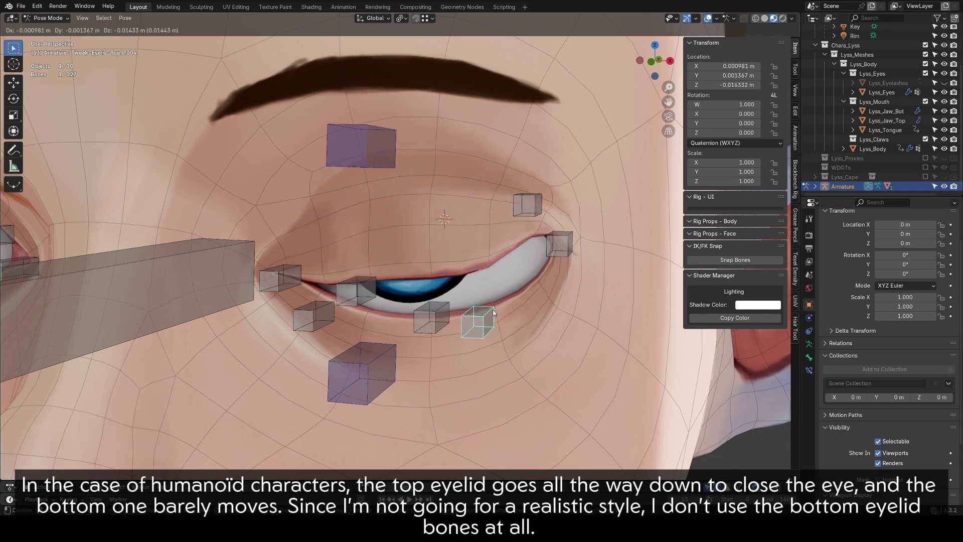
click(493, 316)
click(538, 203)
key(g)
click(550, 302)
Lower the two outermost upper eyelid tweakers, .005 and .004, further to close the outer part of the eye.
middle_drag(551, 303, 451, 260)
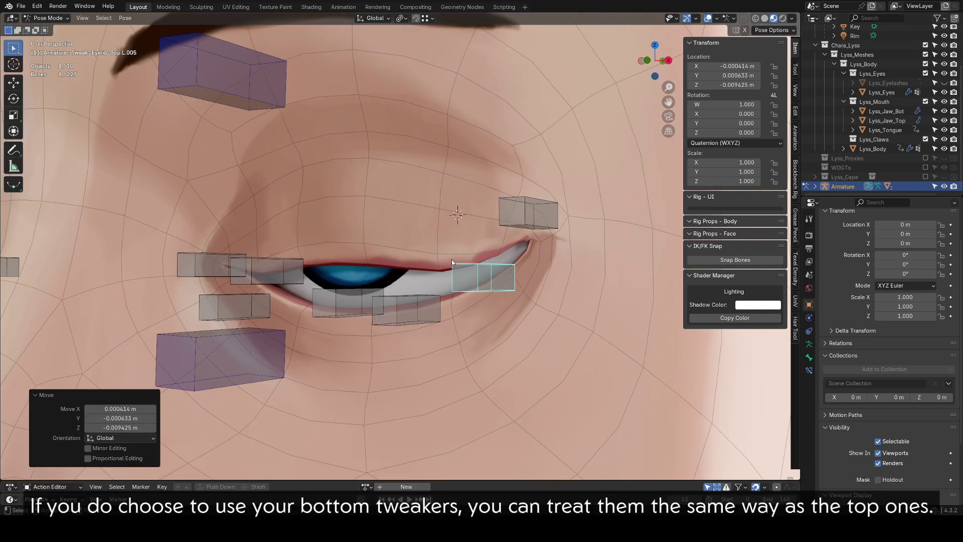
key(g)
click(499, 296)
click(406, 309)
key(g)
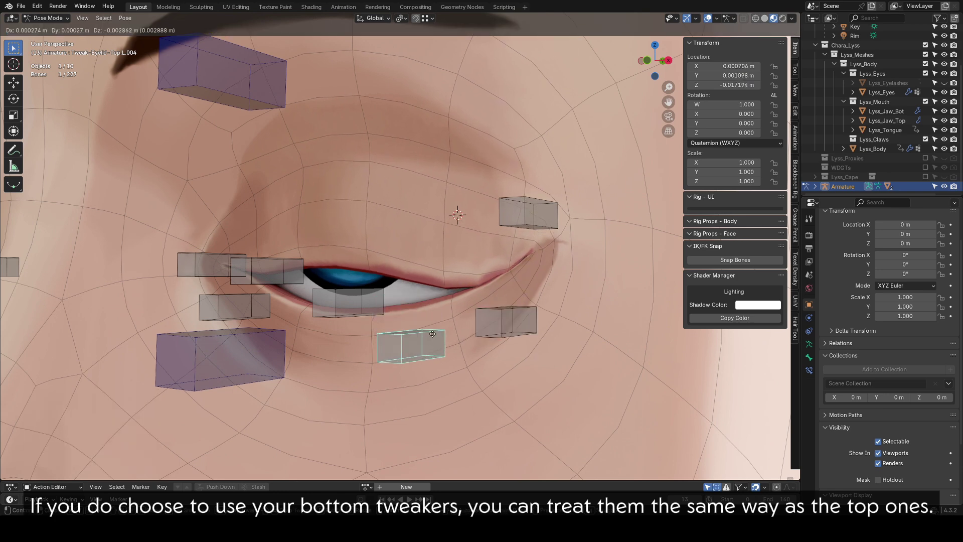
click(410, 345)
Pull Tweak-Eyelid-Top.L.003 and Tweak-Eyelid-Top.L.002 further down to close the middle and inner part of the eye.
click(367, 297)
key(g)
click(351, 362)
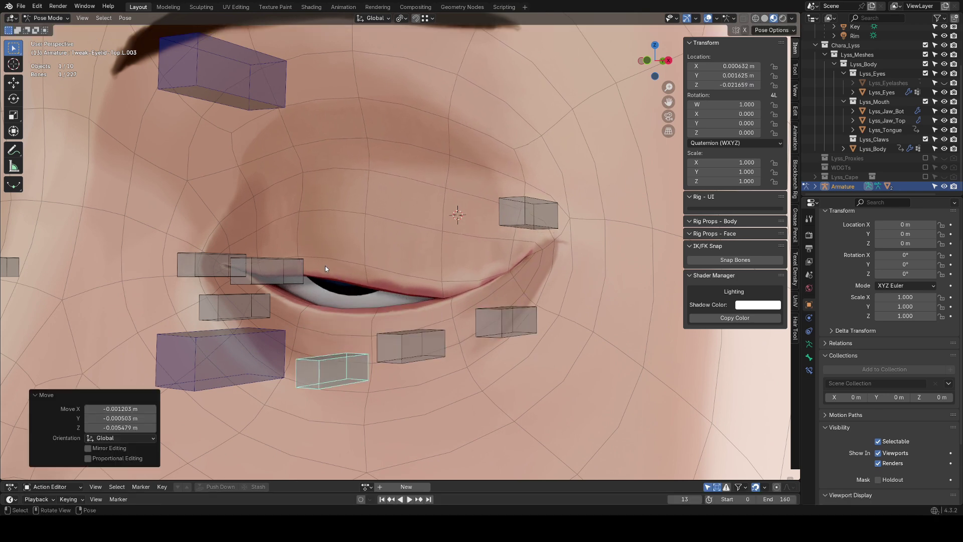
click(297, 271)
middle_drag(314, 269, 358, 270)
key(g)
click(365, 354)
Adjust the middle upper eyelid tweakers from several angles to bring the lid edges together.
scroll(381, 331, down, 2)
middle_drag(423, 301, 403, 273)
scroll(401, 275, up, 3)
click(338, 326)
key(g)
click(343, 318)
middle_drag(346, 314, 335, 270)
click(380, 276)
click(381, 324)
key(g)
click(374, 313)
Reposition Tweak-Eyelid-Top.L.004 and Tweak-Eyelid-Top.L.003 to smooth the closed lid line.
click(472, 293)
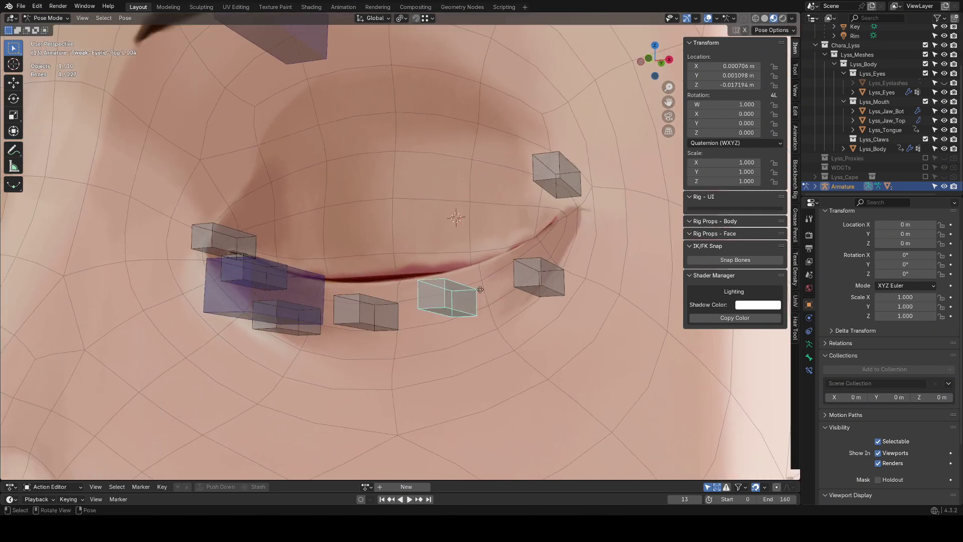
key(g)
click(479, 248)
click(391, 307)
middle_drag(415, 286, 429, 294)
key(g)
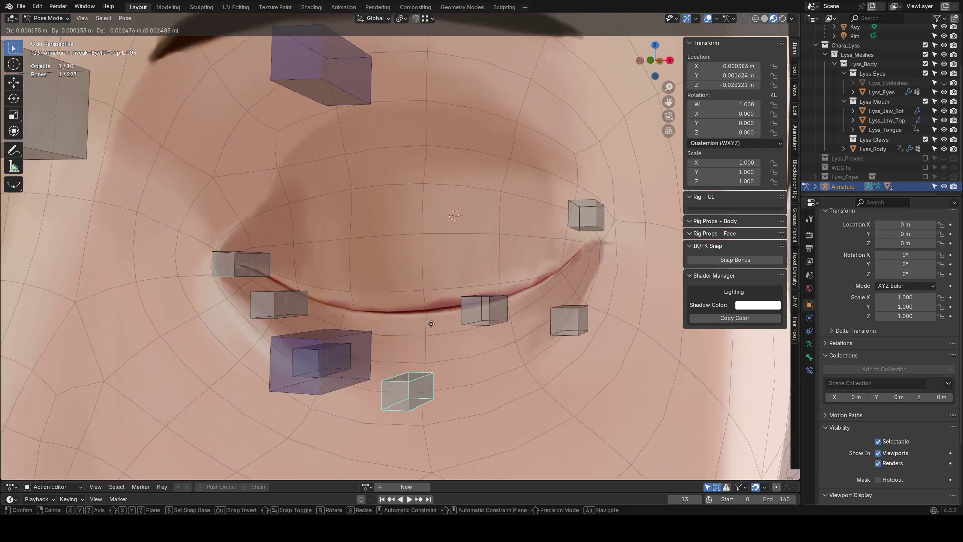
click(430, 324)
Fine-tune an outer upper eyelid tweaker and Tweak-Eyelid-Top.L.002 to even out the lid curve.
middle_drag(531, 325, 520, 324)
click(520, 324)
key(g)
click(519, 308)
middle_drag(449, 322, 484, 323)
click(393, 368)
key(g)
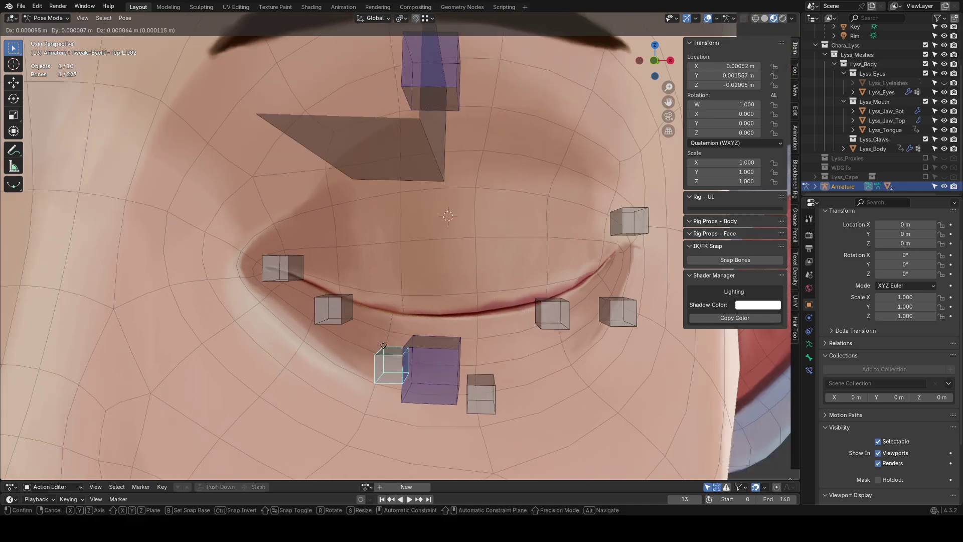
click(392, 354)
Nudge Tweak-Eyelid-Top.L.004 slightly down and readjust Tweak-Eyelid-Top.L.003 to seal the gap between the lids.
click(552, 312)
key(g)
click(548, 321)
click(479, 390)
key(g)
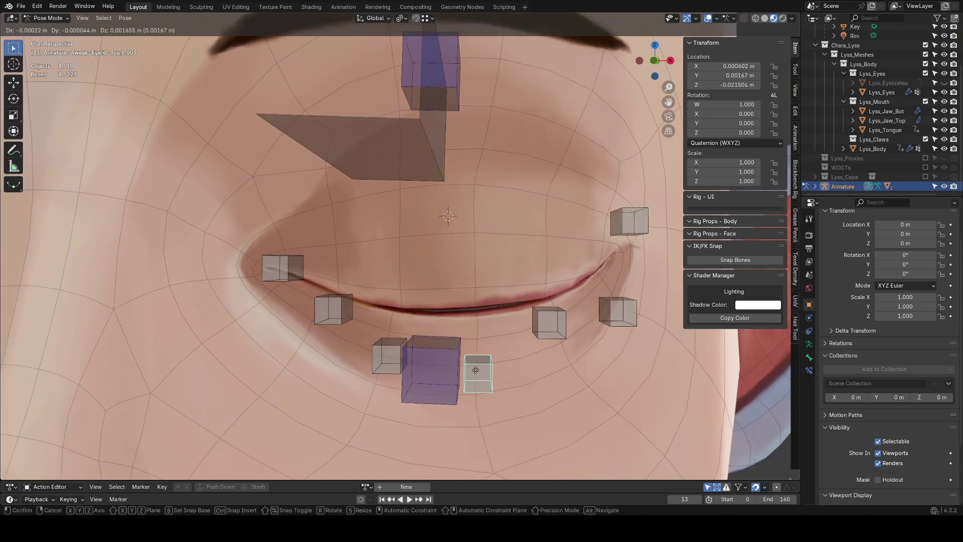
click(479, 393)
Refine three upper eyelid tweakers from other viewing angles to finish the left eye's closed pose.
middle_drag(479, 393, 446, 281)
click(365, 198)
click(332, 187)
key(g)
click(324, 190)
click(287, 173)
key(g)
click(284, 178)
click(472, 346)
key(g)
click(481, 338)
Add a Transformation constraint to Tweak-Eyelid-Top.L.004 targeting CTRL-Eyelid-Top.L, and show its settings.
scroll(491, 321, down, 9)
middle_drag(495, 315, 437, 291)
scroll(465, 307, up, 5)
click(388, 198)
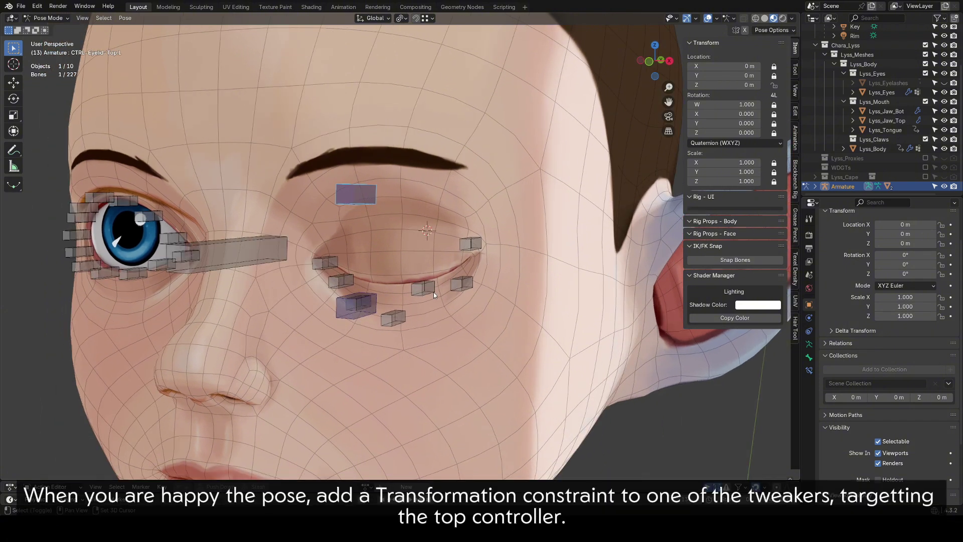
shift+click(422, 288)
key(shift+ctrl+c)
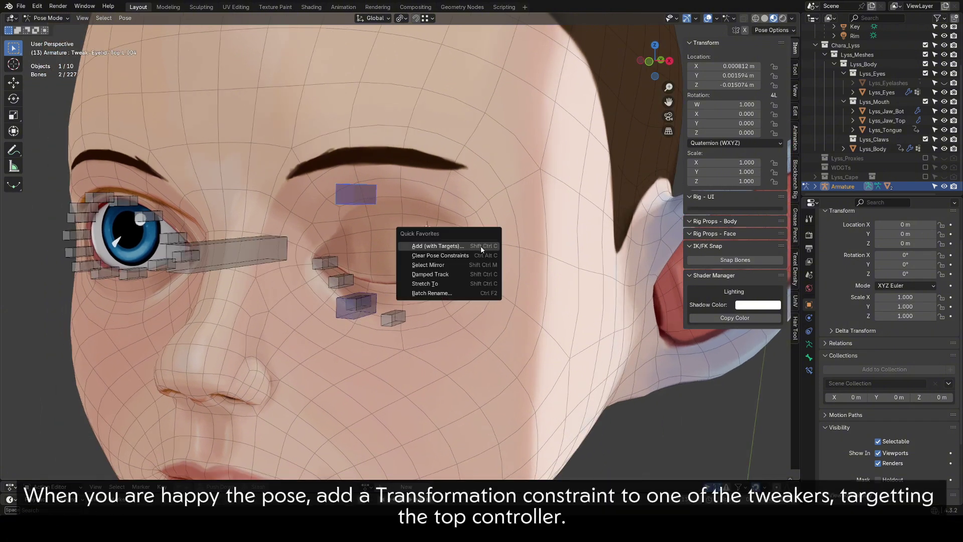
click(481, 245)
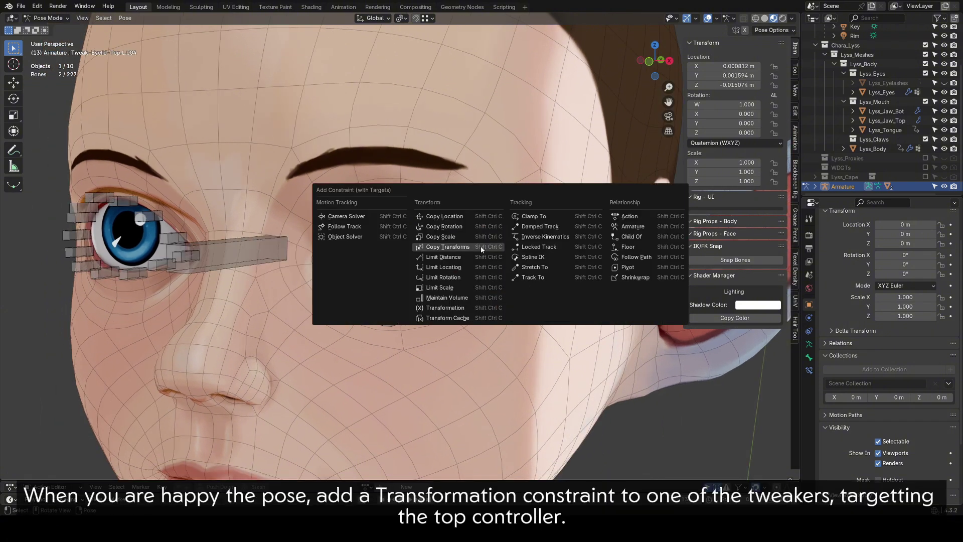
click(464, 307)
click(809, 369)
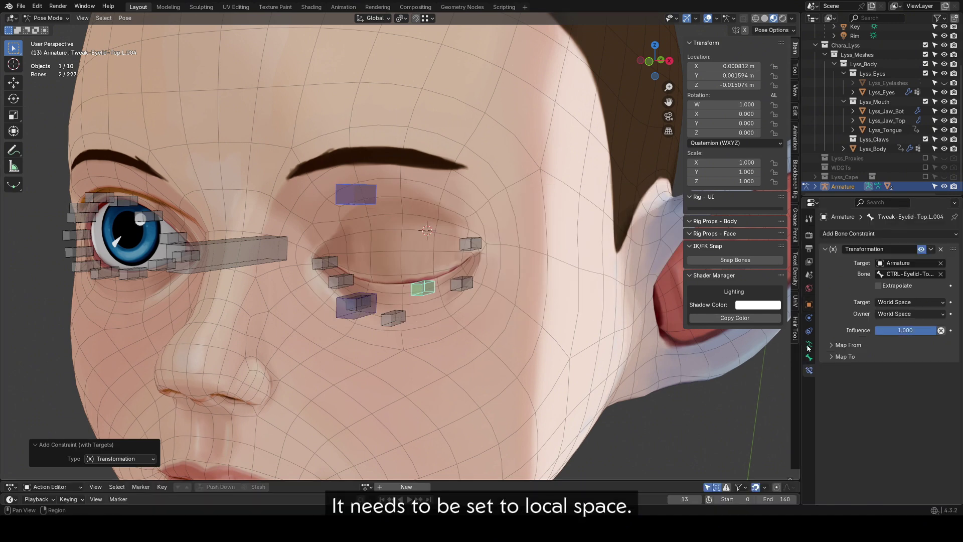
Set the Transformation constraint's target and owner to Local Space and expand its Map From settings.
click(910, 302)
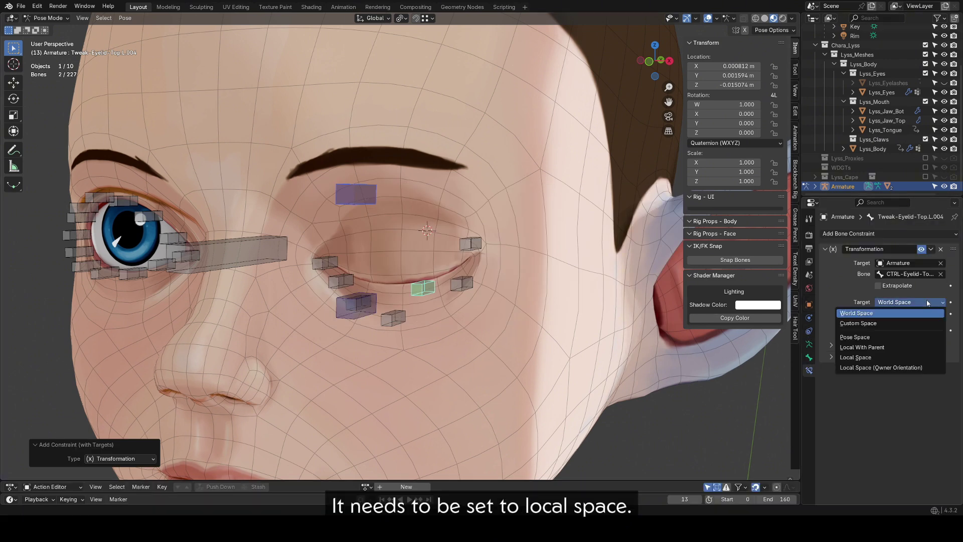
click(897, 358)
click(907, 314)
click(906, 369)
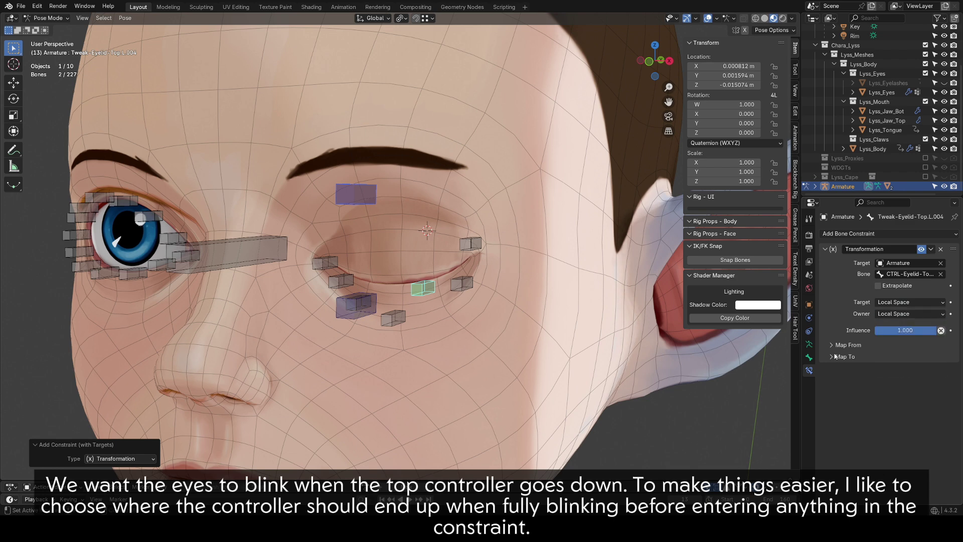
click(836, 345)
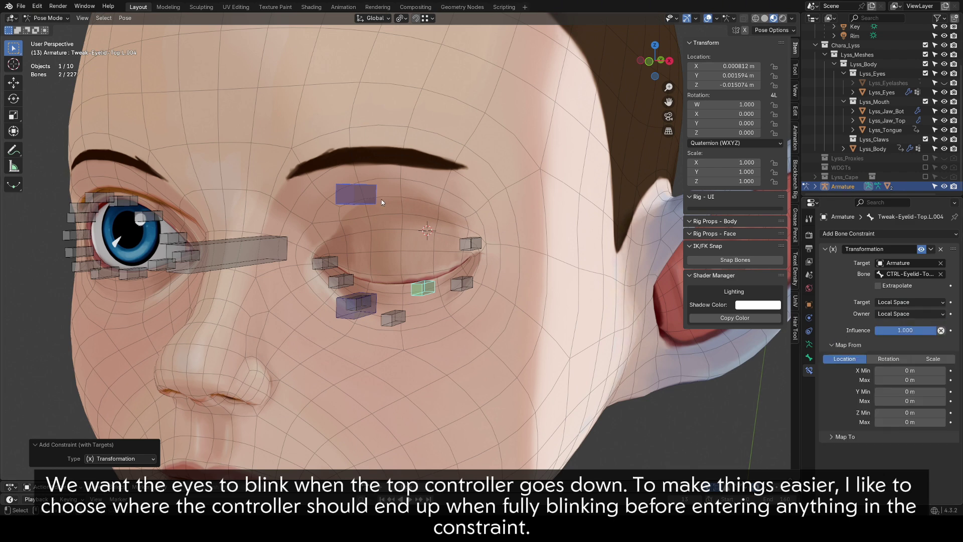
Move the upper left eyelid controller down to the blink position and set its Z location to 0.012 m.
click(353, 197)
key(g)
key(z)
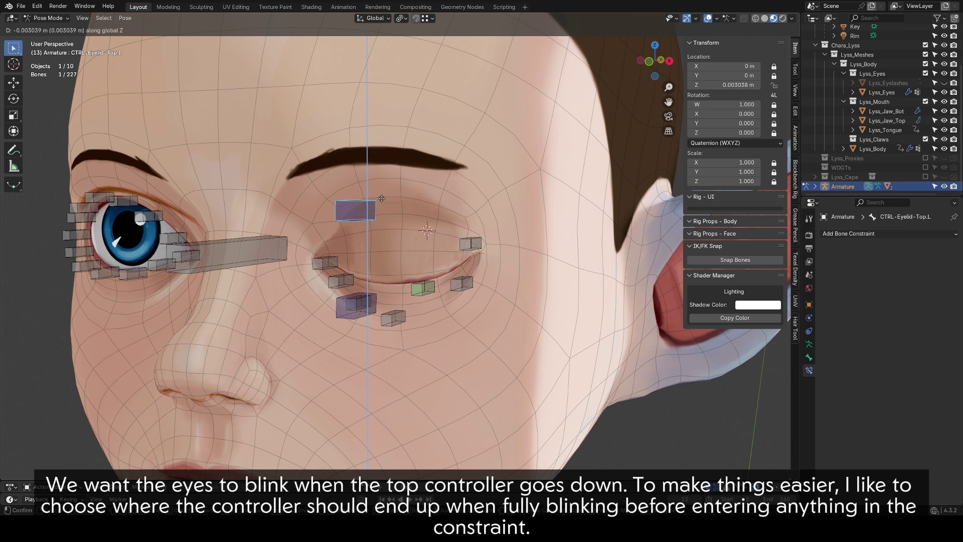
click(390, 238)
double_click(727, 86)
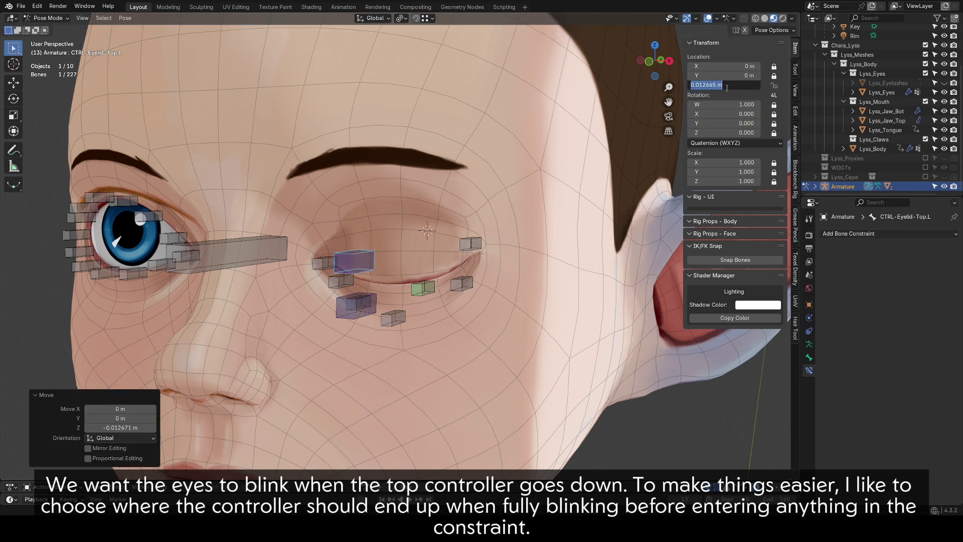
key(Return)
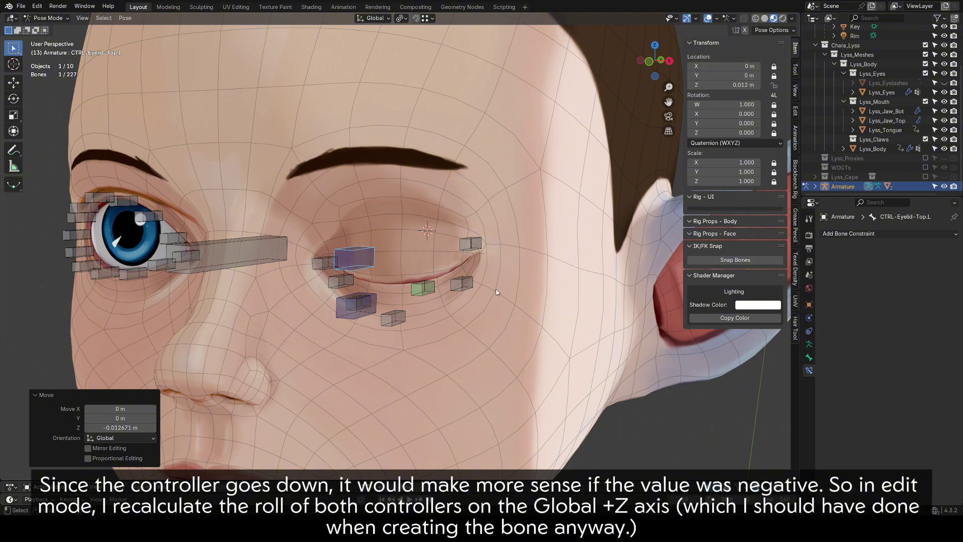
Recalculate the roll of both left eyelid controllers to the Global +Z Axis in Edit Mode, and return to Pose Mode.
click(433, 281)
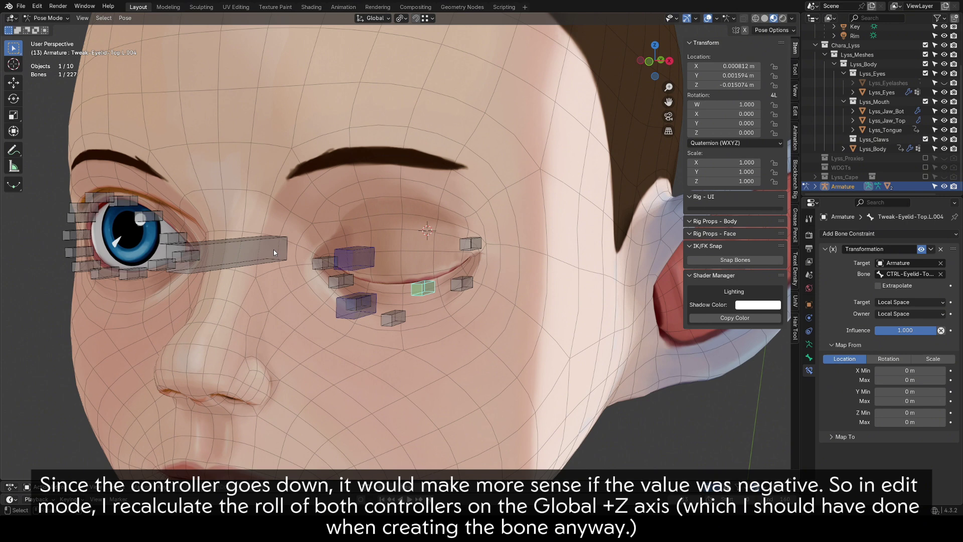
click(373, 255)
shift+click(366, 313)
key(Tab)
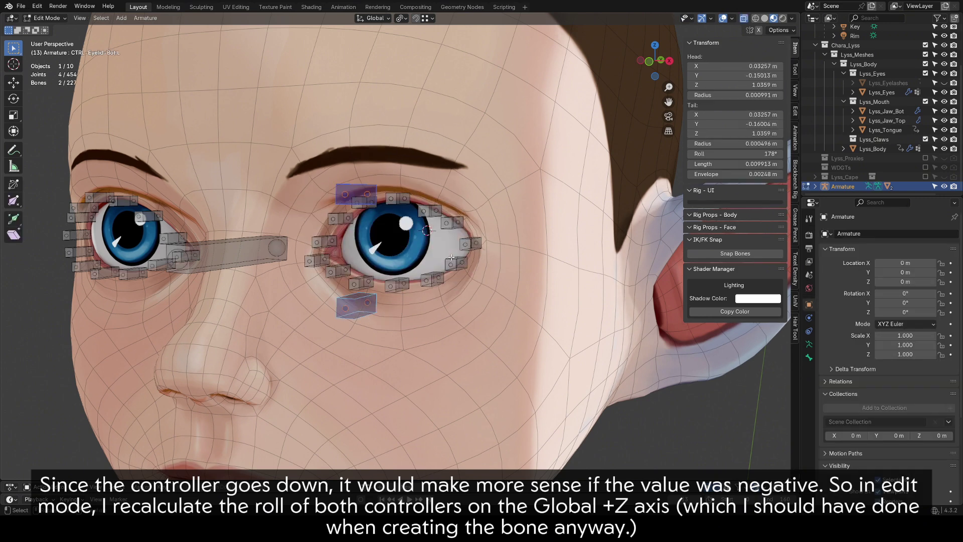
key(shift+n)
click(445, 266)
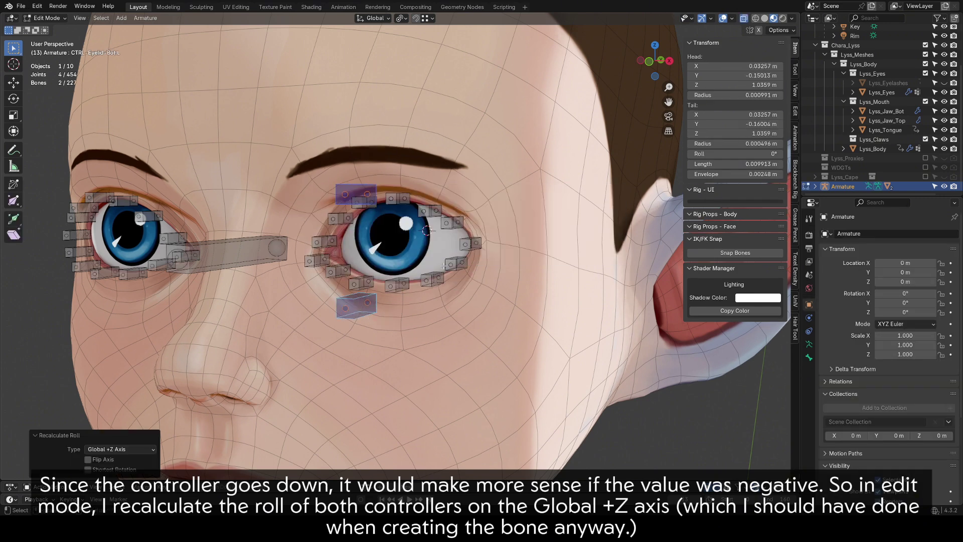
key(Tab)
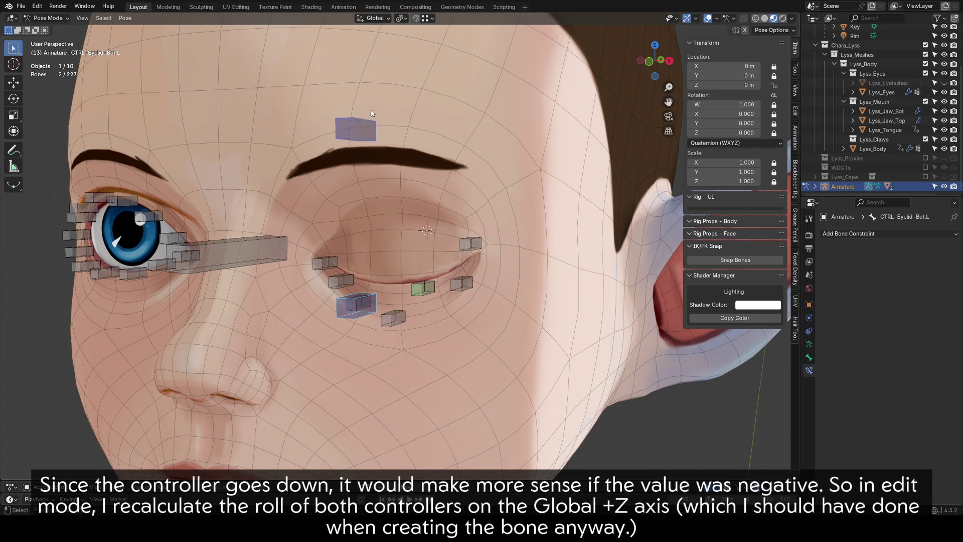
Move CTRL-Eyelid-Top.L down along Z to the blink position and set its Z location to -0.015 m.
click(357, 129)
key(g)
key(z)
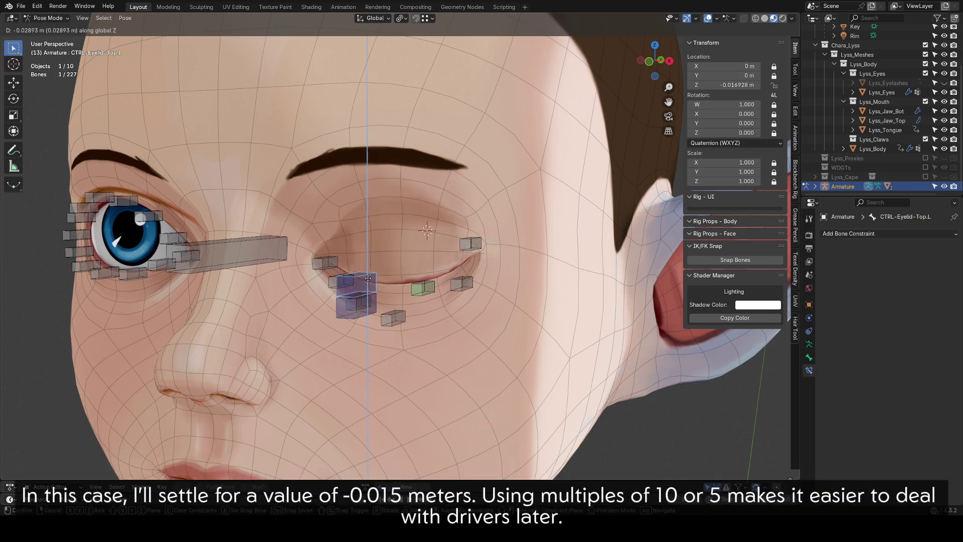
click(368, 278)
double_click(743, 85)
text(-0.0)
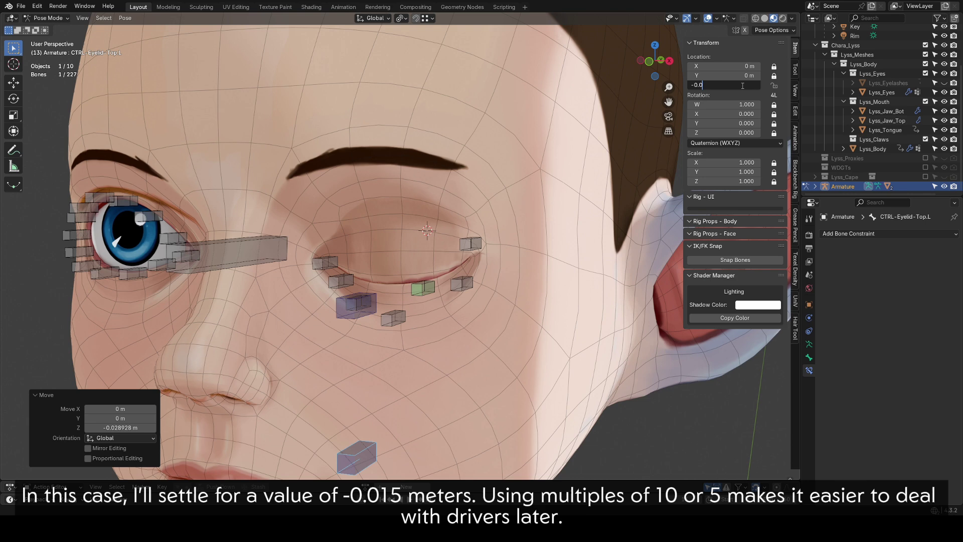
text(15)
key(Return)
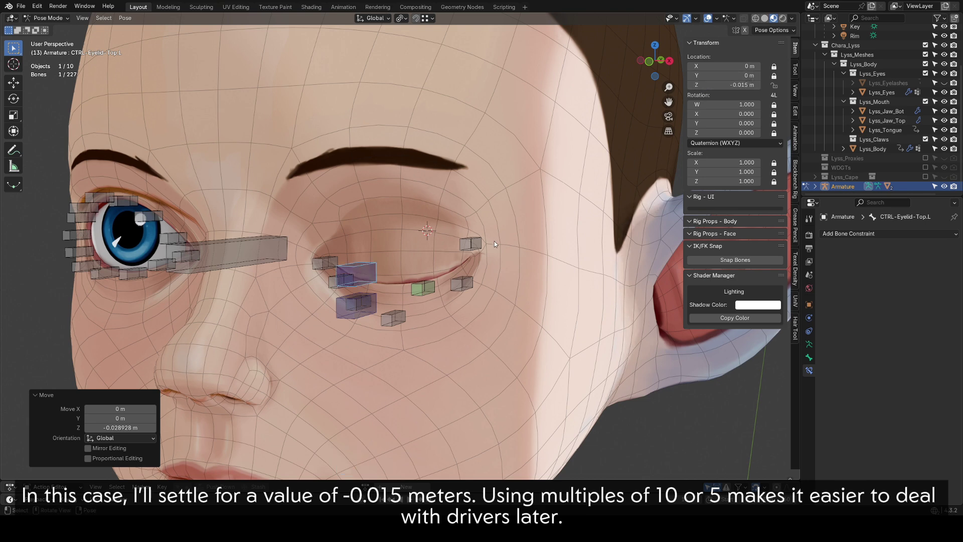
In Tweak-Eyelid-Top.L.004's Transformation constraint, set Map From location Z Min to -0.015 m and the Map To X and Y source axes to Z.
click(427, 292)
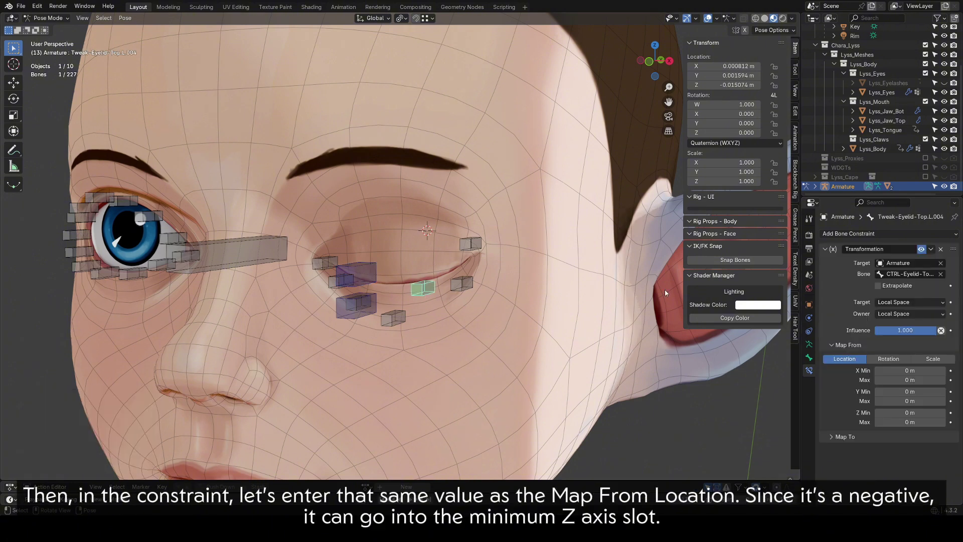
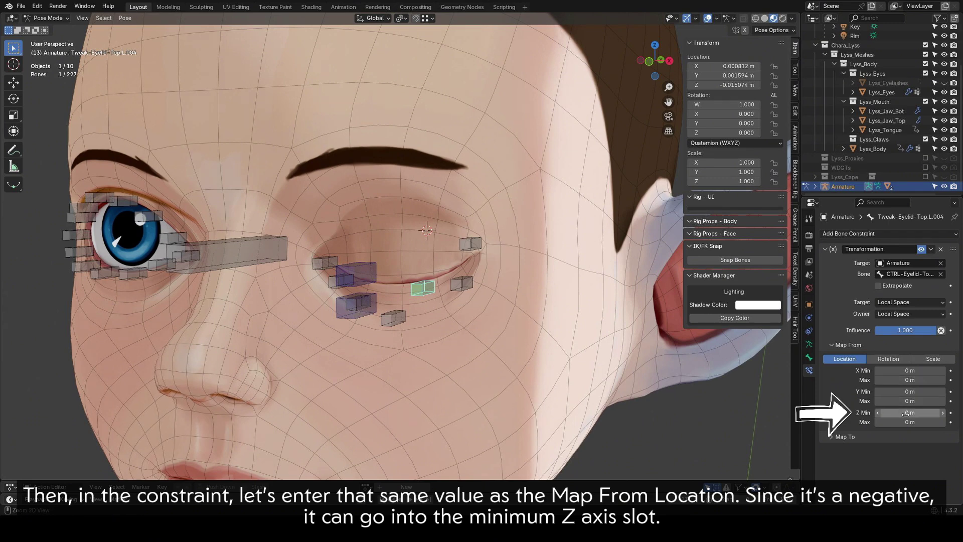
click(834, 437)
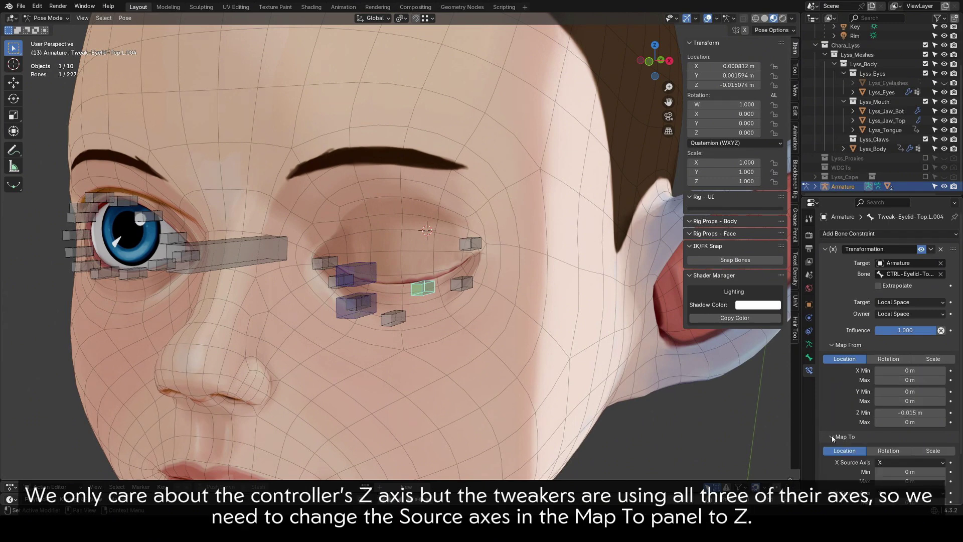
scroll(837, 430, down, 3)
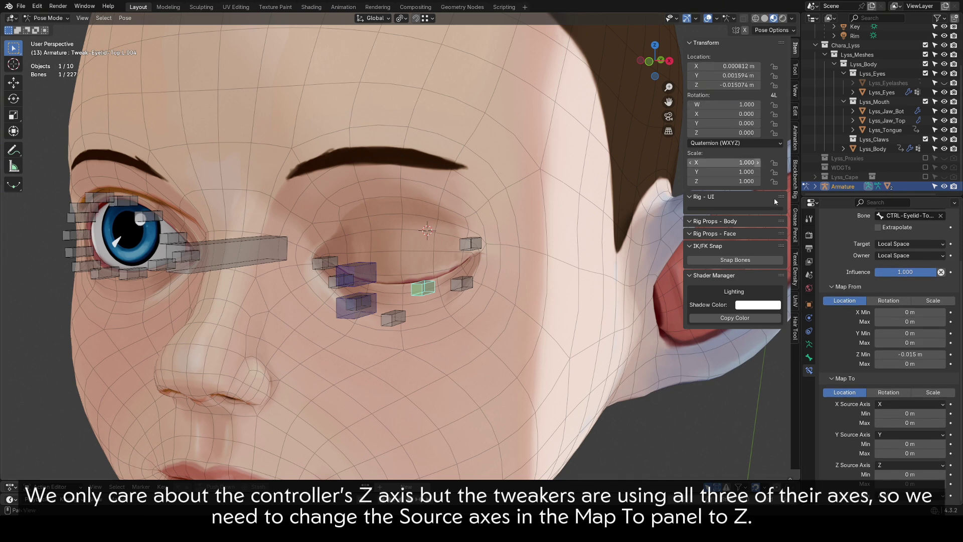
click(896, 406)
click(893, 434)
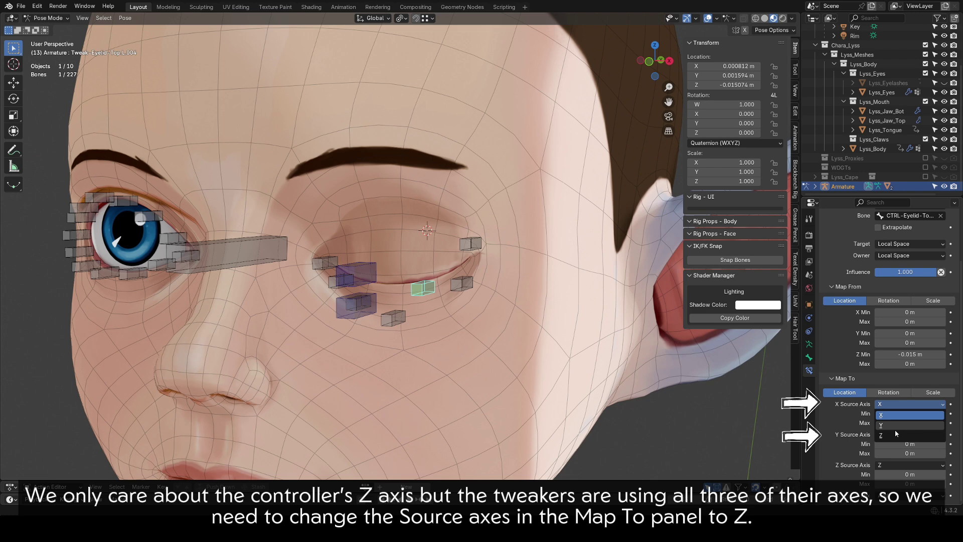
click(889, 435)
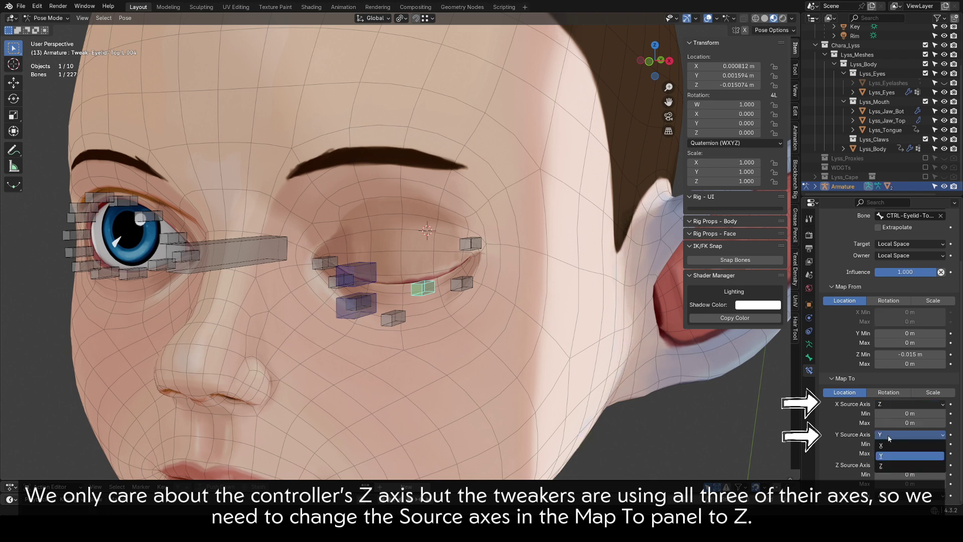
click(891, 466)
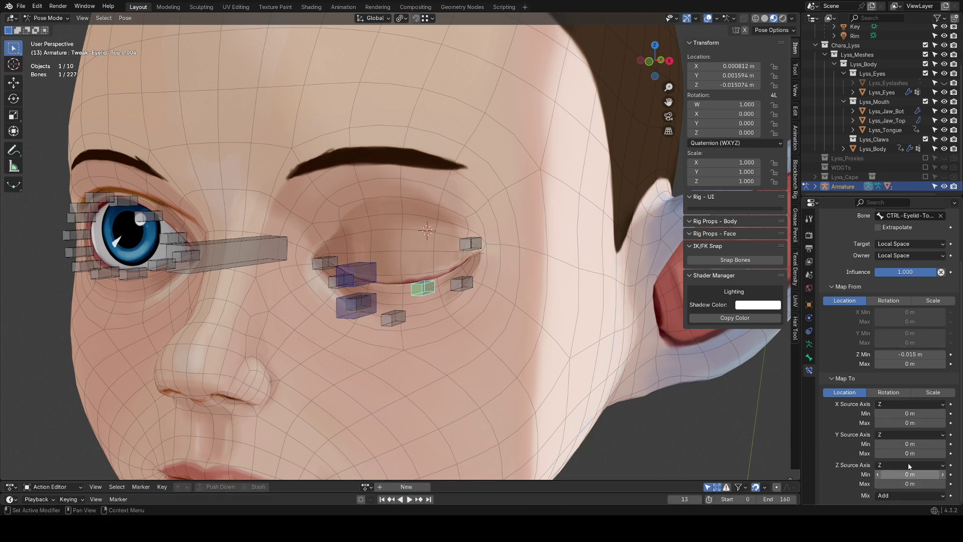
Rename the Transformation constraint on Tweak-Eyelid-Top.L.004 to Blink and copy it to the five other posed upper left eyelid tweakers.
middle_drag(423, 296, 442, 280)
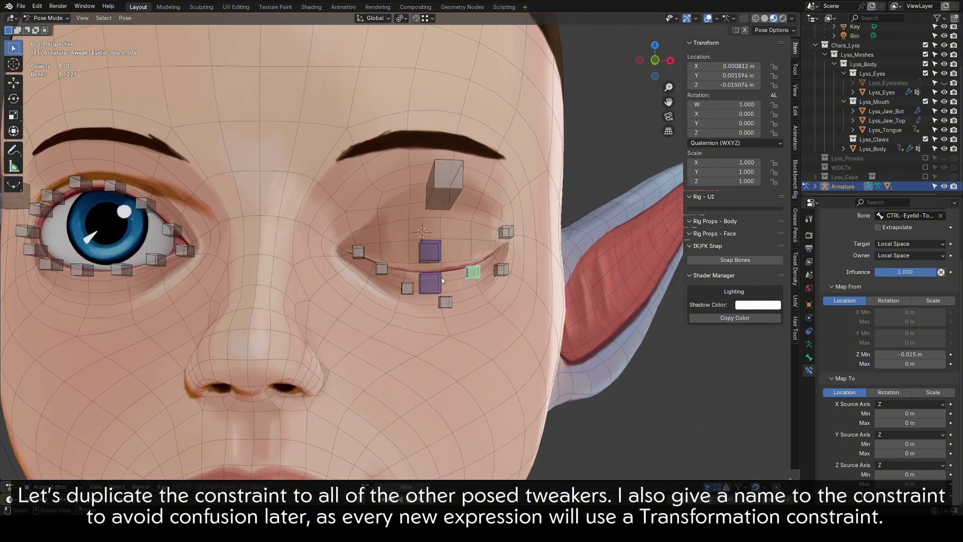
click(360, 255)
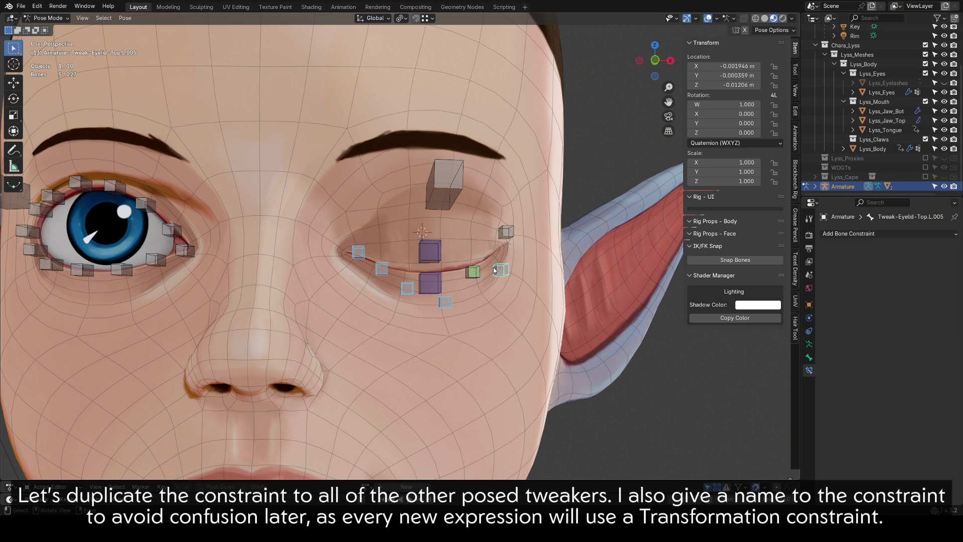
shift+click(511, 239)
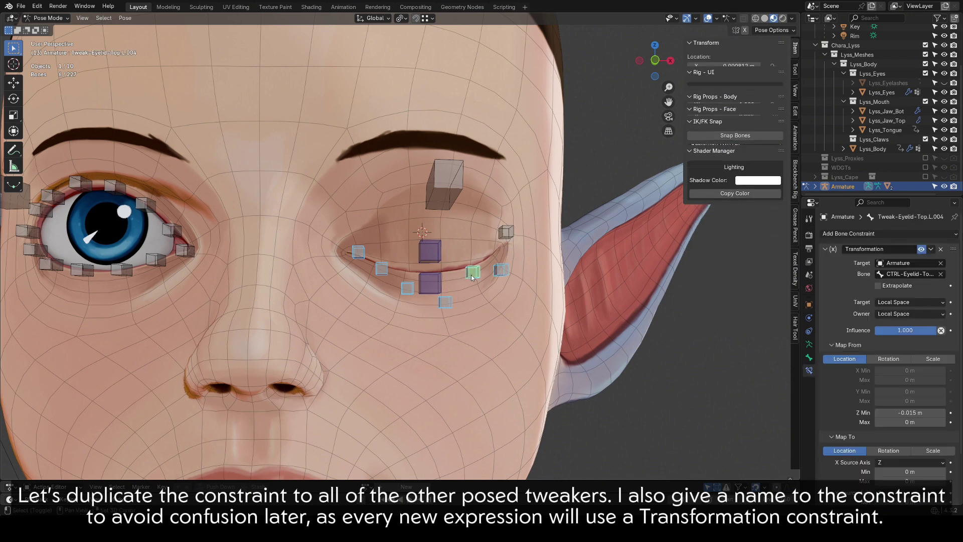
click(892, 247)
text(Blink)
key(Return)
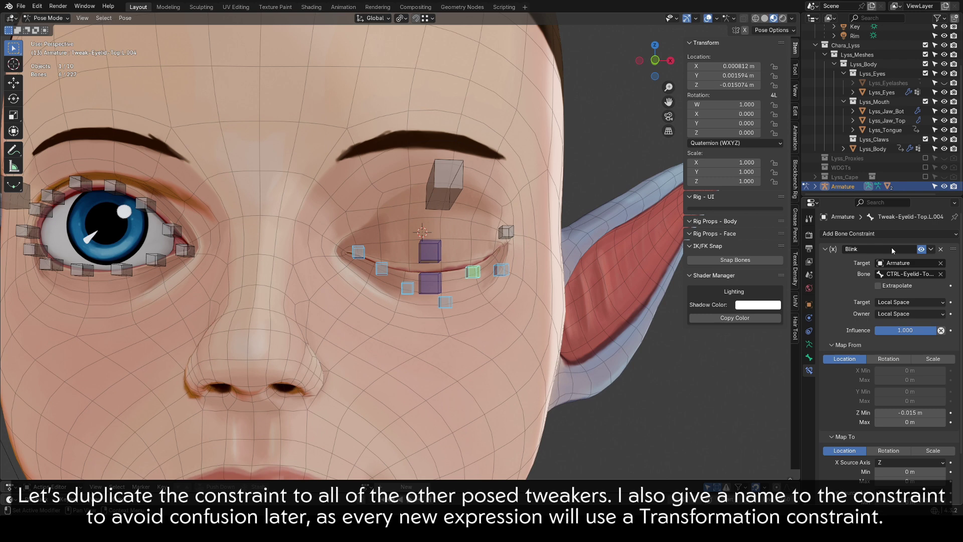
click(931, 250)
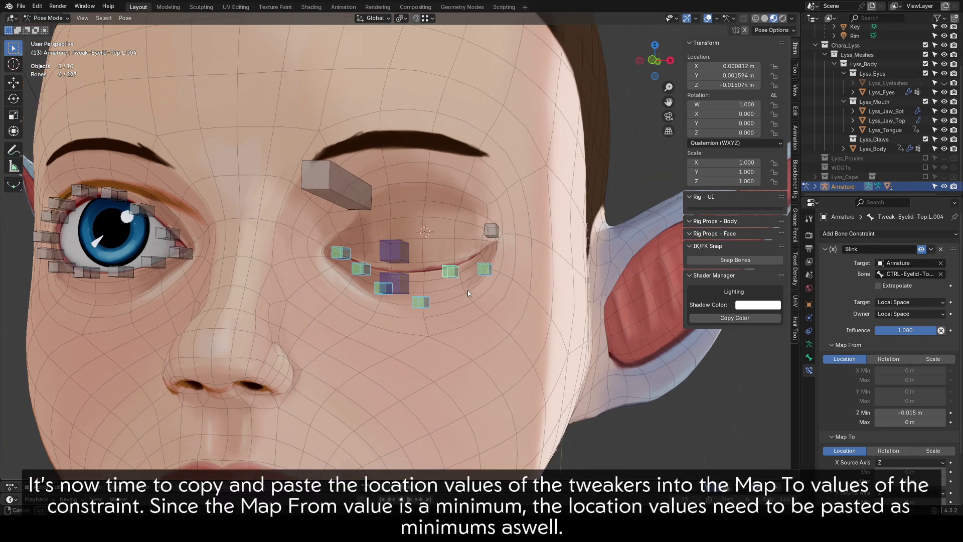
Copy Tweak-Eyelid-Top.L's location into its Blink constraint's Map To minimums: X -0.00006 m, Y -0.000139 m, Z -0.00442 m.
scroll(870, 432, down, 3)
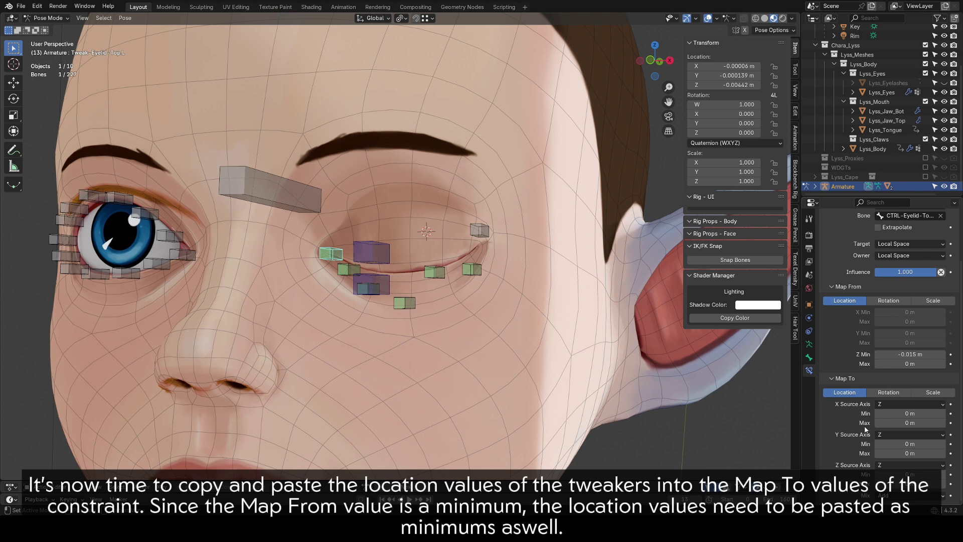
text(-0.00006 m)
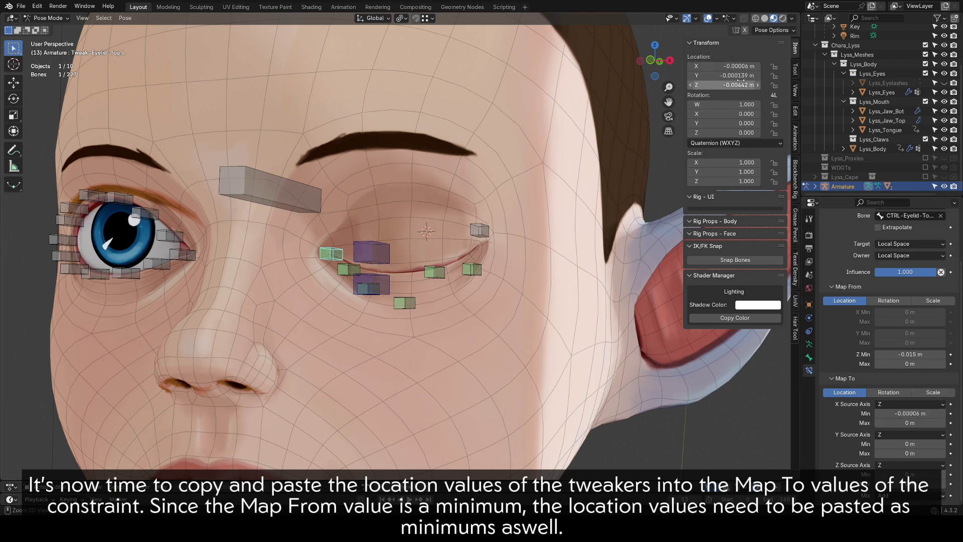
text(-0.000139 m)
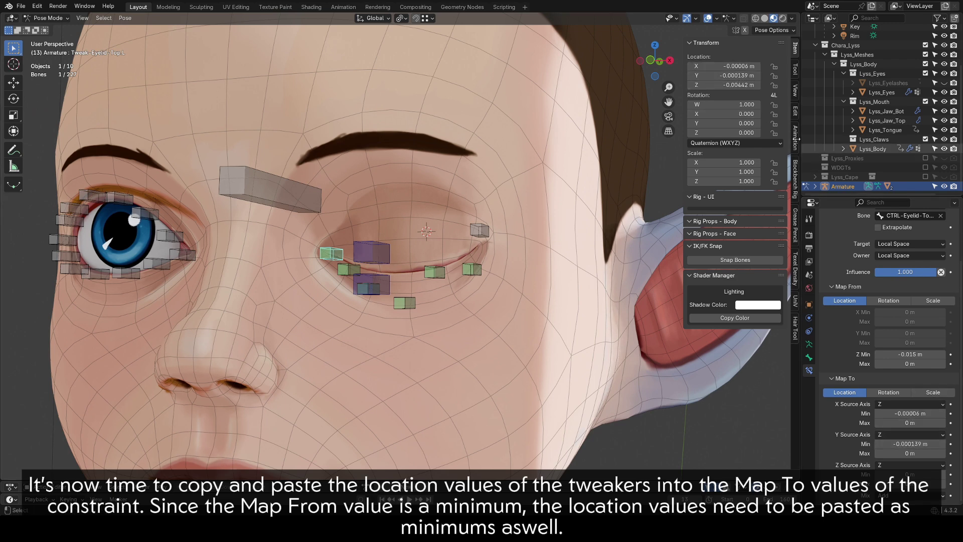
key(ctrl+c)
key(ctrl+v)
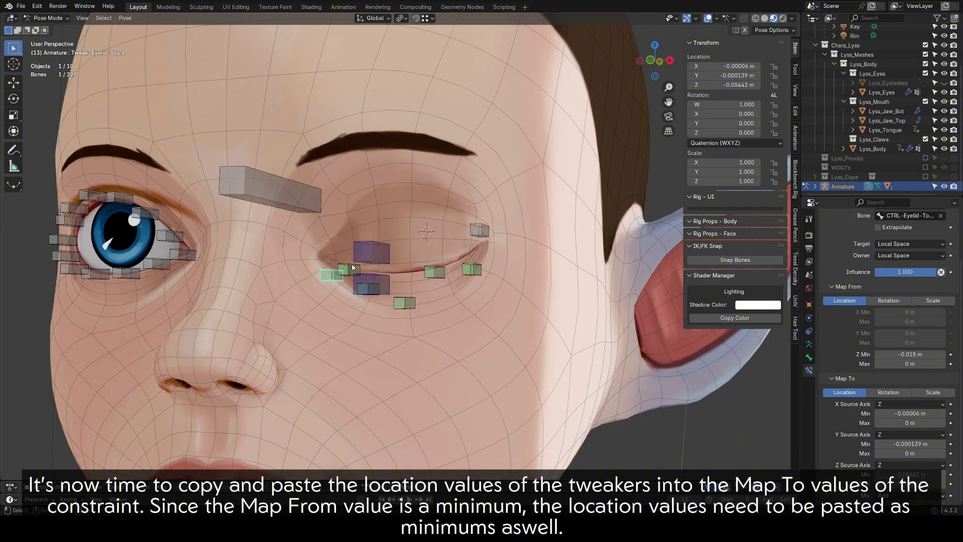
Copy Tweak-Eyelid-Top.L.001's location into its Map To minimums: X 0.000052 m, Y -0.000197 m, Z -0.01271 m.
click(352, 267)
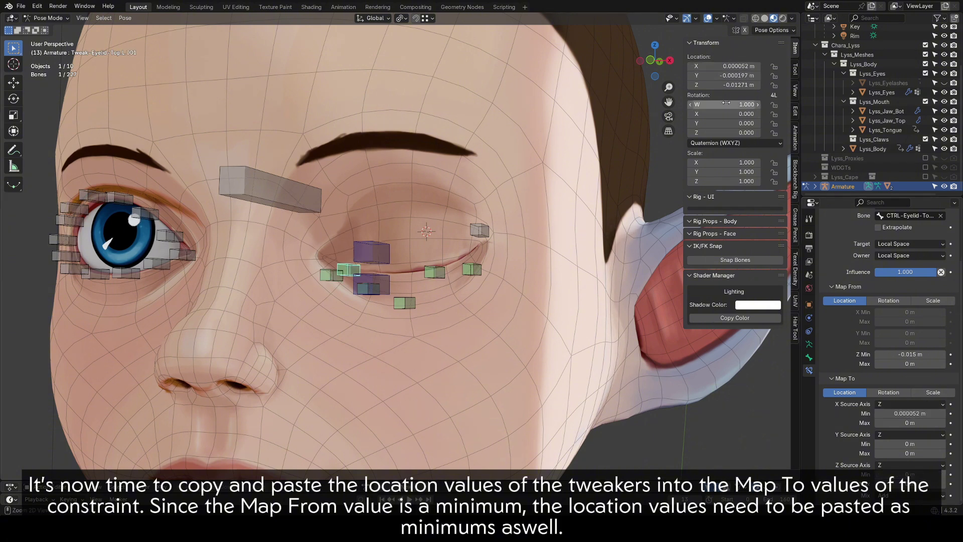
key(ctrl+v)
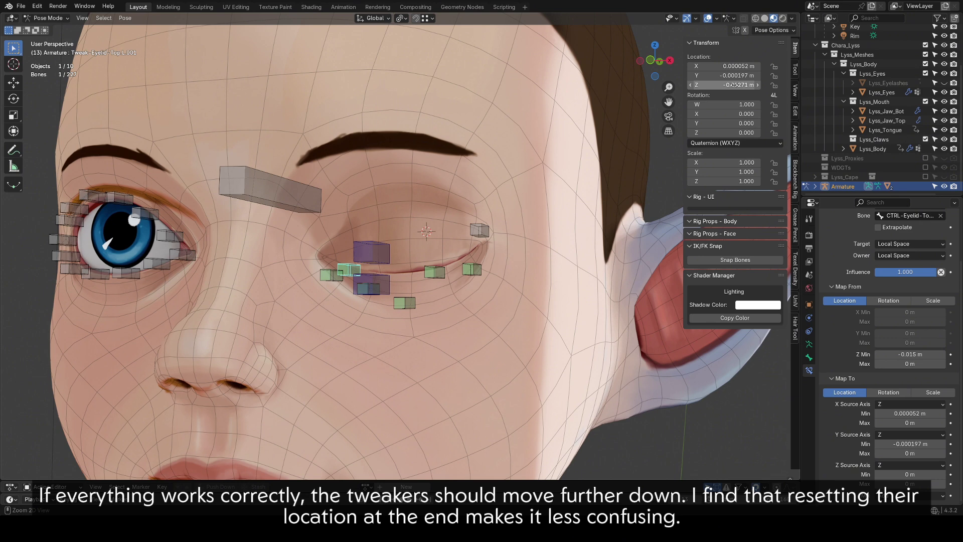
key(ctrl+v)
Copy Tweak-Eyelid-Top.L.002's location into its Map To minimums: X 0.000778 m, Y 0.001194 m, Z -0.019959 m.
click(365, 294)
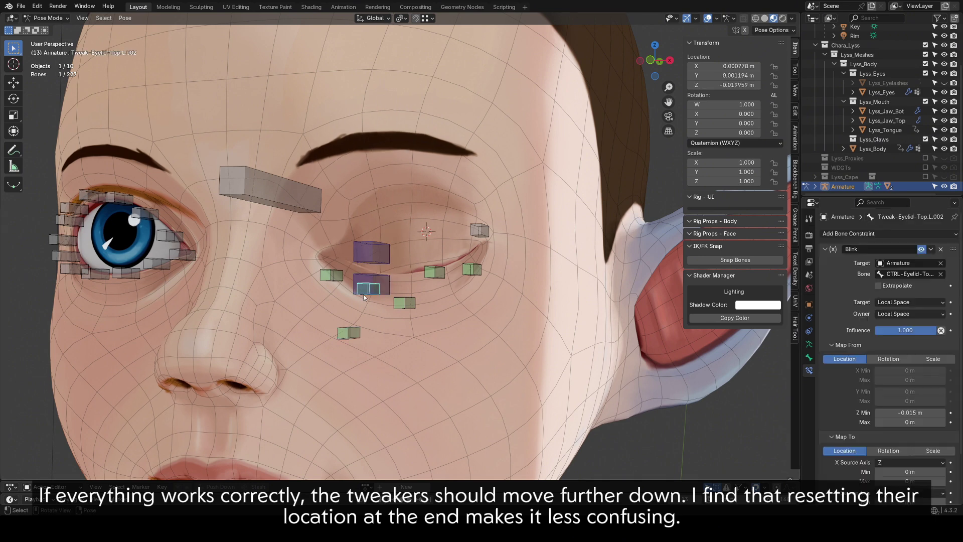
scroll(909, 443, down, 3)
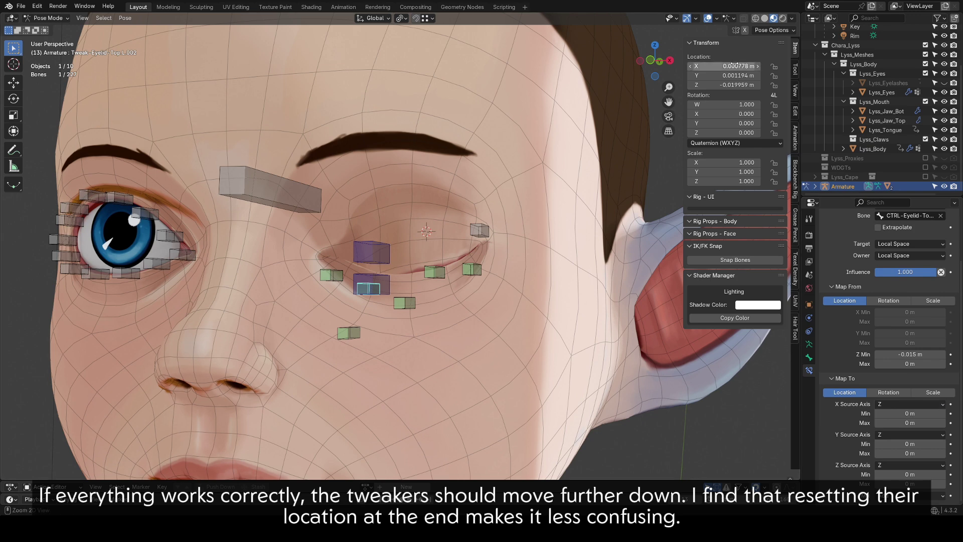
key(ctrl+v)
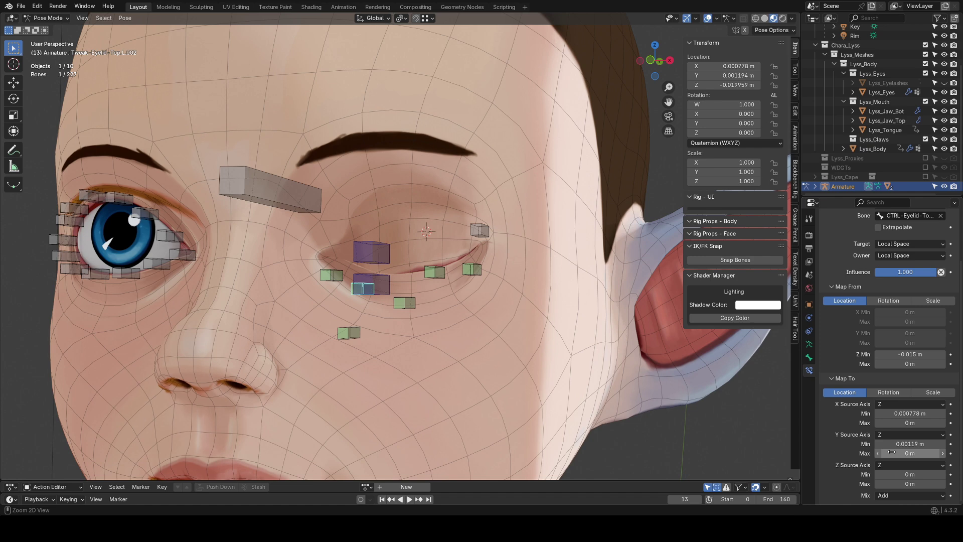
key(ctrl+v)
Copy Tweak-Eyelid-Top.L.003's location into its Map To minimums: X 0.000365 m, Y 0.001483 m, Z -0.023491 m.
click(408, 305)
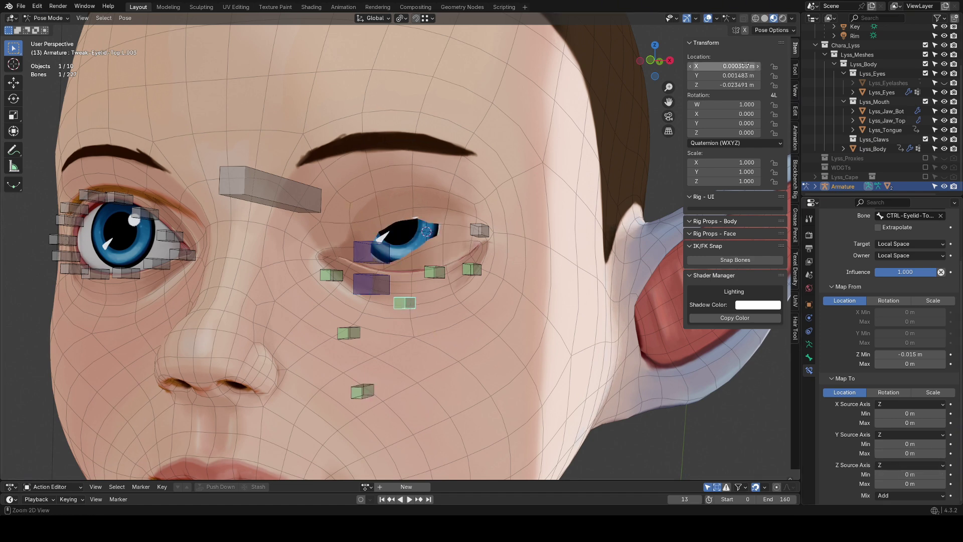
key(ctrl+v)
key(ctrl+c)
key(ctrl+v)
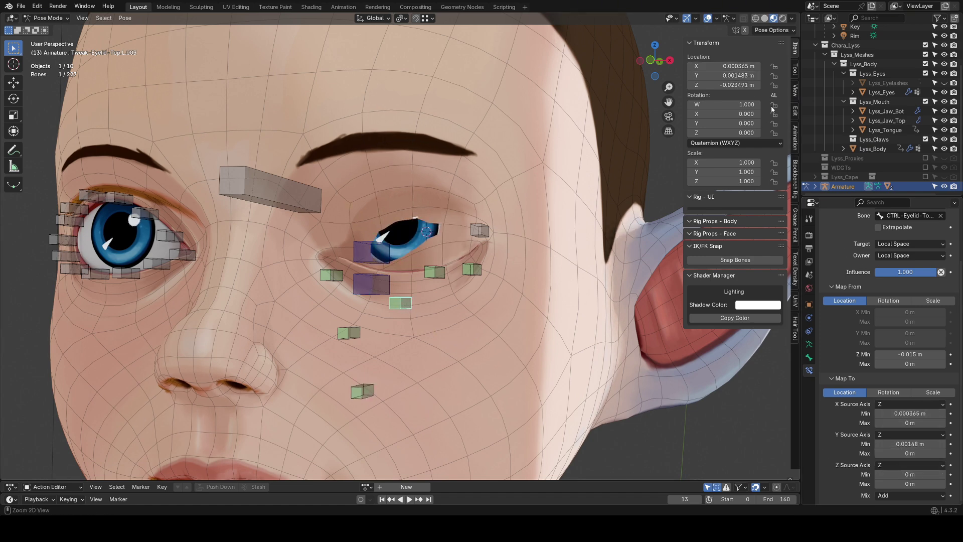
key(ctrl+c)
key(ctrl+v)
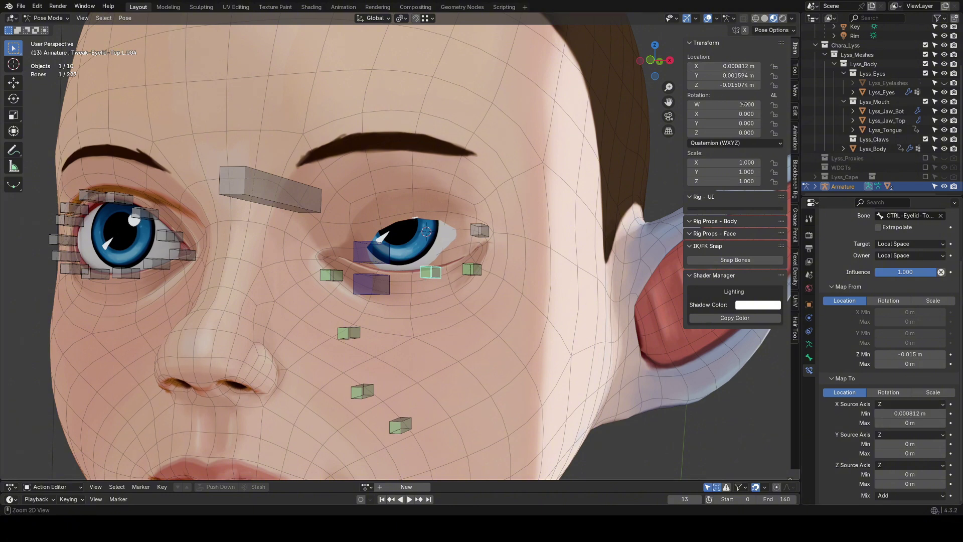
Copy the locations of Tweak-Eyelid-Top.L.004 (0.000812, 0.001594, -0.015074 m) and .005 (-0.001946, -0.000359, -0.01206 m) into their Map To X, Y and Z minimums.
key(ctrl+v)
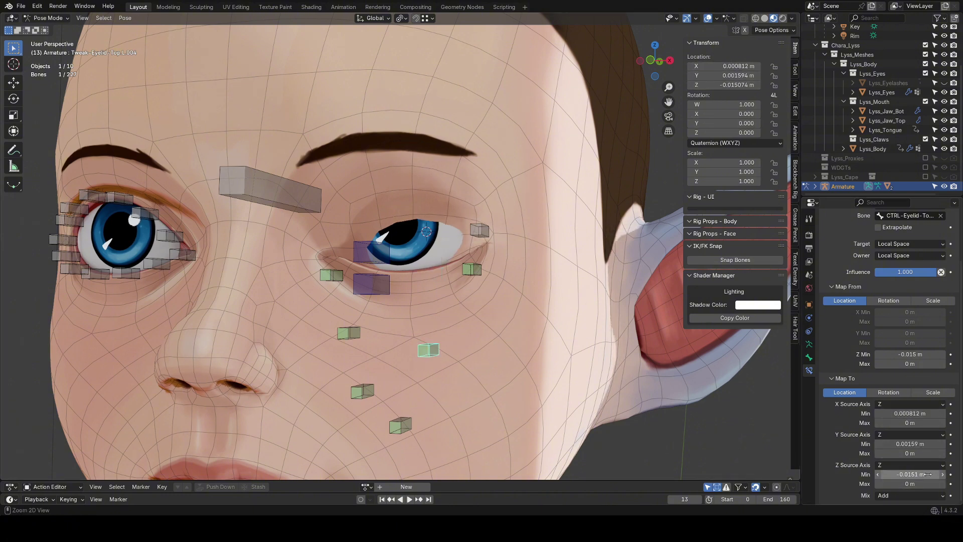
click(471, 270)
key(ctrl+c)
key(ctrl+v)
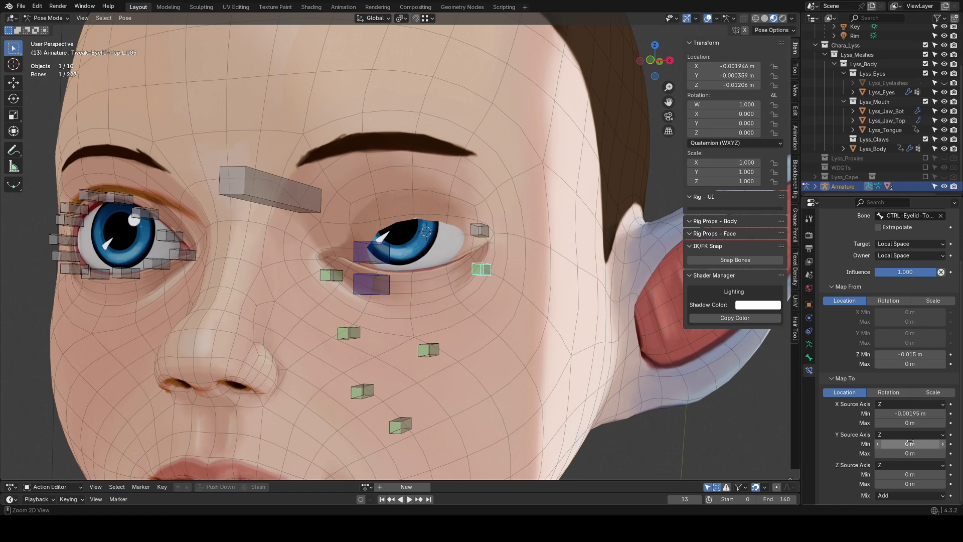
key(ctrl+c)
key(ctrl+v)
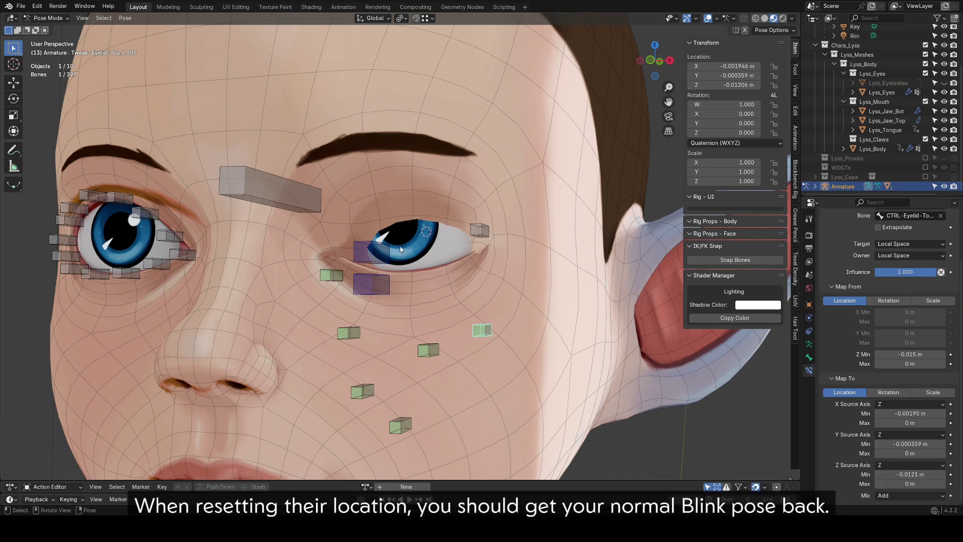
Select all six upper left eyelid tweakers and reset their location.
drag(349, 317, 359, 326)
shift+drag(333, 318, 394, 390)
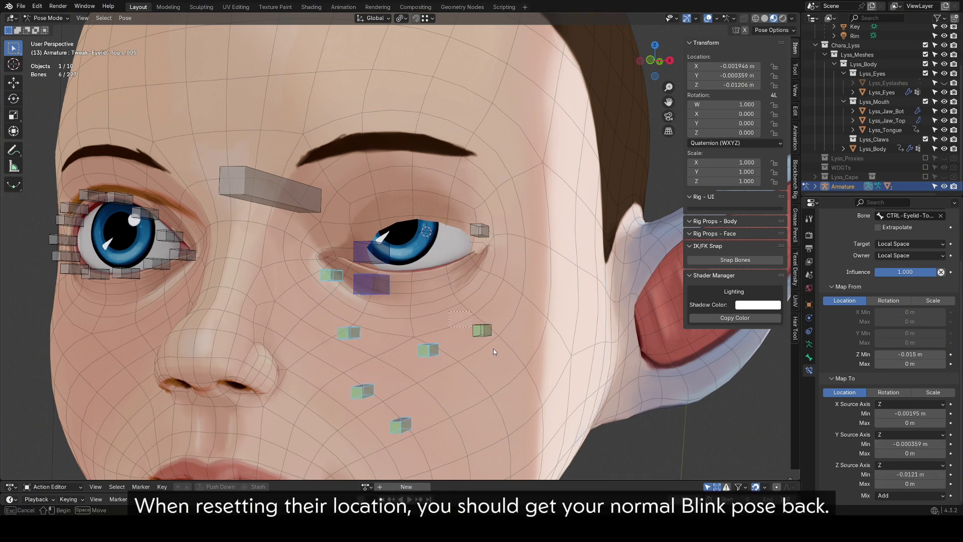
key(alt+g)
Test the blink by moving CTRL-Eyelid-Top.L up and down, and reset the controller's location.
click(259, 188)
click(372, 255)
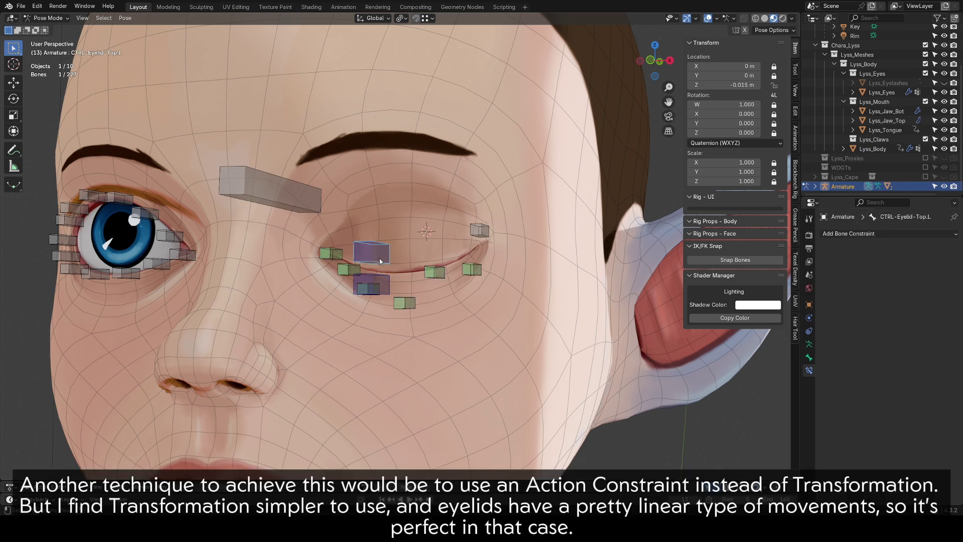
key(g)
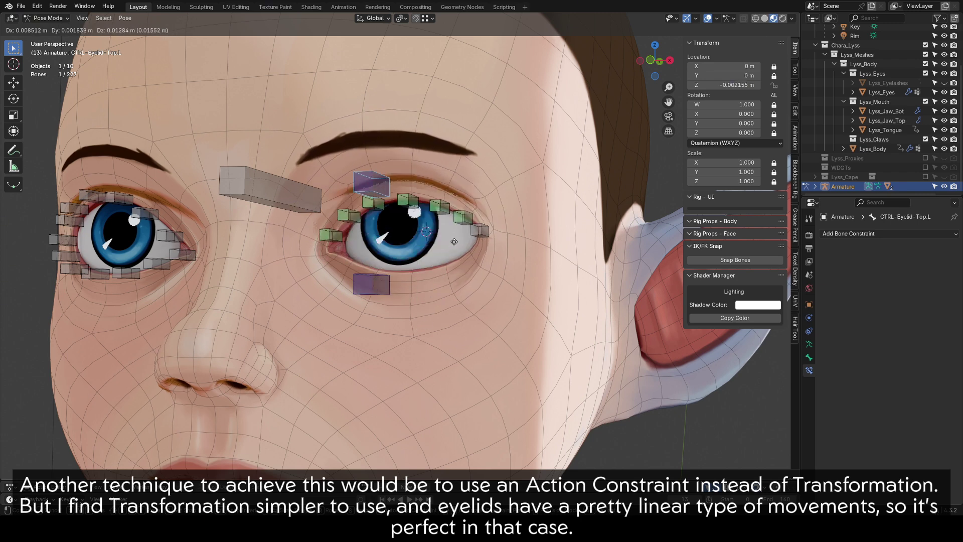
click(489, 245)
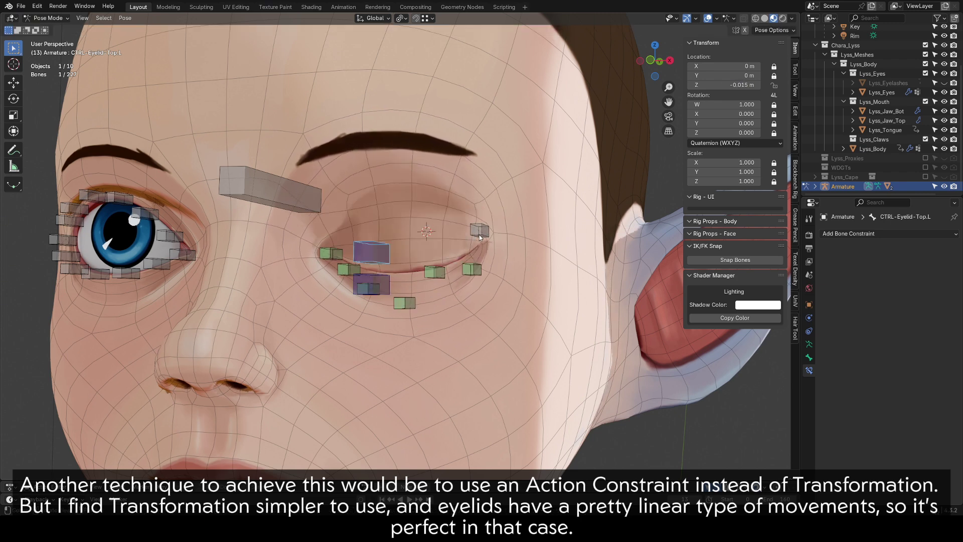
key(alt+g)
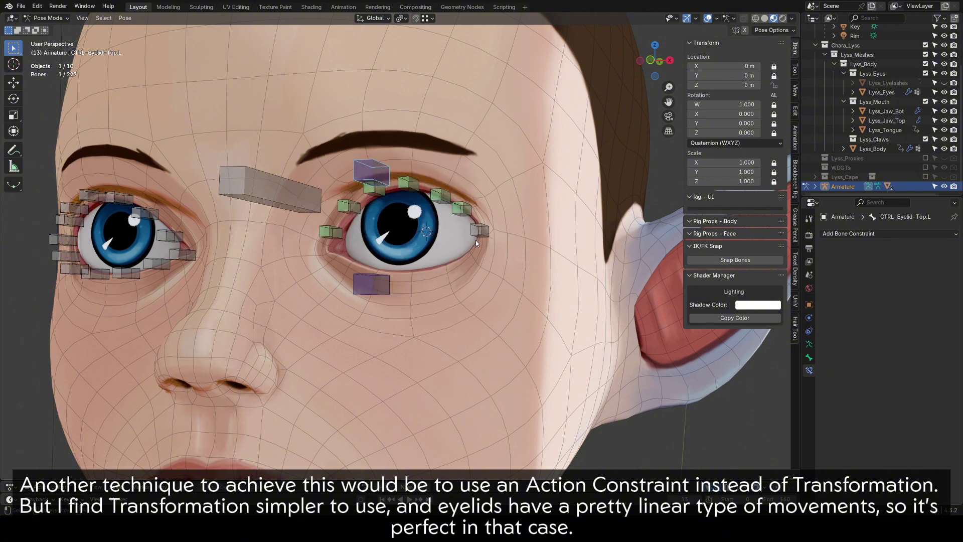
Reveal the hidden bones, select the six upper left eyelid tweakers and hide them.
key(alt+h)
click(334, 235)
shift+click(352, 208)
shift+click(376, 191)
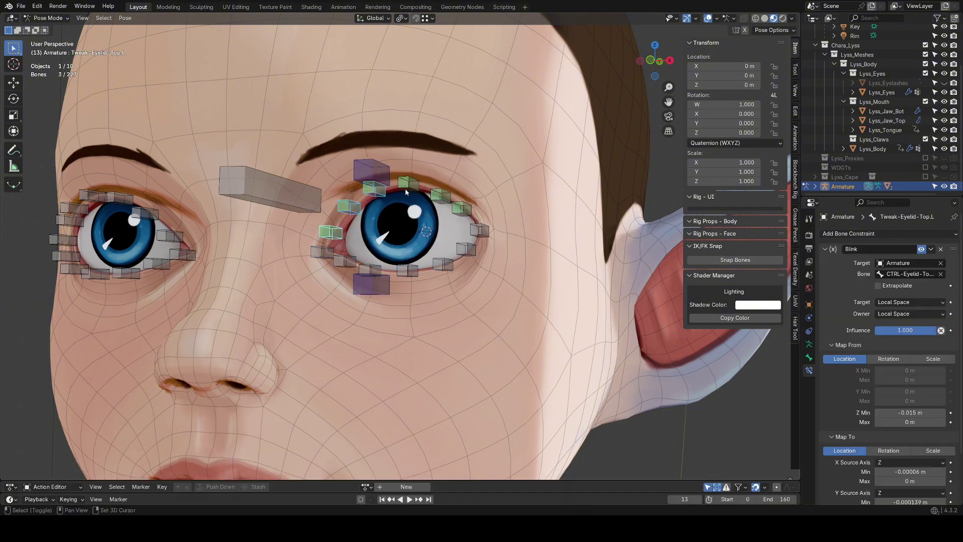
shift+click(409, 187)
shift+click(441, 198)
shift+click(462, 213)
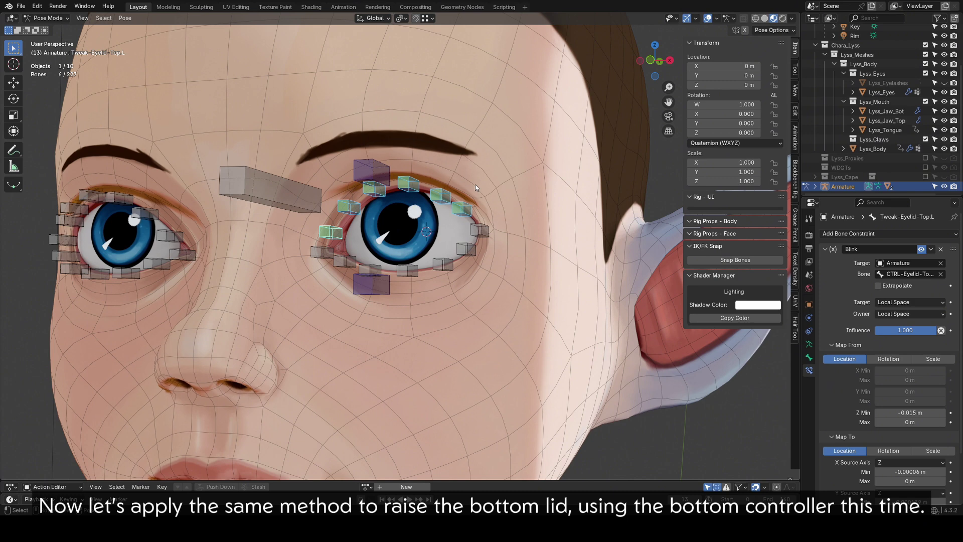
key(h)
Raise Tweak-Eyelid-Bot.L.004 by about 0.0036 m and Tweak-Eyelid-Bot.L.003 along global Z toward the raised-lid pose.
shift+middle_drag(474, 184, 477, 197)
scroll(474, 198, up, 3)
click(327, 296)
key(g)
key(z)
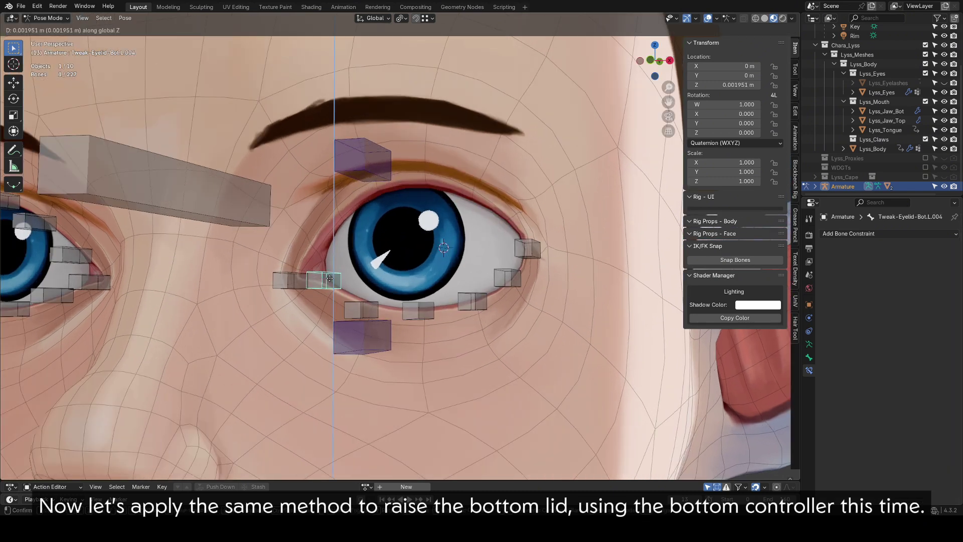
click(331, 266)
click(363, 308)
key(g)
key(z)
click(368, 263)
Raise Tweak-Eyelid-Bot.L.002 by about 0.0083 m and Tweak-Eyelid-Bot.L.001 by about 0.0063 m along global Z.
click(421, 311)
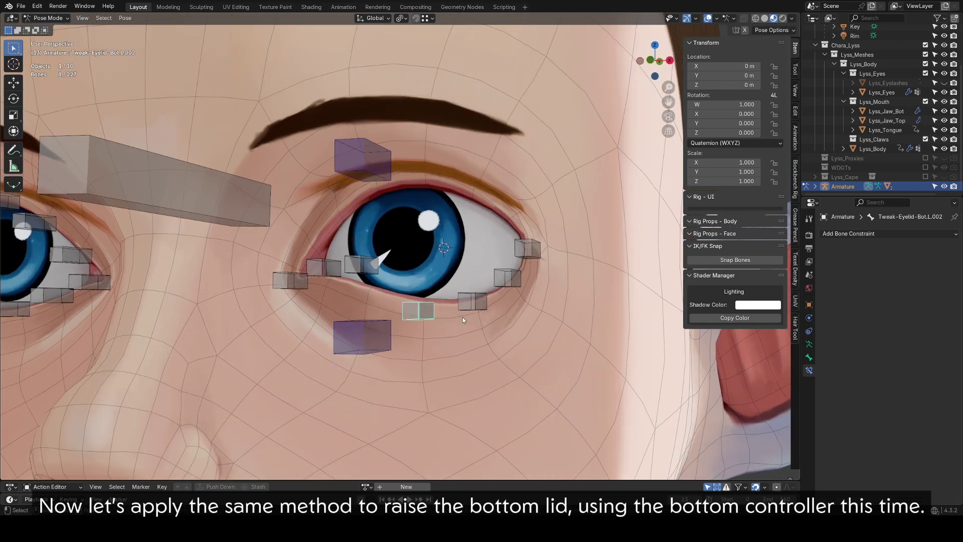
key(g)
key(z)
click(462, 253)
click(472, 300)
key(g)
key(z)
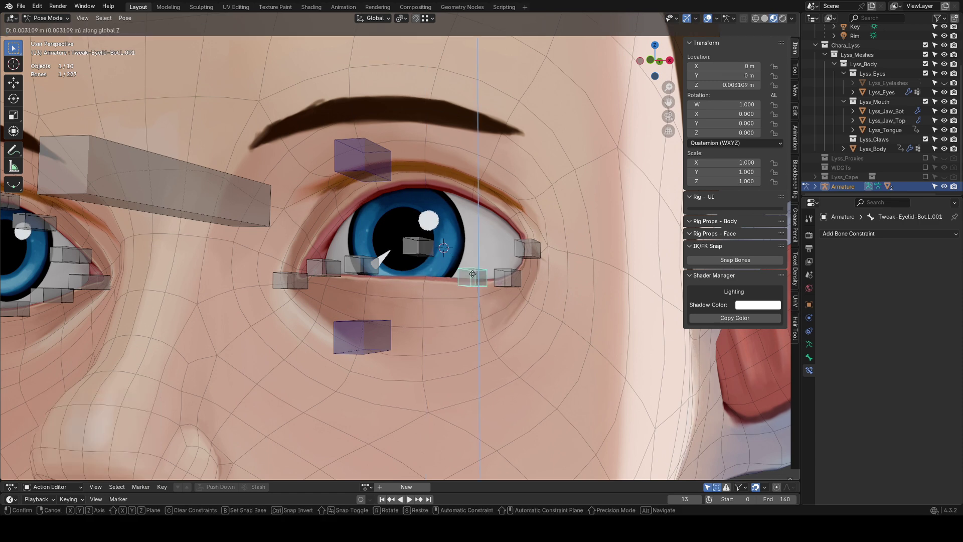
click(472, 252)
Raise Tweak-Eyelid-Bot.L by about 0.004 m and refine Tweak-Eyelid-Bot.L.003 to about 0.0079 m along global Z.
click(507, 278)
key(g)
key(z)
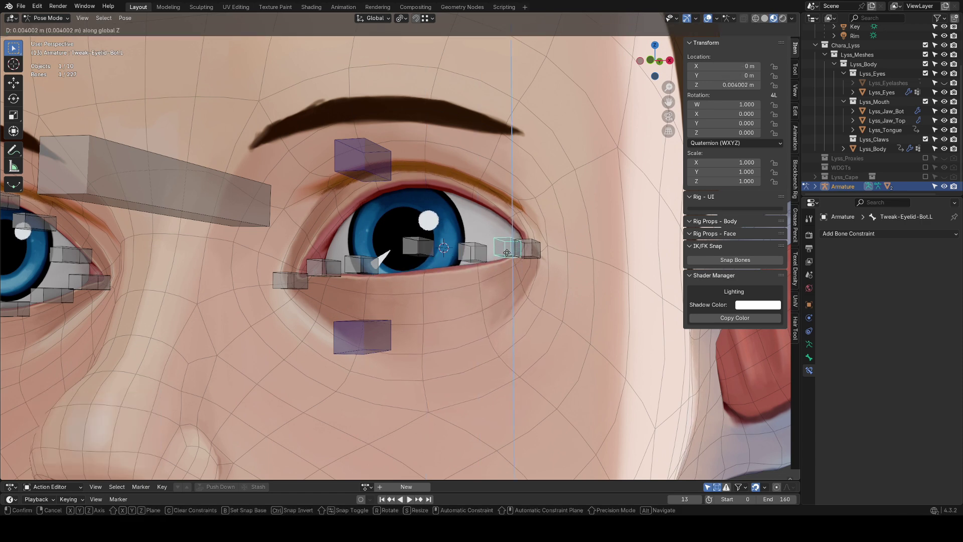
click(506, 252)
click(371, 263)
key(g)
key(z)
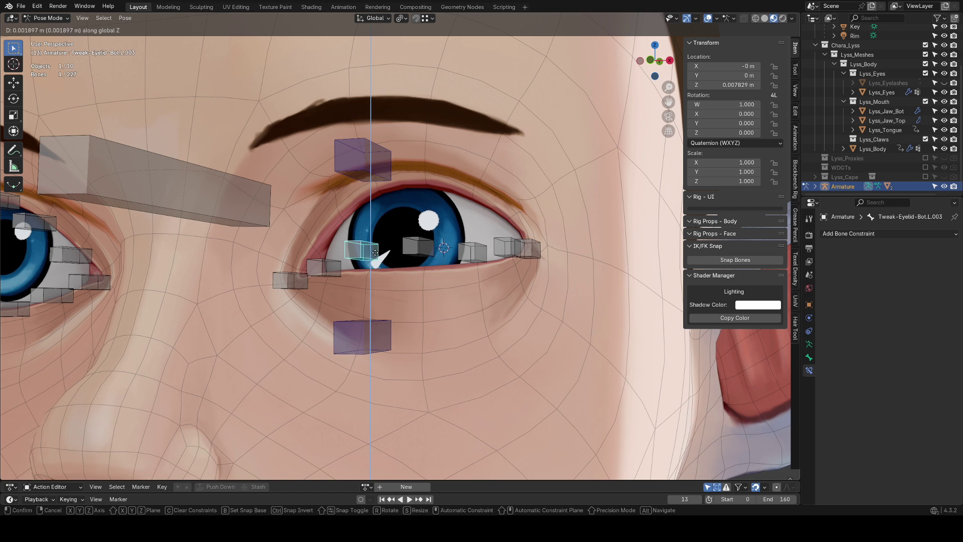
click(375, 252)
scroll(424, 336, down, 5)
scroll(411, 311, up, 5)
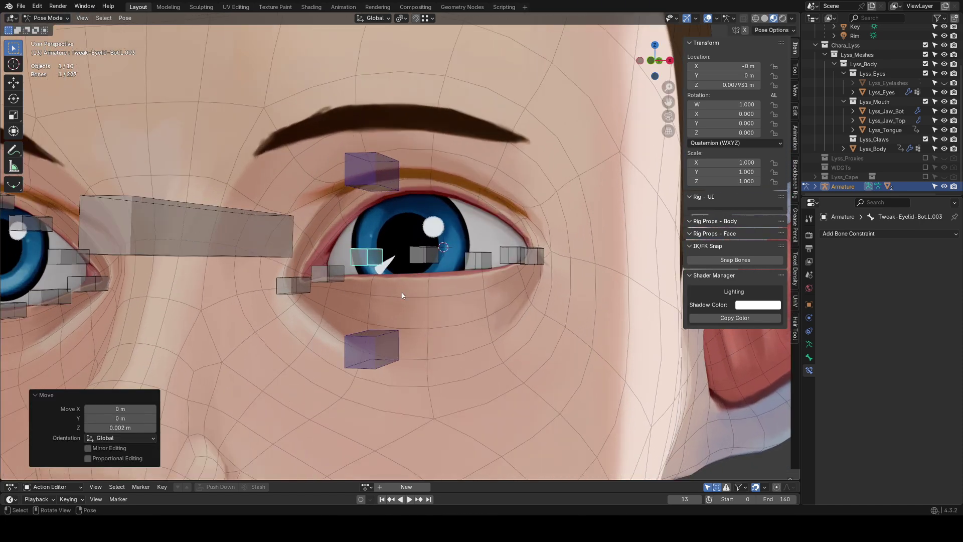
Move CTRL-Eyelid-Bot.L up along Z and set its Z location to 0.01 m.
shift+click(383, 344)
key(ctrl+shift+c)
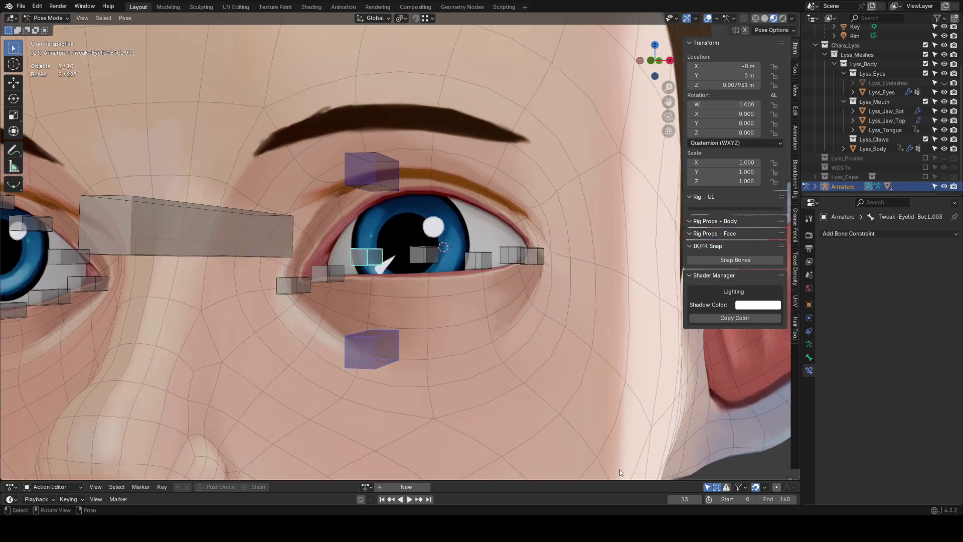
click(370, 341)
key(g)
key(z)
click(653, 161)
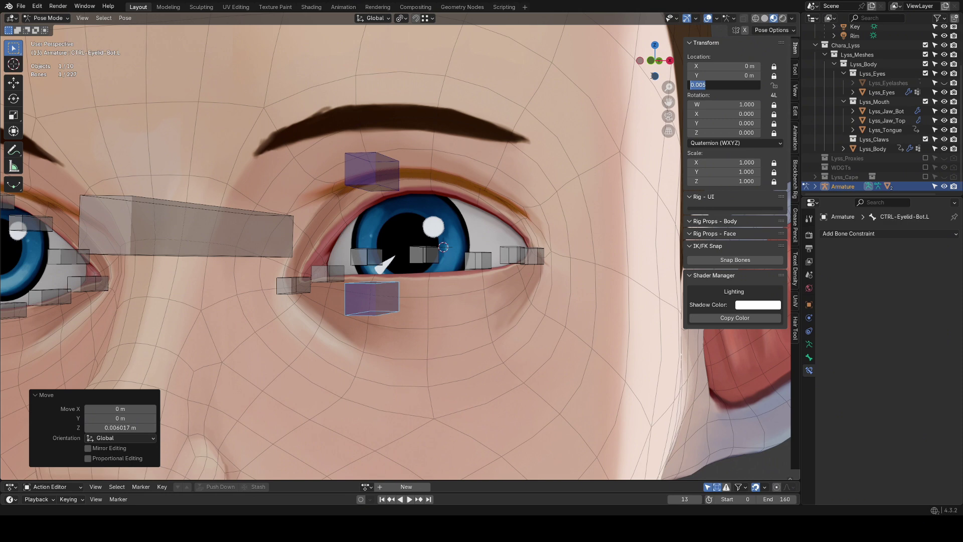
key(Return)
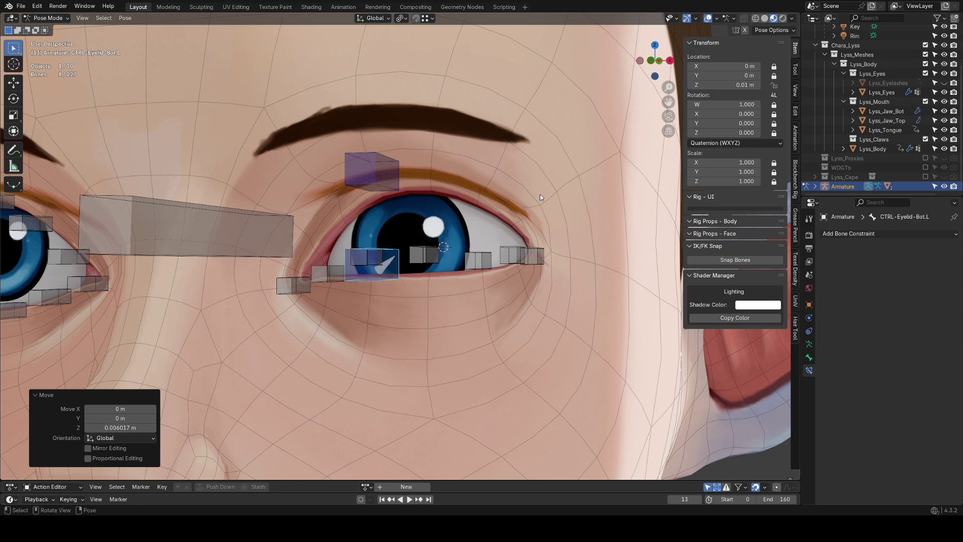
Add a Transformation constraint to Tweak-Eyelid-Bot.L.003 targeting CTRL-Eyelid-Bot.L, with Target and Owner both in Local Space.
middle_drag(540, 197, 485, 275)
shift+click(381, 311)
key(ctrl+shift+c)
click(381, 308)
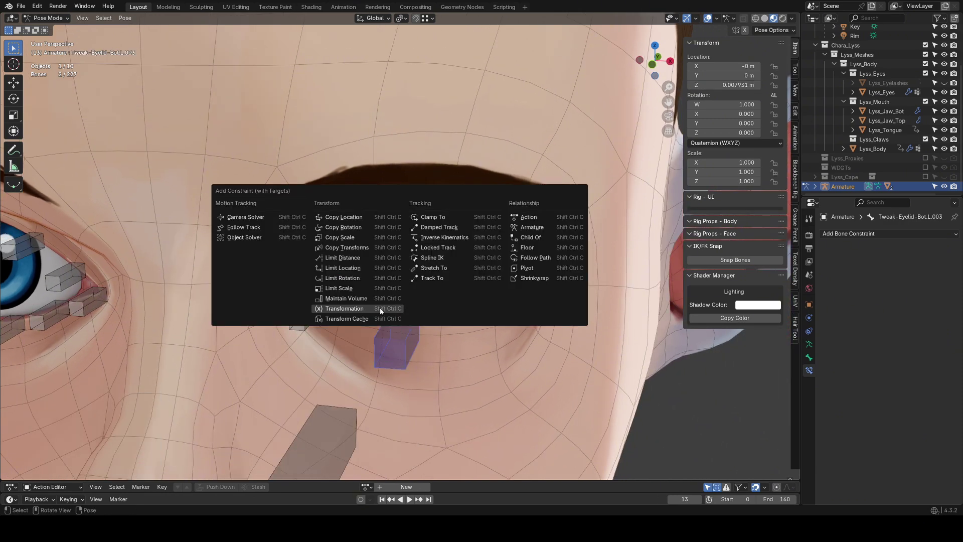
click(380, 307)
click(907, 302)
click(895, 357)
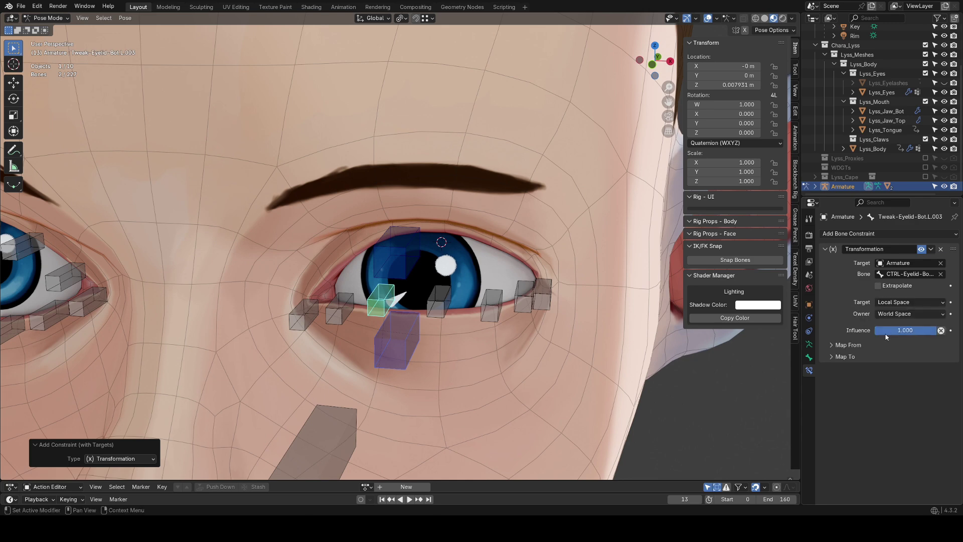
click(894, 314)
click(896, 369)
Set the constraint's Map From location Z Max to 0.01 m and its Map To X and Y source axes to Z.
click(848, 345)
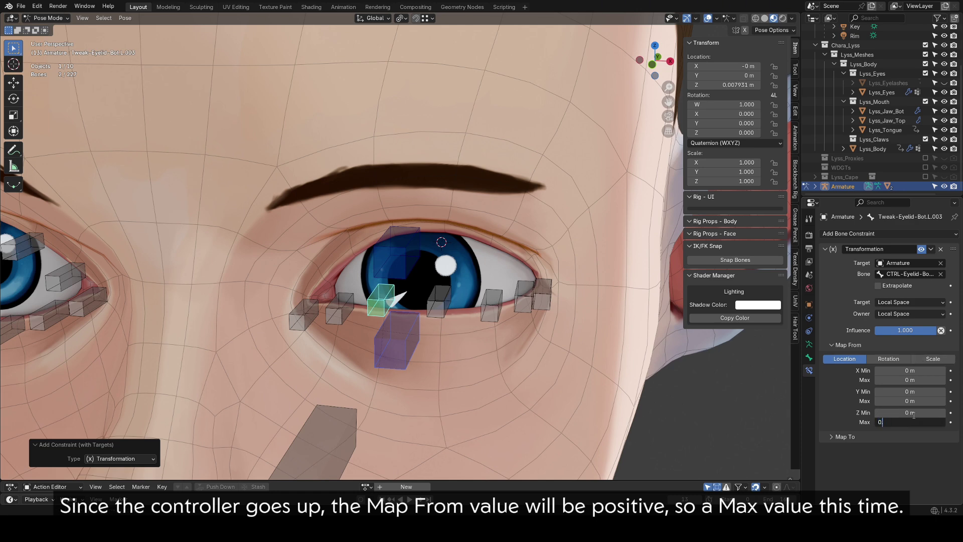
key(Return)
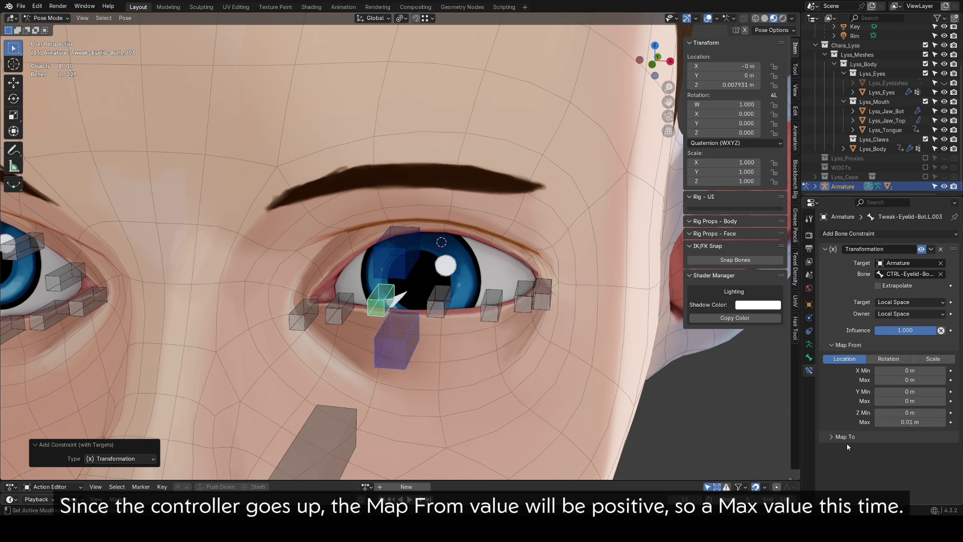
click(843, 436)
scroll(830, 474, down, 3)
click(908, 434)
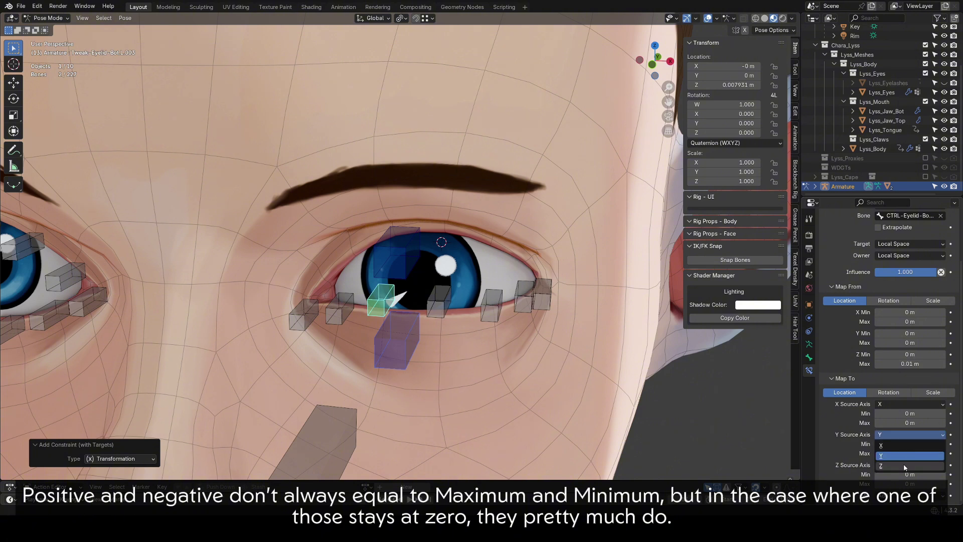
click(906, 466)
click(899, 404)
click(894, 435)
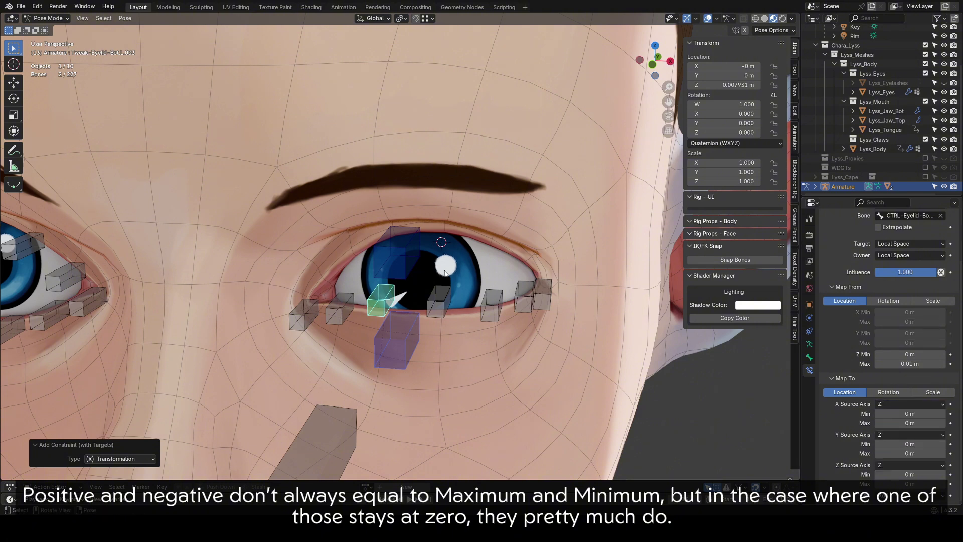
Rename the Transformation constraint to Raise and copy it from Tweak-Eyelid-Bot.L.003 to the other four lower left eyelid tweakers.
click(302, 311)
click(342, 304)
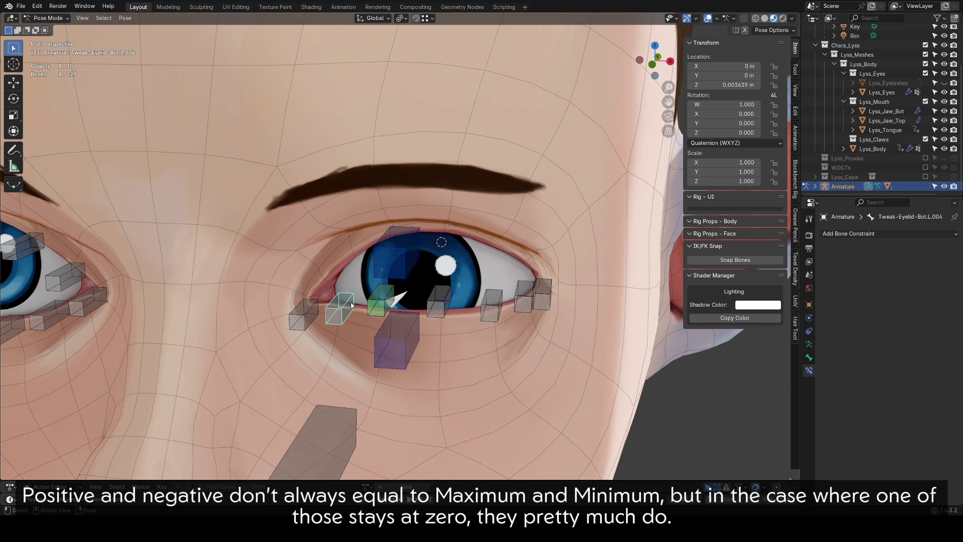
shift+click(378, 303)
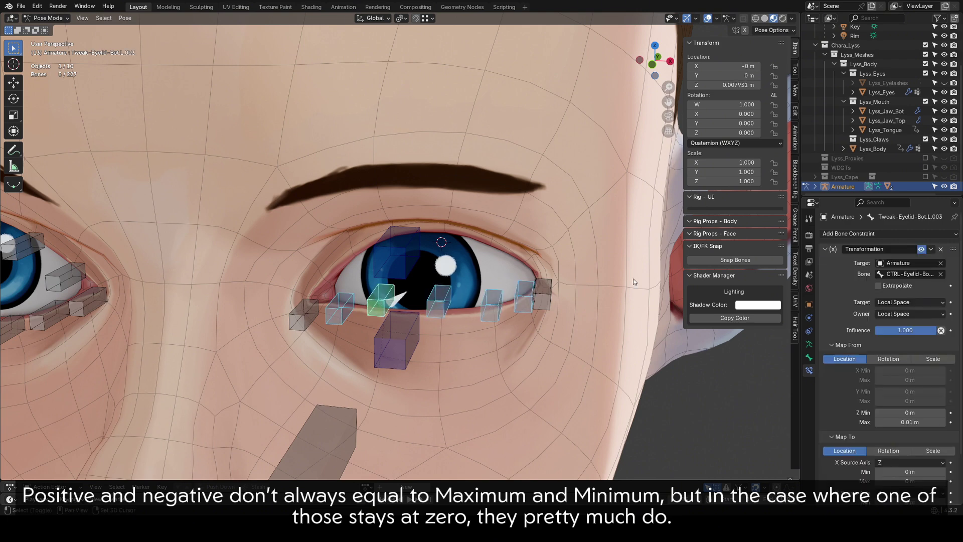
click(891, 252)
text(Raise)
key(Return)
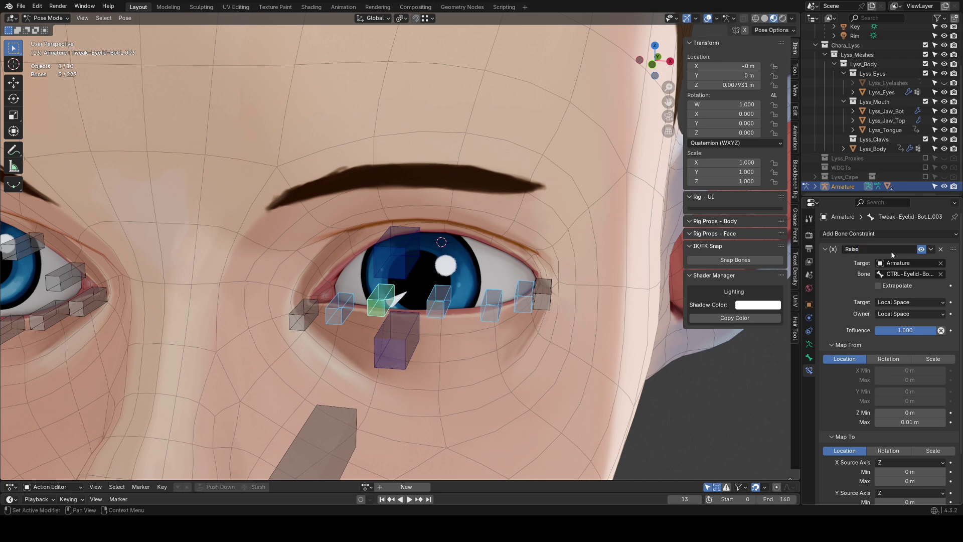
click(931, 249)
click(882, 279)
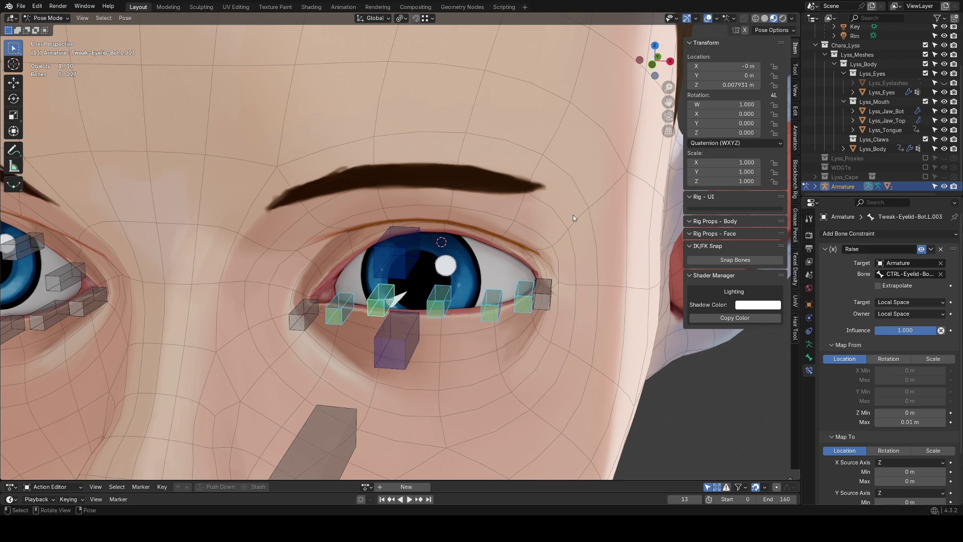
Copy the Z locations of Tweak-Eyelid-Bot.L.004 (0.003639 m) and .003 (0.007931 m) into their Map To Z Max.
scroll(836, 371, down, 3)
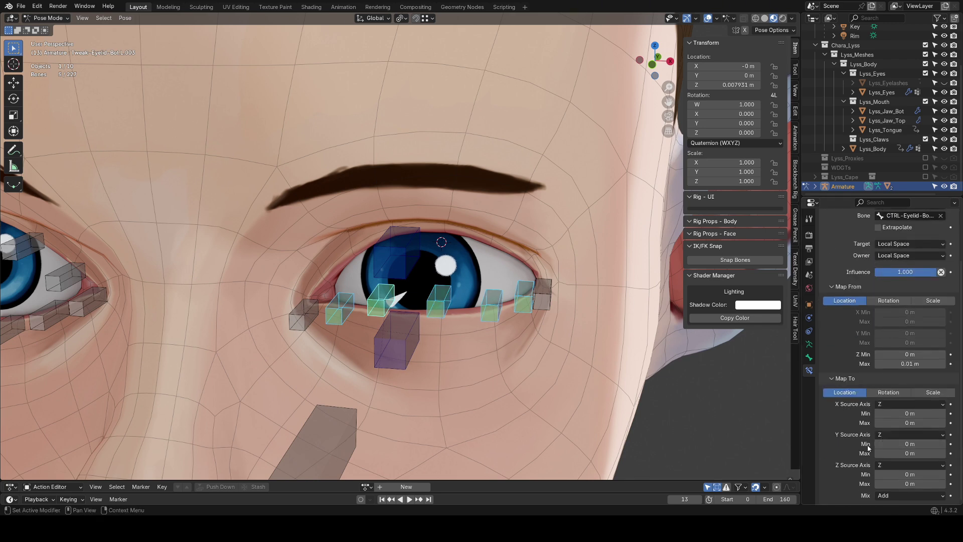
click(345, 316)
key(ctrl+v)
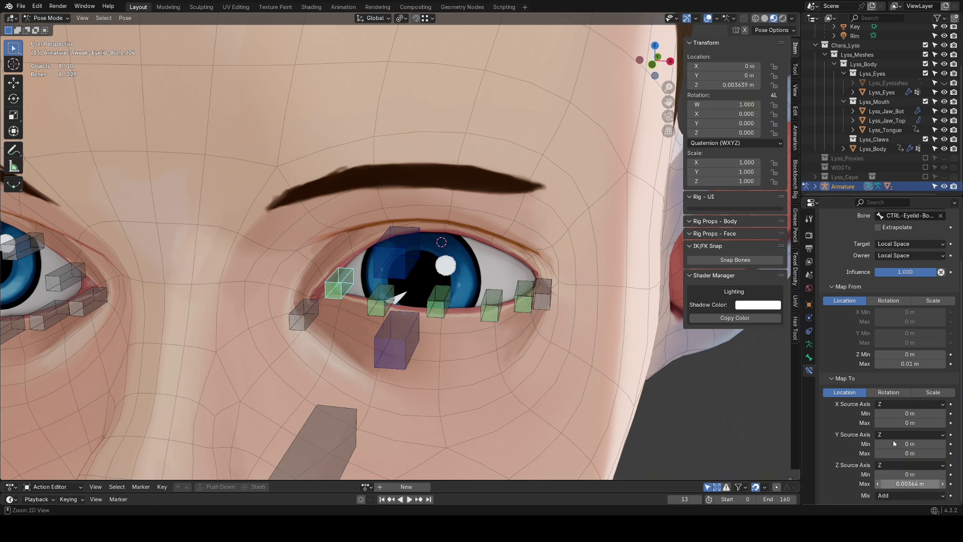
click(375, 309)
key(ctrl+c)
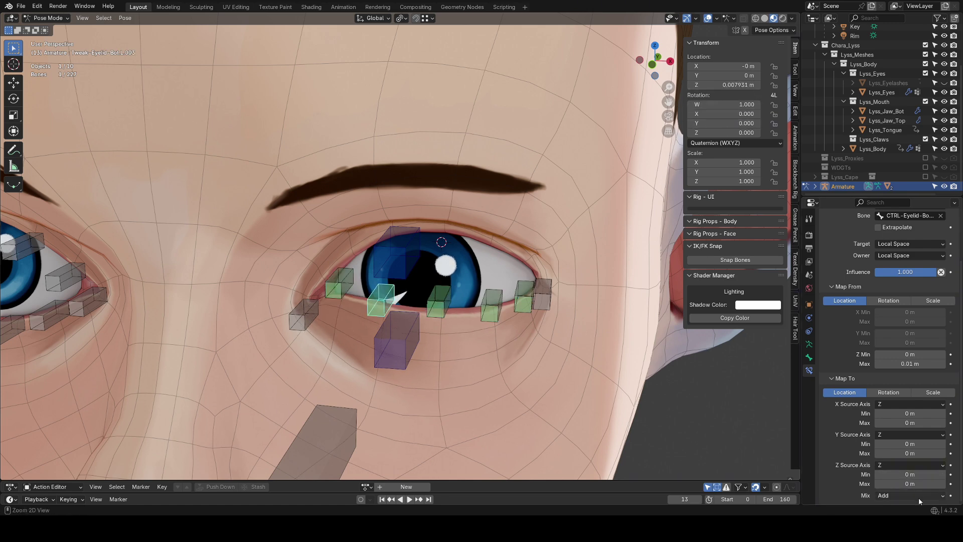
key(ctrl+v)
Copy the Z locations of Tweak-Eyelid-Bot.L.002 (0.008288 m), .001 (0.006319 m) and Tweak-Eyelid-Bot.L (0.004002 m) into their Map To Z Max.
key(ctrl+c)
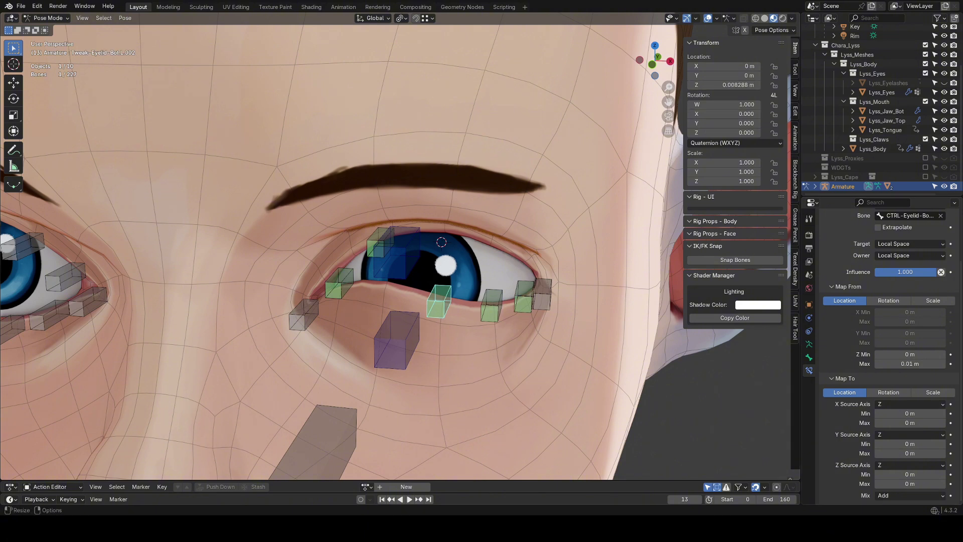
key(ctrl+v)
click(494, 307)
key(ctrl+v)
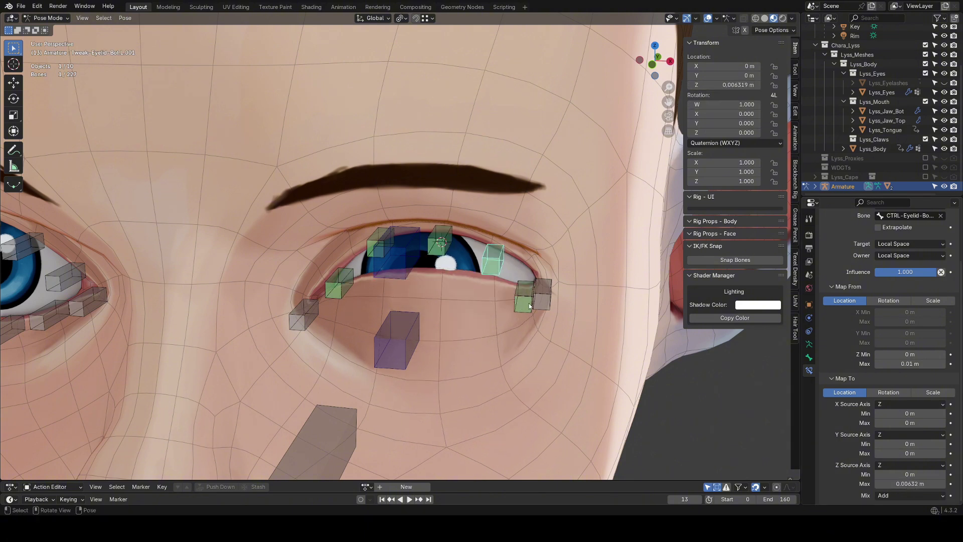
click(523, 303)
key(ctrl+c)
key(ctrl+v)
Select all visible bones and reset their location.
middle_drag(474, 289, 476, 272)
key(a)
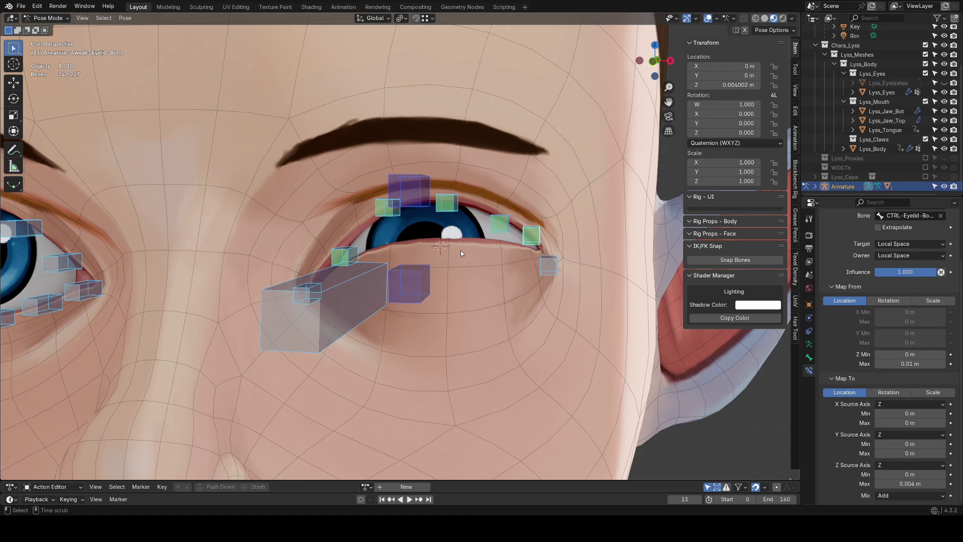
key(alt+g)
Test the left eyelids by moving CTRL-Eyelid-Bot.L and CTRL-Eyelid-Top.L up and down.
click(409, 320)
key(g)
click(408, 303)
click(409, 191)
key(g)
middle_drag(500, 305, 434, 298)
scroll(502, 303, down, 1)
key(g)
click(479, 294)
click(324, 275)
key(g)
key(g)
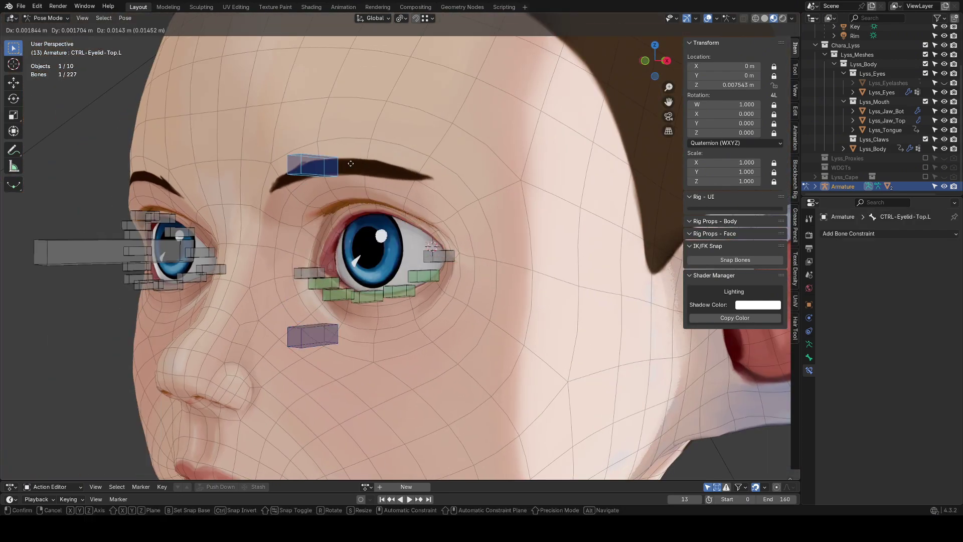
click(327, 272)
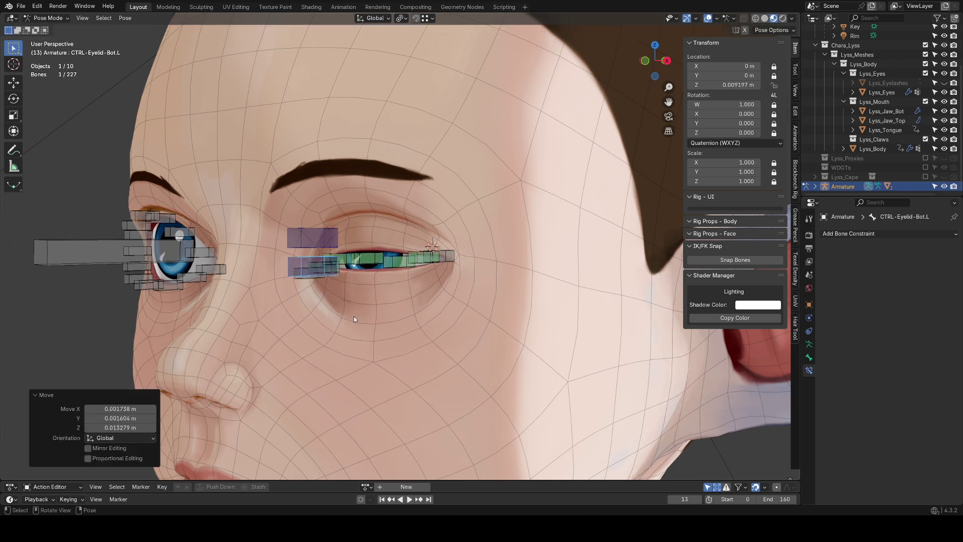
Symmetrize the visible left eyelid bones in Edit Mode and return to Pose Mode.
middle_drag(353, 316, 689, 87)
scroll(466, 286, down, 6)
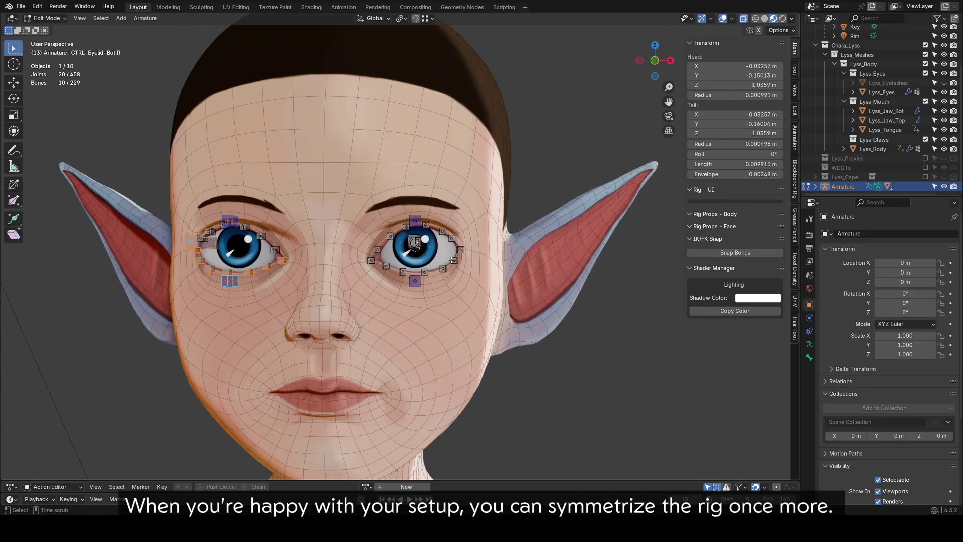
drag(334, 164, 477, 299)
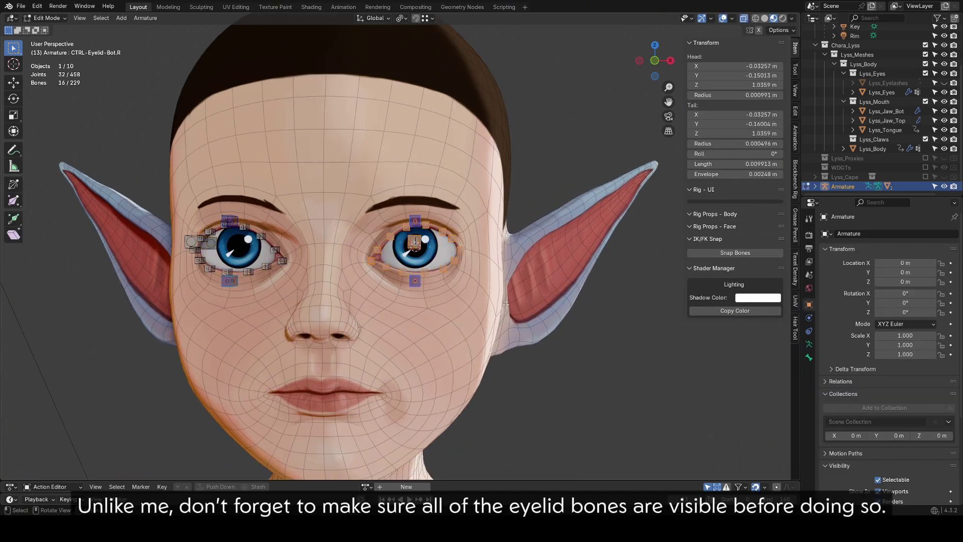
right_click(454, 258)
click(453, 258)
key(Tab)
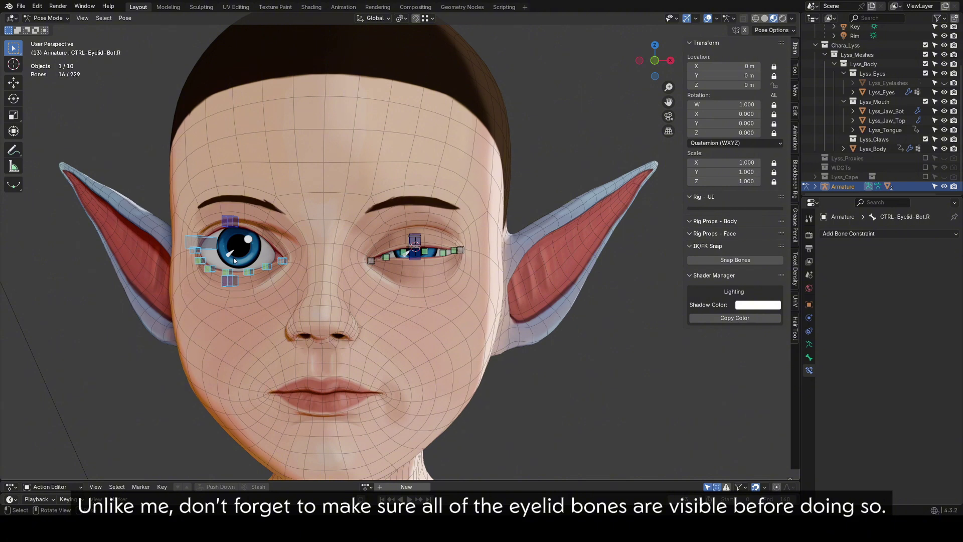
Enlarge the bone collections list and make the collections from Tweaks down to MCH-INt-Eyeldids visible.
click(809, 344)
drag(888, 320, 884, 445)
click(230, 221)
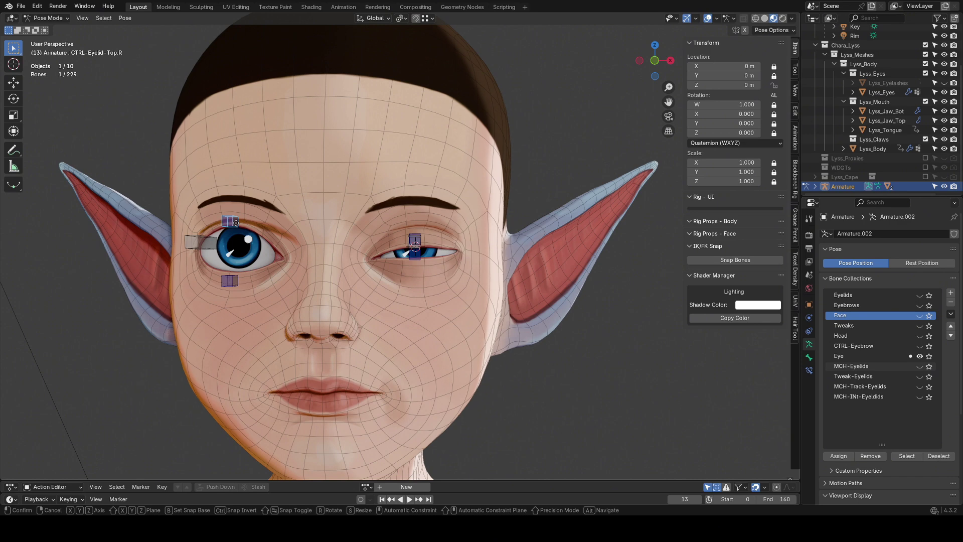
drag(920, 325, 920, 396)
Select all bones on the left side of the face, symmetrize them in Edit Mode and return to Pose Mode.
drag(329, 155, 527, 319)
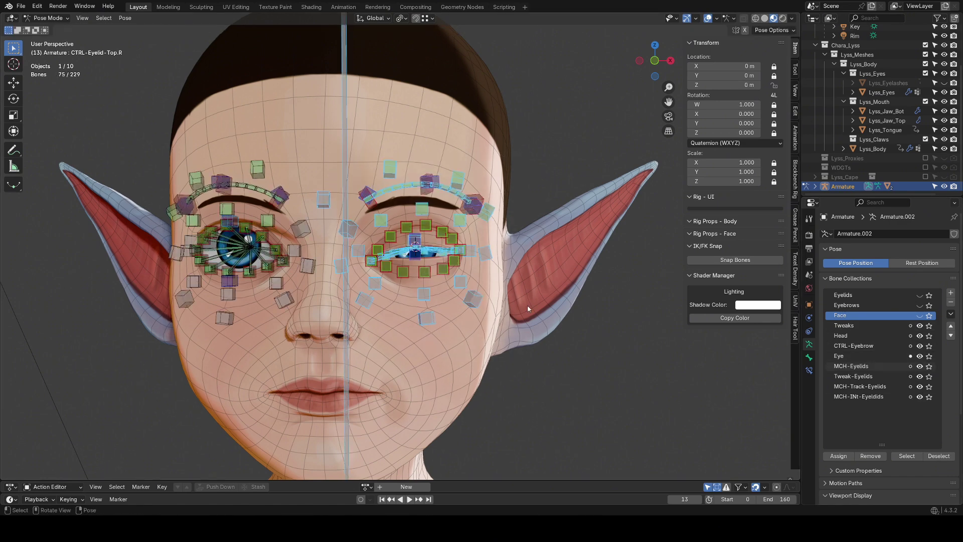
key(Tab)
right_click(503, 228)
click(503, 227)
key(Tab)
Test the right upper eyelid by moving CTRL-Eyelid-Top.R down.
drag(230, 220, 240, 222)
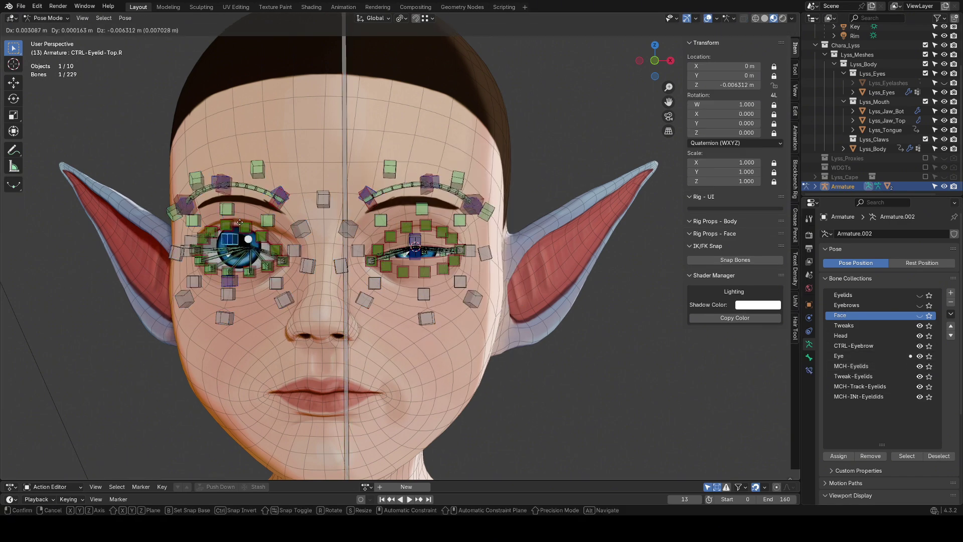
click(237, 226)
Show the Eyelids, Eyebrows and Face collections, then symmetrize all bones on the left side of the face in Edit Mode and return to Pose Mode.
drag(920, 295, 920, 316)
drag(333, 328, 522, 168)
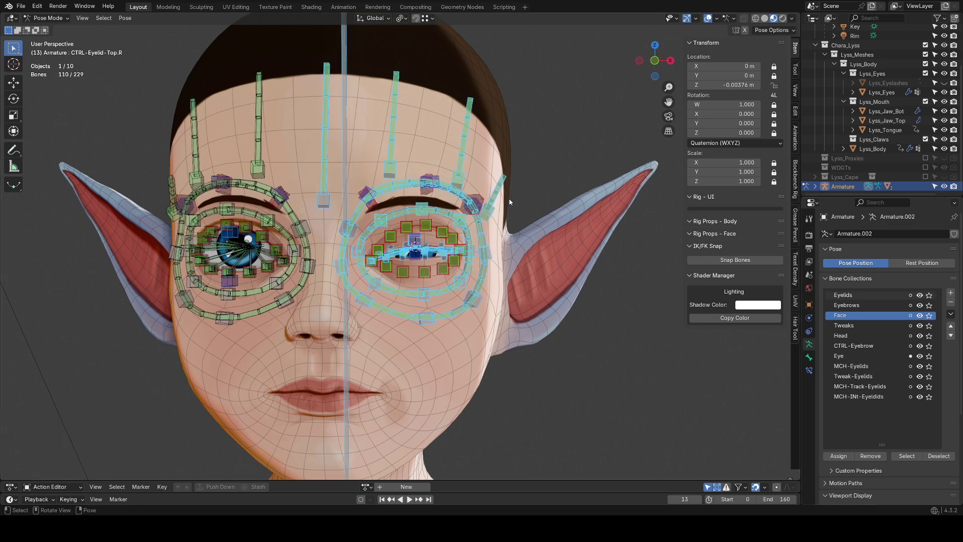
key(Tab)
right_click(509, 202)
click(509, 202)
key(Tab)
Test the motion of CTRL-Eyelid-Top.R again and hide every bone collection except Eye.
click(229, 231)
key(g)
right_click(231, 239)
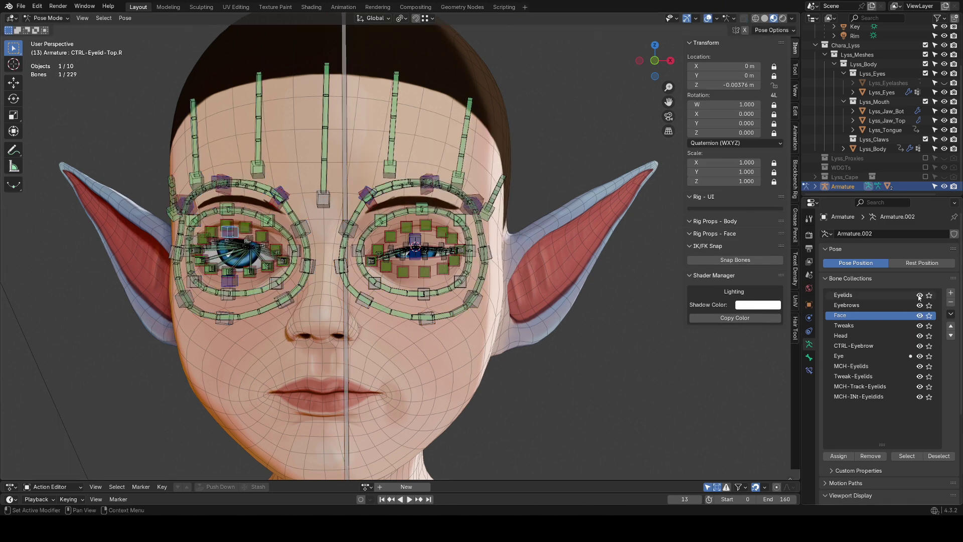
drag(920, 295, 920, 396)
click(922, 356)
Test the eyelid deformation up close by moving an upper eyelid controller and raising CTRL-Eyelid-Bot.R.
scroll(427, 216, up, 3)
key(g)
click(421, 225)
click(96, 311)
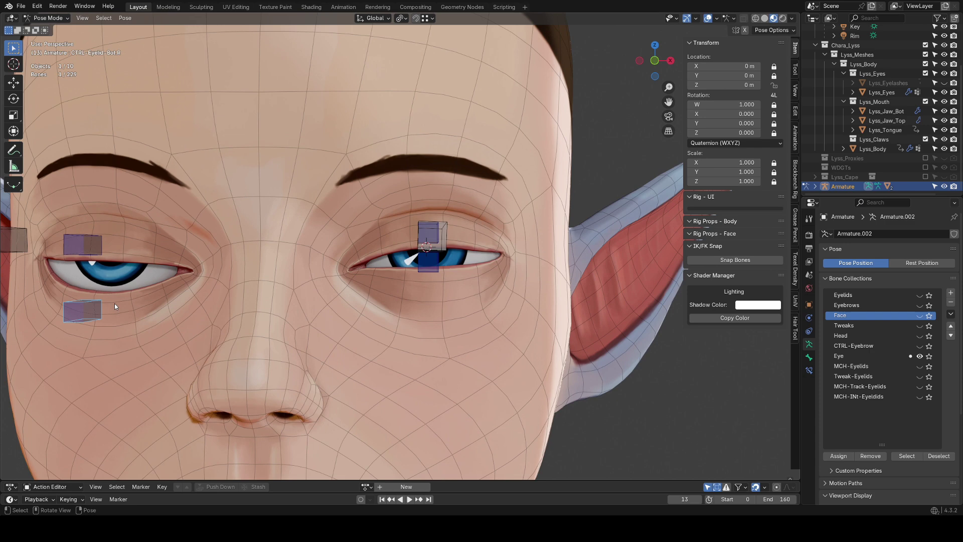
key(g)
click(122, 265)
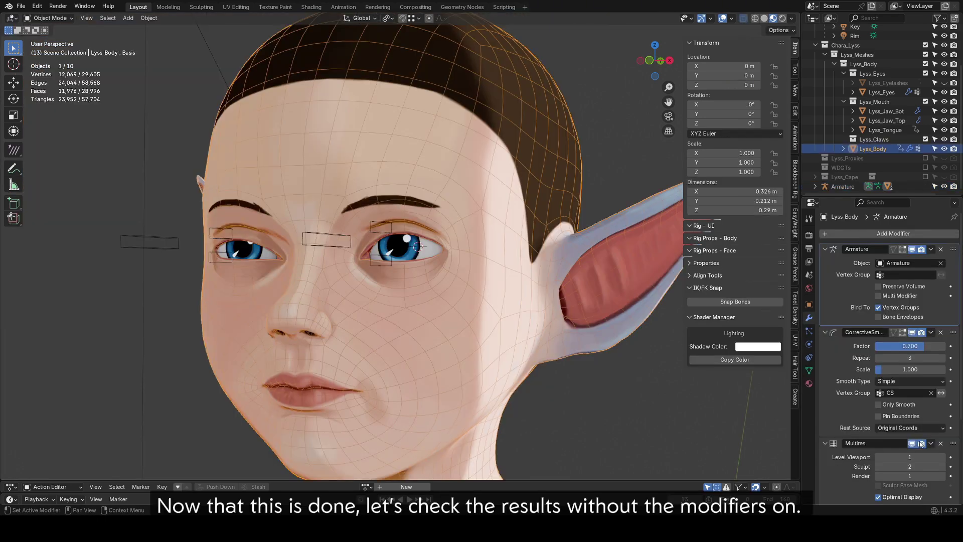
Turn off the Multires modifier of Lyss_Body in the viewport and clear the location of the selected eyelid controllers.
click(921, 444)
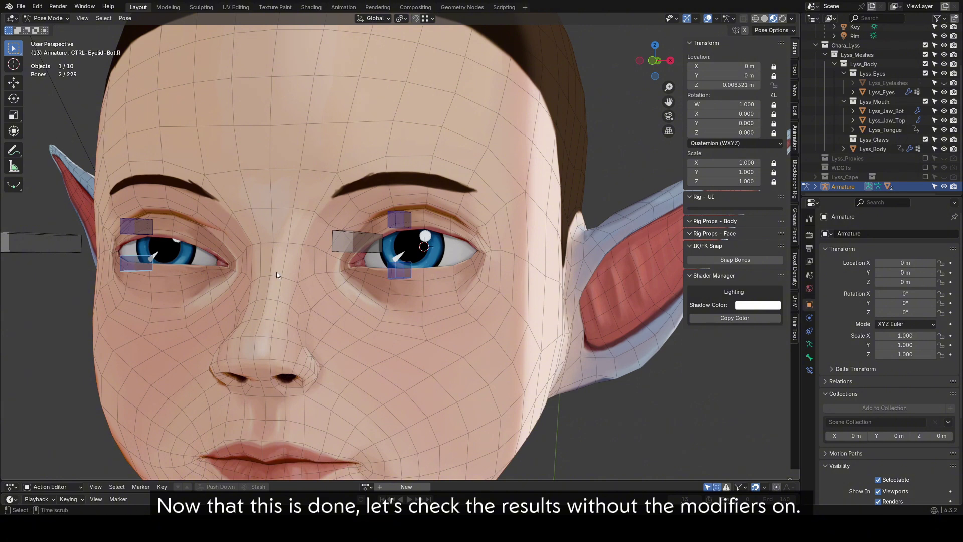
key(alt+g)
Close both eyes by moving CTRL-Eyelid-Top.L and CTRL-Eyelid-Top.R down to the lower lids.
click(408, 218)
key(g)
click(411, 277)
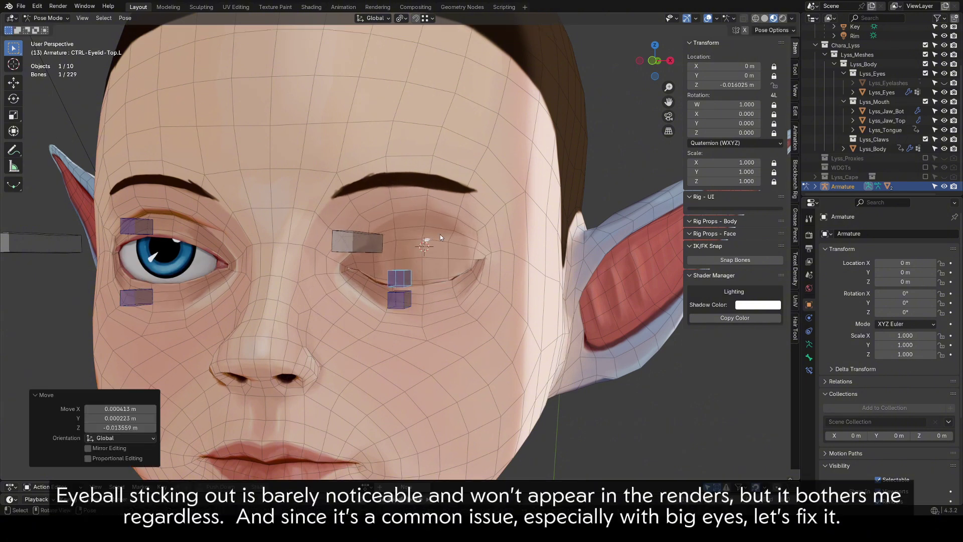
click(145, 231)
key(g)
click(145, 289)
Check the closed eyelids for protruding eyeballs by moving CTRL-Eye.L and cancelling the move.
scroll(371, 255, down, 3)
middle_drag(371, 254, 344, 308)
click(343, 306)
key(g)
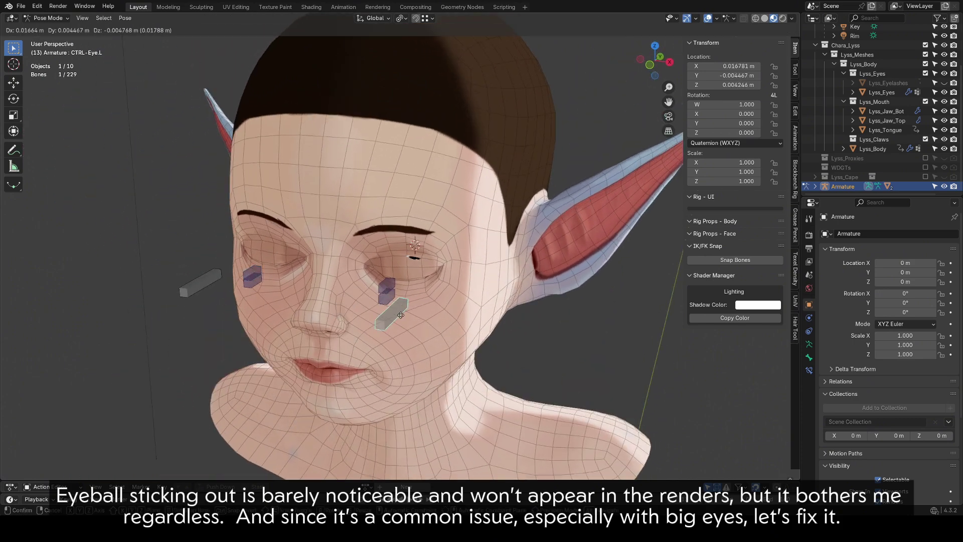
key(Escape)
scroll(494, 250, up, 4)
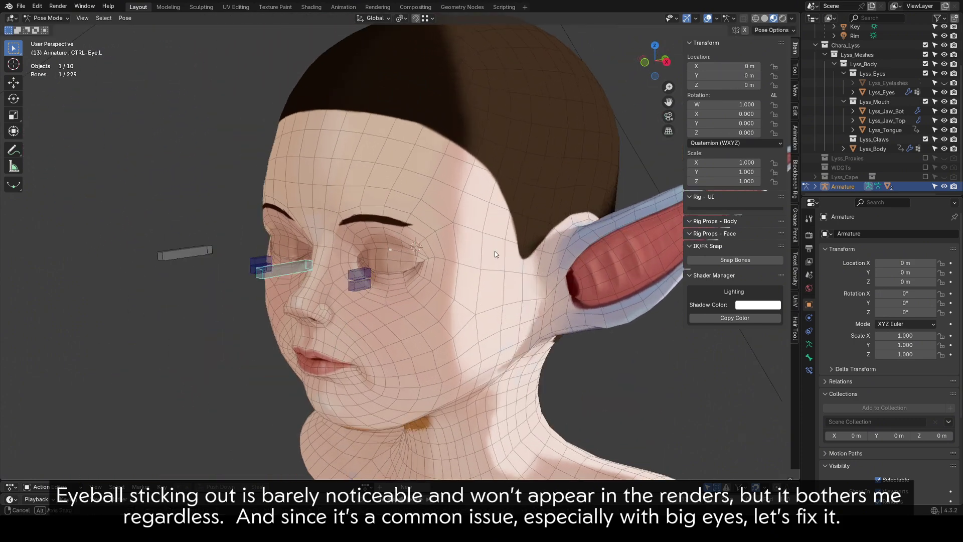
Switch to Object Mode, select Lyss_Body and turn off its Corrective Smooth modifier in the viewport.
key(ctrl+Tab)
click(498, 264)
scroll(655, 292, down, 3)
scroll(655, 291, up, 2)
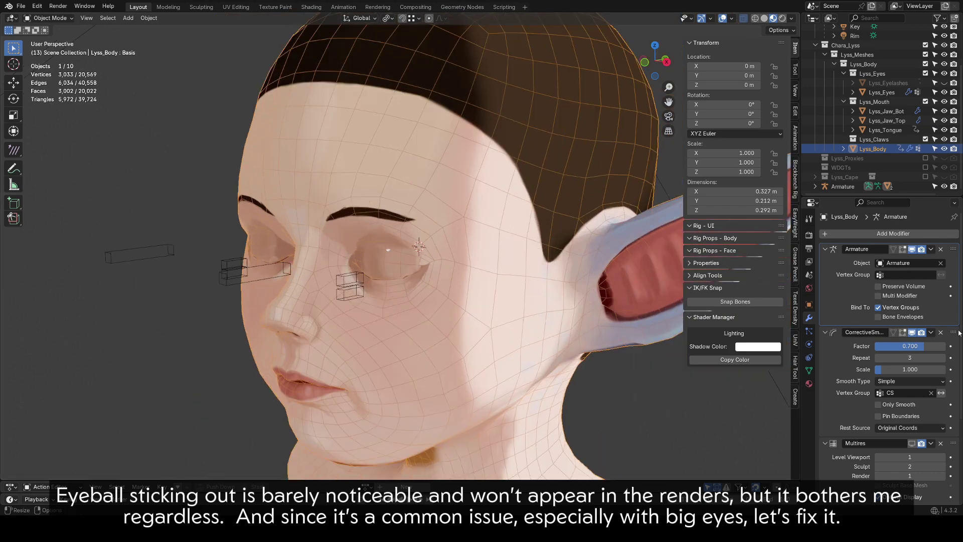
click(913, 333)
middle_drag(567, 287, 587, 275)
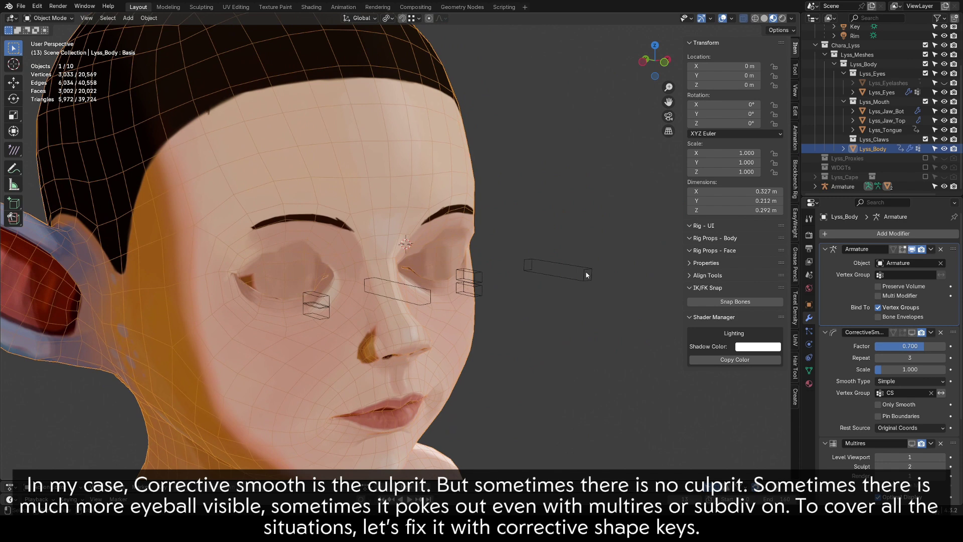
middle_drag(546, 251, 447, 261)
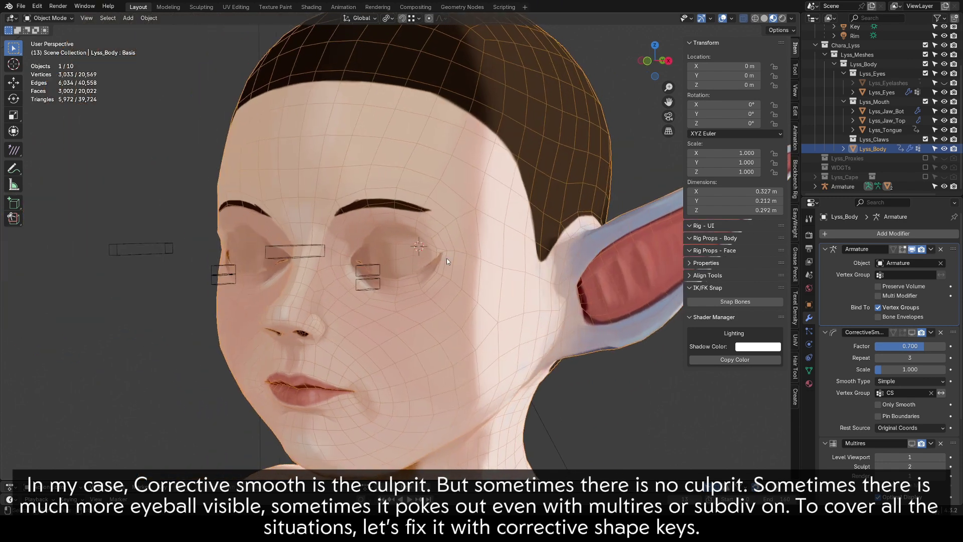
Compare the closed eyelids with Corrective Smooth on and off, leave it off and collapse the Corrective Smooth and Multires settings.
click(913, 332)
click(912, 332)
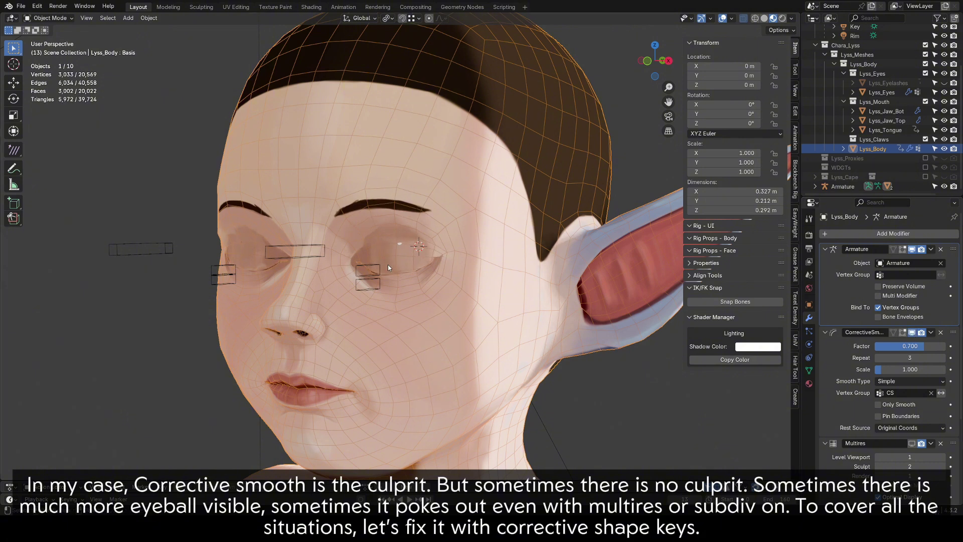
click(825, 332)
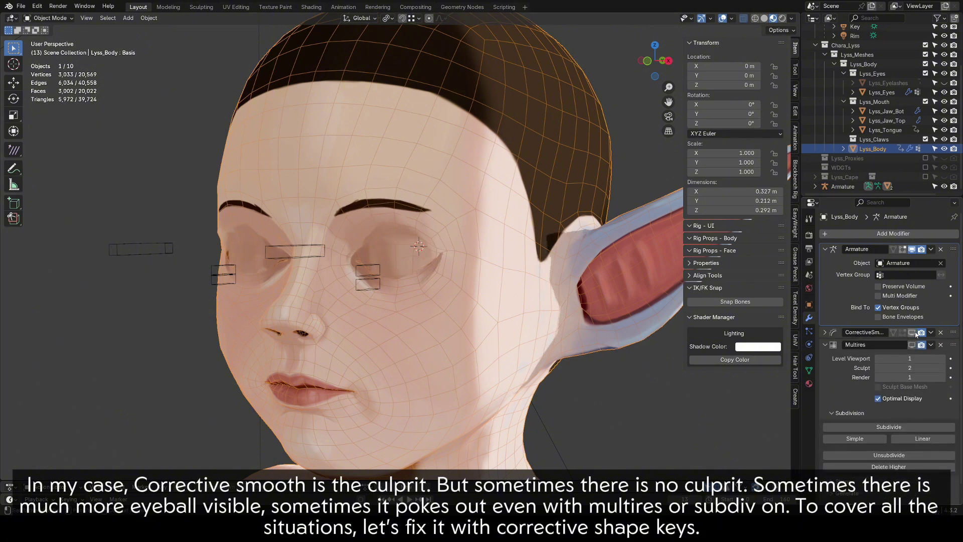
click(825, 344)
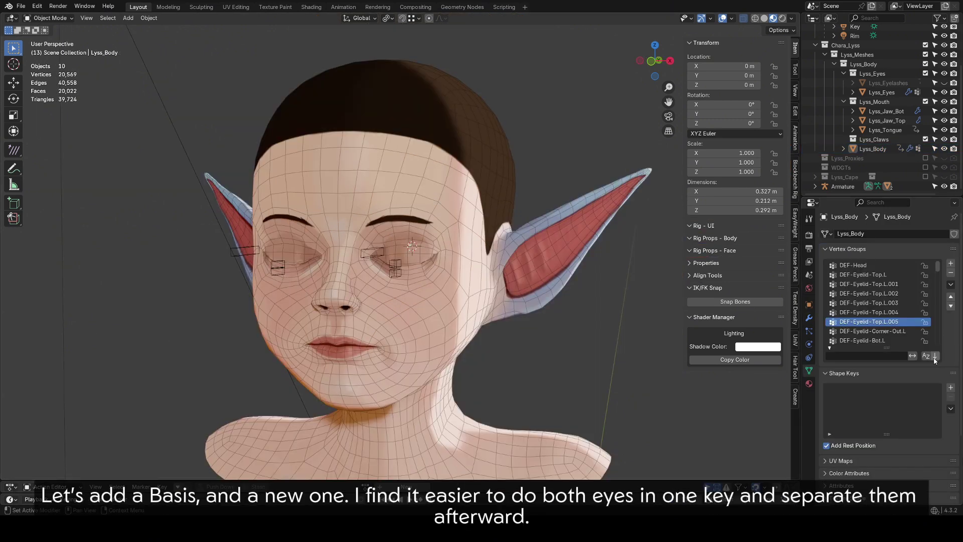
Add a Basis and a second shape key to Lyss_Body and set the new key's value to 1.000.
click(950, 387)
click(949, 388)
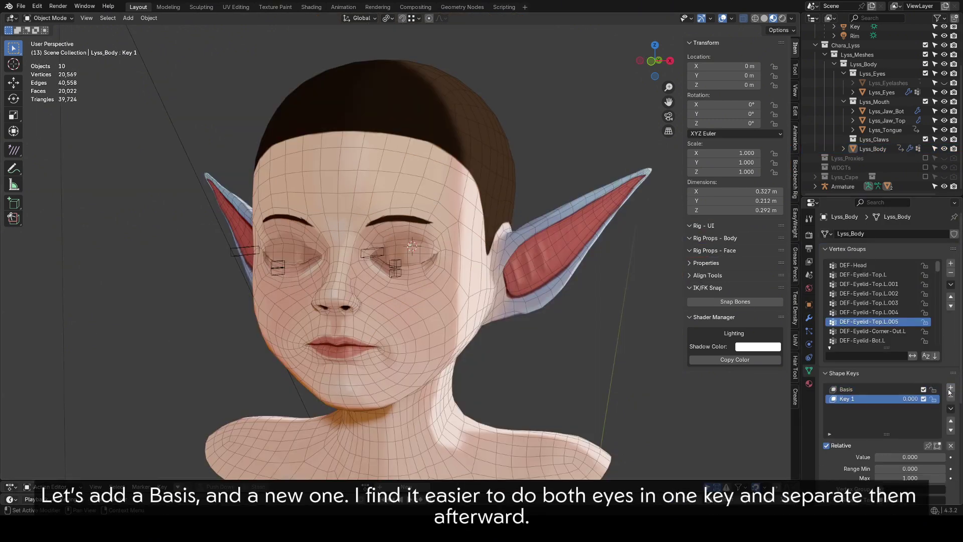
drag(901, 459, 933, 458)
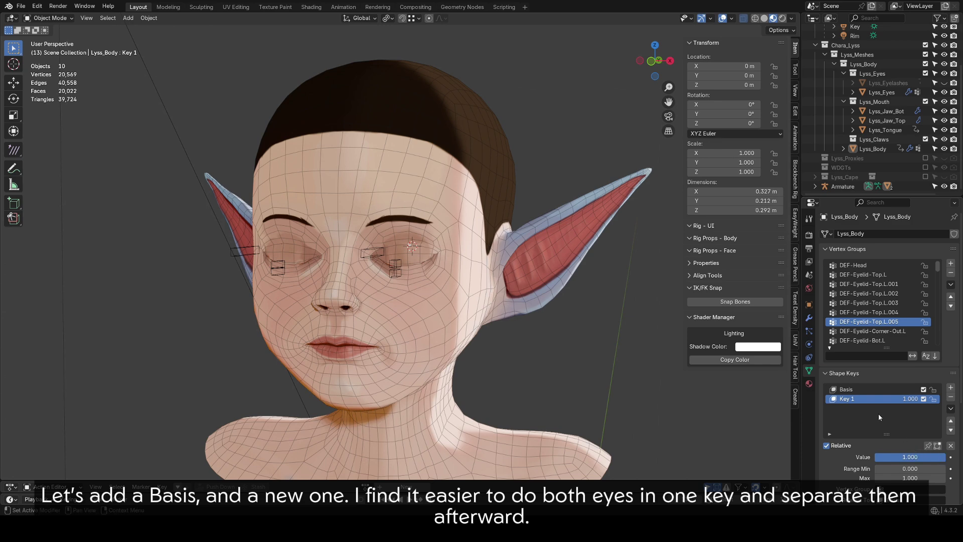
Switch to the Sculpting workspace, choose the Inflate/Deflate brush with a 101 px radius and display the body's modifiers.
click(201, 7)
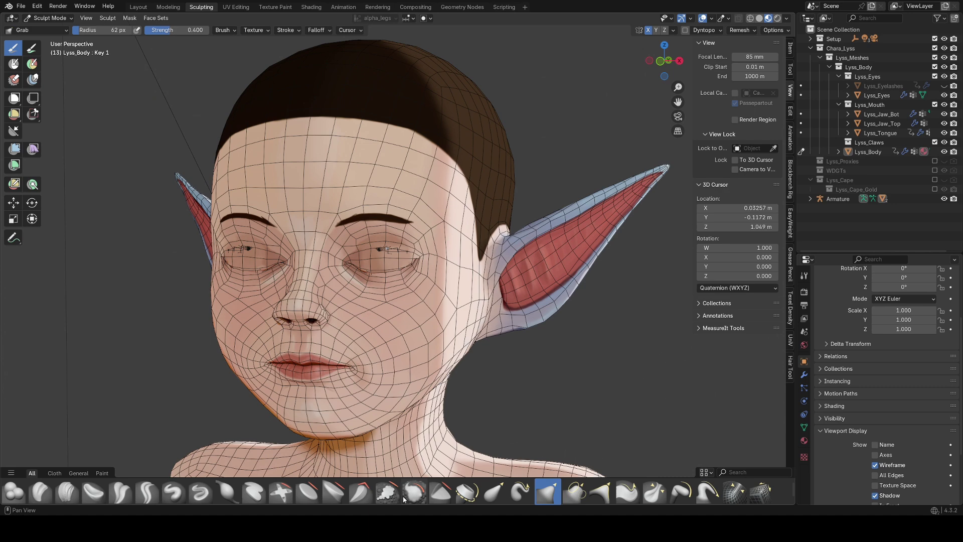
click(227, 492)
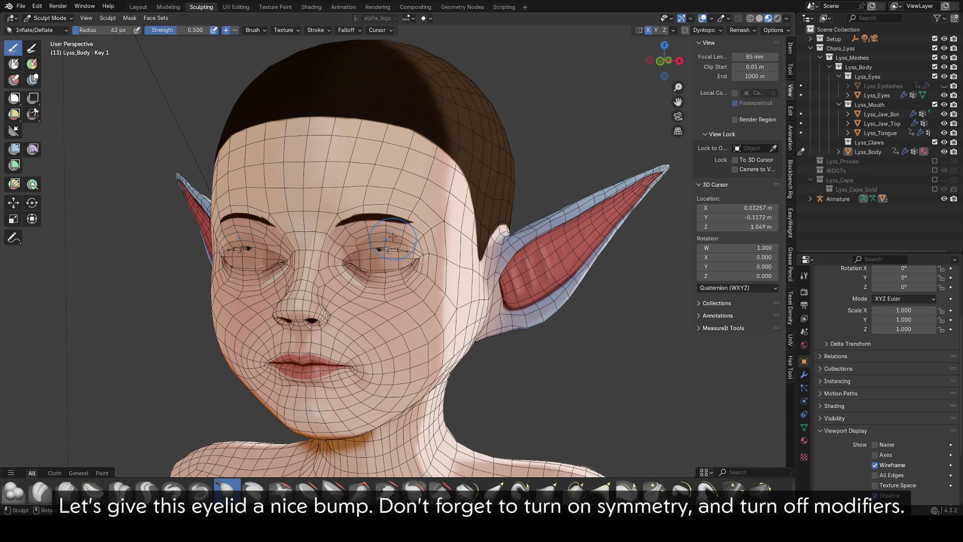
scroll(376, 246, up, 5)
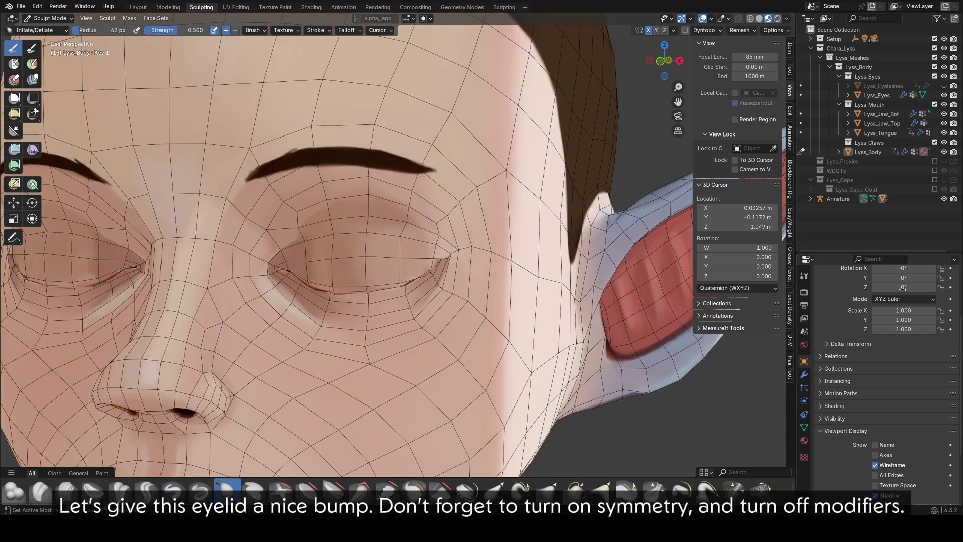
click(804, 374)
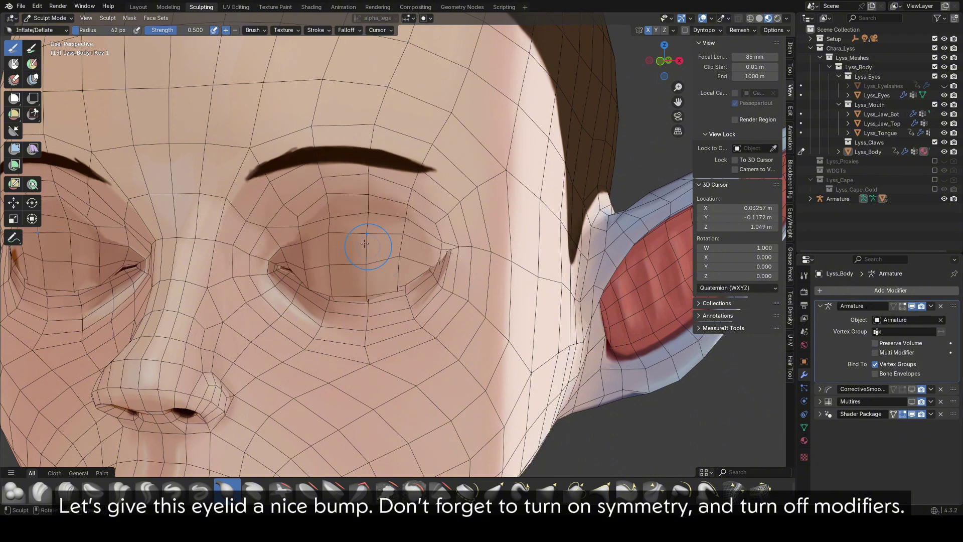
key(f)
click(325, 241)
Inflate the upper eyelid on Key 1 with several brush strokes so it bulges over the eyeball.
mouse_move(344, 250)
mouse_down()
mouse_move(355, 267)
mouse_move(402, 256)
mouse_up()
mouse_move(289, 256)
mouse_down()
mouse_move(374, 248)
mouse_move(403, 223)
mouse_up()
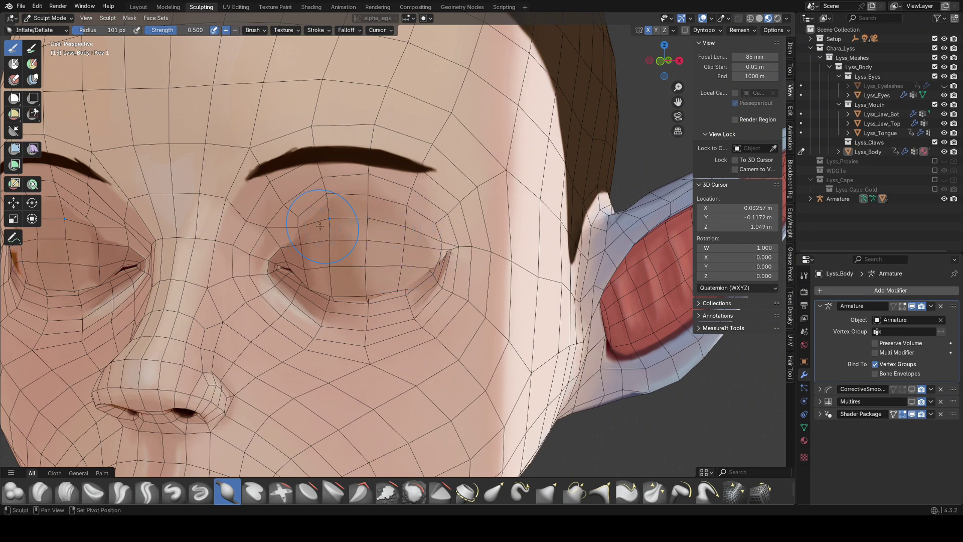
drag(321, 225, 396, 238)
scroll(407, 241, down, 5)
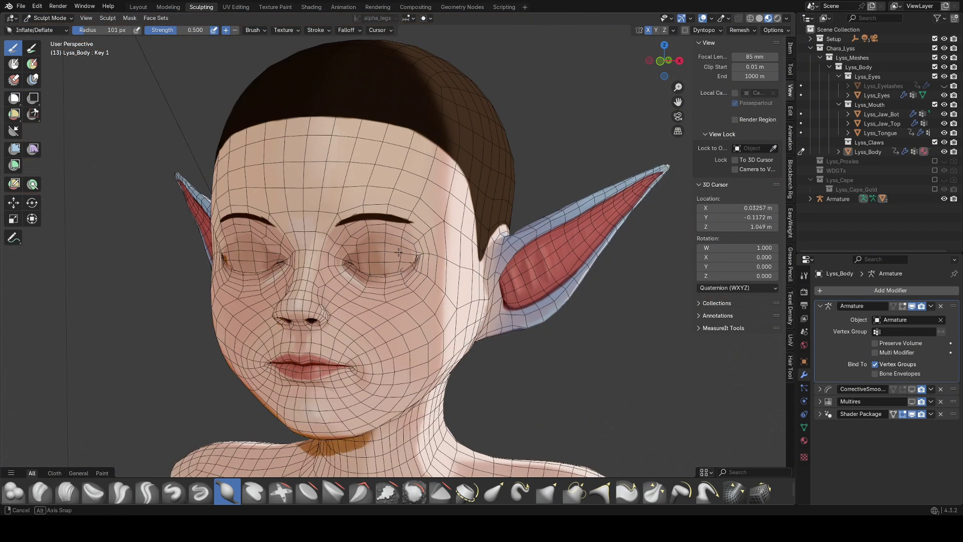
middle_drag(417, 255, 382, 258)
shift+middle_drag(273, 246, 445, 233)
scroll(436, 243, up, 2)
scroll(428, 252, down, 3)
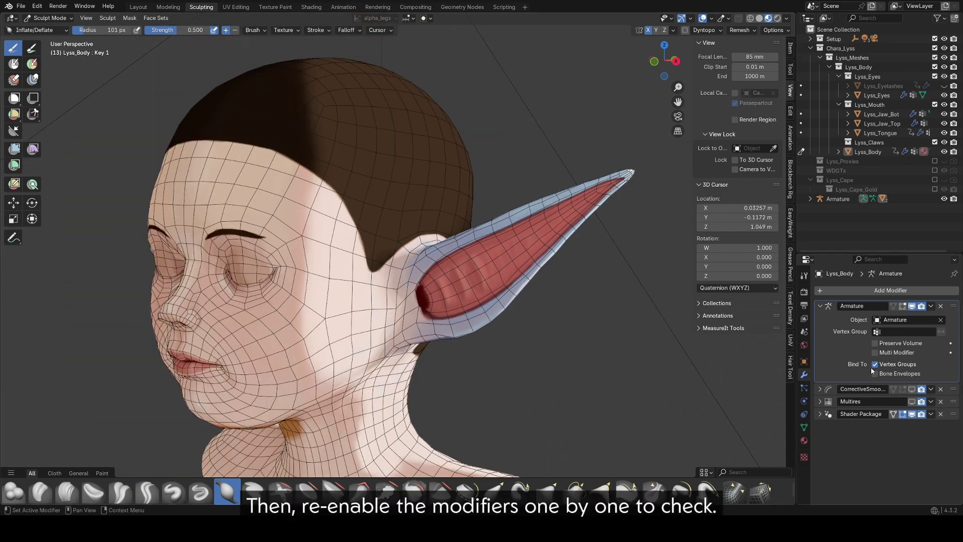
Check the sculpted eyelids with Corrective Smooth re-enabled and with Multires switched on and off.
click(912, 390)
middle_drag(451, 276, 497, 275)
scroll(467, 260, up, 2)
scroll(497, 276, up, 2)
scroll(497, 275, up, 3)
scroll(497, 275, down, 3)
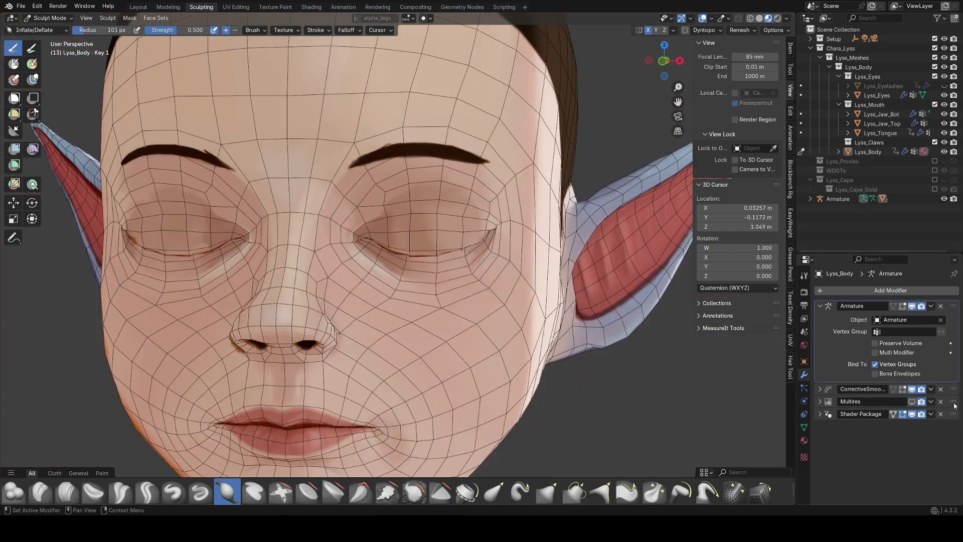
click(912, 402)
click(912, 401)
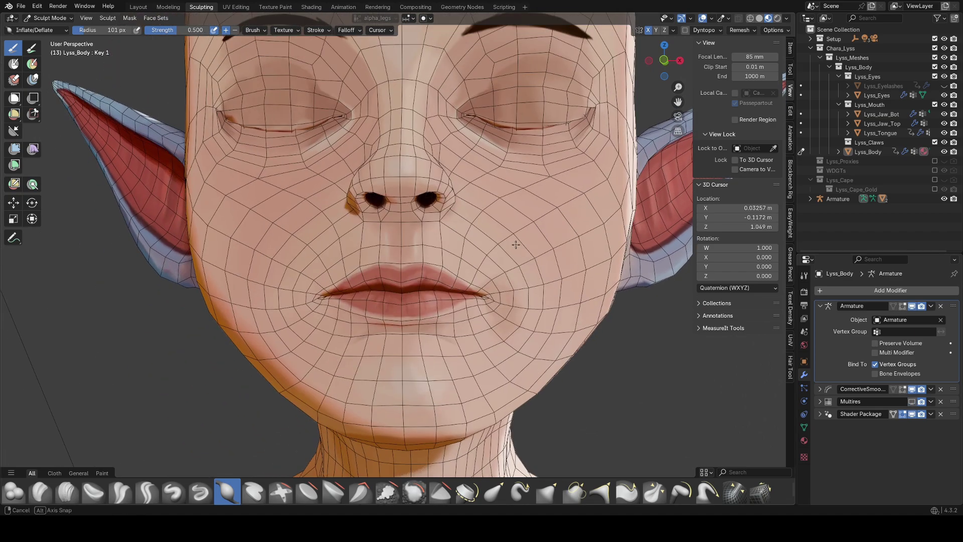
Return to the Layout workspace and inspect the closed eyelids while toggling Multires and Corrective Smooth in the viewport.
click(138, 7)
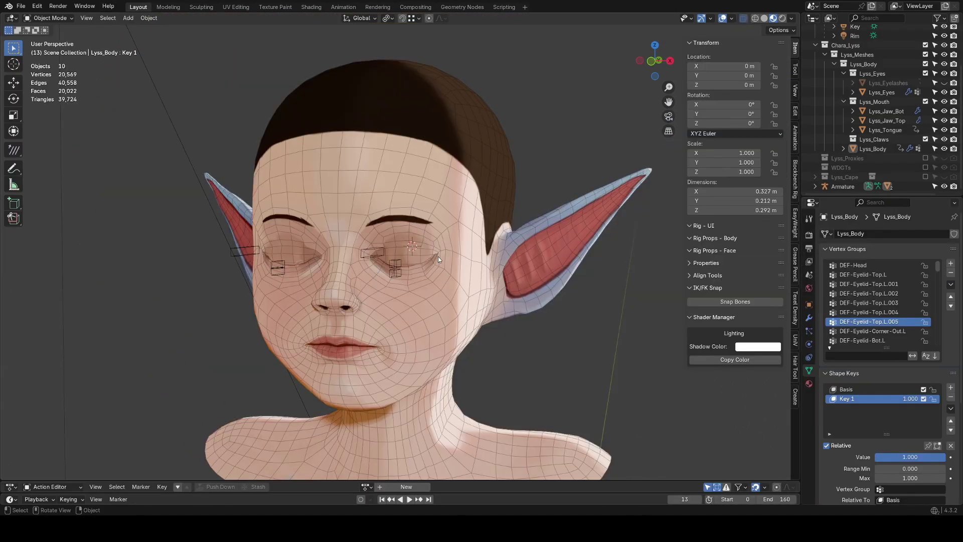
middle_drag(438, 257, 662, 284)
click(912, 345)
click(621, 344)
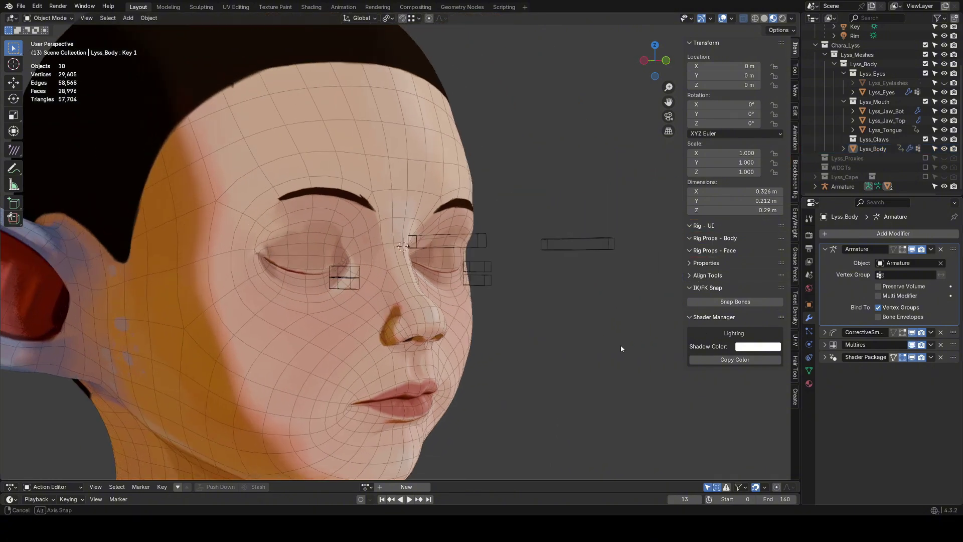
middle_drag(621, 344, 475, 350)
middle_drag(482, 281, 530, 277)
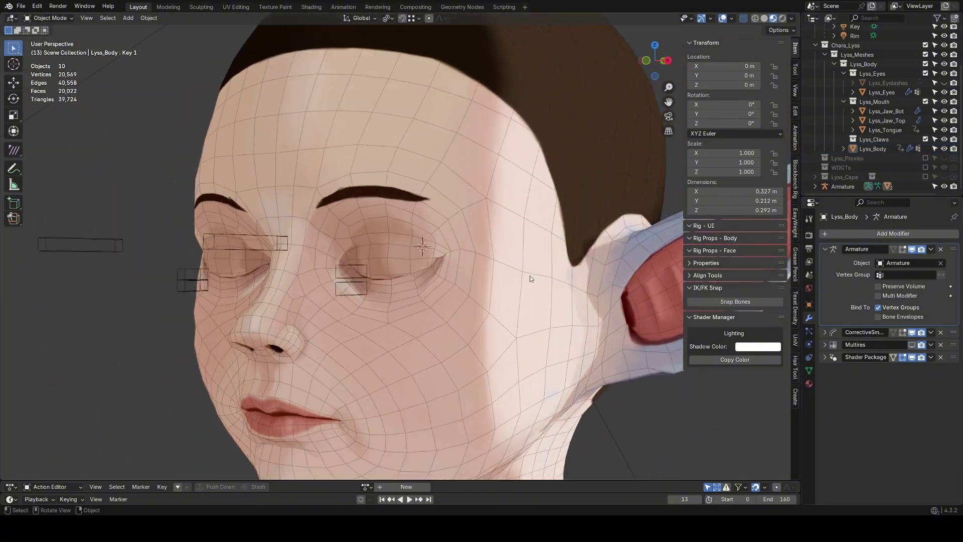
click(912, 332)
click(912, 332)
Select Lyss_Body and rename the shape key Key 1 to eyelid_close.L.
click(626, 293)
click(809, 370)
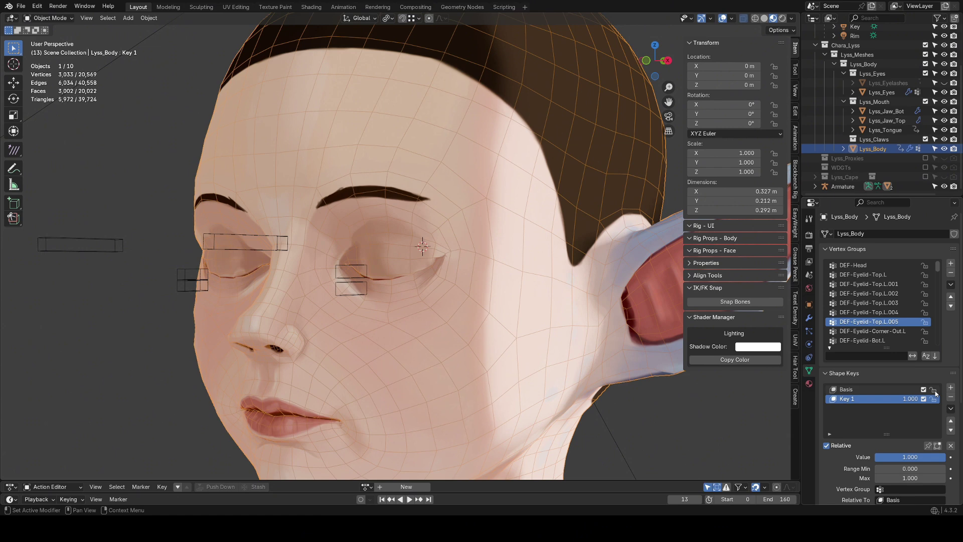
click(859, 400)
text(eyelid_close.L)
key(Return)
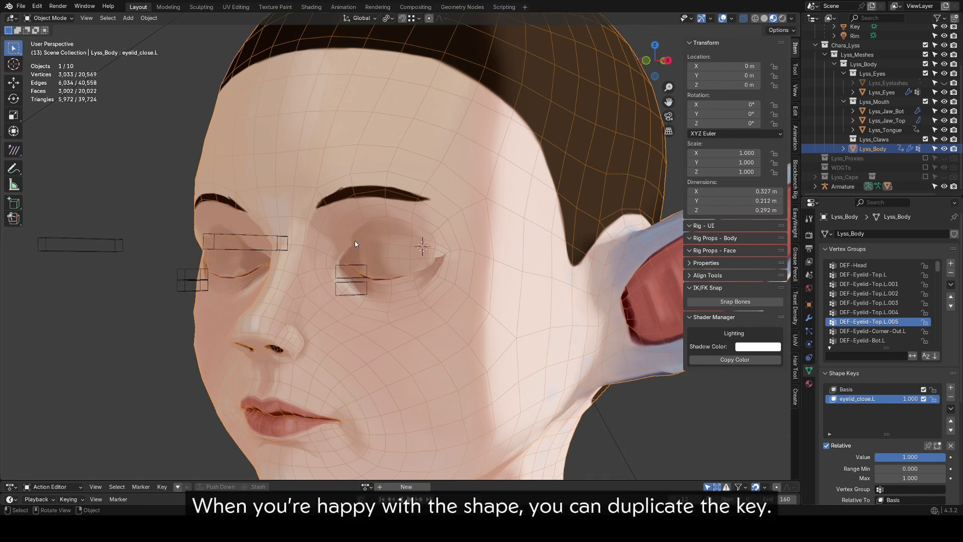
Duplicate the eyelid_close.L shape key.
middle_drag(537, 253, 510, 252)
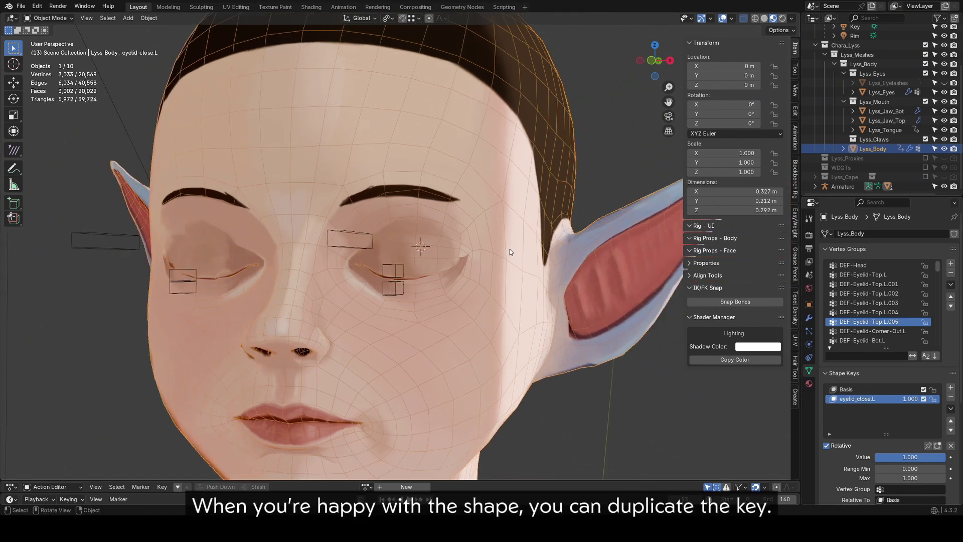
click(950, 409)
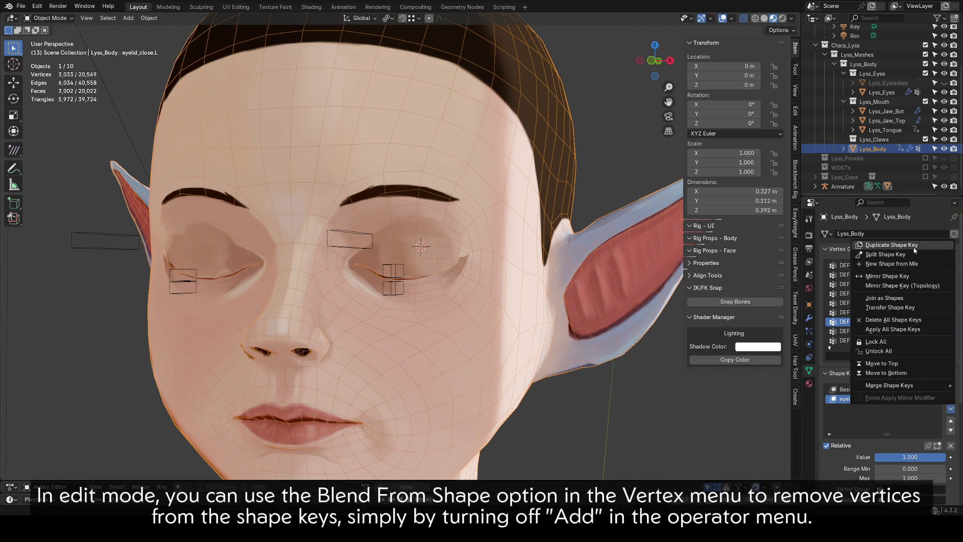
click(897, 245)
Enter Edit Mode on Lyss_Body with the duplicated key active and deselect the whole mesh, keeping X-ray on.
middle_drag(441, 258, 589, 286)
key(Tab)
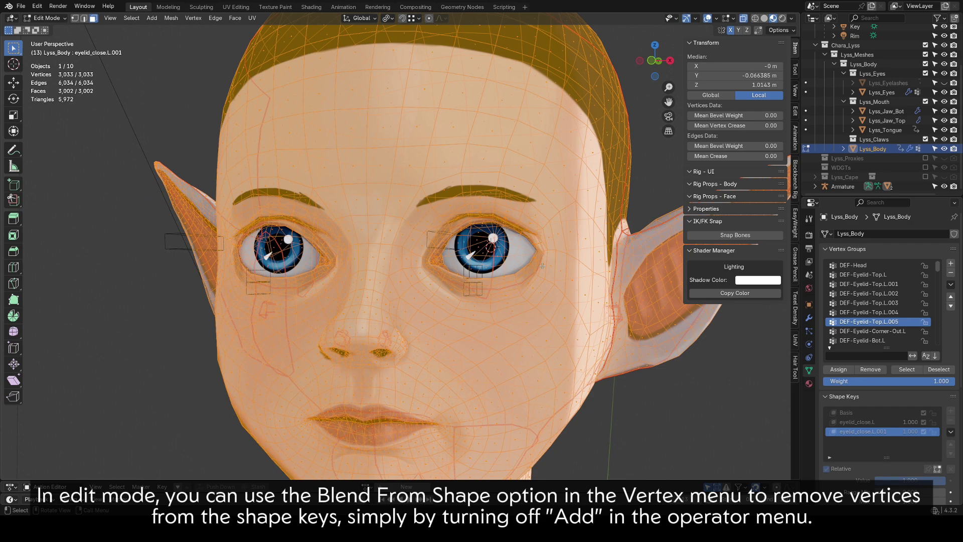
key(alt+z)
click(622, 420)
middle_drag(585, 393, 608, 384)
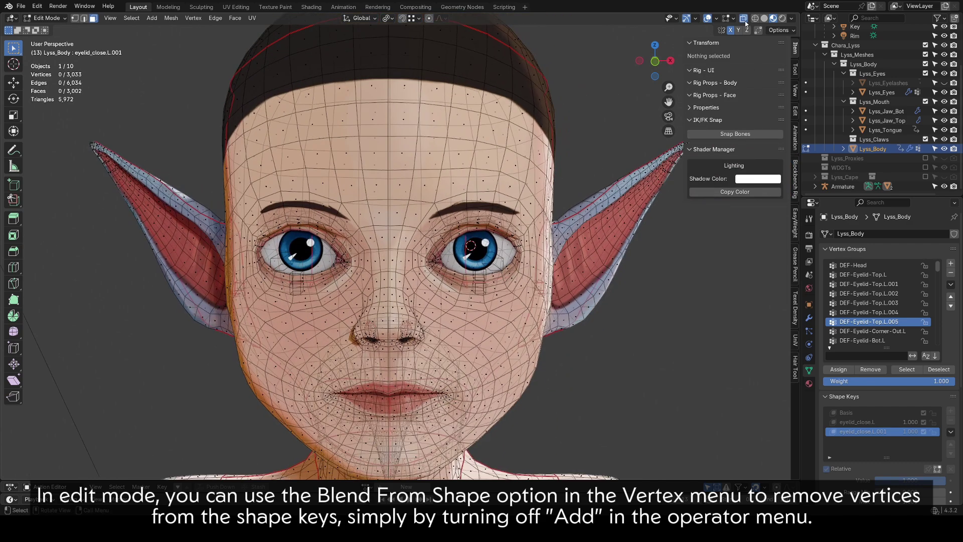
Select the vertices around the character's left eye and blend them from Basis with Add disabled in the duplicated eyelid shape key.
click(937, 469)
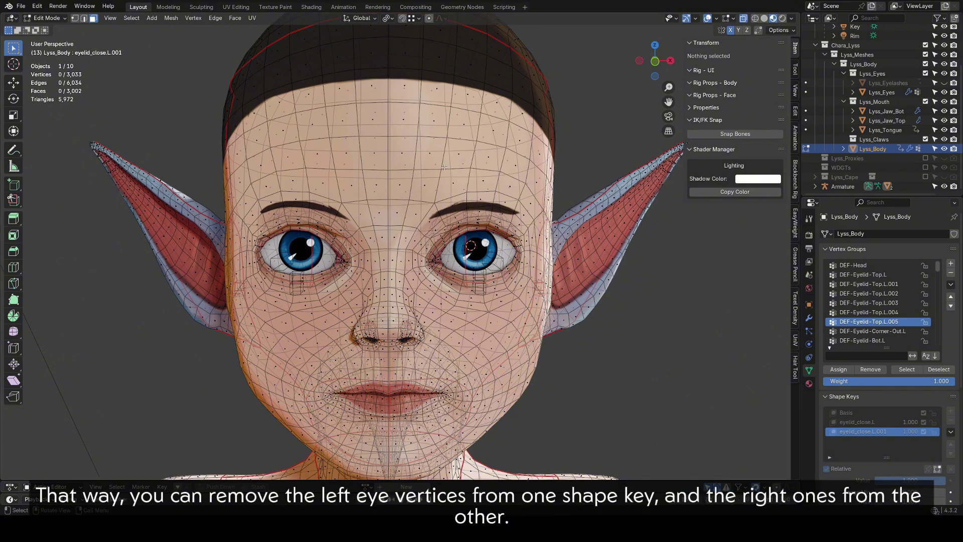
middle_drag(444, 167, 438, 162)
drag(390, 150, 591, 353)
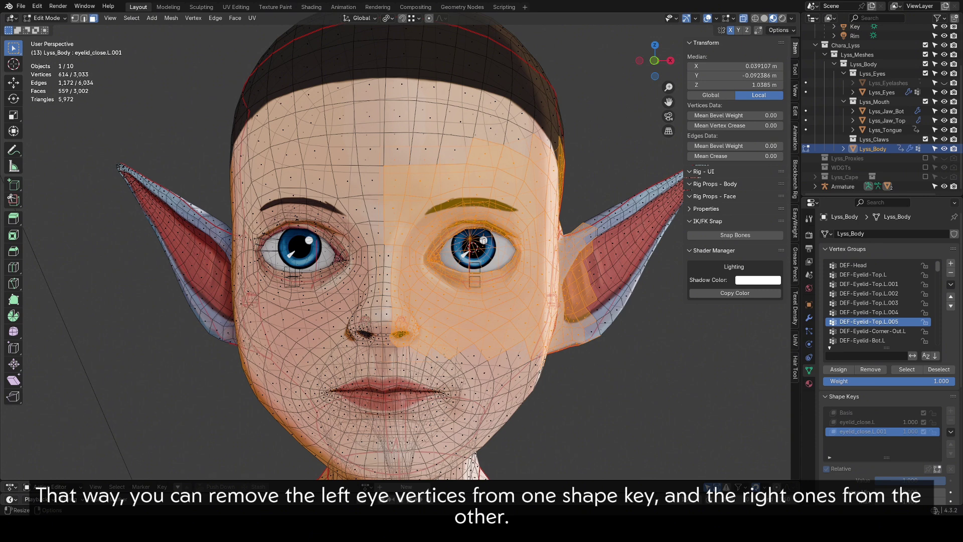
click(193, 18)
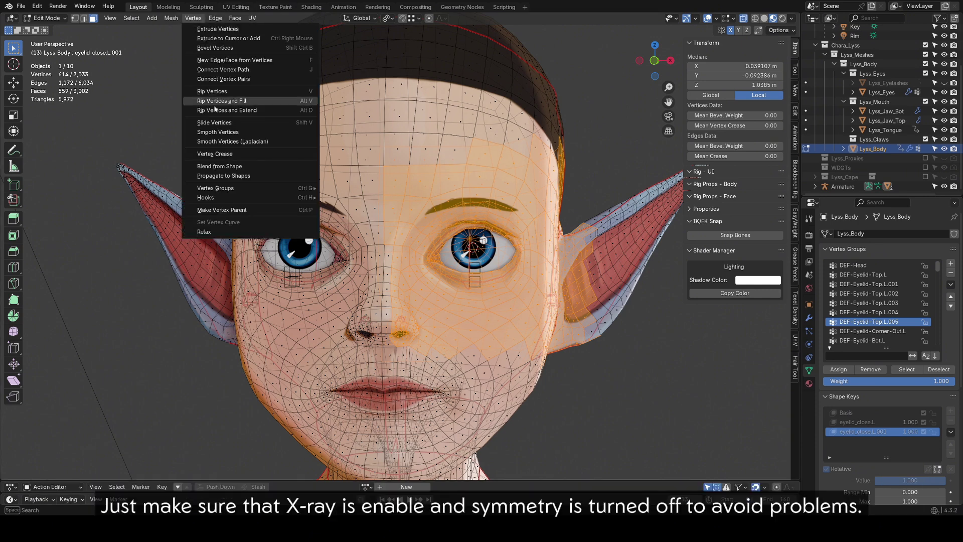
click(222, 167)
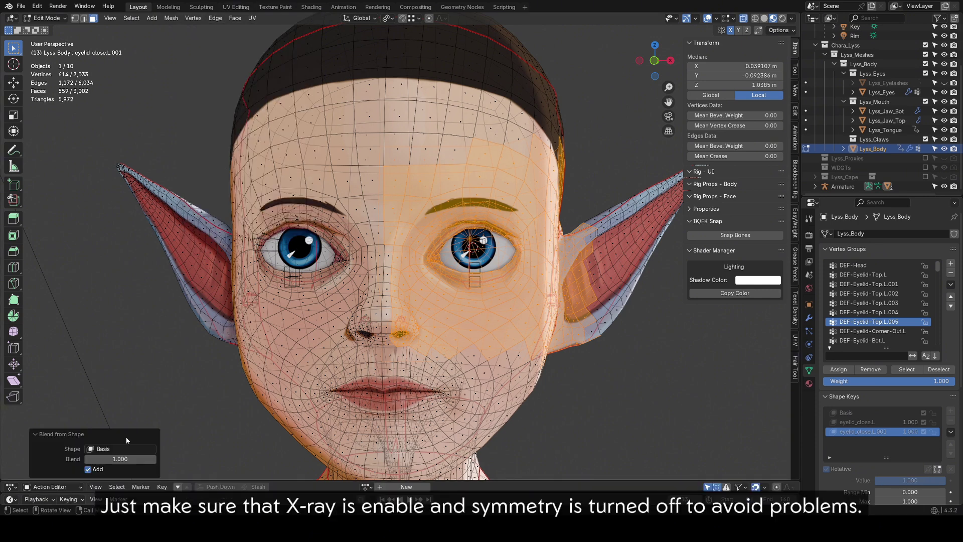
click(89, 469)
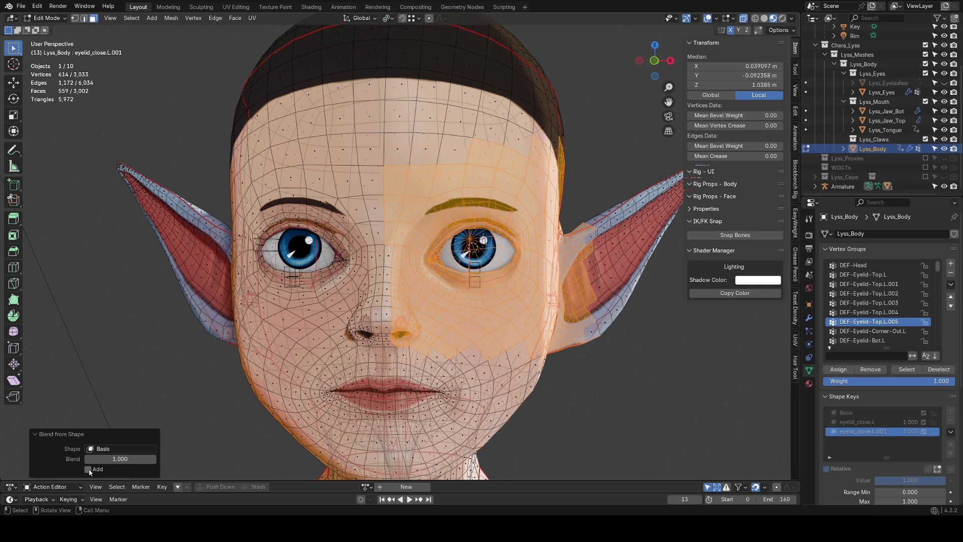
click(88, 469)
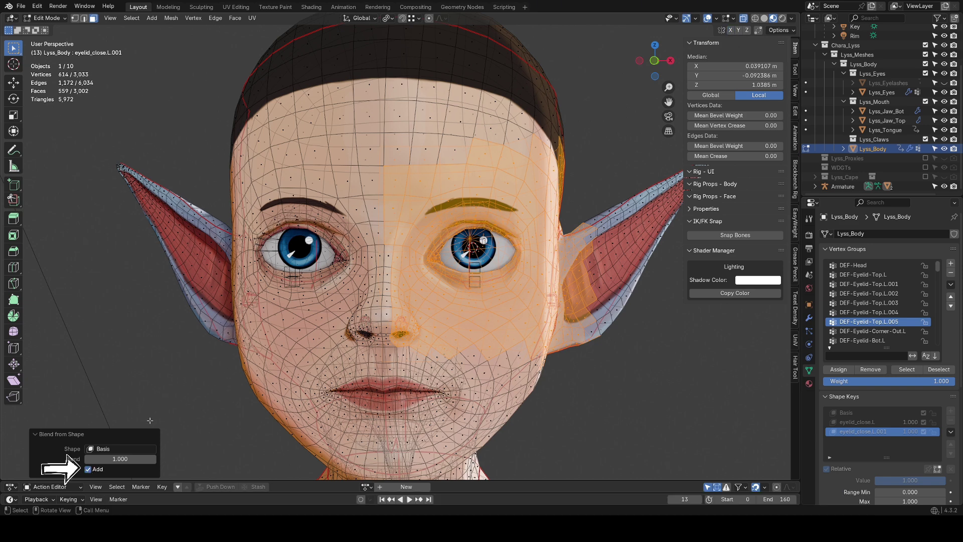
click(89, 469)
In eyelid_close.L, blend the vertices around the character's right eye from Basis with Add off, then deselect everything and return to Object Mode.
click(878, 423)
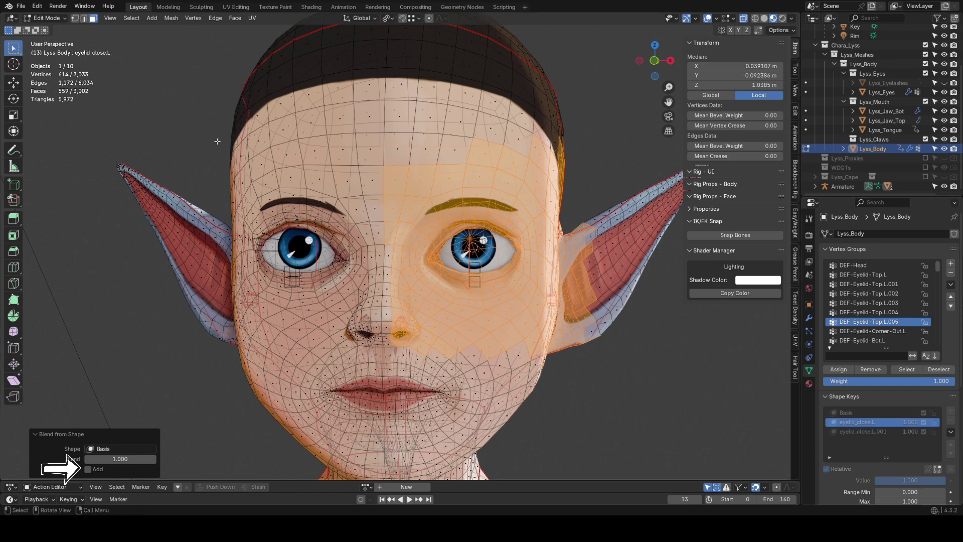
drag(217, 142, 378, 374)
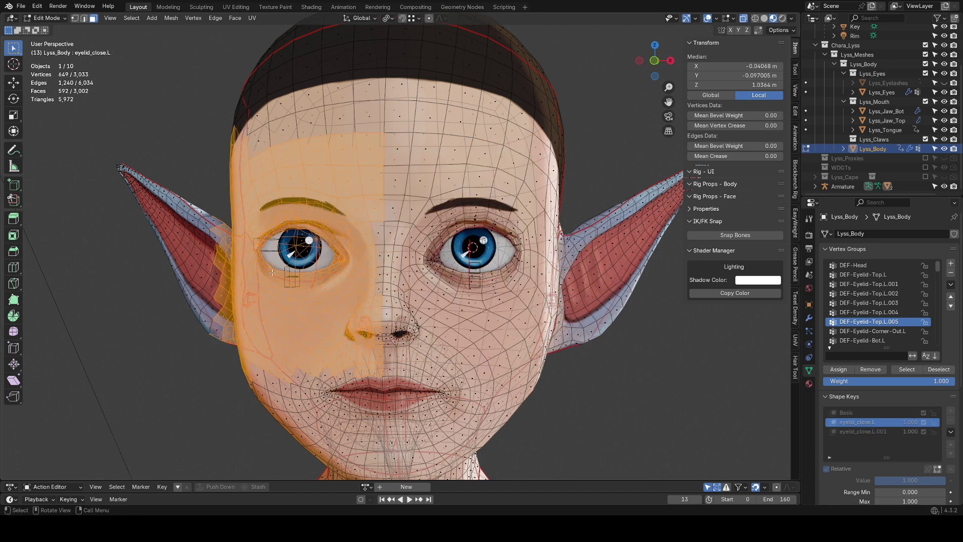
click(193, 18)
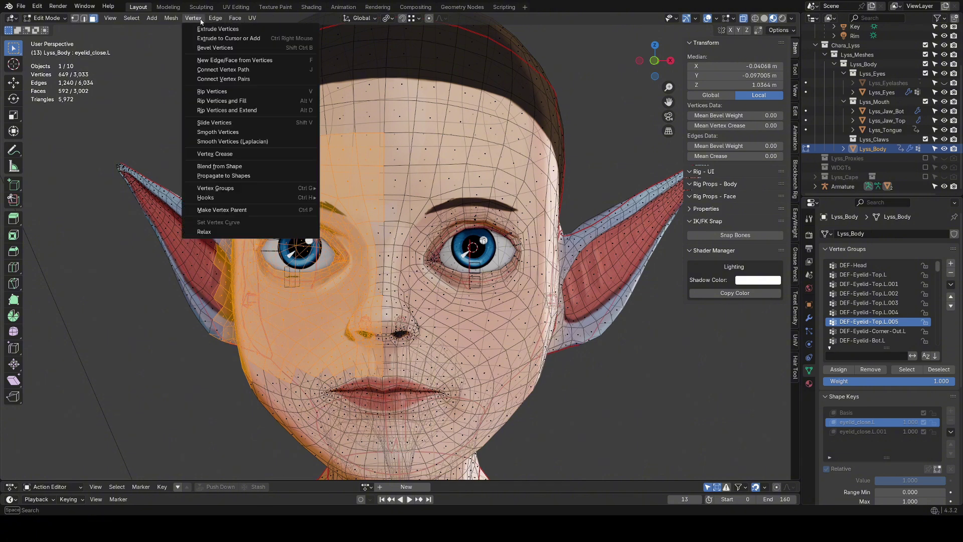
click(253, 168)
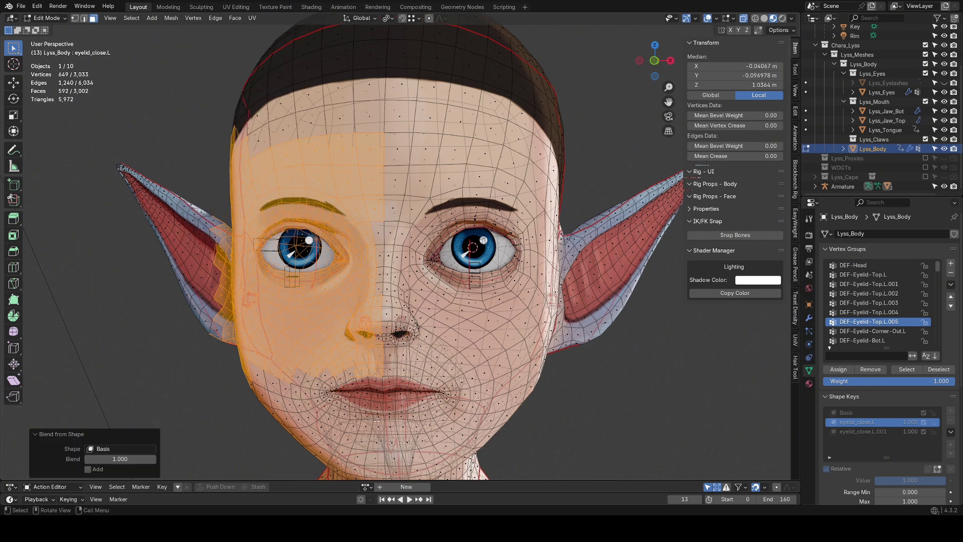
key(alt+a)
key(Tab)
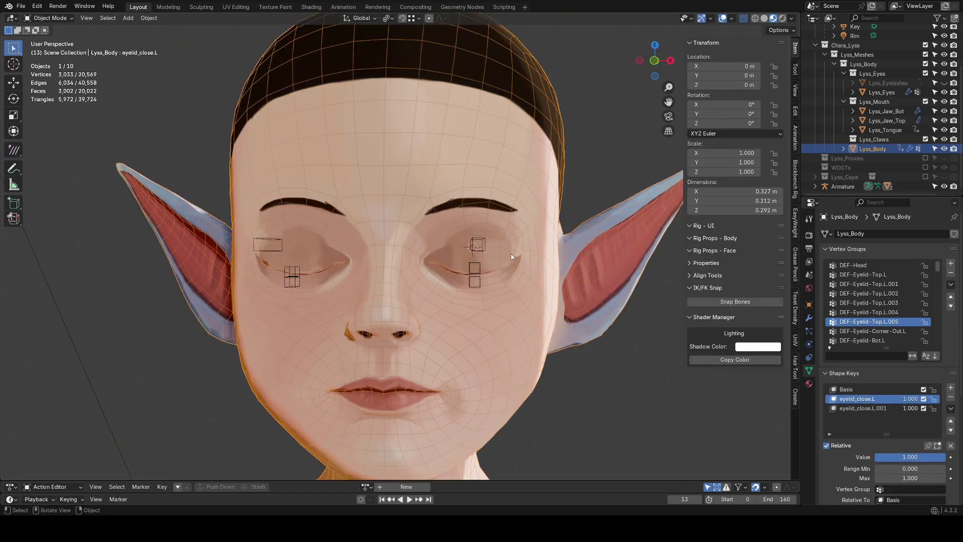
Rename the shape key eyelid_close.L.001 to eyelid_close.R.
middle_drag(508, 244, 451, 242)
click(875, 408)
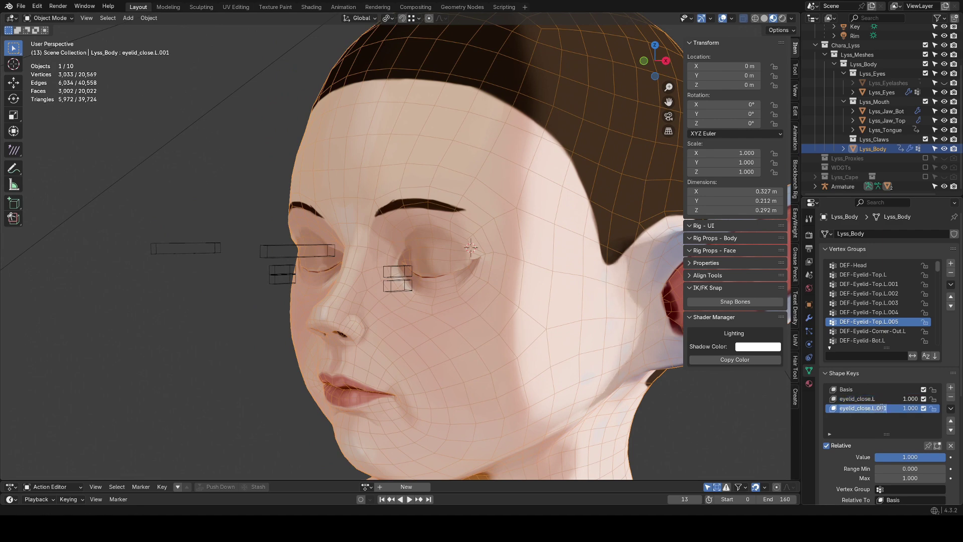
double_click(873, 408)
key(BackSpace)
key(BackSpace)
key(BackSpace)
key(BackSpace)
key(BackSpace)
text(R)
key(Return)
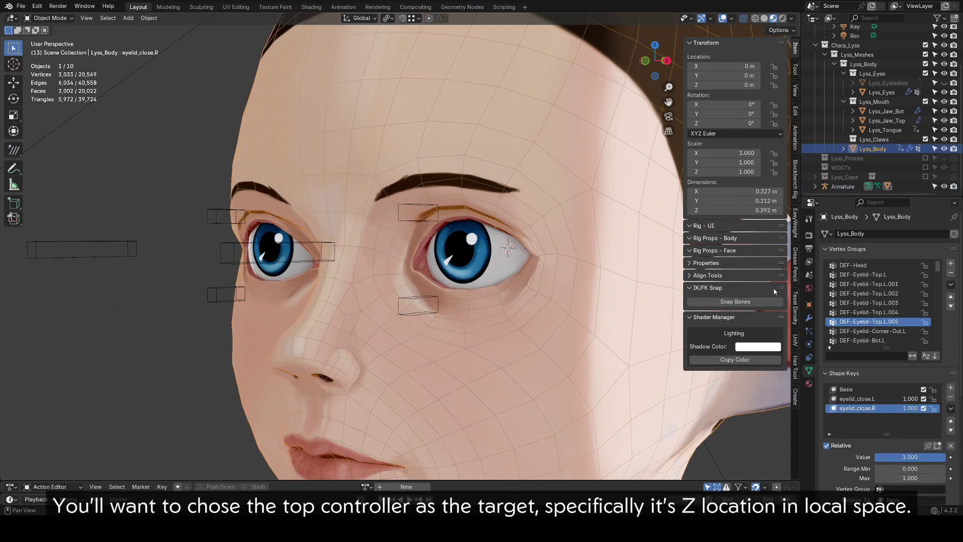
Add a driver to the value of eyelid_close.L and target the Armature bone CTRL-Eyelid-Top.L.
click(878, 399)
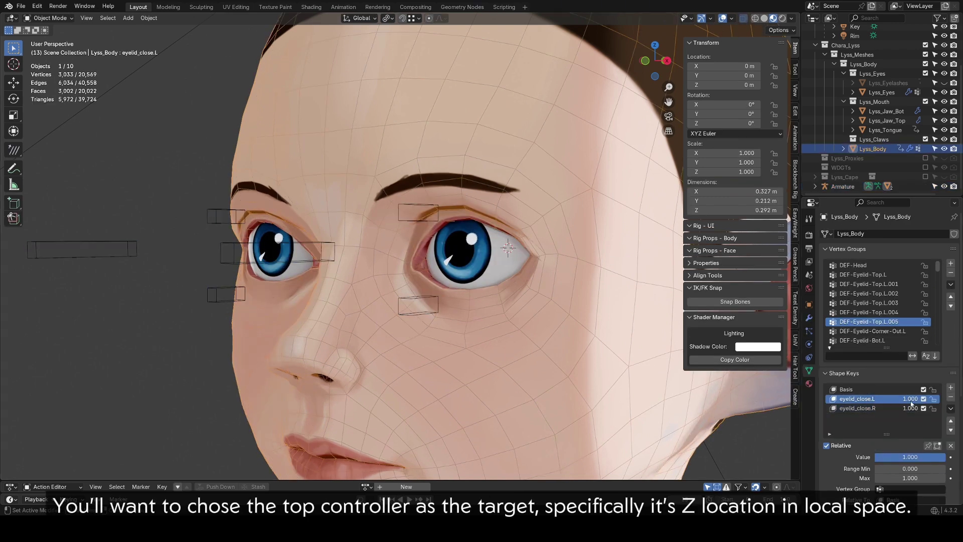
right_click(900, 399)
click(862, 411)
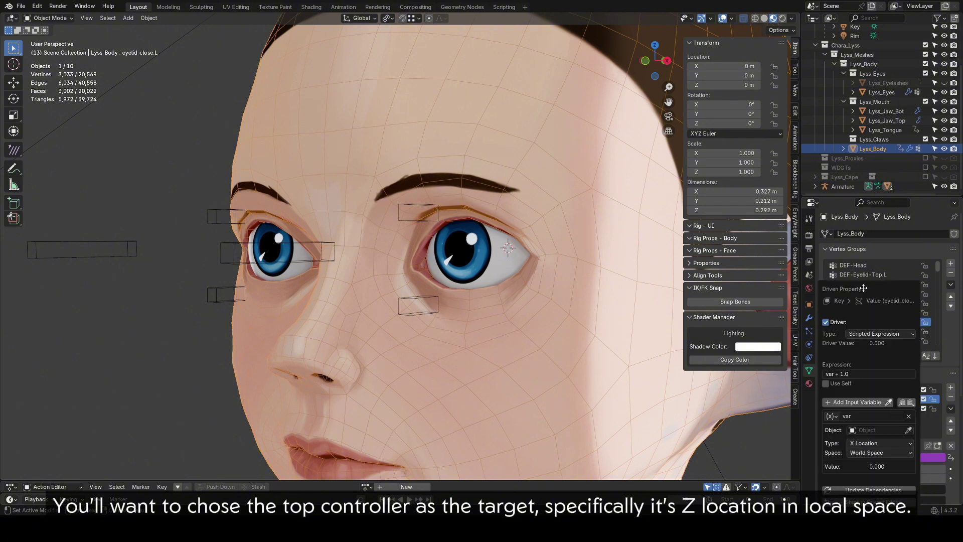
drag(864, 288, 740, 184)
click(731, 322)
text(a)
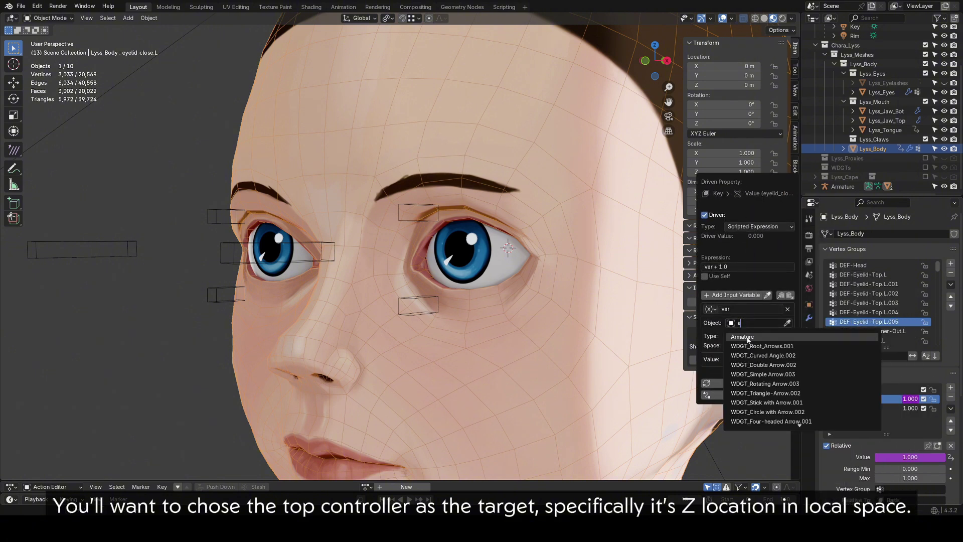
click(747, 337)
click(749, 331)
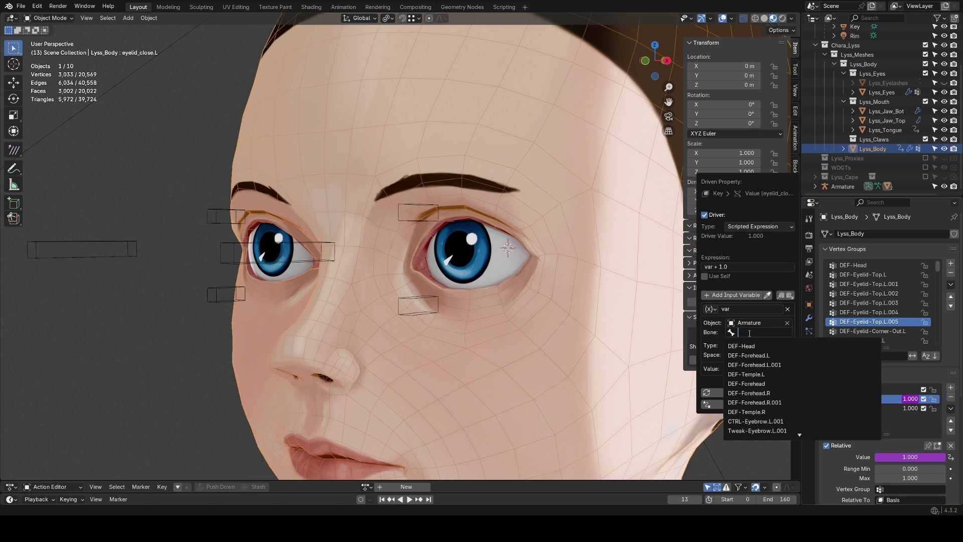
text(ctrl-eye)
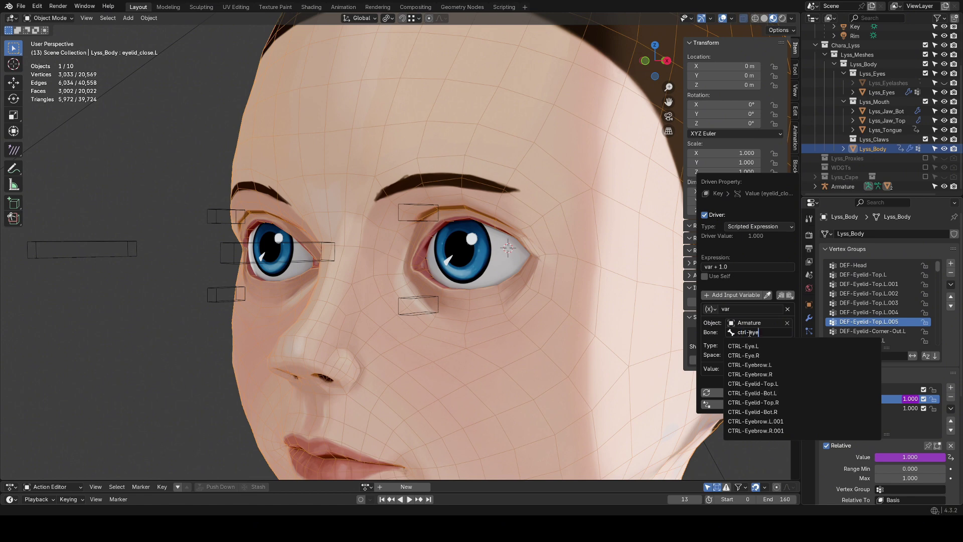
text(lid)
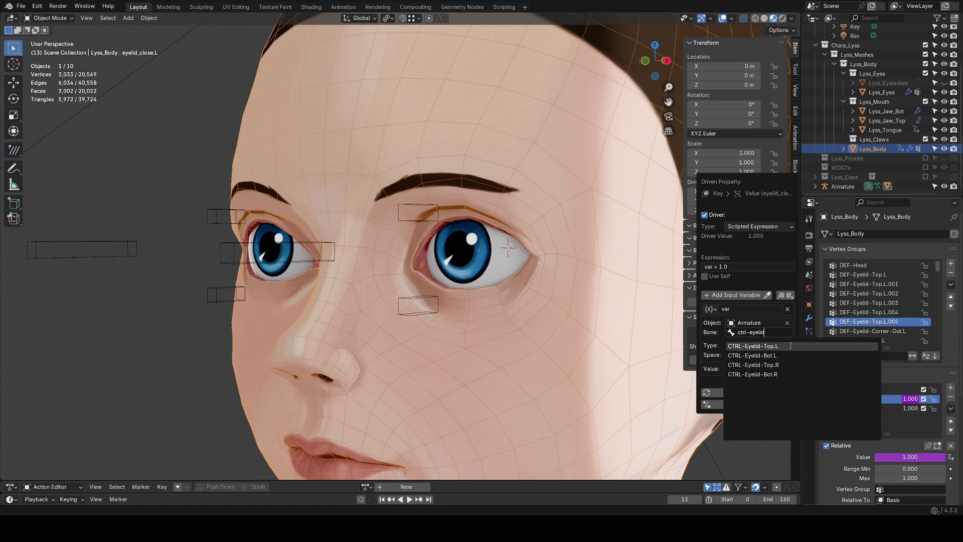
click(755, 346)
Make the driver variable read Z Location in Local Space and set the expression to var.
click(766, 346)
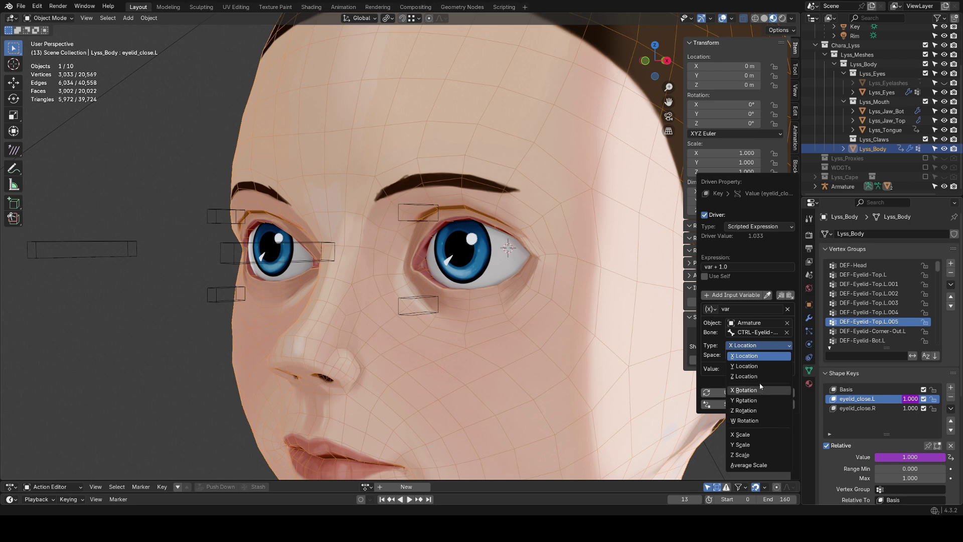
click(747, 376)
click(759, 355)
click(760, 387)
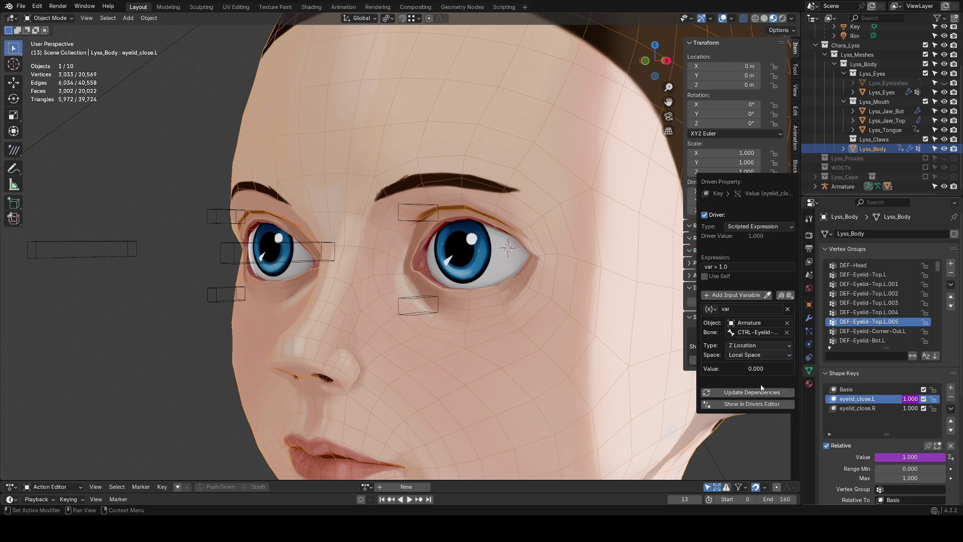
click(729, 266)
text(va)
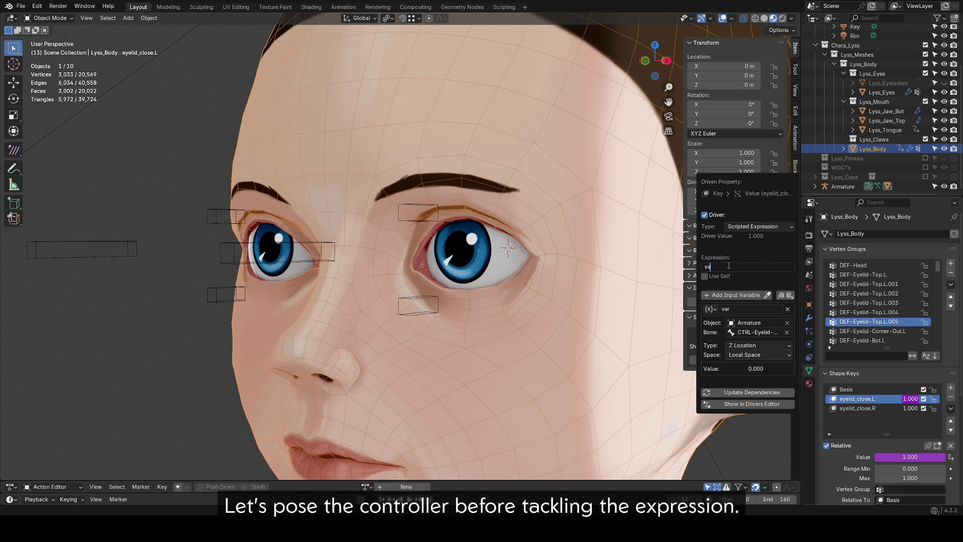
text(r)
key(Return)
In Pose Mode, lower the CTRL-Eyelid-Top.L controller and set its Z location to -0.015 m.
click(424, 203)
key(ctrl+Tab)
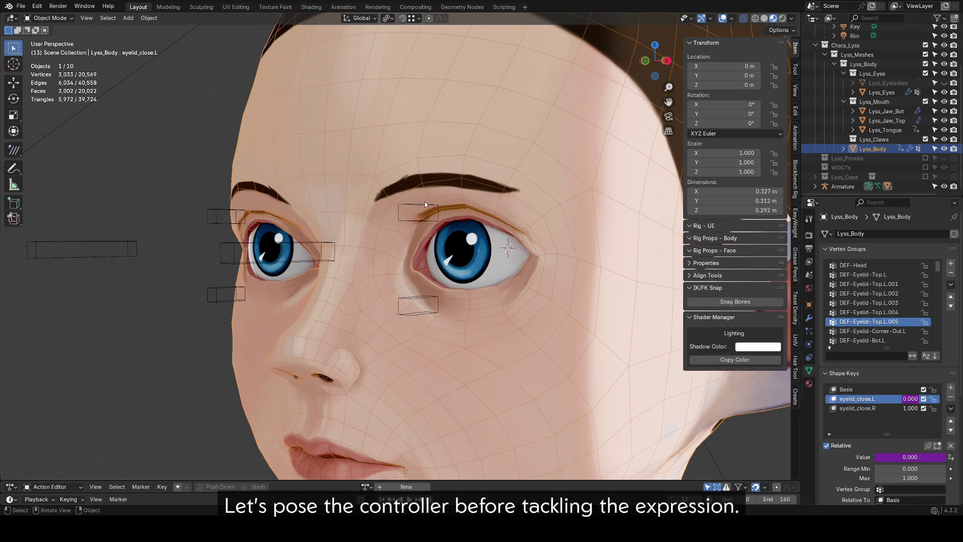
key(g)
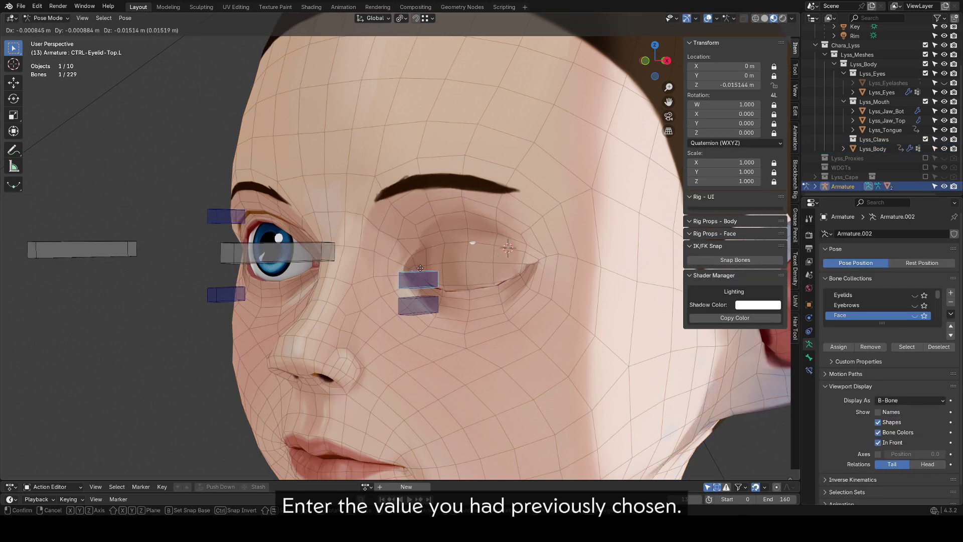
click(420, 271)
click(726, 88)
text(-0)
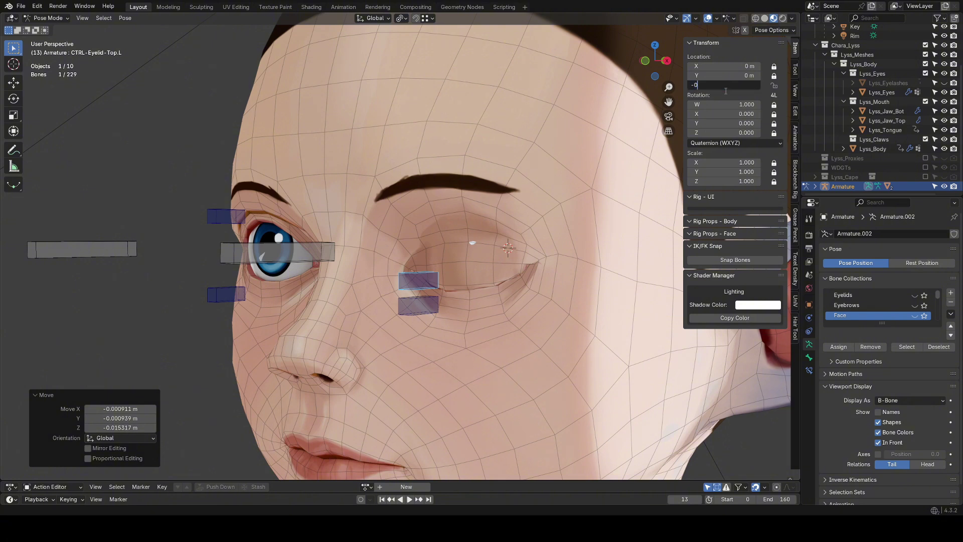
text(.015)
key(Return)
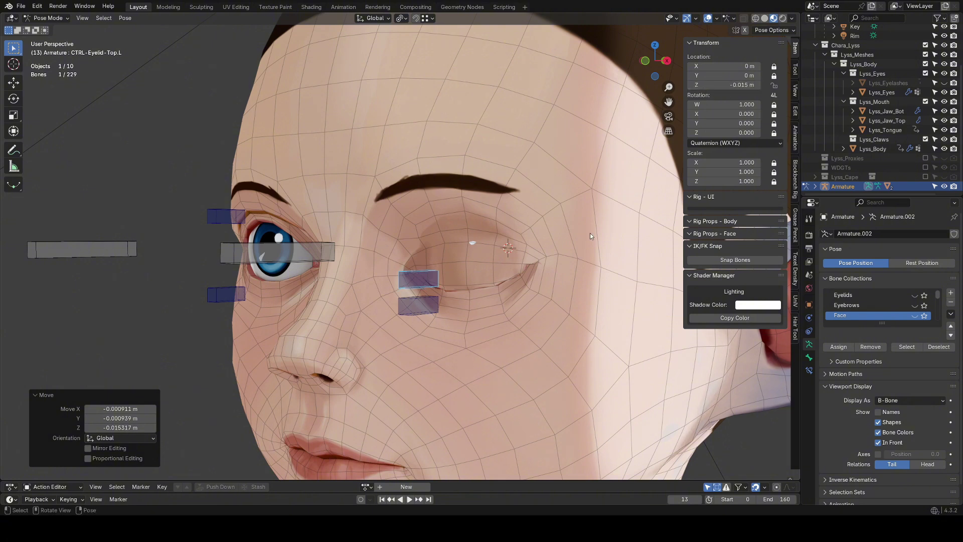
Return to Lyss_Body in Object Mode, reopen the eyelid_close.L driver for editing and set its expression to var*-1.
key(ctrl+Tab)
click(557, 300)
right_click(913, 401)
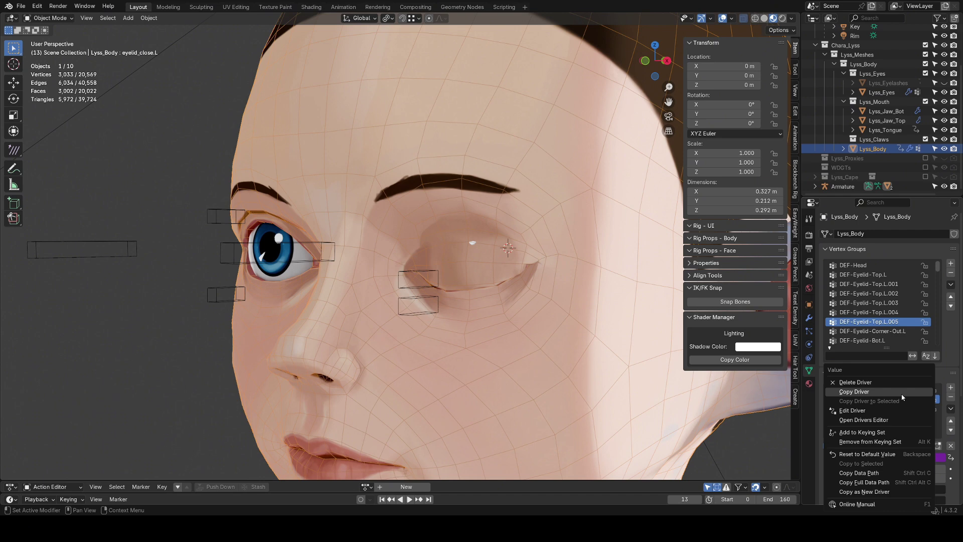
click(893, 410)
drag(864, 283, 648, 131)
click(632, 213)
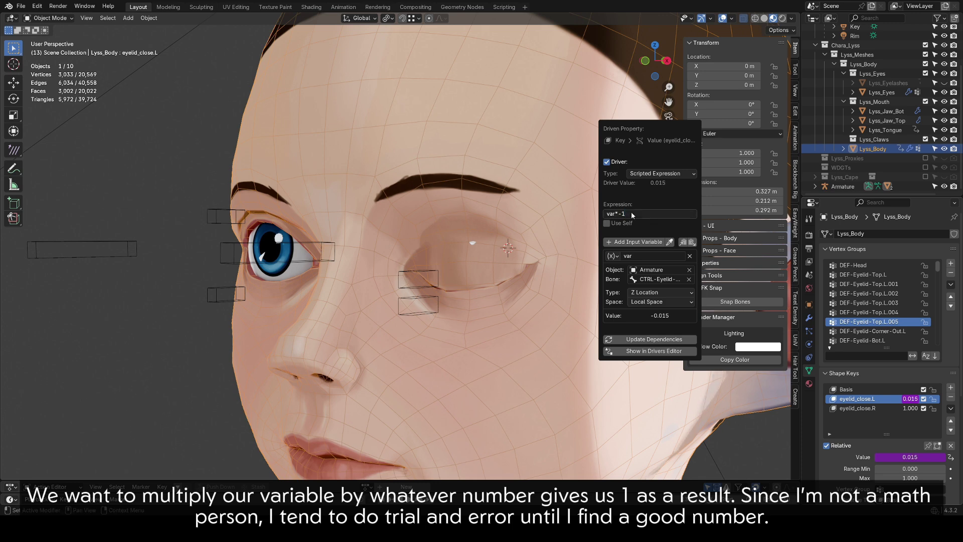
key(Return)
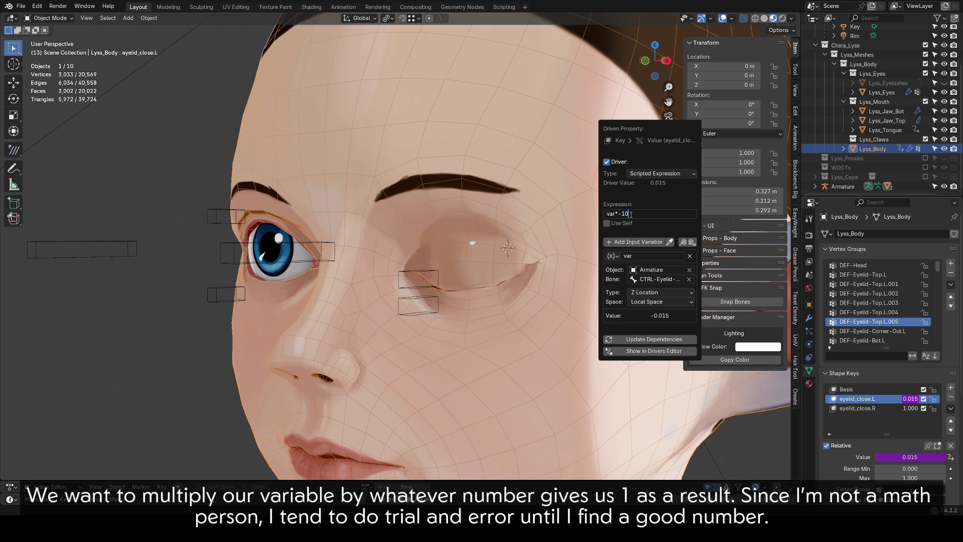
Try multipliers such as -10, -100 and -75 in the eyelid_close.L driver expression.
key(Return)
click(633, 214)
text(0)
key(Return)
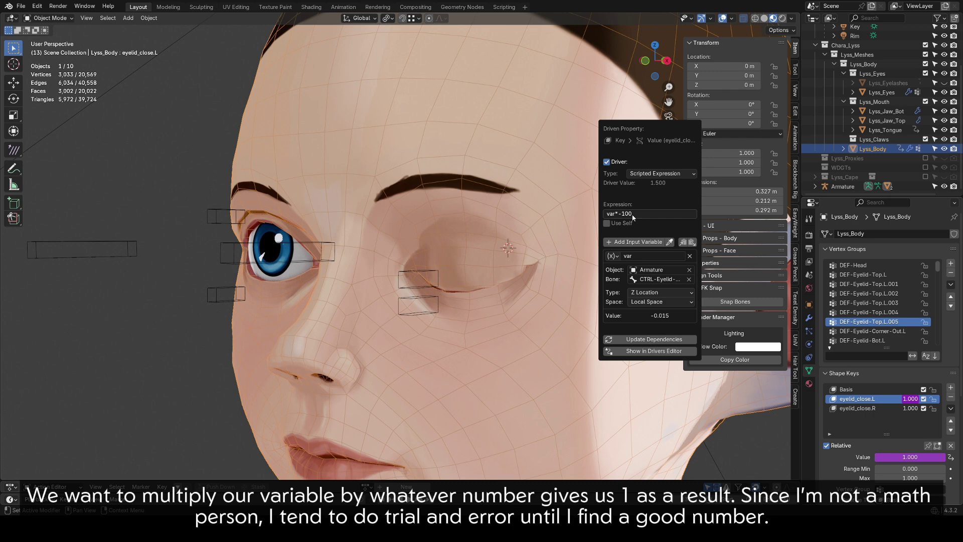
click(632, 214)
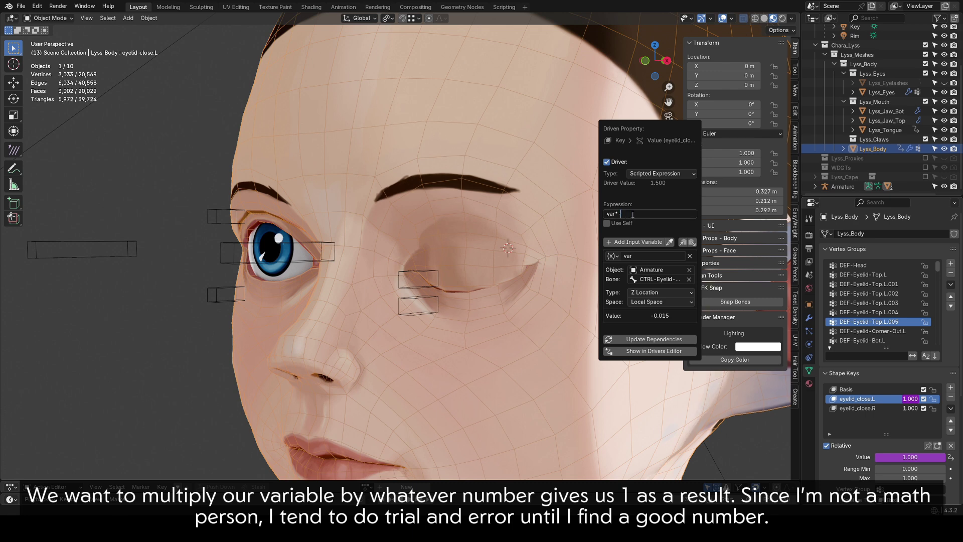
text(75)
key(Return)
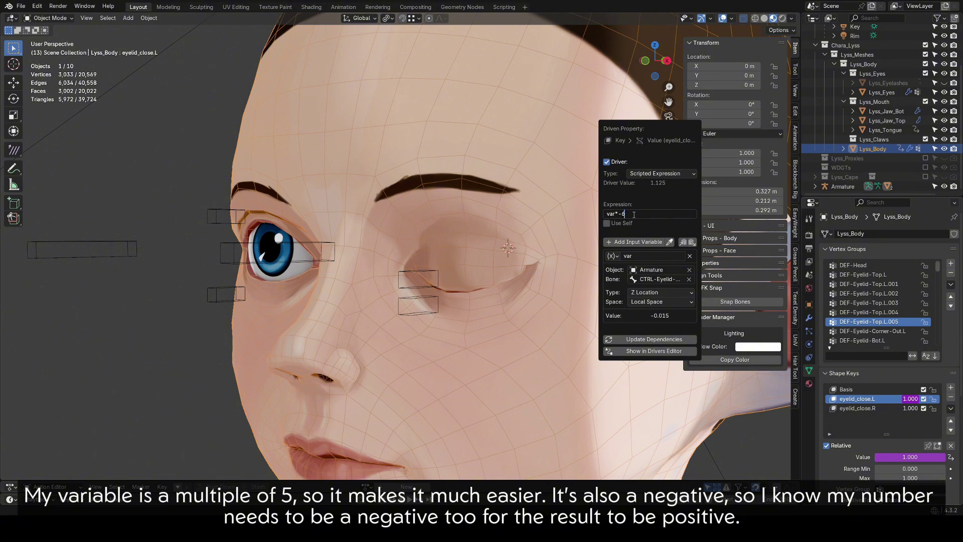
key(Return)
Set the eyelid_close.L driver expression to var*-70.
click(633, 215)
text(70)
key(Return)
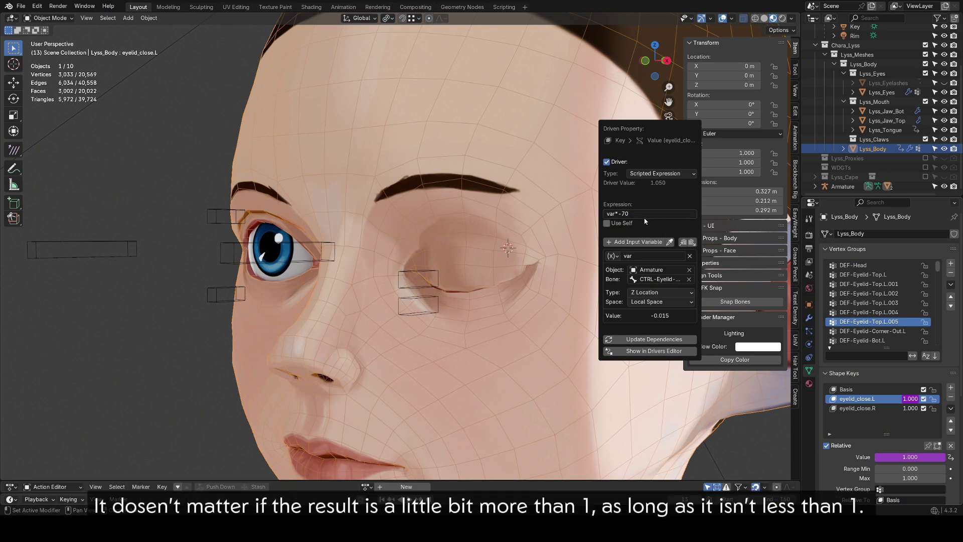
Move the CTRL-Eyelid-Top.L controller in Pose Mode to test the driven eyelid correction, finishing at Z -0.015 m.
click(420, 288)
key(ctrl+Tab)
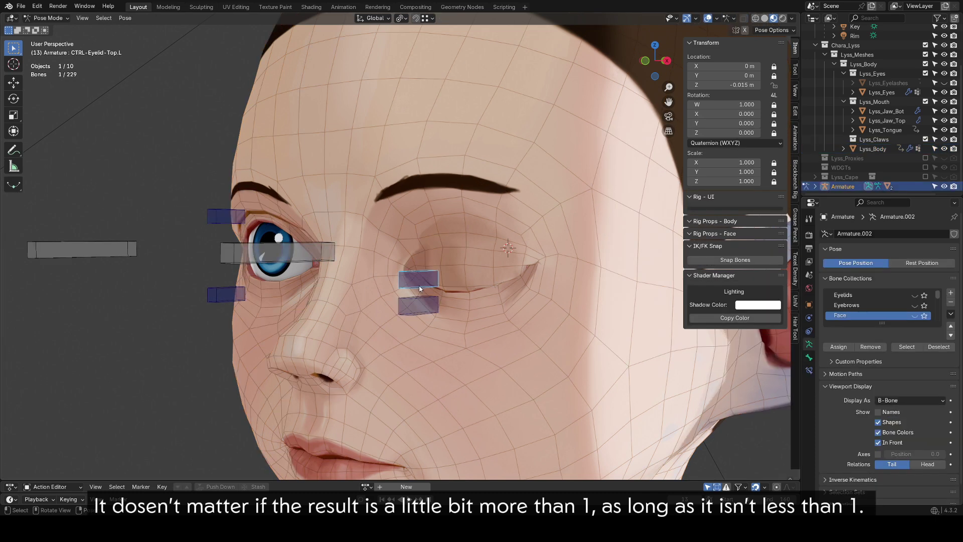
key(g)
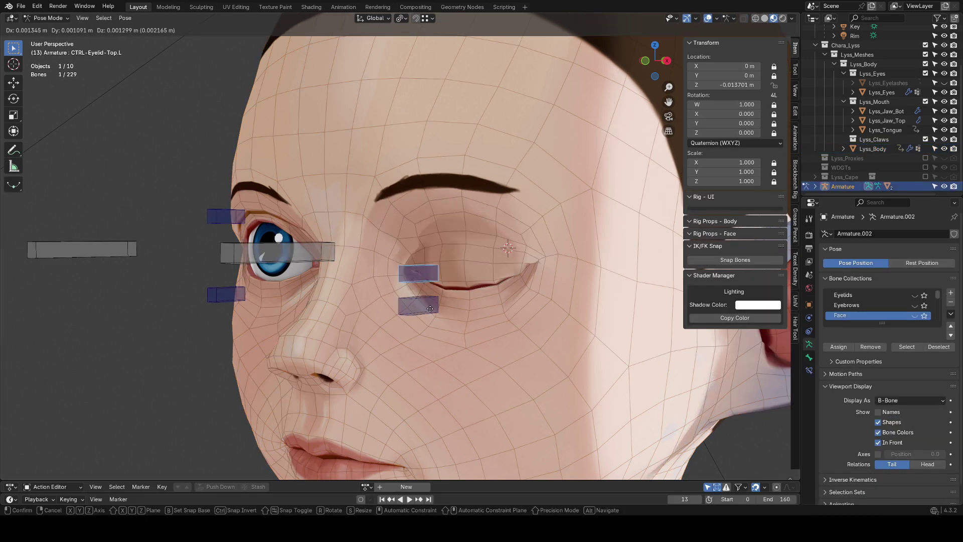
click(507, 319)
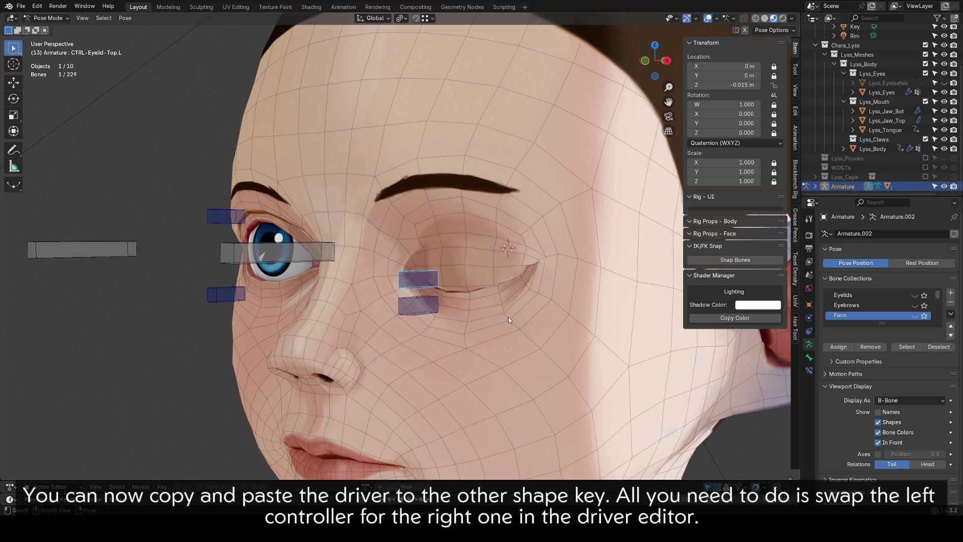
Return to Lyss_Body in Object Mode and copy the eyelid_close.L driver onto the eyelid_close.R shape key.
key(ctrl+Tab)
click(508, 320)
right_click(912, 399)
click(890, 387)
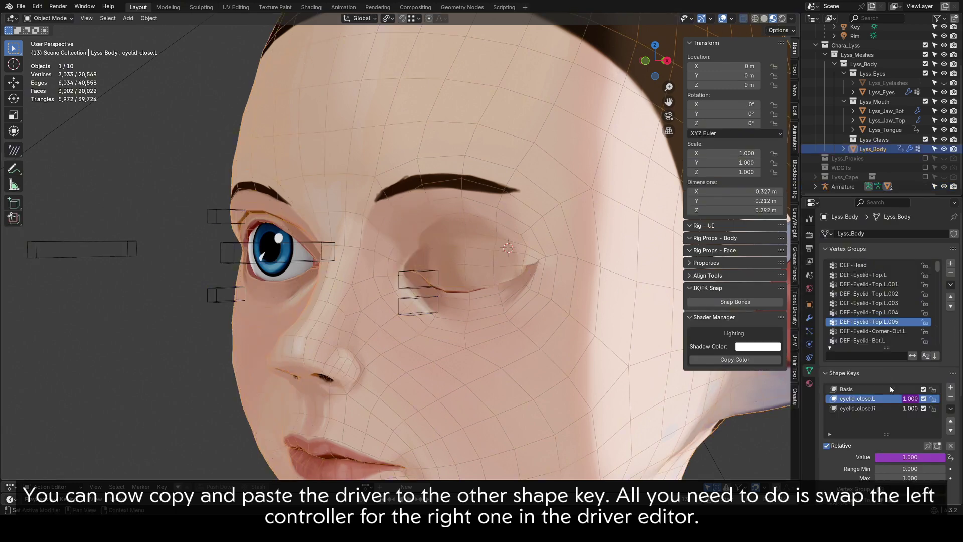
right_click(910, 408)
click(901, 411)
Edit the eyelid_close.R driver and change its variable's bone to CTRL-Eyelid-Top.R.
right_click(910, 410)
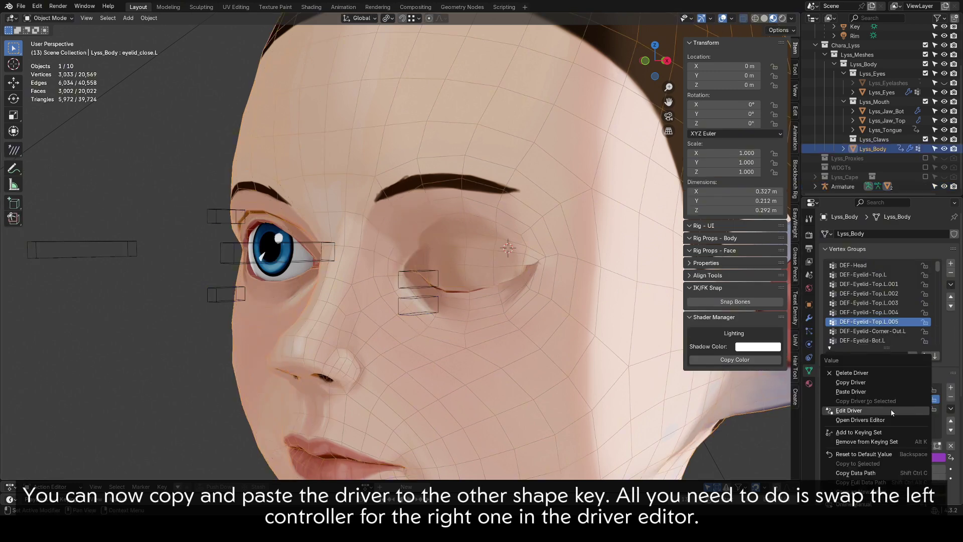
click(852, 410)
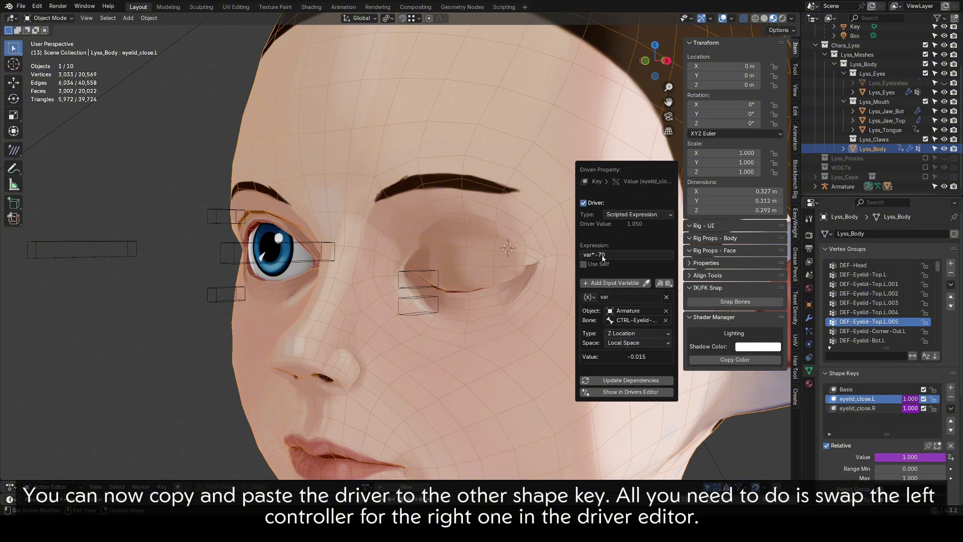
click(655, 321)
click(659, 321)
key(BackSpace)
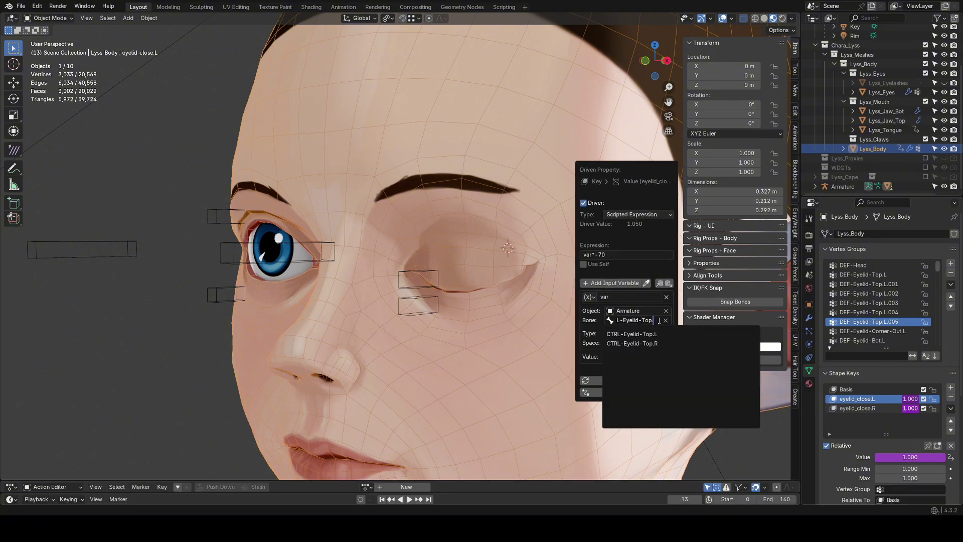
click(664, 344)
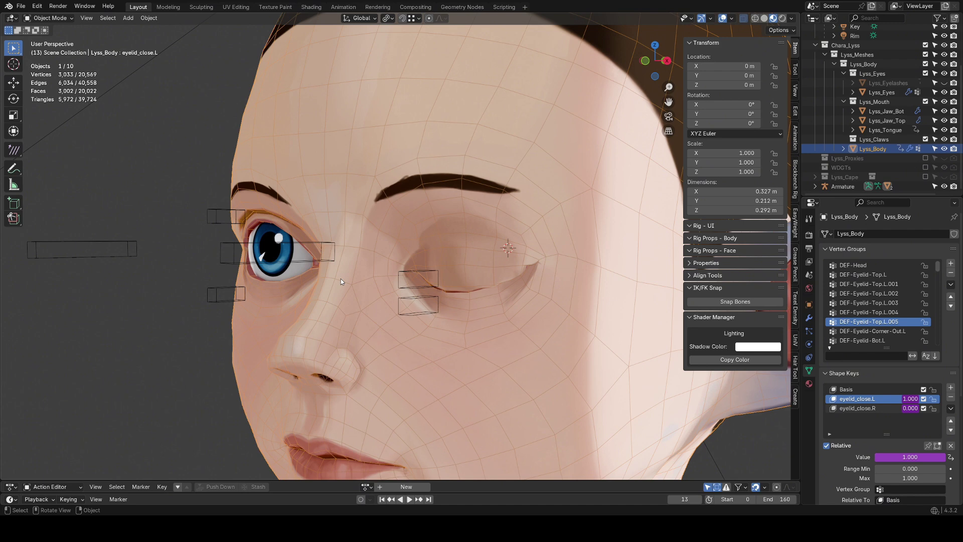
Lower the right upper eyelid controller in Pose Mode until the right eye is closed.
middle_drag(341, 279, 332, 259)
click(284, 222)
key(g)
click(285, 285)
Select Lyss_Body and enable its Multires modifier in the viewport.
click(452, 301)
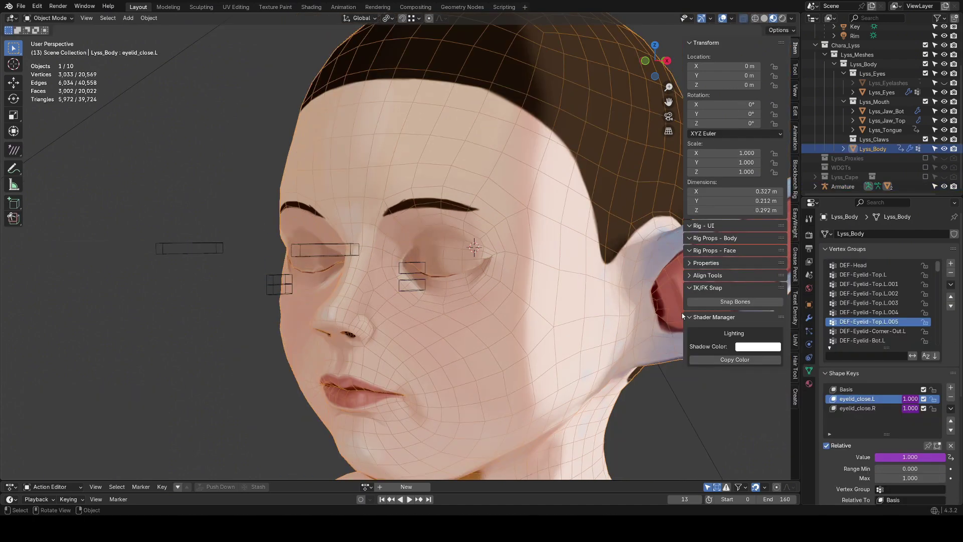
click(808, 318)
click(912, 345)
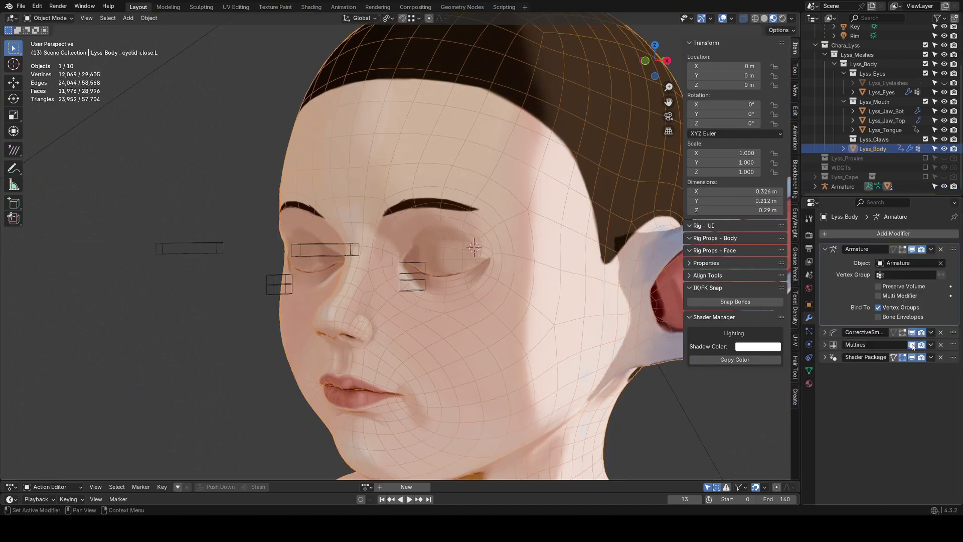
Open both eyes partway by moving CTRL-Eyelid-Top.L and the left lower eyelid controller with X mirroring enabled.
middle_drag(391, 236, 466, 236)
click(497, 265)
key(g)
click(497, 272)
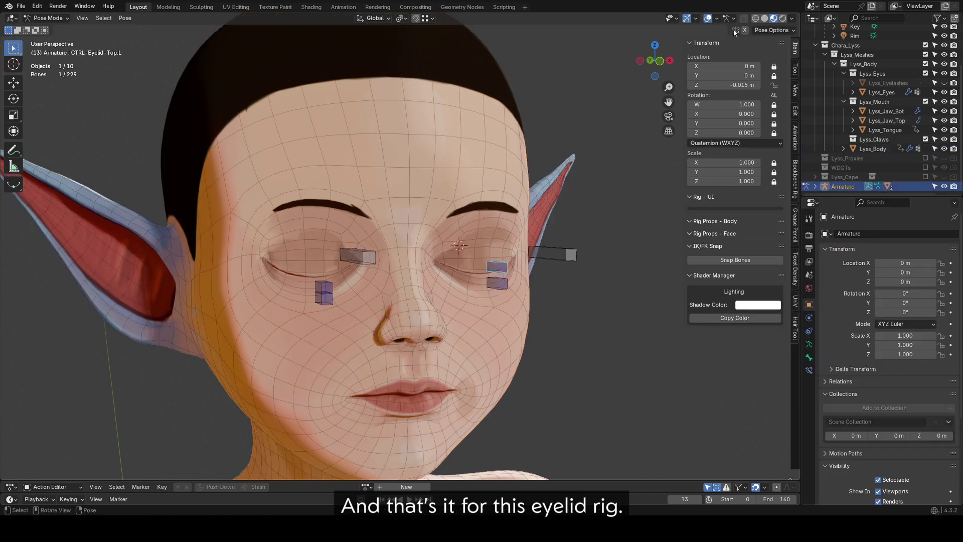
key(g)
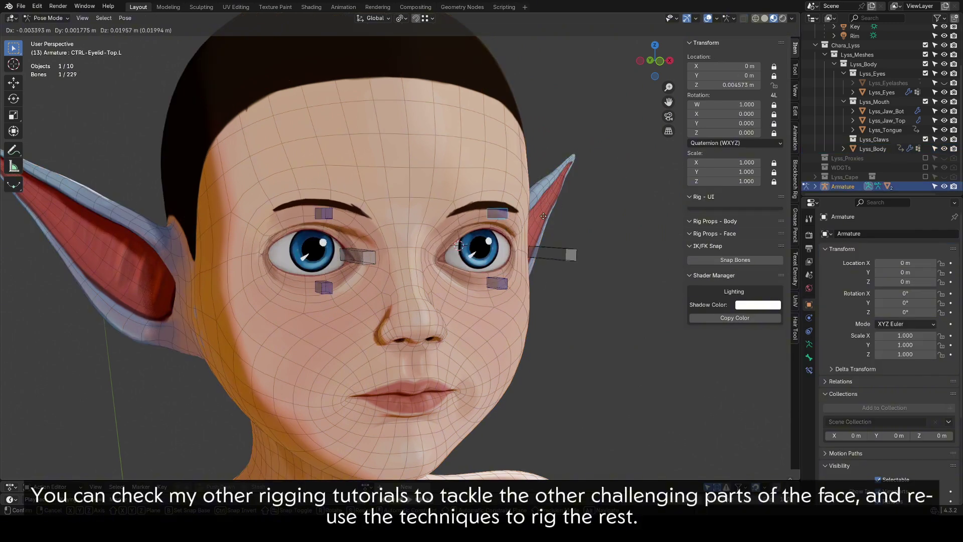
click(533, 242)
click(498, 284)
key(g)
click(503, 265)
Move CTRL-Eye.L about 0.032 m in X and -0.010 m in Y to turn the gaze sideways.
click(574, 258)
key(g)
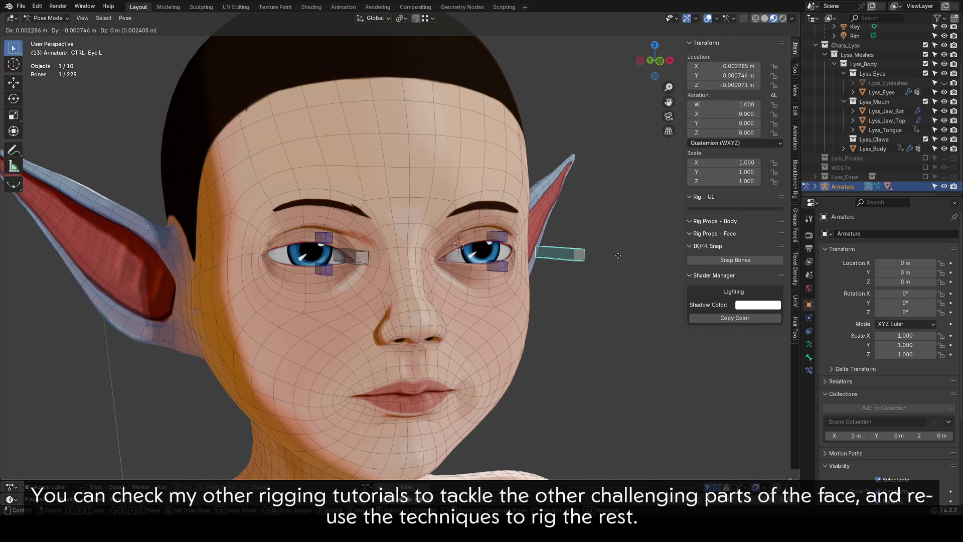
click(673, 259)
middle_drag(672, 263, 618, 278)
scroll(542, 322, down, 3)
middle_drag(602, 320, 549, 323)
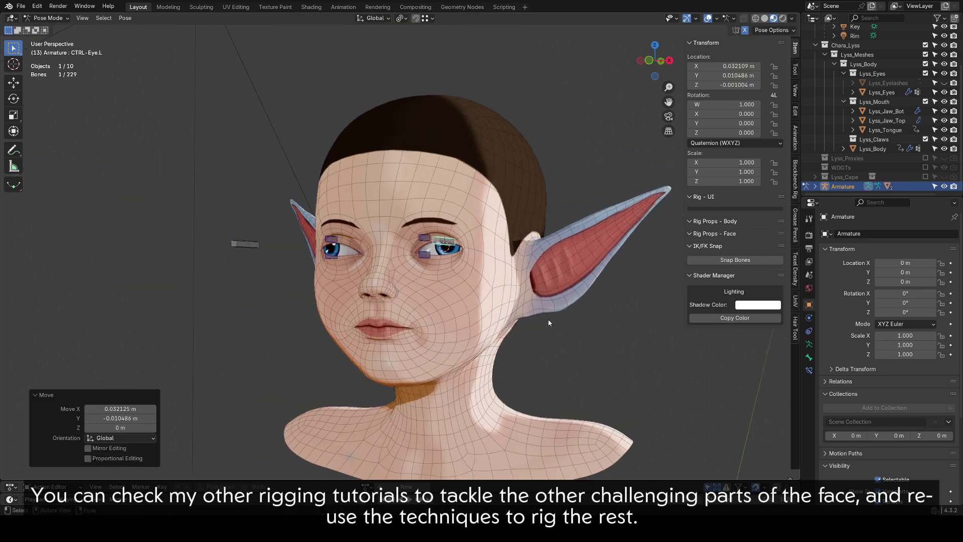
middle_drag(682, 318, 717, 312)
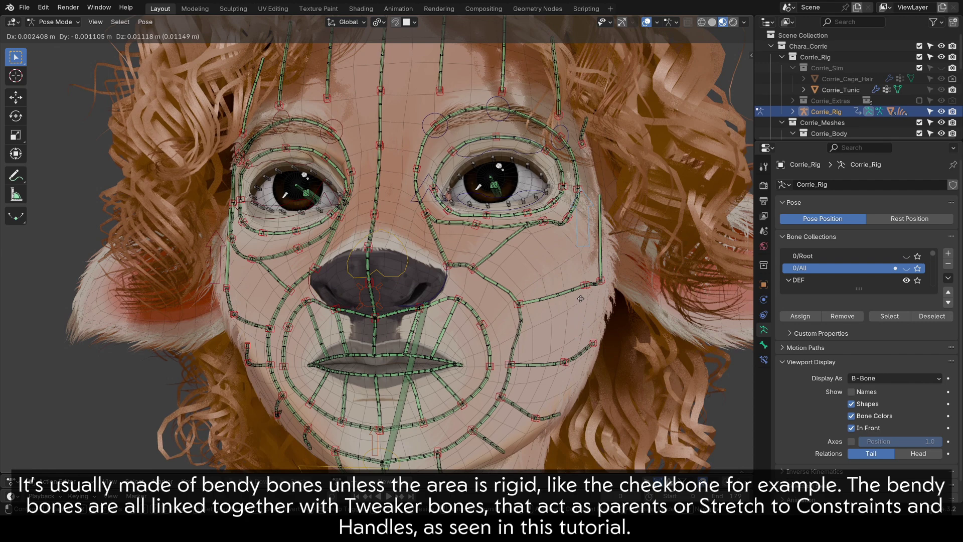
Try moving the left cheek-raise controller on Corrie_Rig.
scroll(519, 322, up, 2)
key(g)
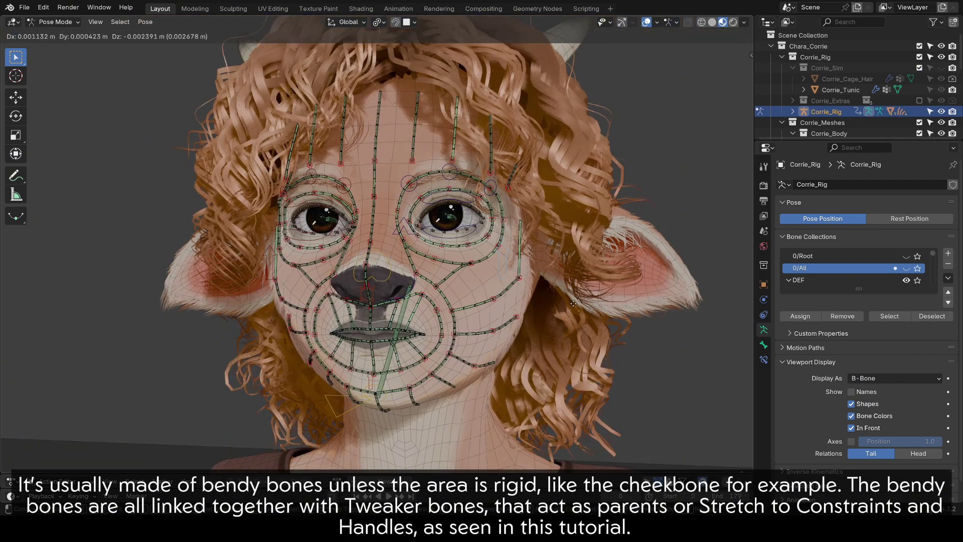
right_click(572, 300)
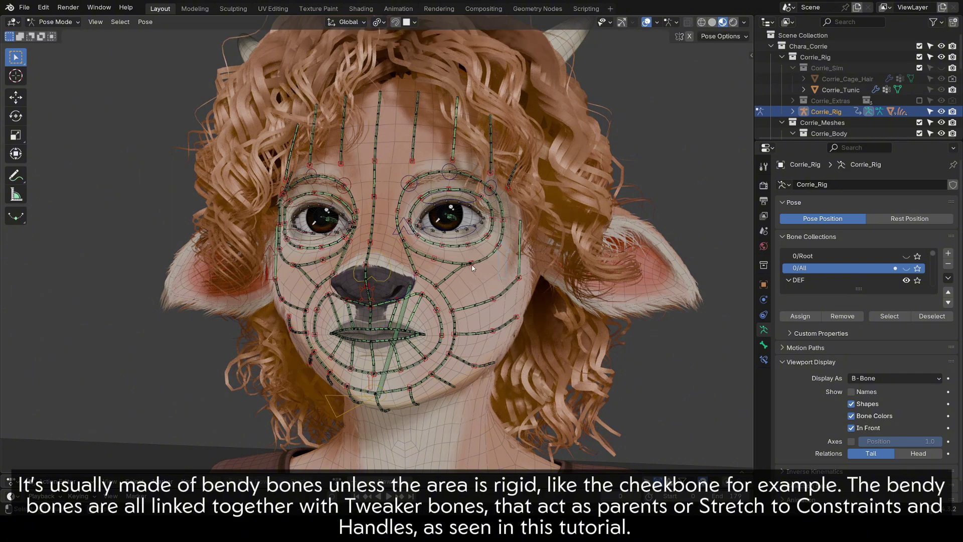
Select the Tweak-Cheek-Top.L.001 bone and examine its Cheek Raise Transformation constraint.
click(468, 268)
scroll(501, 274, up, 1)
click(497, 270)
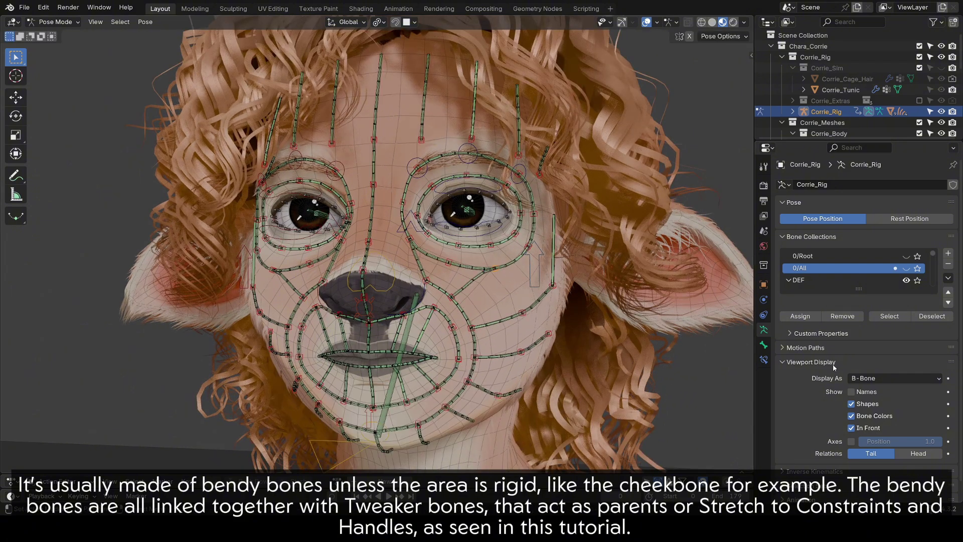
click(764, 359)
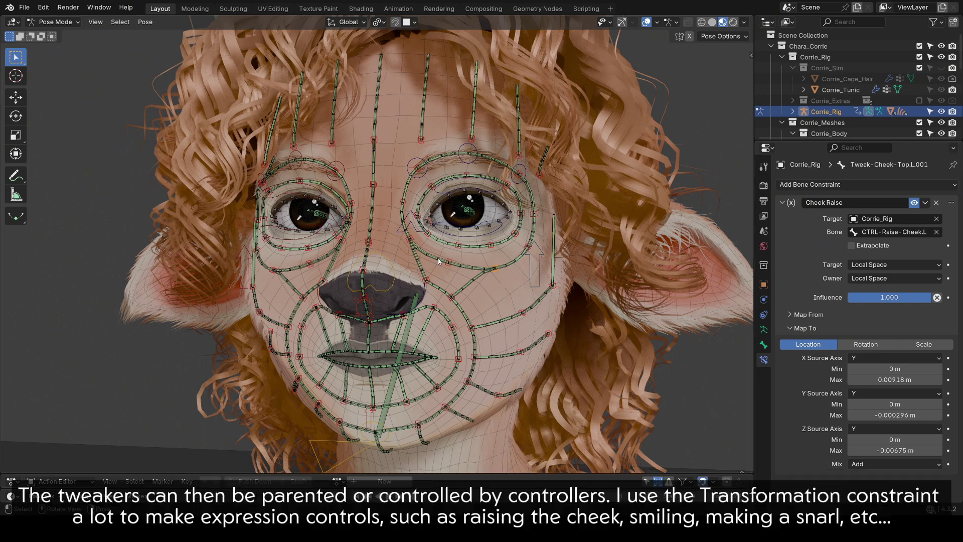
Raise the CTRL-Snarl.L controller to lift the left side of the upper lip.
click(418, 233)
key(g)
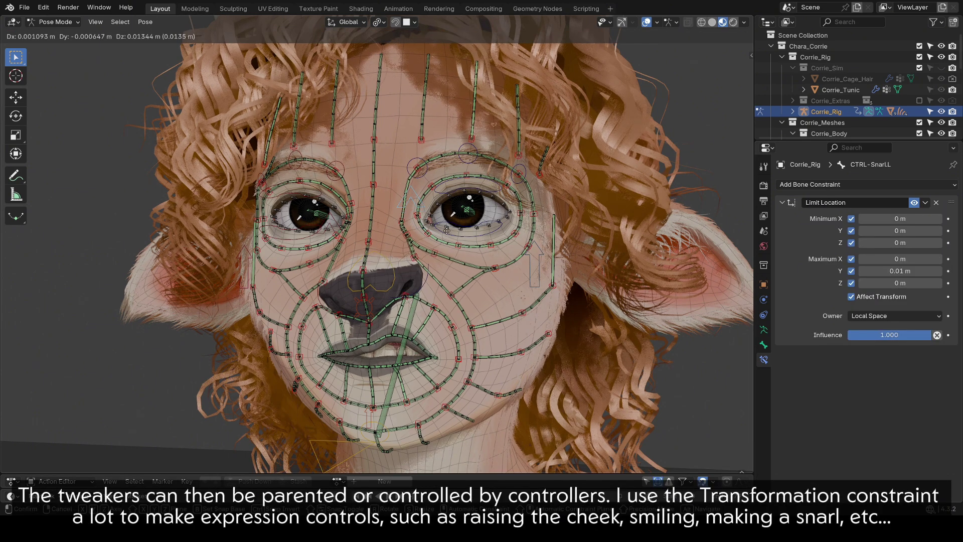
click(412, 238)
Select the Tweak-Nose-Bridge-Side.L bone and examine its nose wrinkle Transformation constraint.
click(413, 247)
click(419, 247)
click(408, 236)
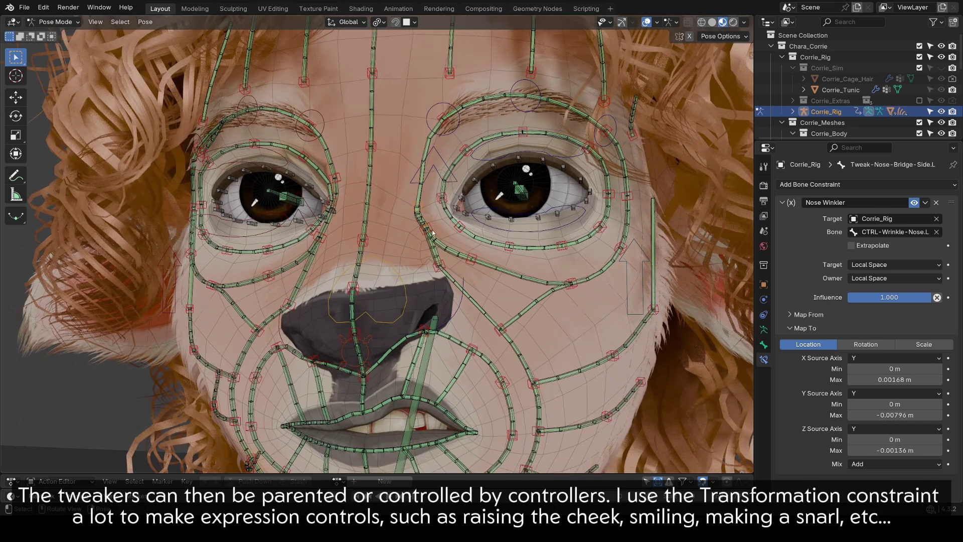
click(456, 263)
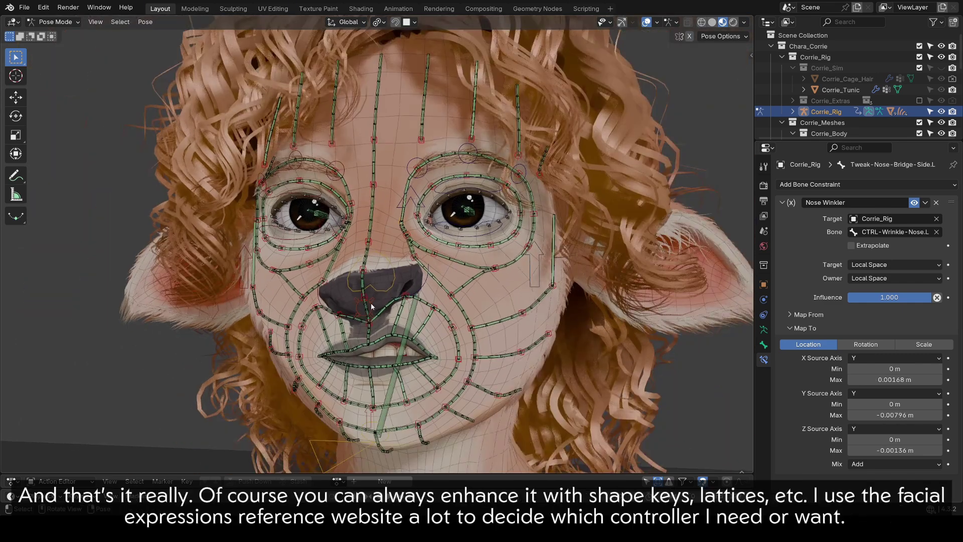
Scale up the CTRL-Scale-Nostrils controller to flare the nostrils.
drag(371, 303, 391, 294)
scroll(498, 332, up, 2)
key(s)
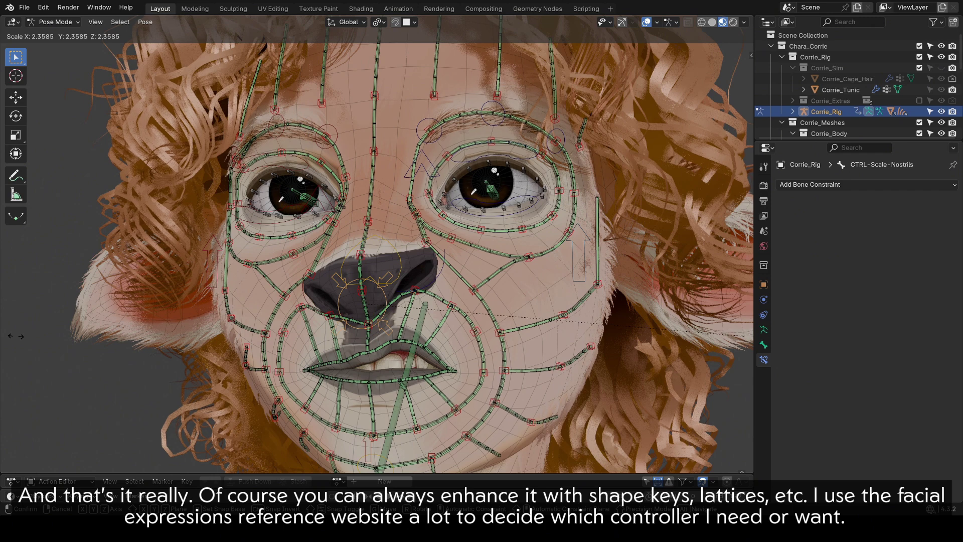
click(590, 273)
Examine the nostril shape keys on Corrie_Body, returning to Corrie_Rig in Pose Mode.
click(422, 266)
click(764, 360)
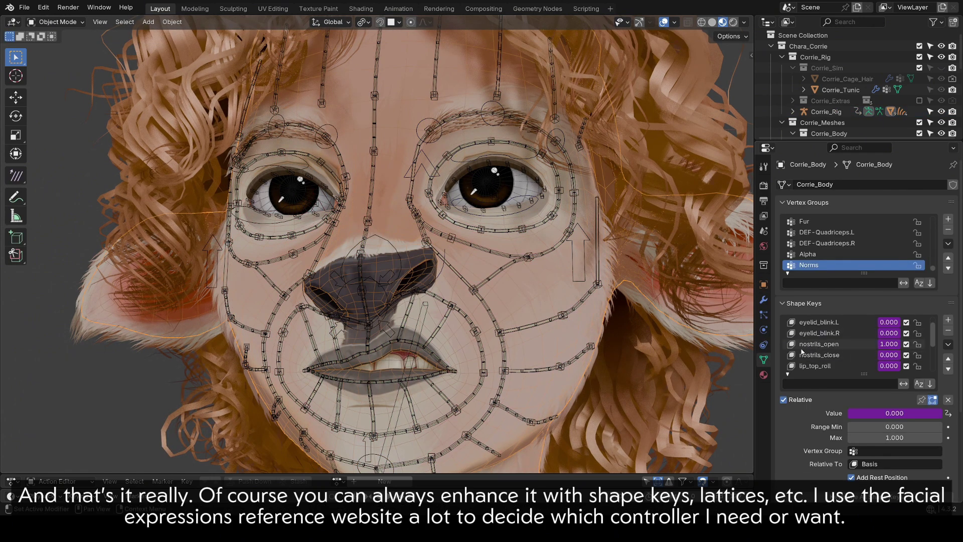
click(381, 282)
key(ctrl+Tab)
scroll(422, 275, down, 2)
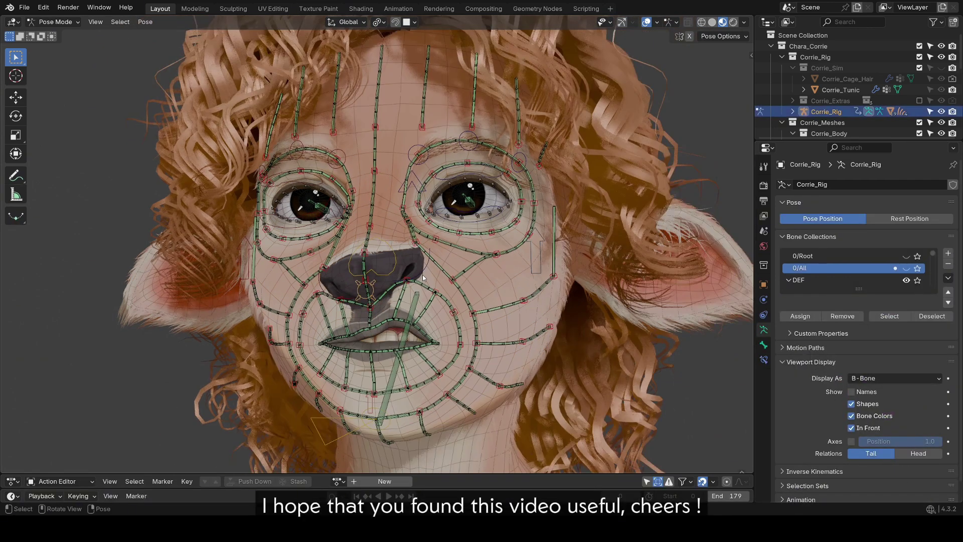